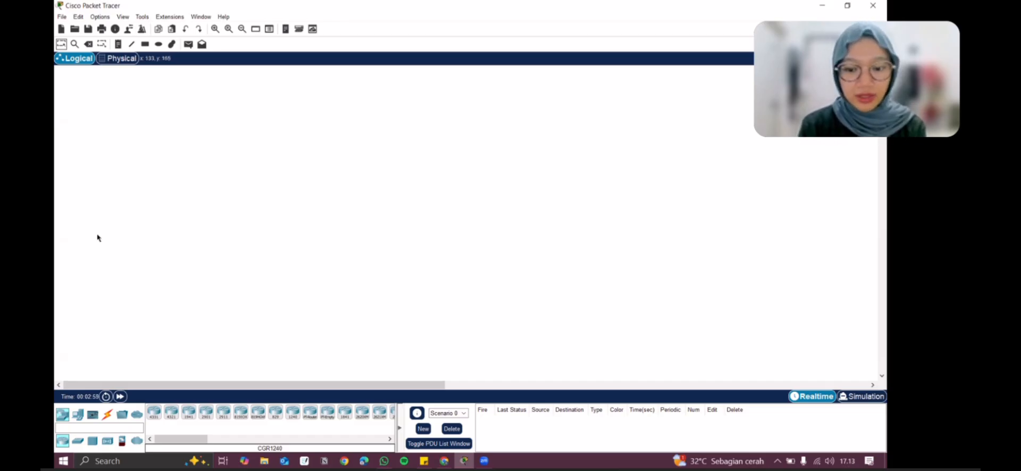
Place an ISR4331 router in the workspace and a 2960 switch directly below it
left_click_drag(152, 420, 152, 422)
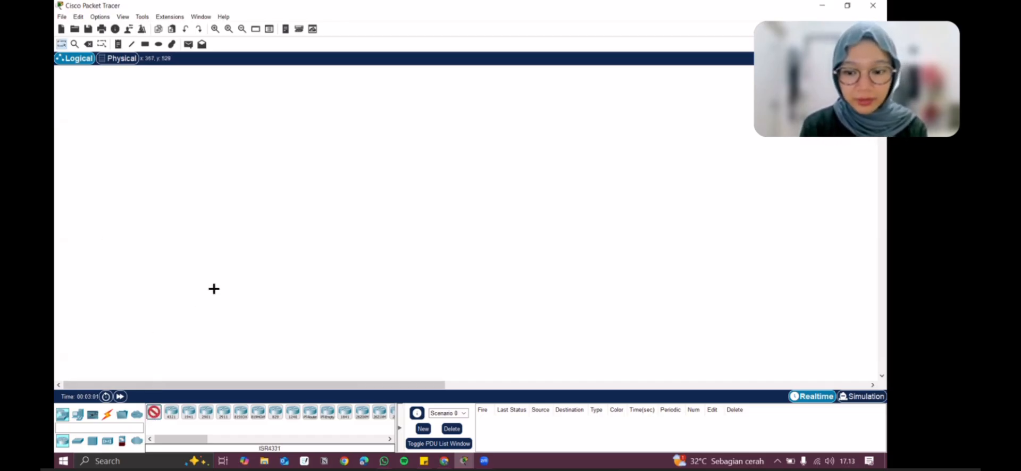
left_click(173, 129)
left_click(80, 440)
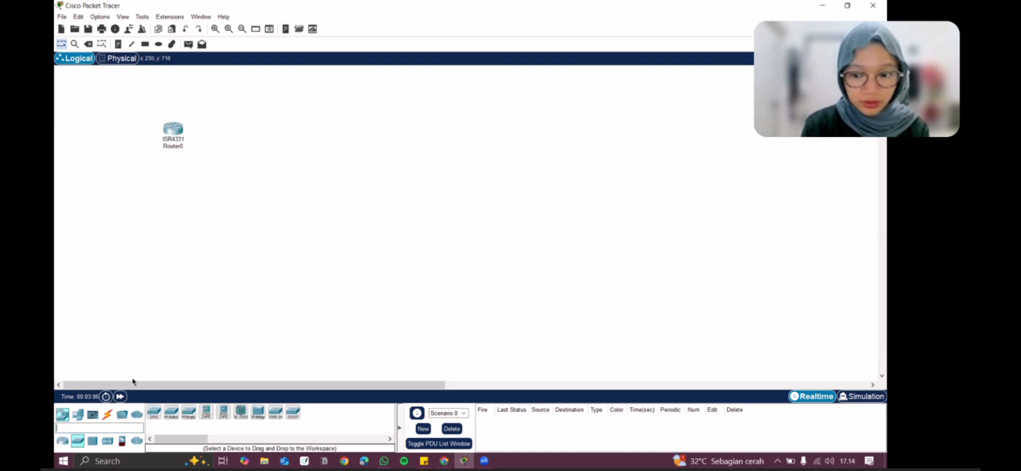
left_click(155, 412)
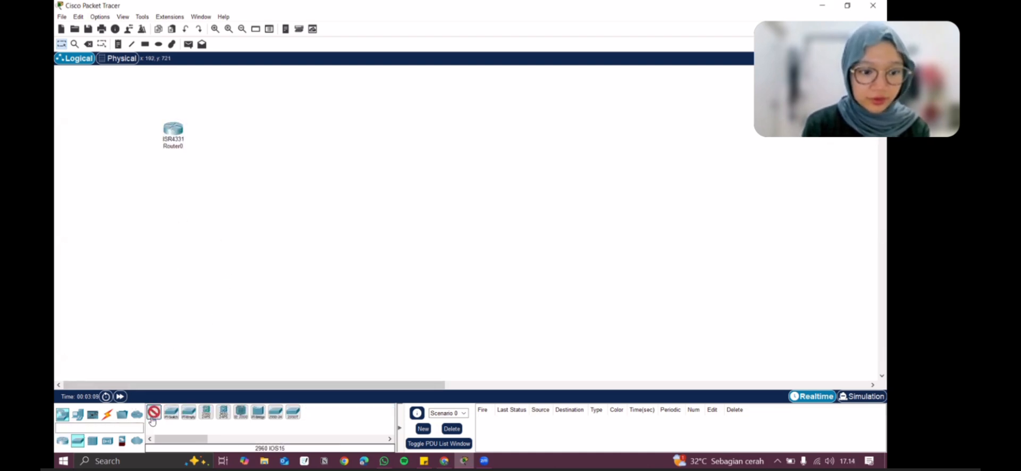
left_click(168, 191)
Place two PC-PT end devices side by side below the switch
left_click(80, 418)
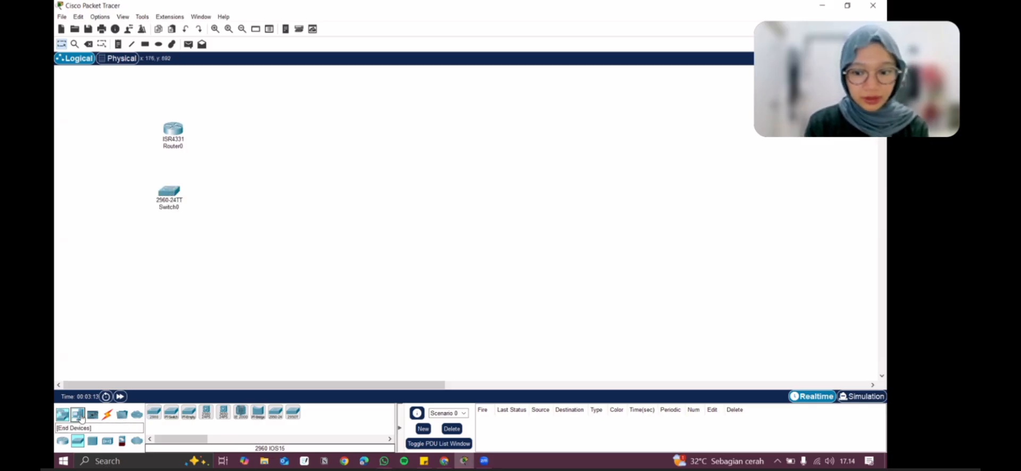
left_click(154, 412)
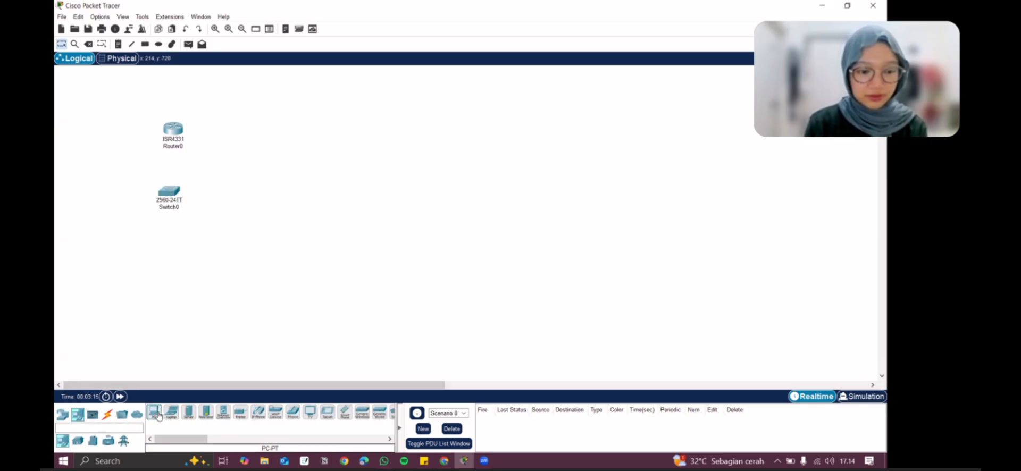
left_click(140, 265)
left_click(155, 412)
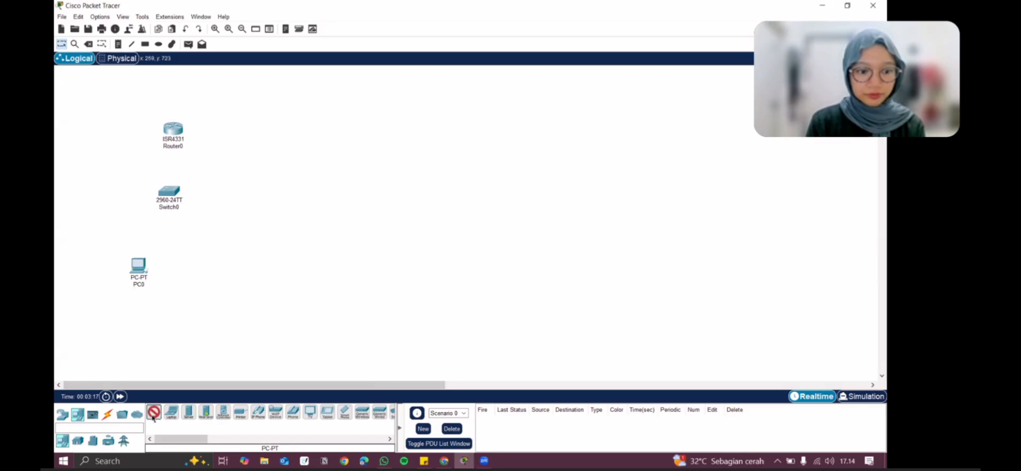
left_click(201, 271)
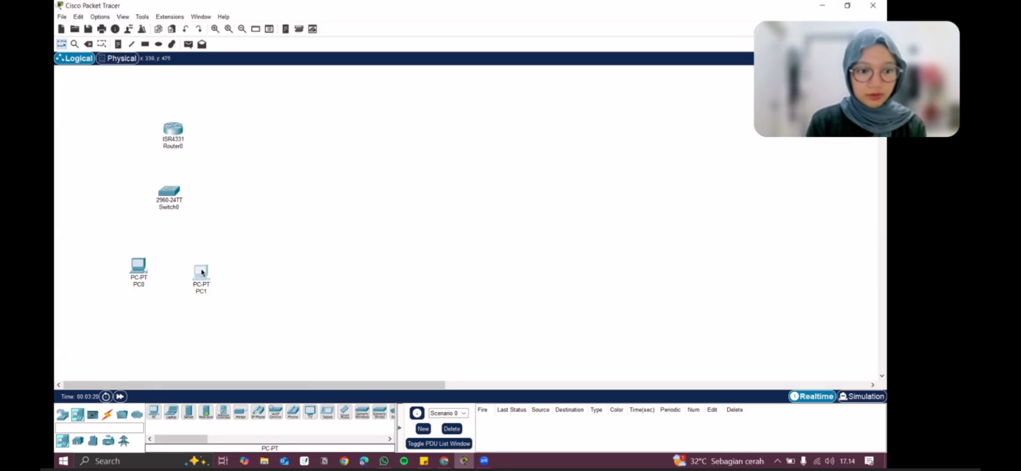
left_click(206, 269)
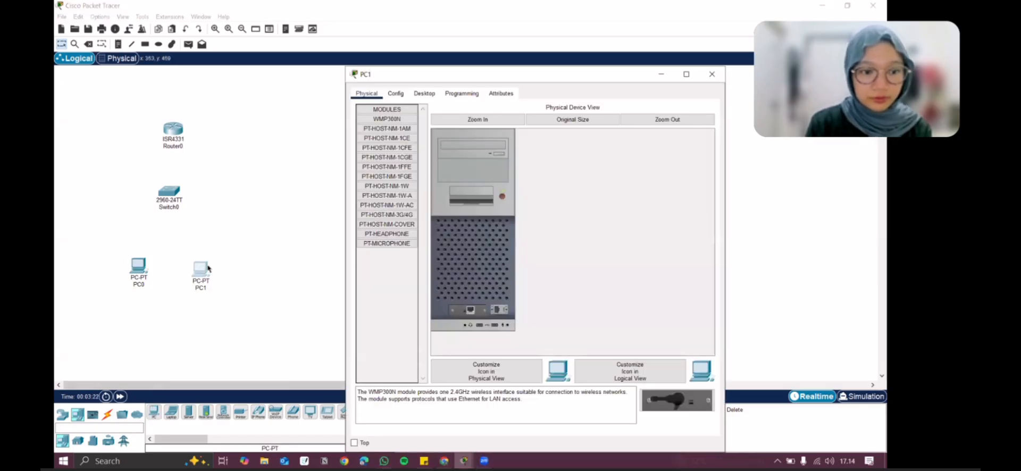
left_click(711, 74)
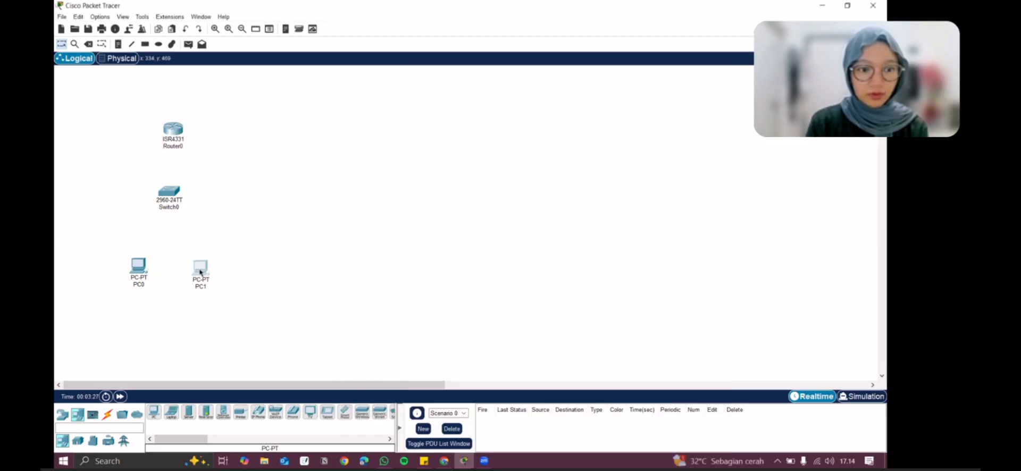
Connect Router0 to Switch0 with an automatically chosen connection type
left_click(108, 421)
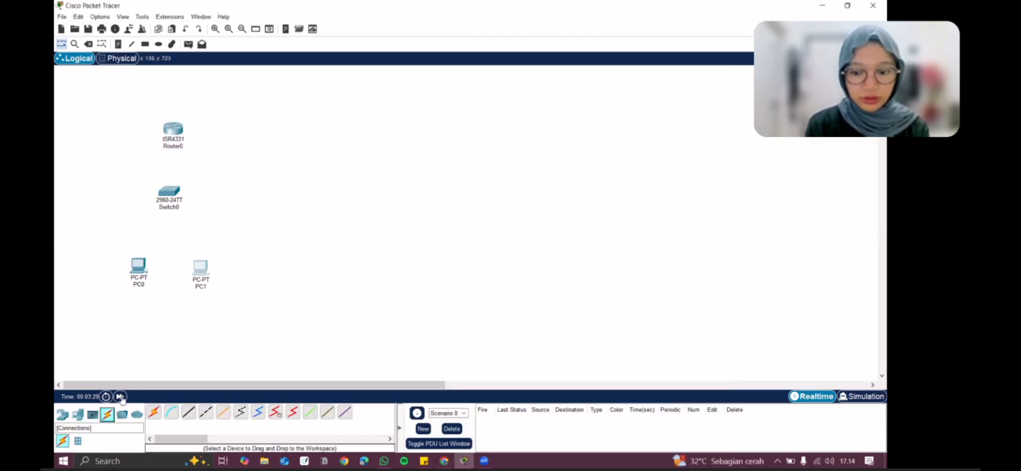
left_click(154, 412)
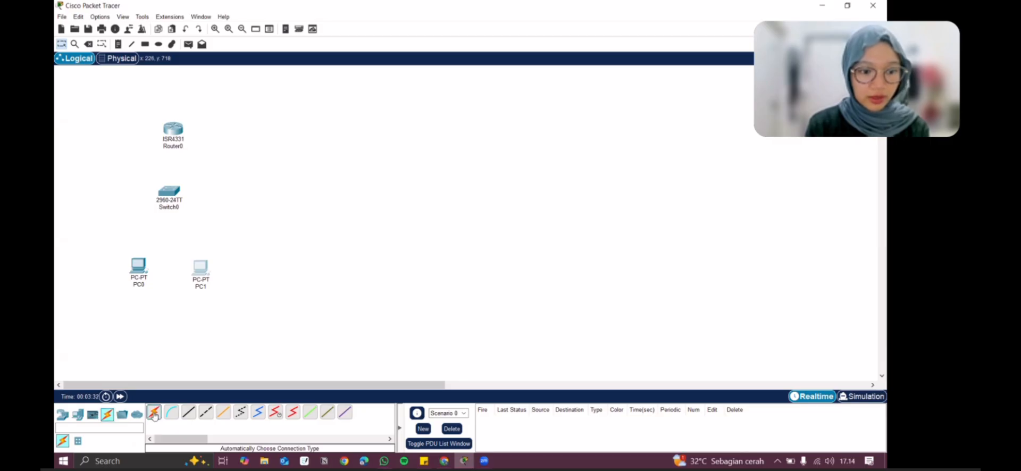
left_click(178, 123)
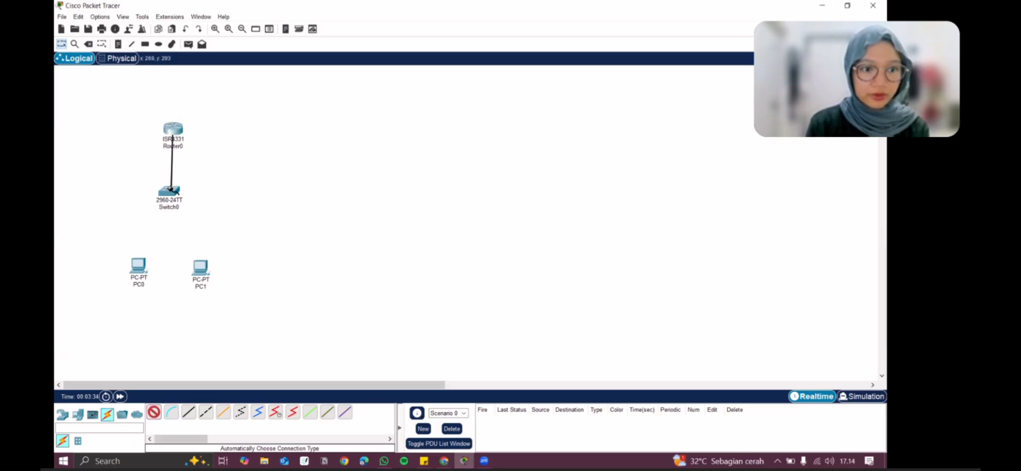
left_click(170, 191)
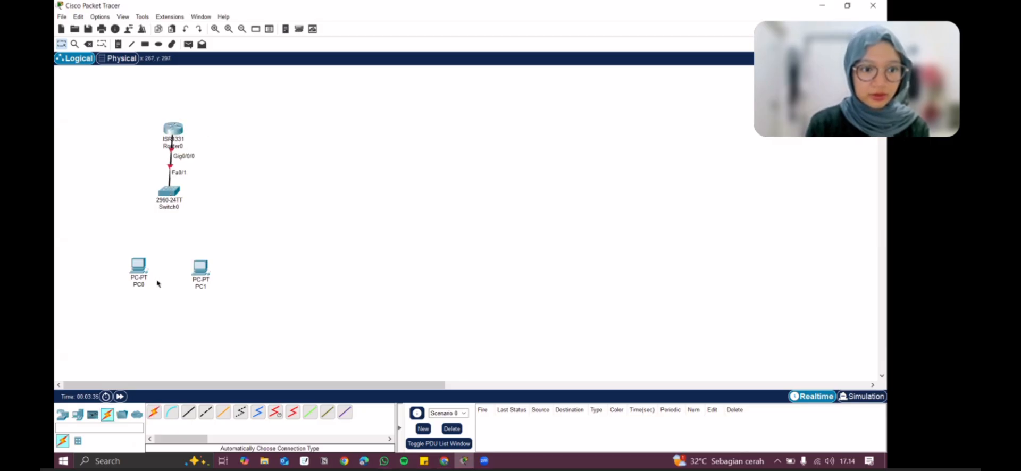
Connect Switch0 to both PC0 and PC1 with automatically chosen connections
left_click(154, 412)
left_click(170, 193)
left_click(138, 265)
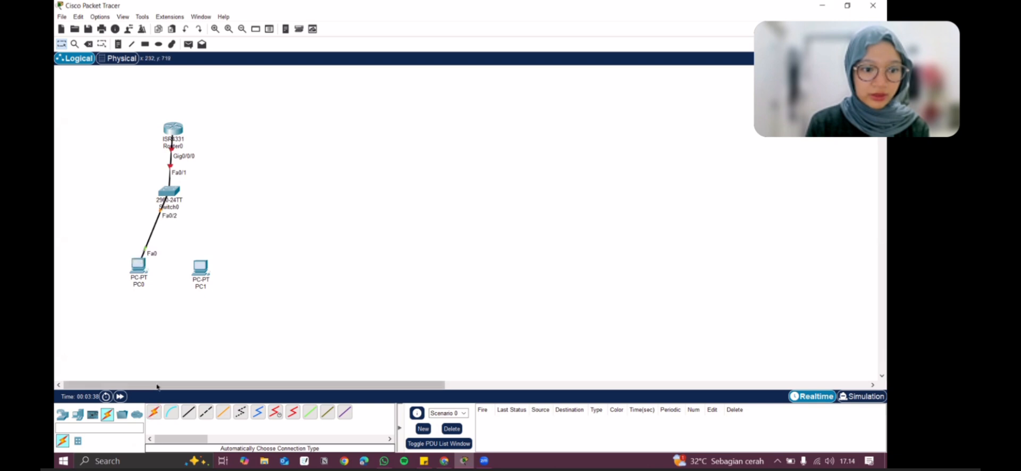
left_click(170, 193)
left_click(201, 267)
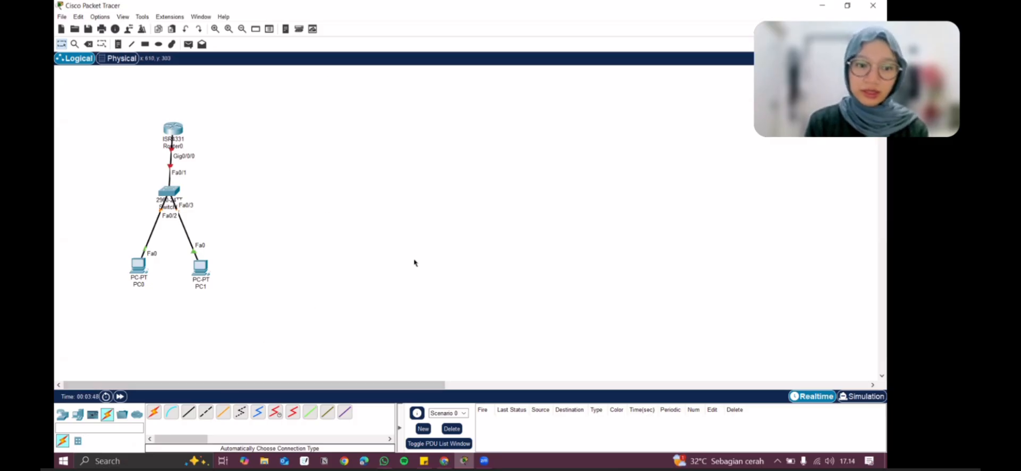
Copy the whole network of router, switch and two PCs, and arrange three duplicates in a row beside the original
left_click_drag(104, 99, 249, 299)
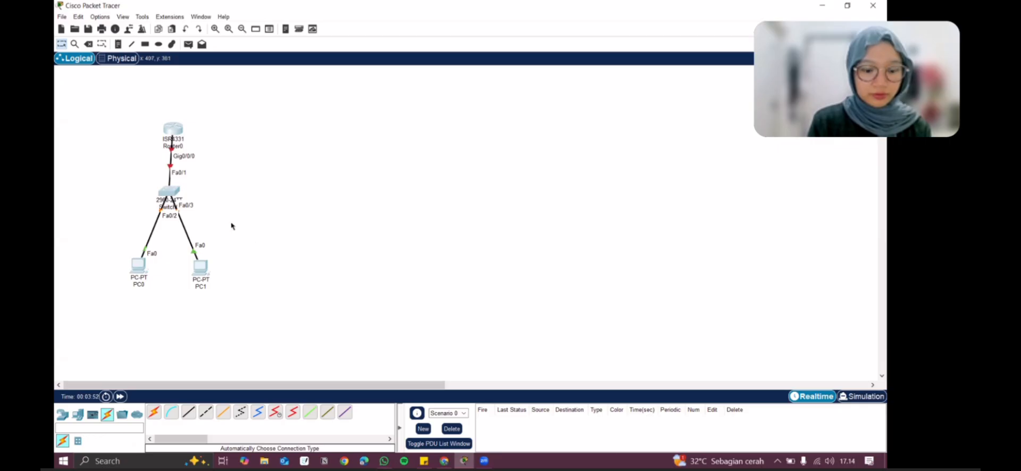
key("ctrl+v")
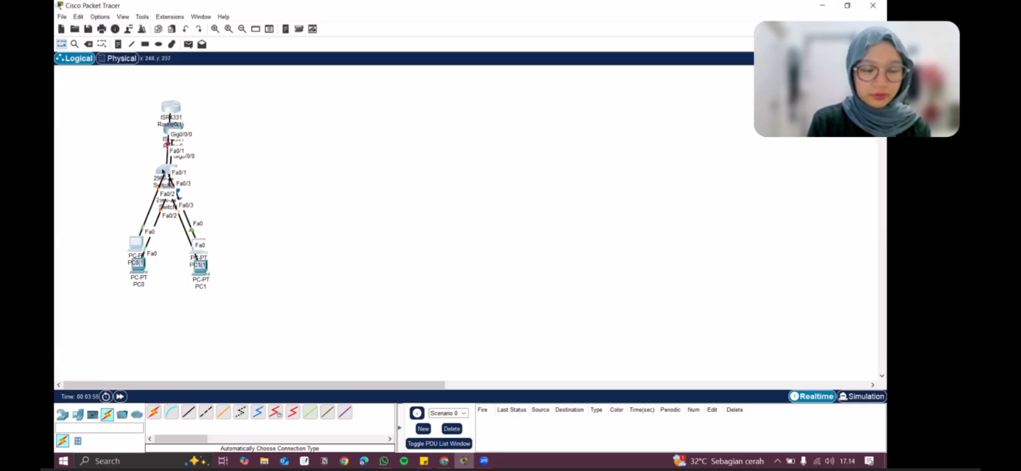
left_click_drag(165, 171, 296, 189)
key("ctrl+v")
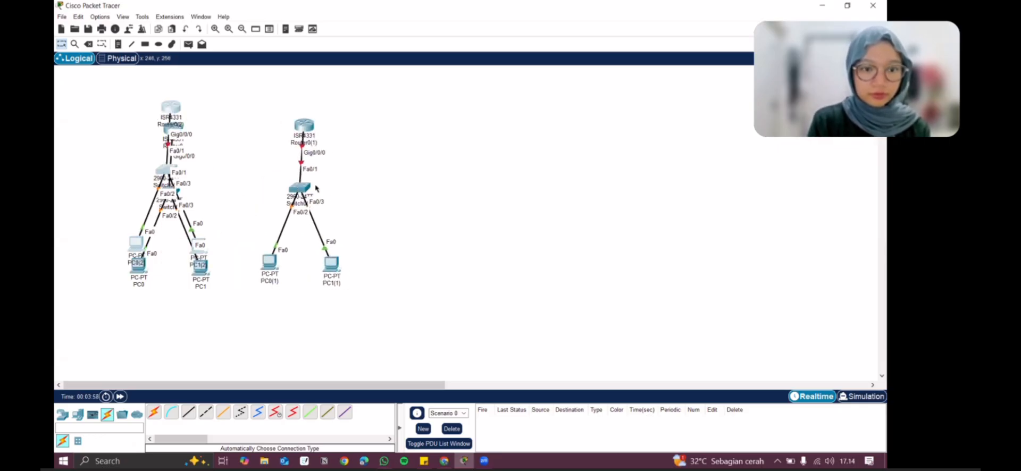
left_click_drag(172, 109, 439, 129)
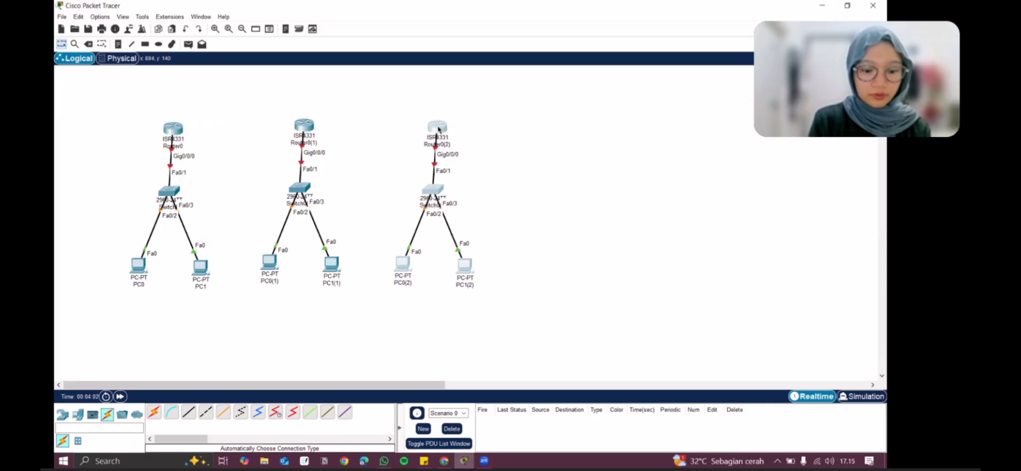
key("ctrl+v")
left_click_drag(175, 110, 577, 131)
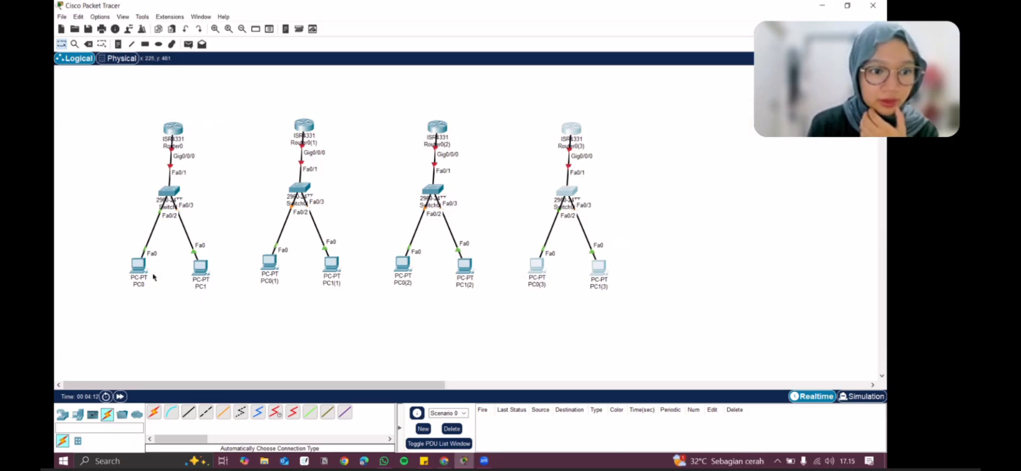
left_click(313, 142)
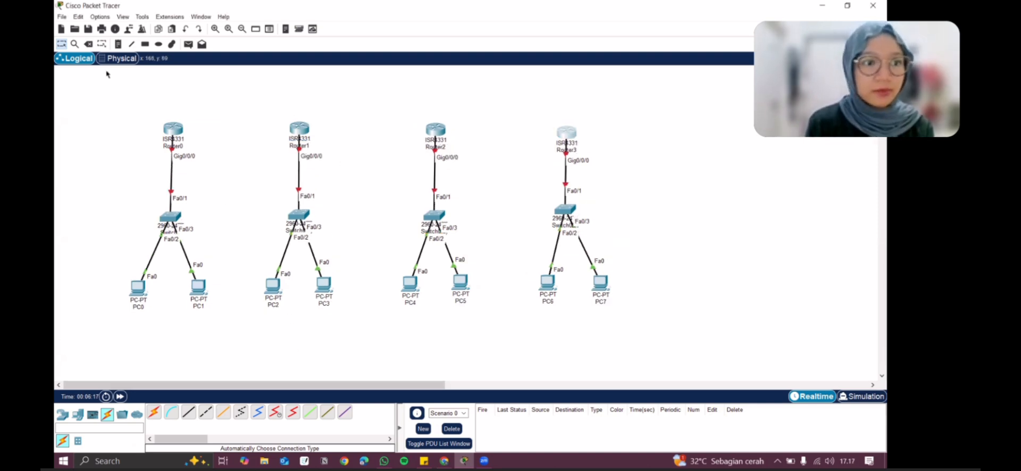
Add the note "192.168.1.0 /24" on the link between Router0 and Switch0 and center it there
left_click(118, 44)
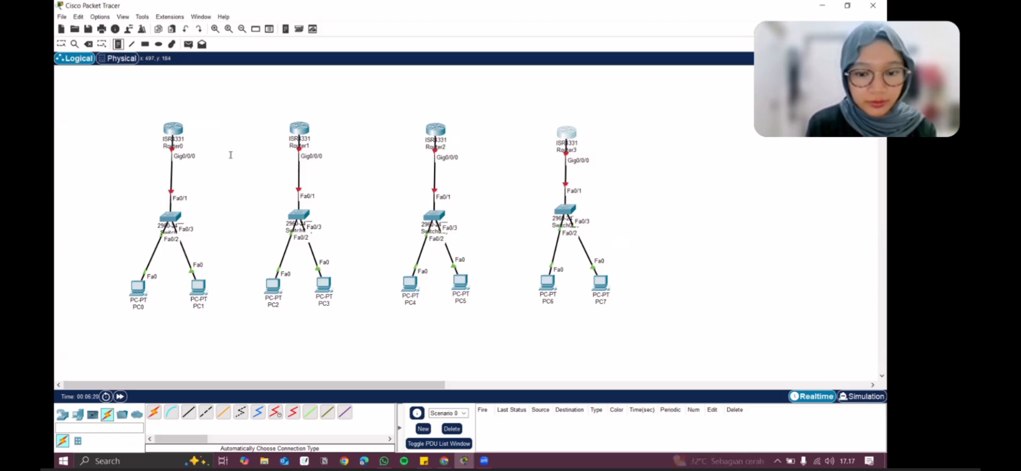
left_click(161, 172)
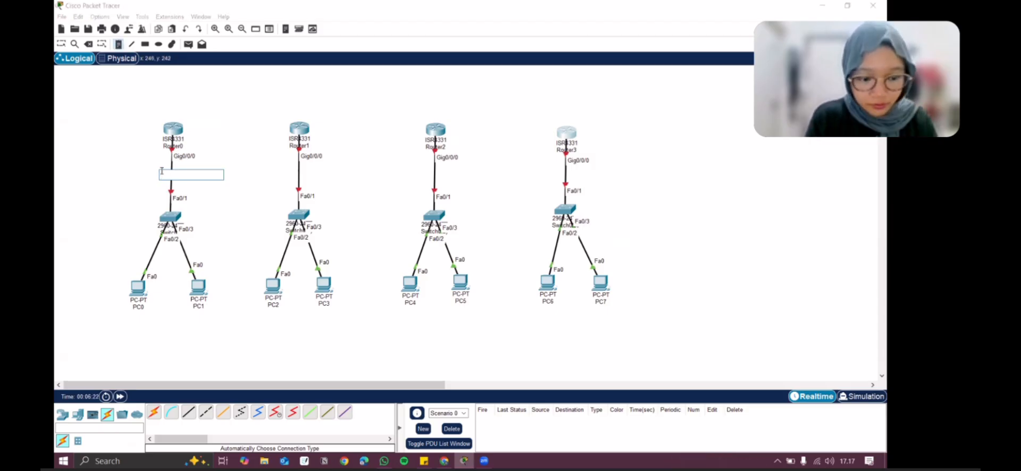
type("192.1")
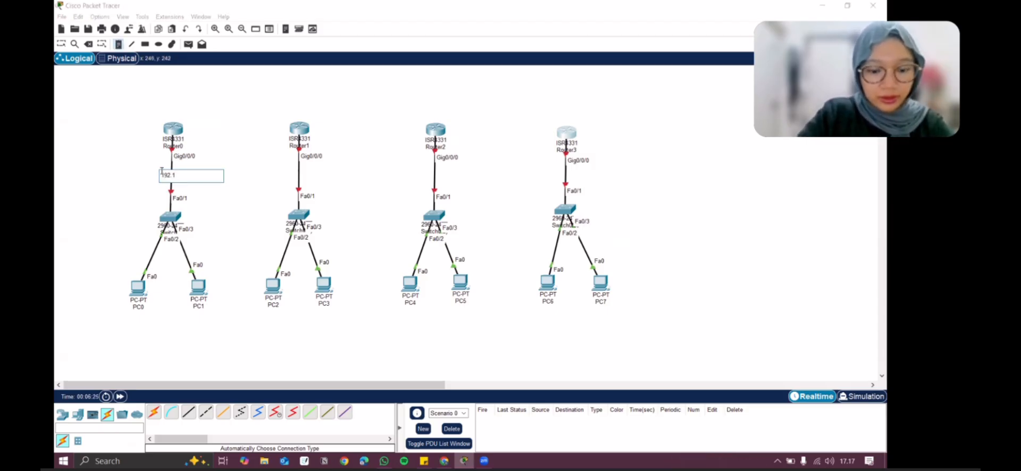
type("68.1.0 /24")
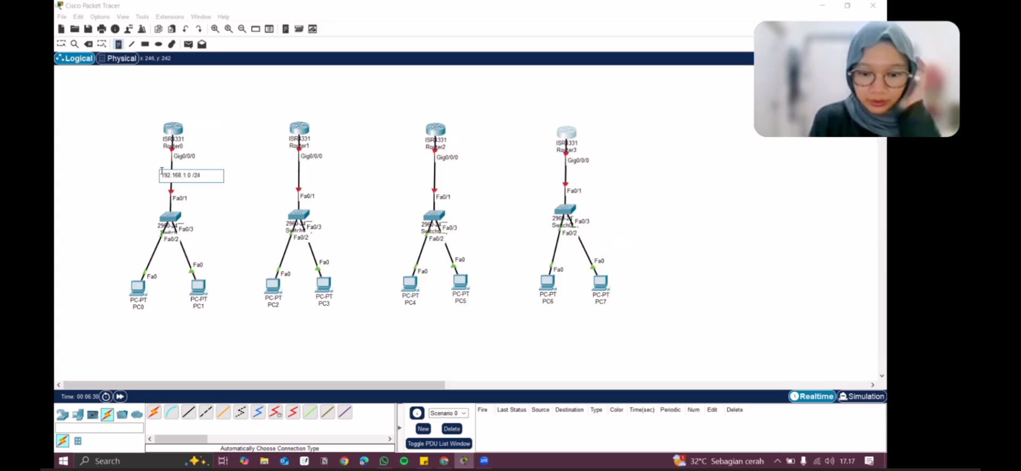
left_click(207, 160)
left_click(62, 44)
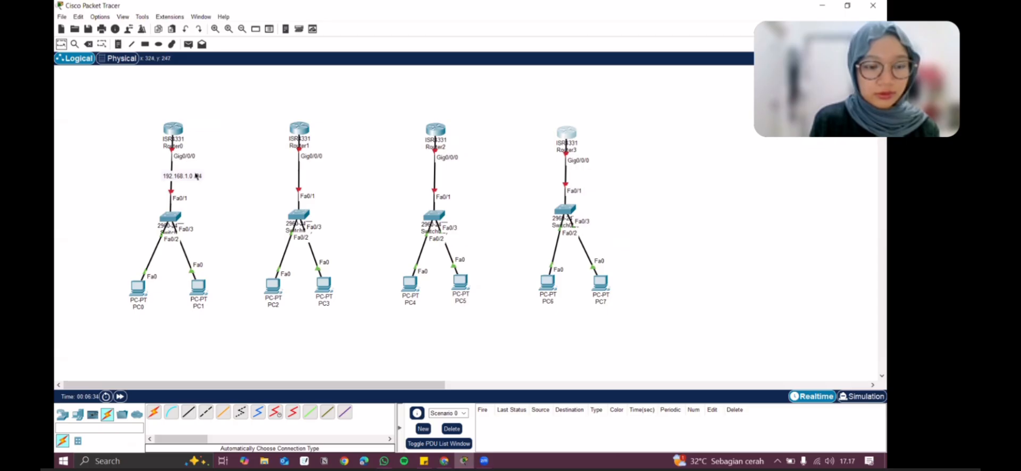
left_click_drag(198, 176, 185, 179)
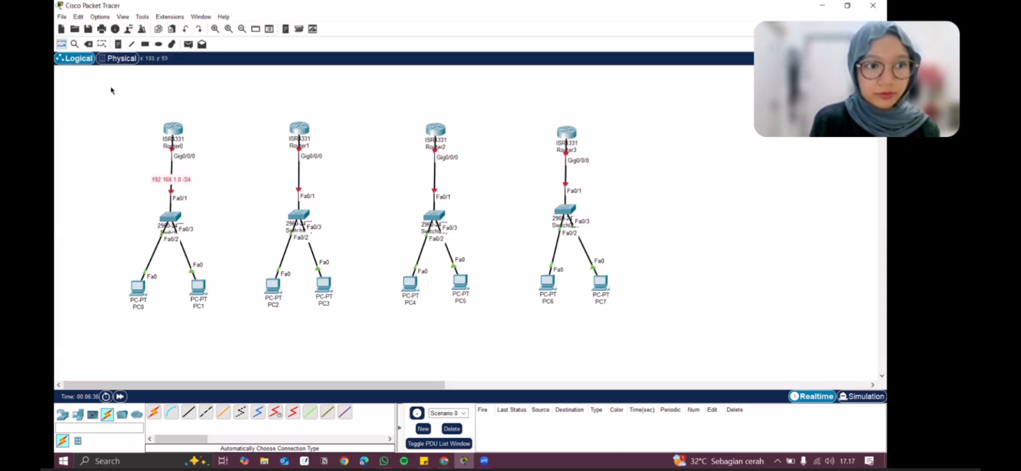
Add the note "192.168.1.2 /24" and position it directly under PC0
left_click(118, 45)
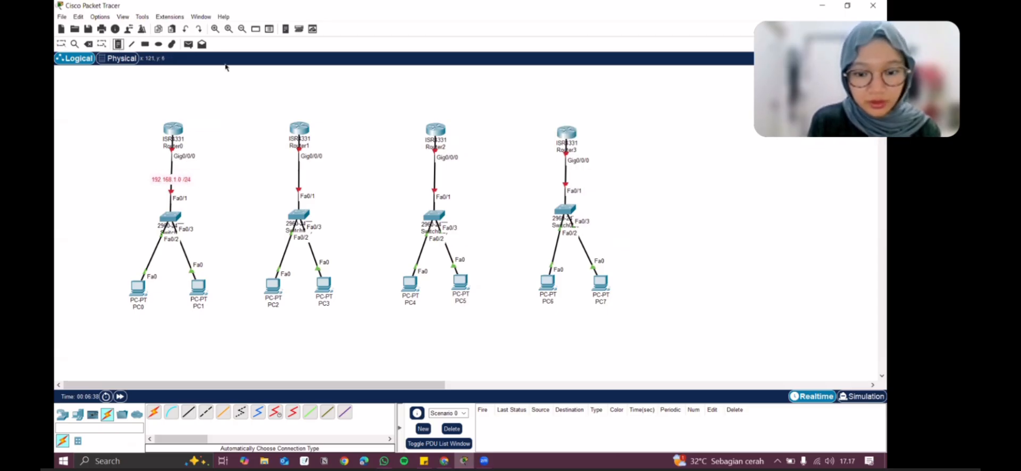
left_click(127, 321)
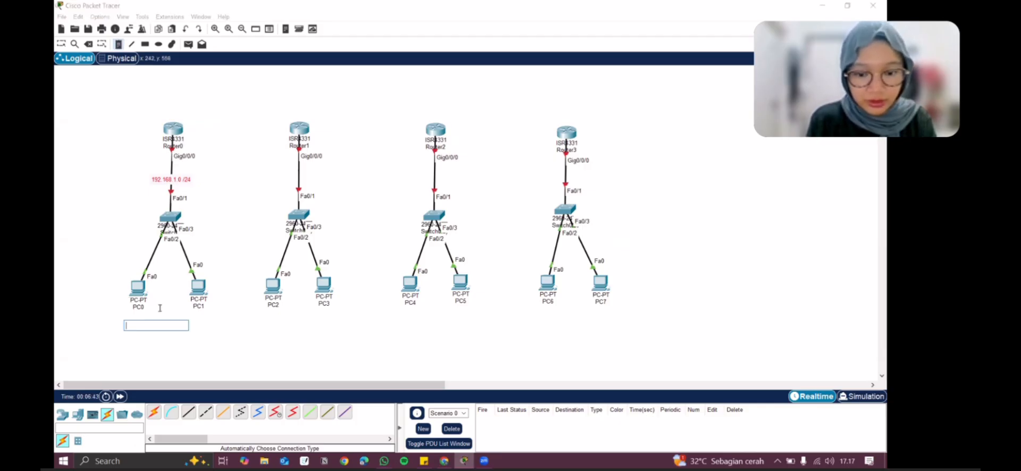
type("192.168.1.2 /24")
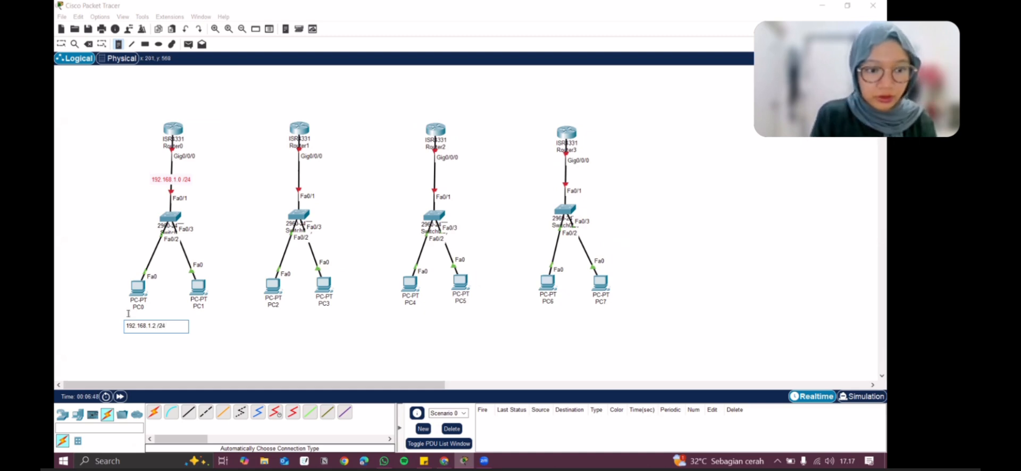
left_click(97, 312)
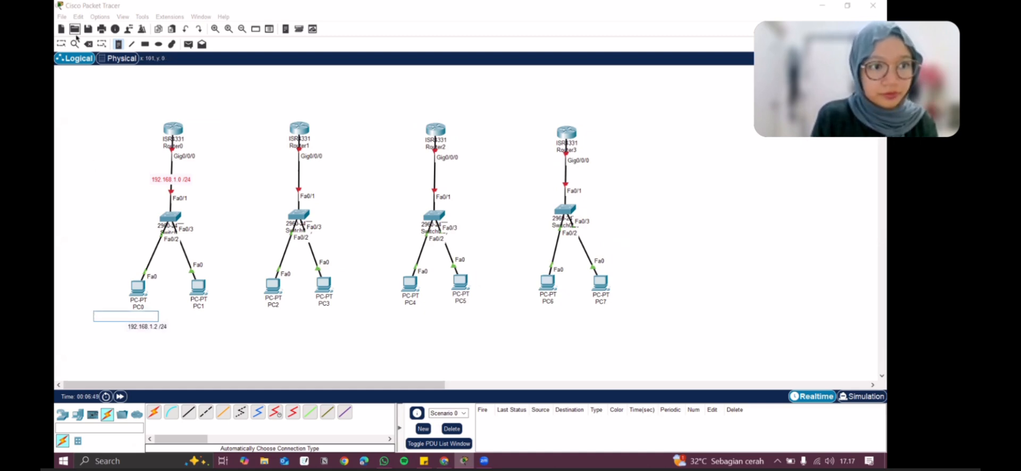
left_click(62, 46)
left_click_drag(153, 329, 140, 320)
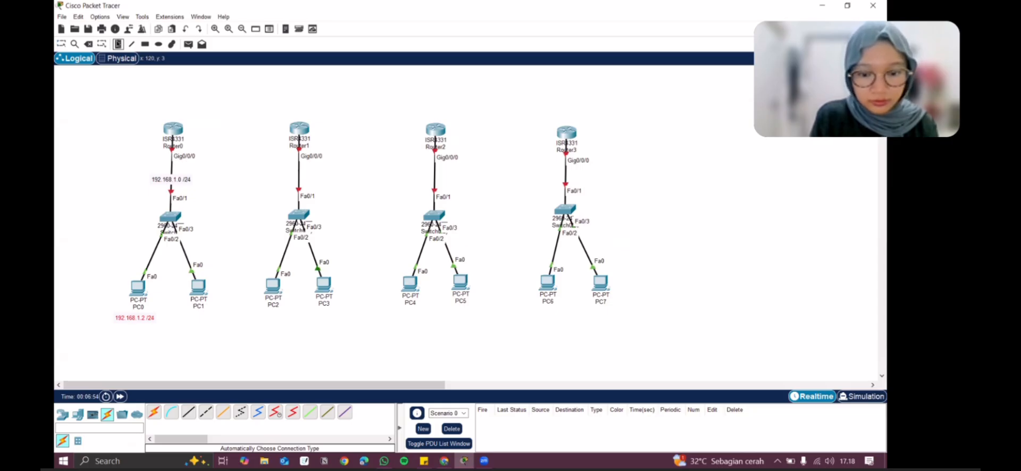
Add the note "192.168.1.3 /24" and position it directly under PC1
left_click(191, 316)
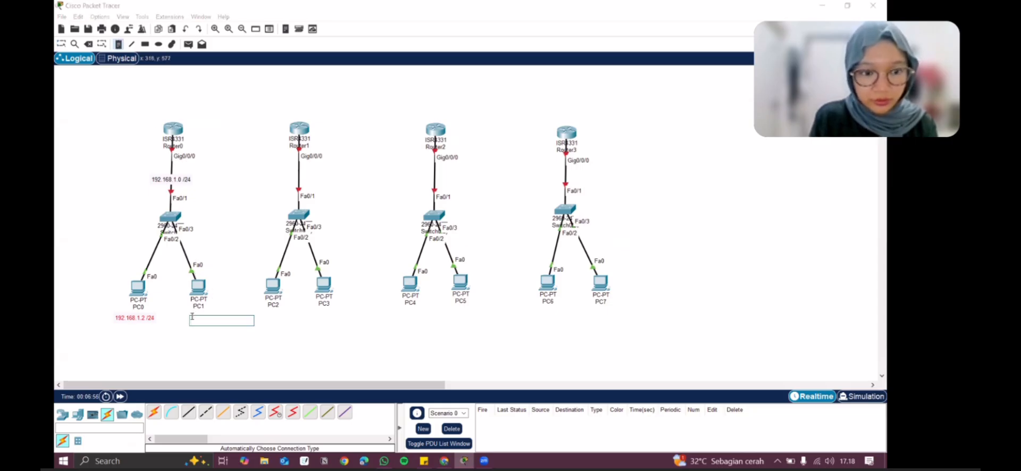
type("192.168.1.3 /24")
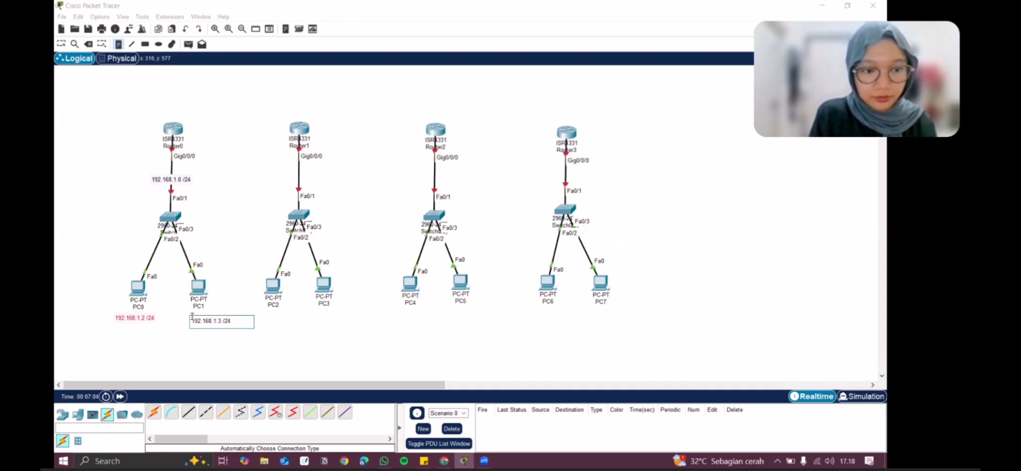
left_click(198, 288)
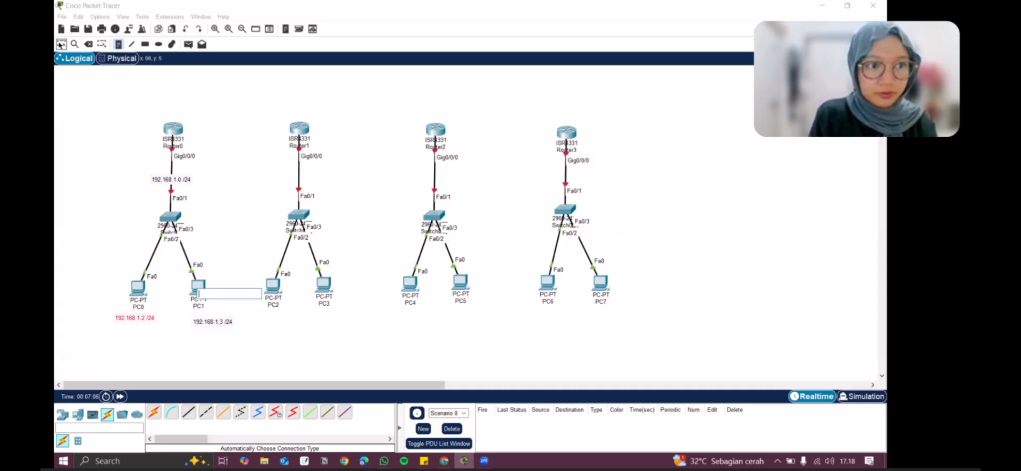
left_click(62, 44)
left_click_drag(206, 327, 191, 321)
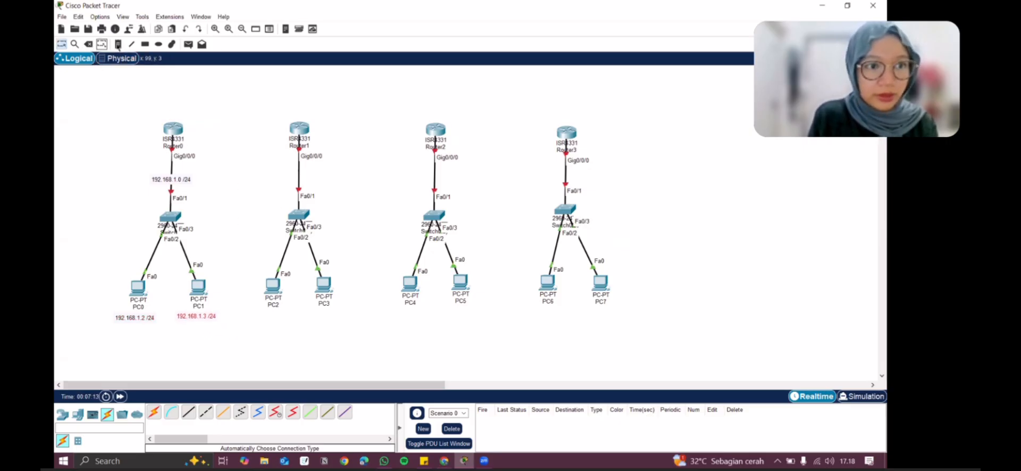
Add the note "192.168.1.1 /24" above Router0 and center it over the router
left_click(118, 46)
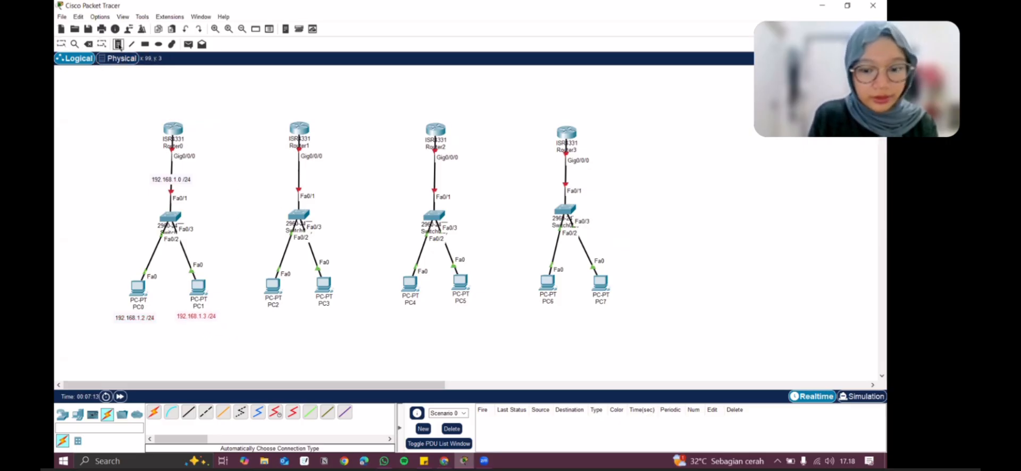
left_click(163, 111)
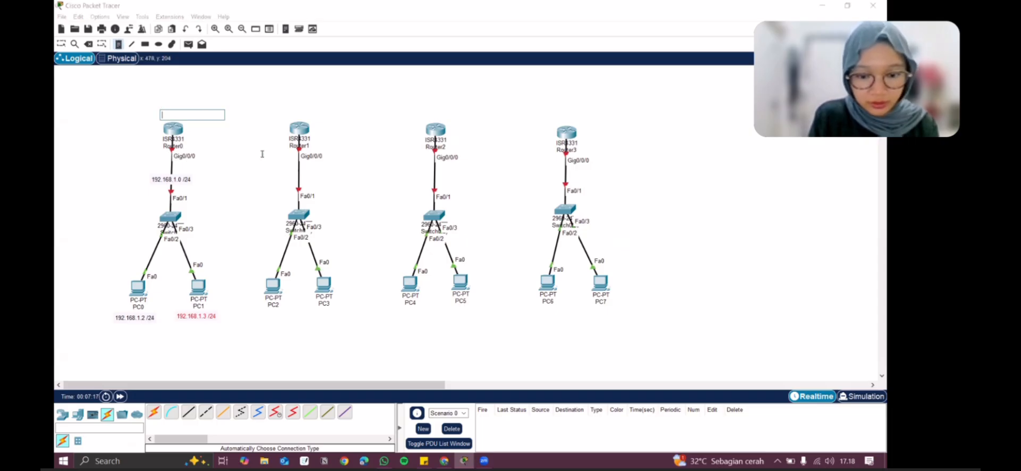
type("192")
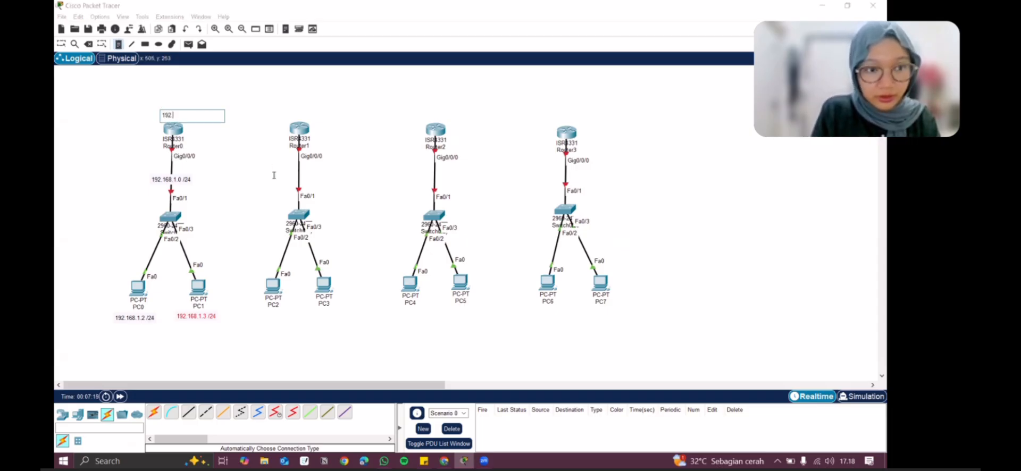
type(".168.1.1 /")
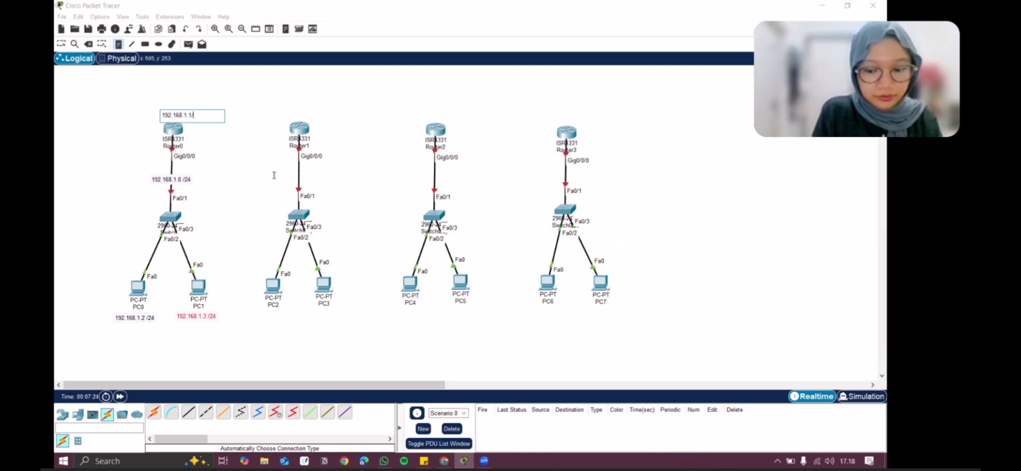
type("24")
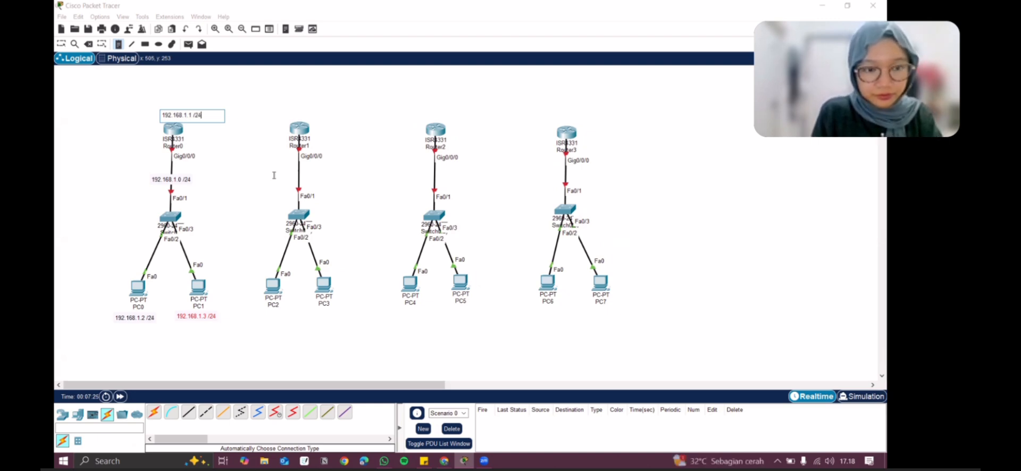
left_click(97, 105)
left_click(61, 44)
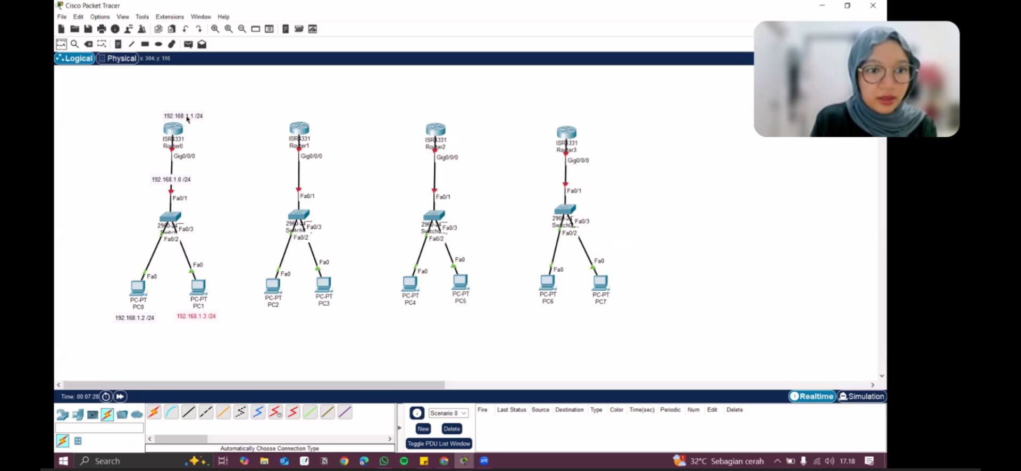
left_click_drag(187, 118, 178, 118)
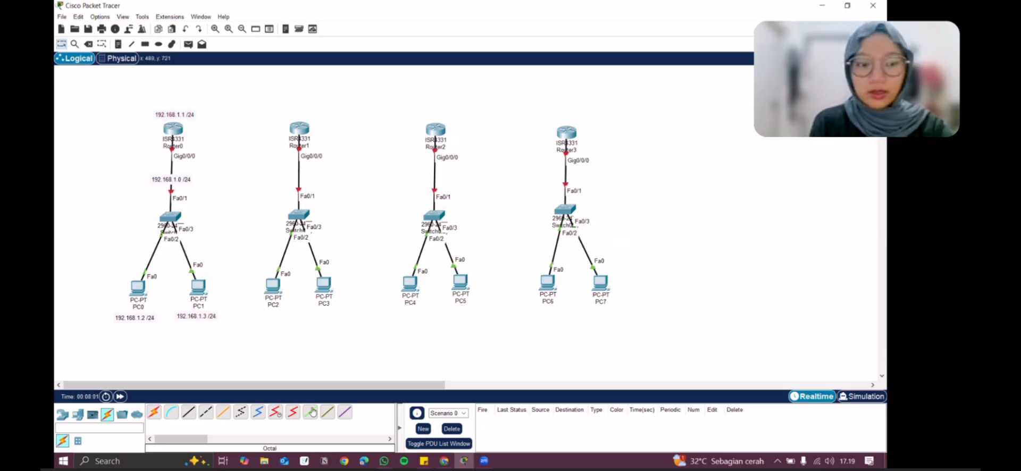
Add the note "192.168.2.0 /24" on the link between Router1 and its switch
left_click(119, 44)
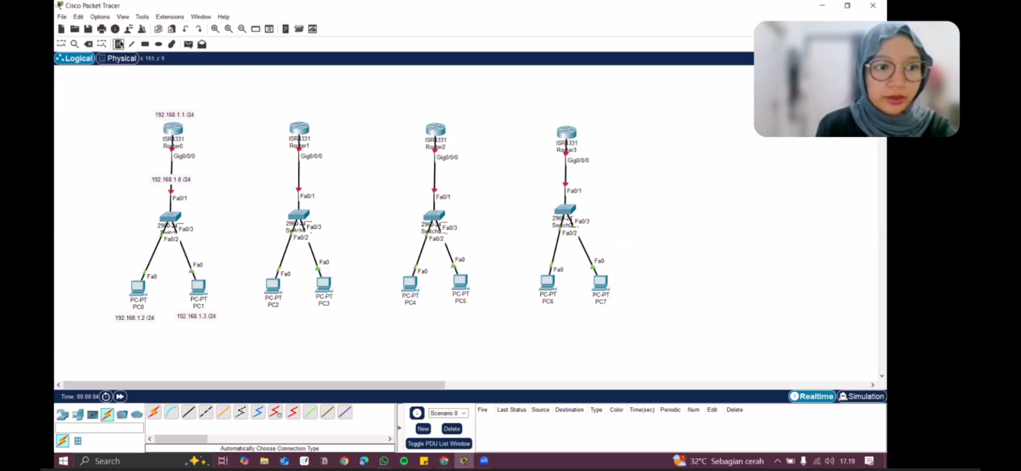
left_click(286, 176)
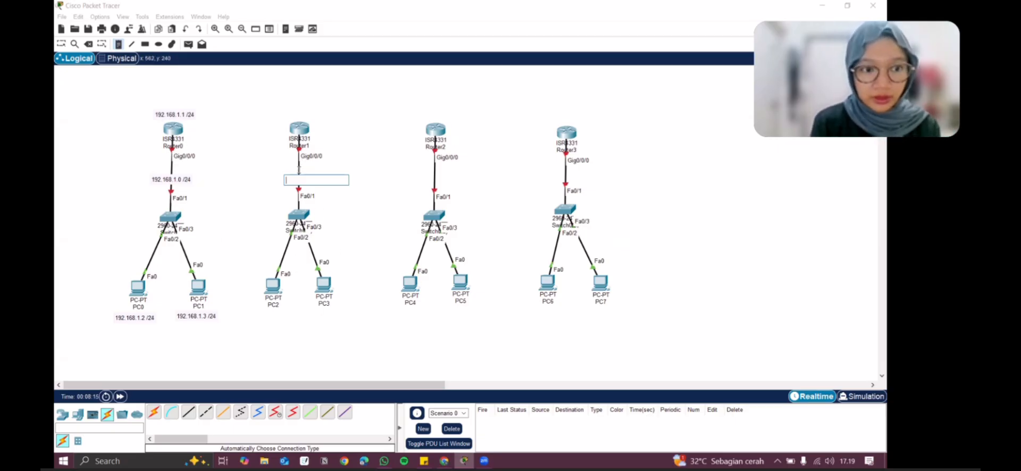
type("192.168")
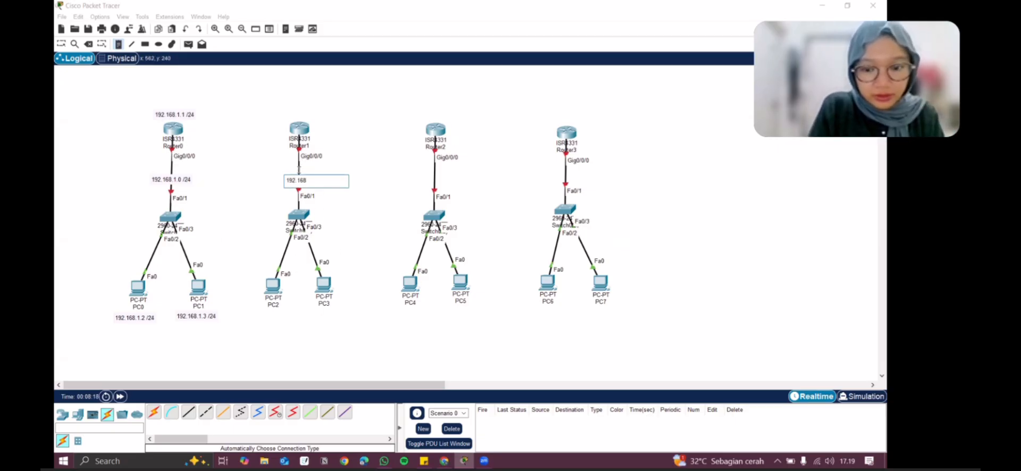
type(".2.0 ")
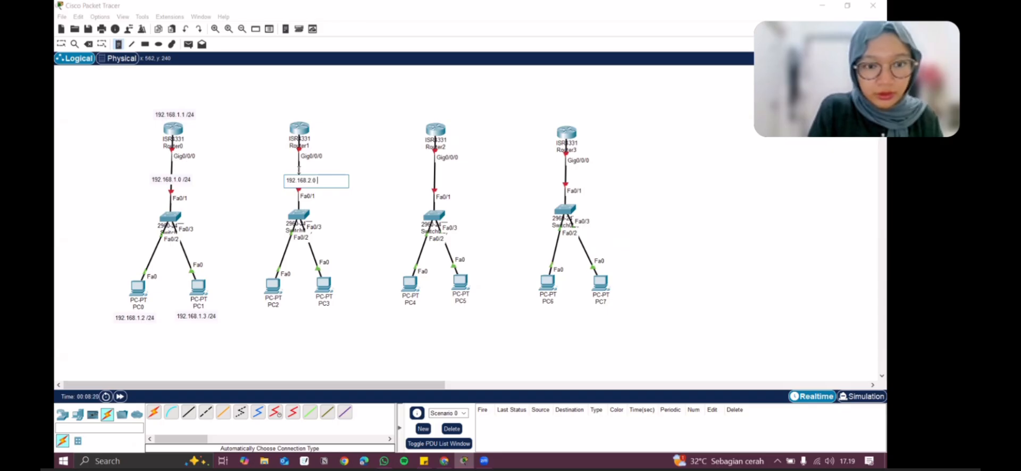
type("/24")
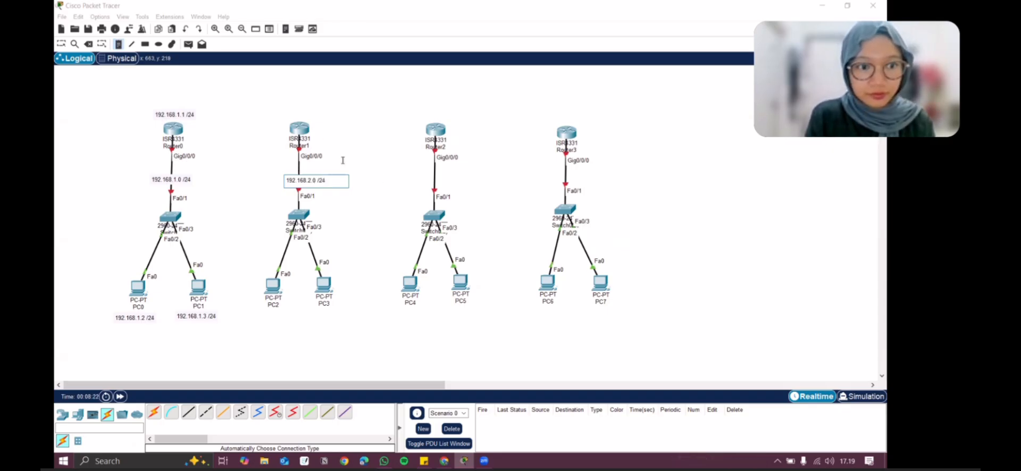
left_click(343, 160)
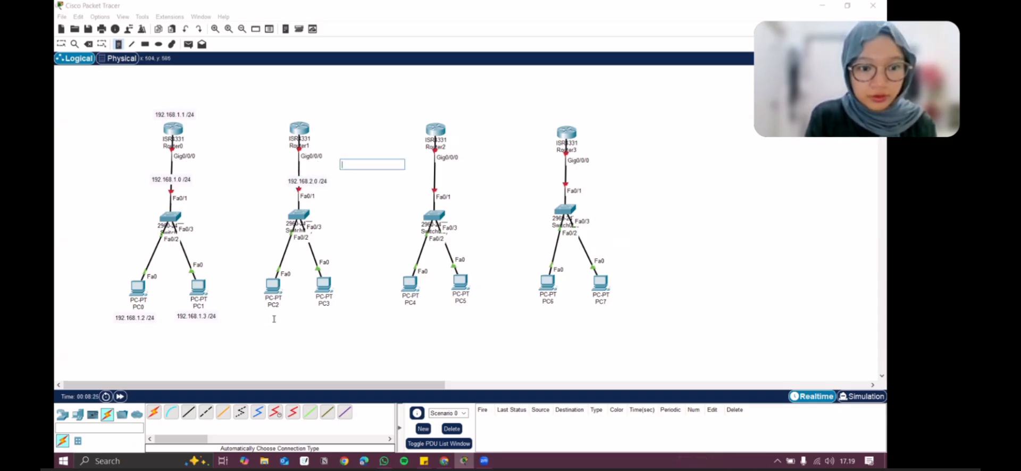
Add the note "192.168.2.2 /24" below PC2 and the note "192.168.2.1 /24" below PC3
left_click(261, 316)
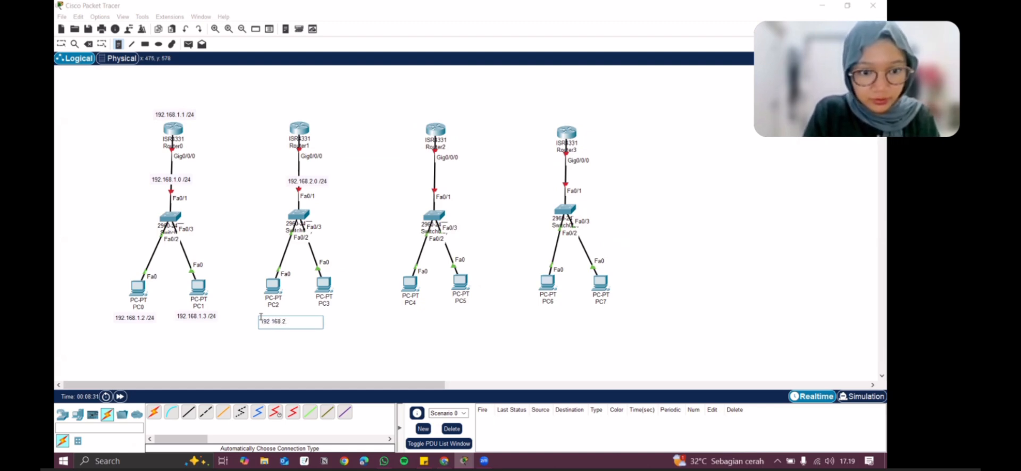
type("192.168.2.2 /24")
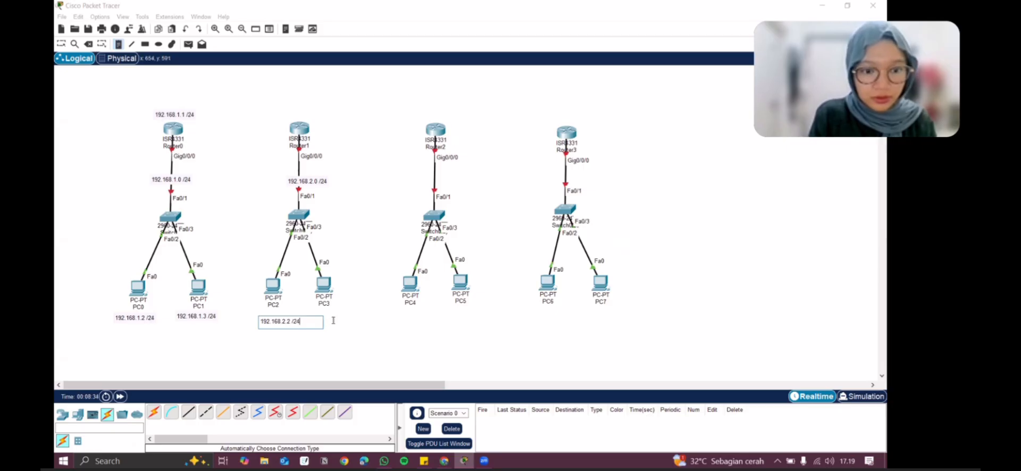
left_click(337, 318)
left_click(321, 314)
type("192.168")
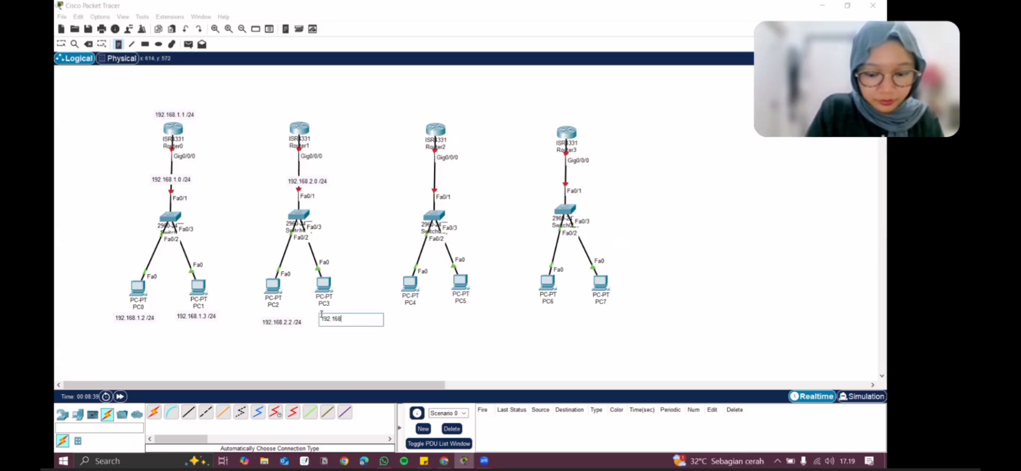
type(".2.1 /24")
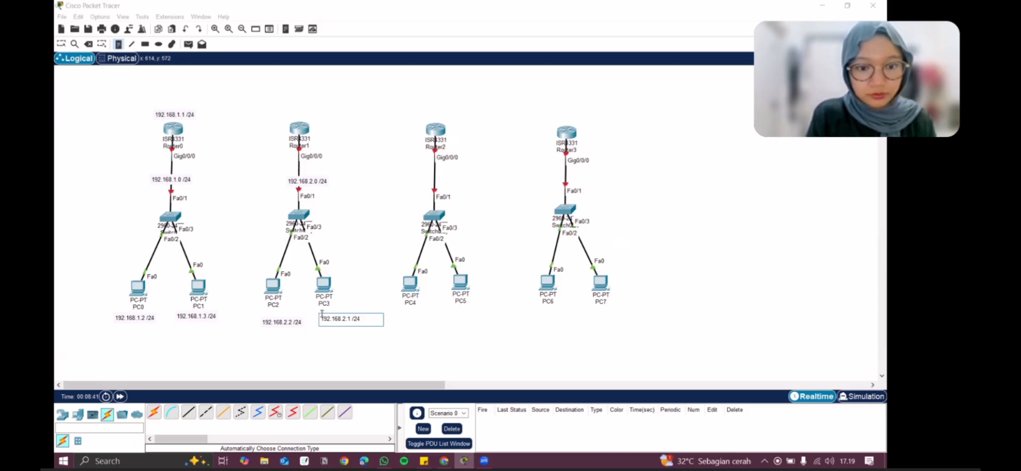
left_click(362, 310)
key("Escape")
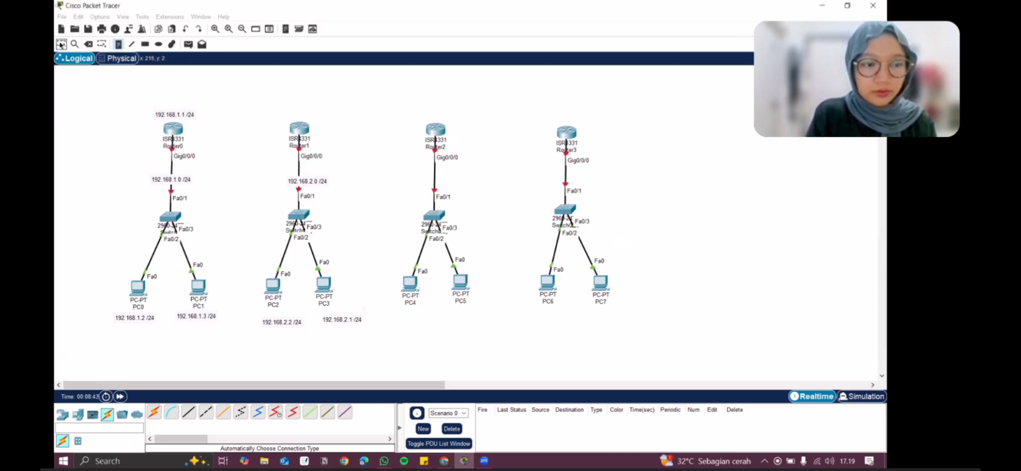
Center the address notes under PC2 and PC3 and on Router1's switch link, nudging PC3 slightly down
left_click_drag(282, 325, 271, 321)
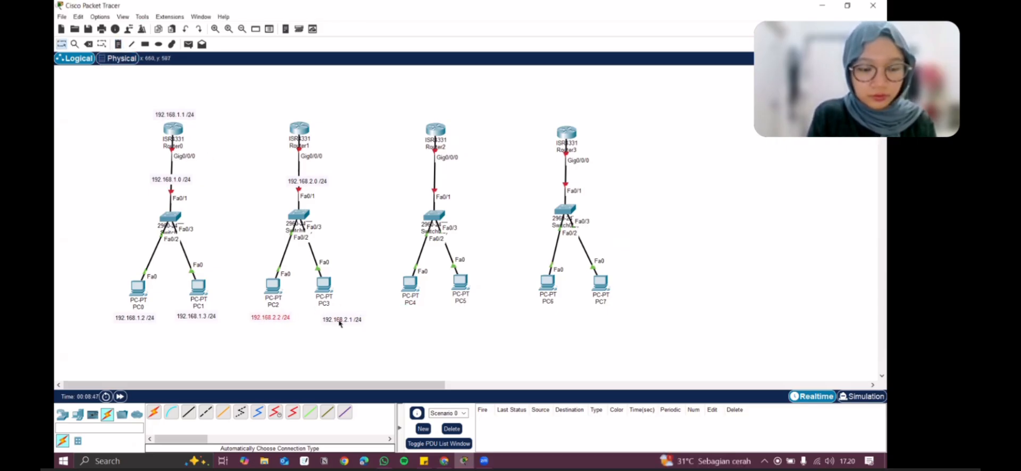
left_click_drag(341, 320, 323, 318)
left_click_drag(314, 181, 307, 177)
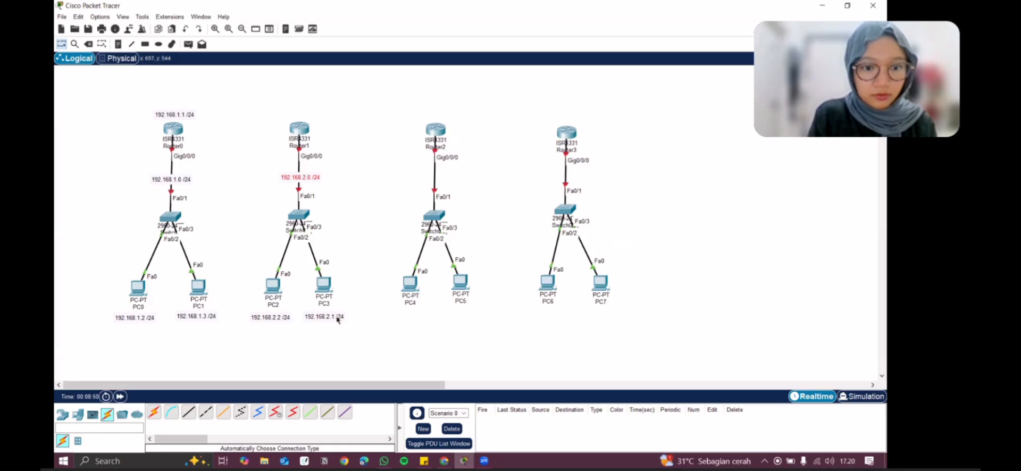
left_click_drag(325, 290, 327, 295)
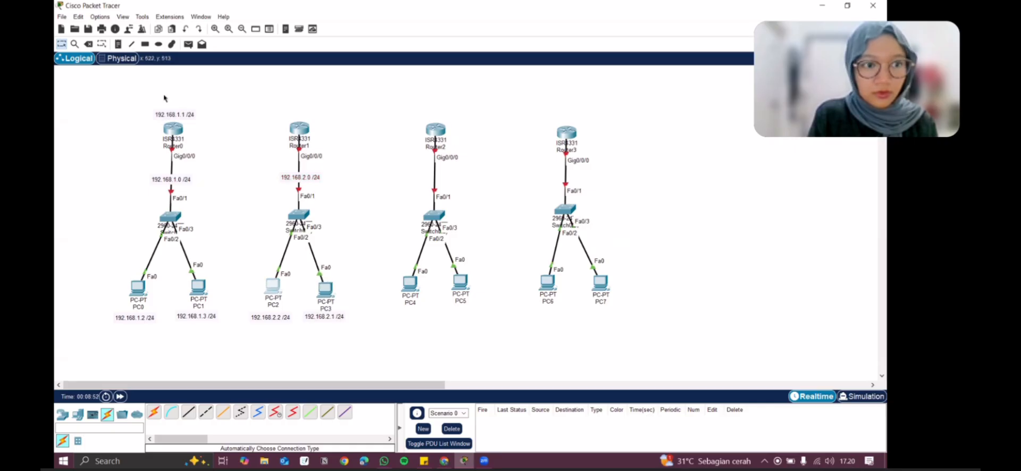
Add the note "192.168.2.1 /24" above Router1
left_click(118, 44)
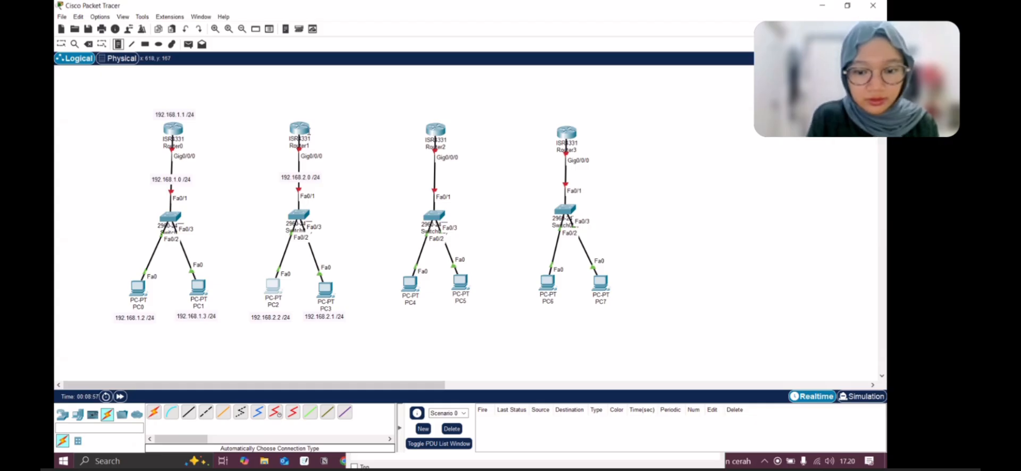
left_click(288, 108)
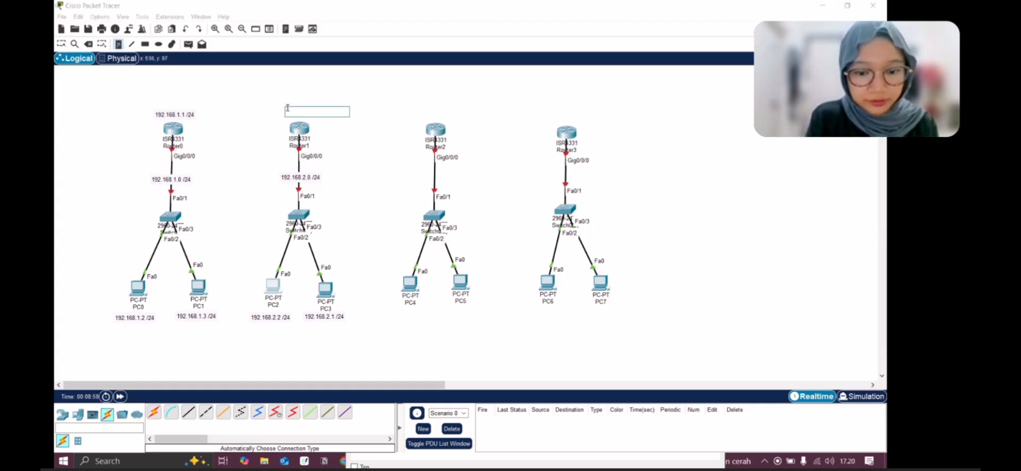
type("192.168.2.1 /24")
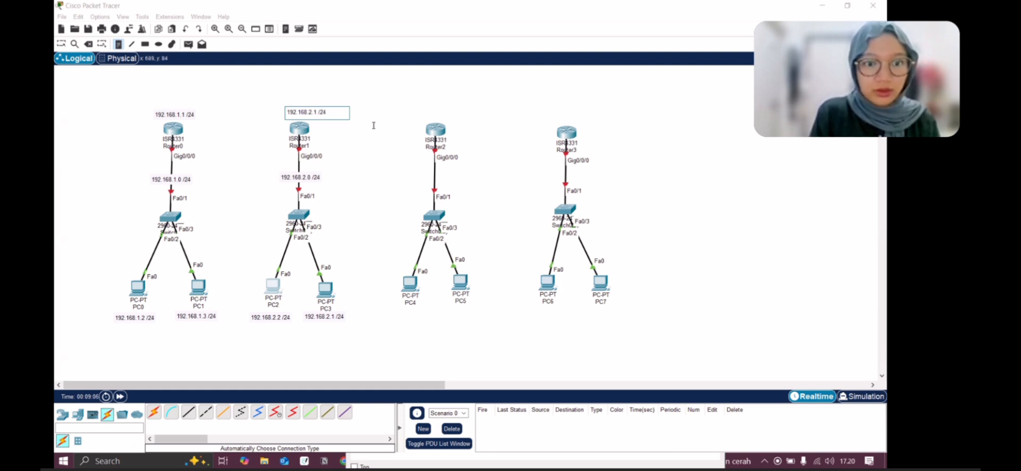
left_click(374, 126)
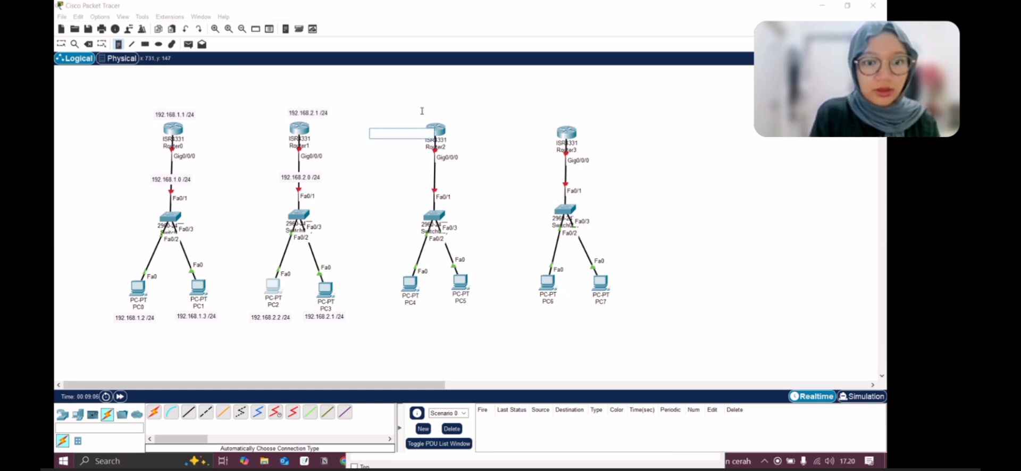
Add the note "192.168.3.1 /24" above Router2 and "192.168.3.0 /24" on the link to its switch
left_click(430, 110)
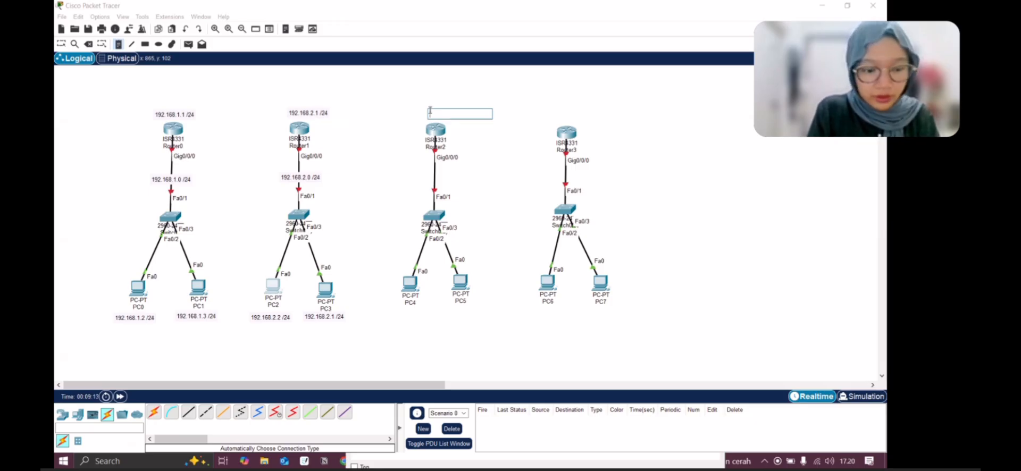
type("192.168.3.1 /24")
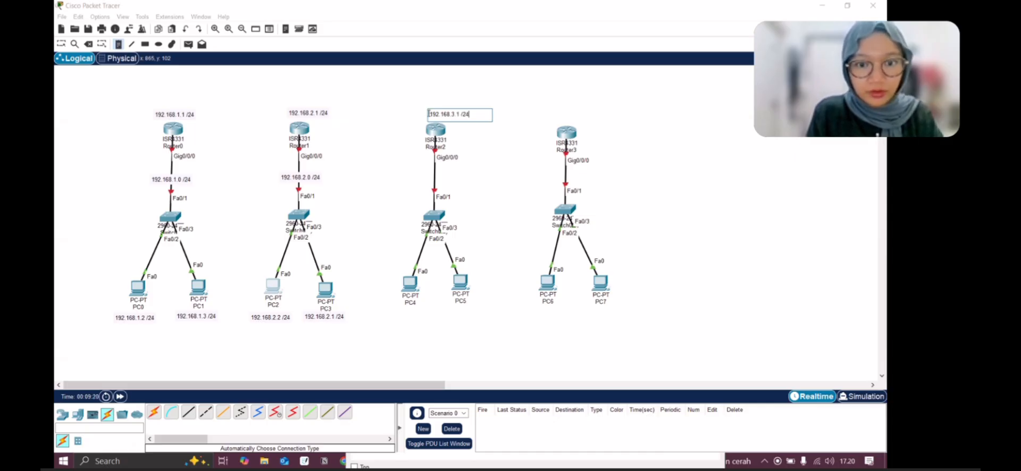
left_click(425, 174)
type("192")
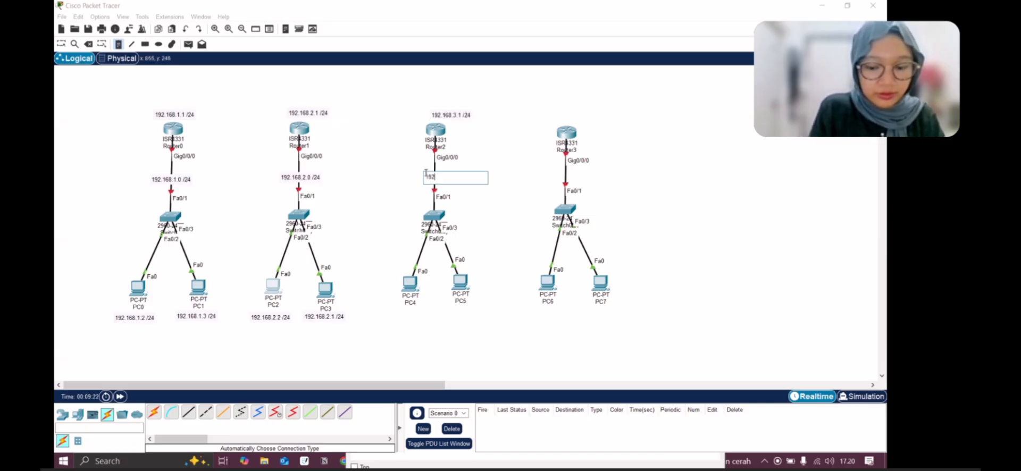
type(".168.3.0 /24")
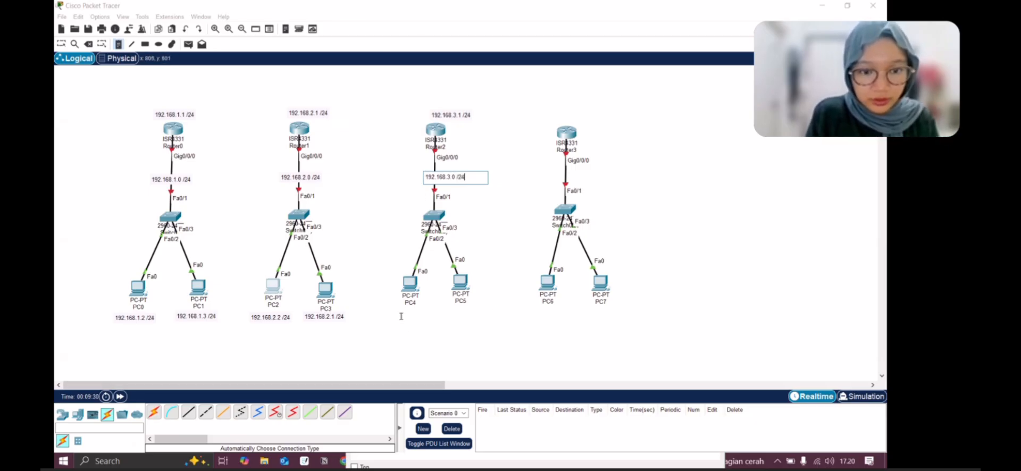
Add the note "192.168.3.2 /24" below PC4
left_click(401, 316)
type("192.168.3")
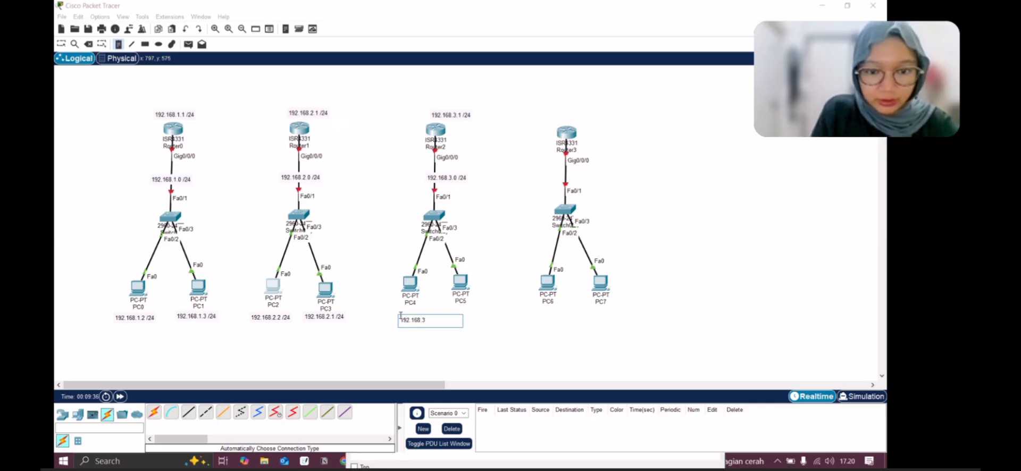
type(".2 /2")
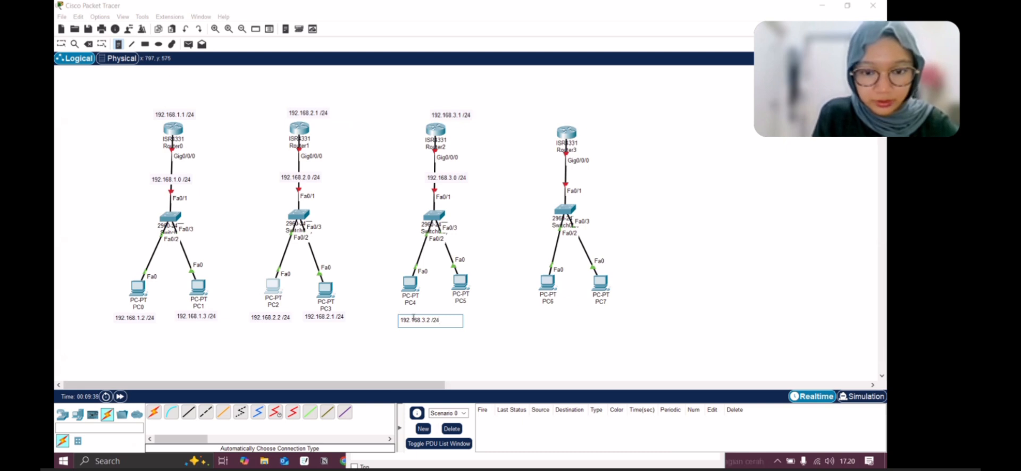
Finish the note "192.168.3.2 /24" below PC4 and add the note "192.168.3.3 /24" below PC5
type("4")
left_click(469, 321)
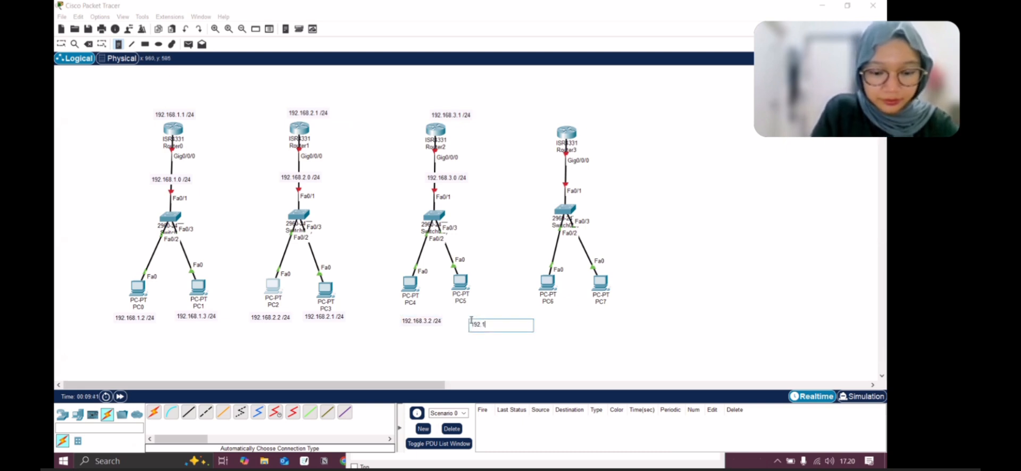
type("192.168.3")
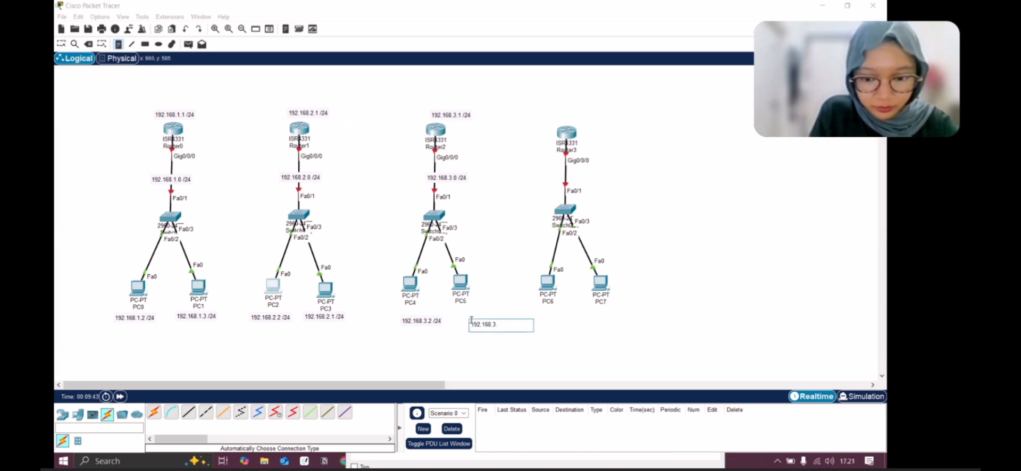
type(".3 /24")
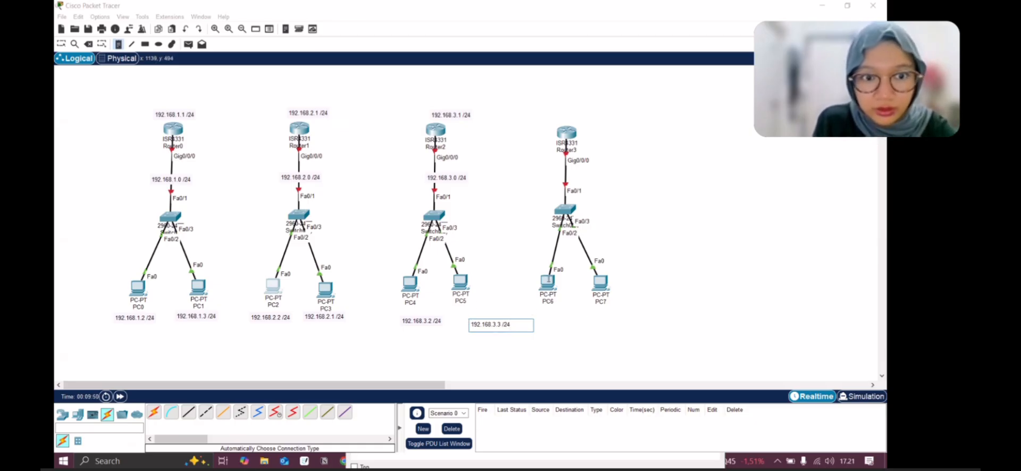
left_click(535, 323)
left_click(535, 323)
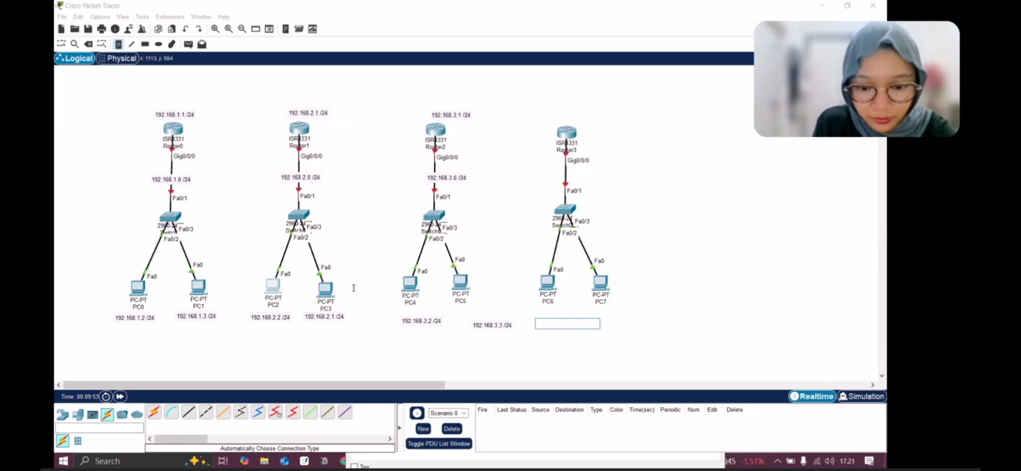
Change the address note below PC3 to "192.168.2.3 /24"
left_click(331, 317)
left_click(327, 319)
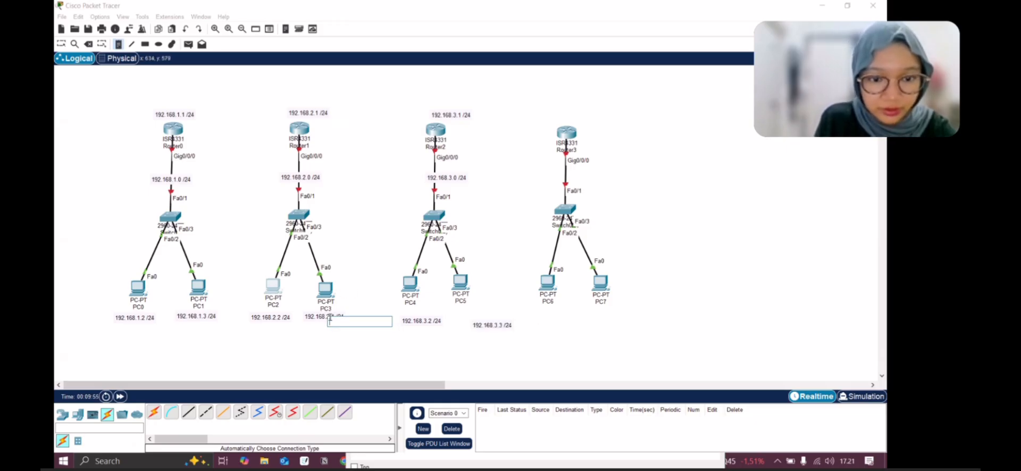
left_click(62, 43)
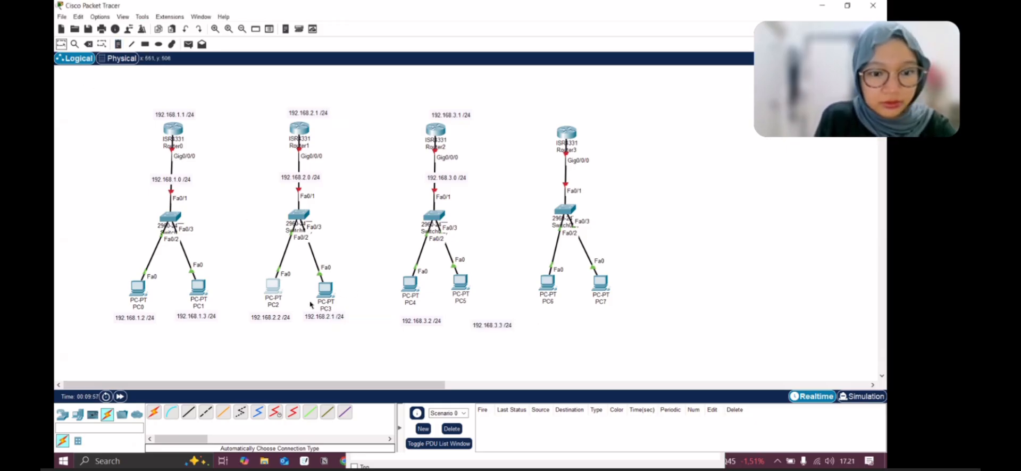
double_click(317, 317)
left_click(329, 316)
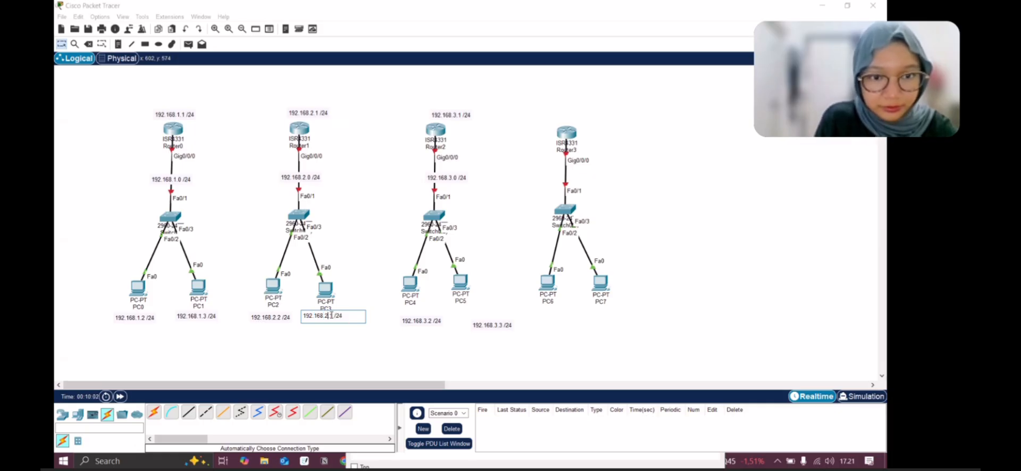
key("BackSpace")
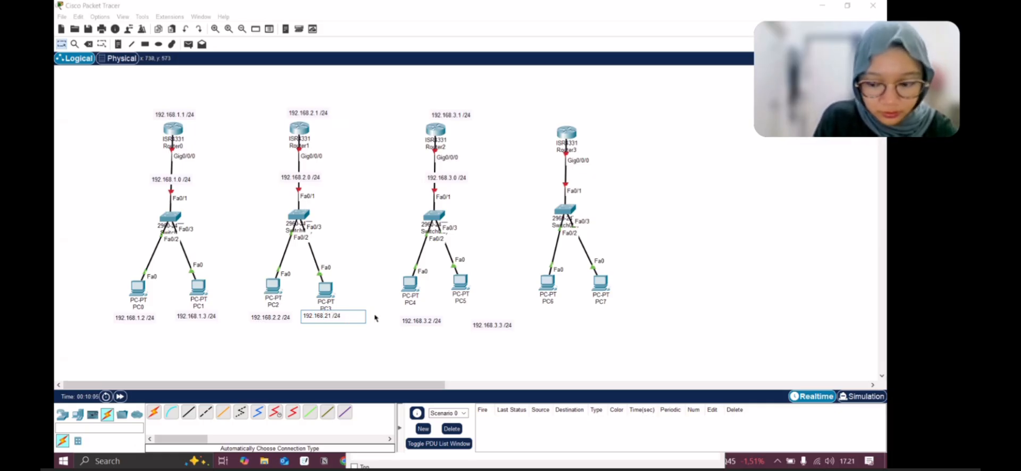
type("3")
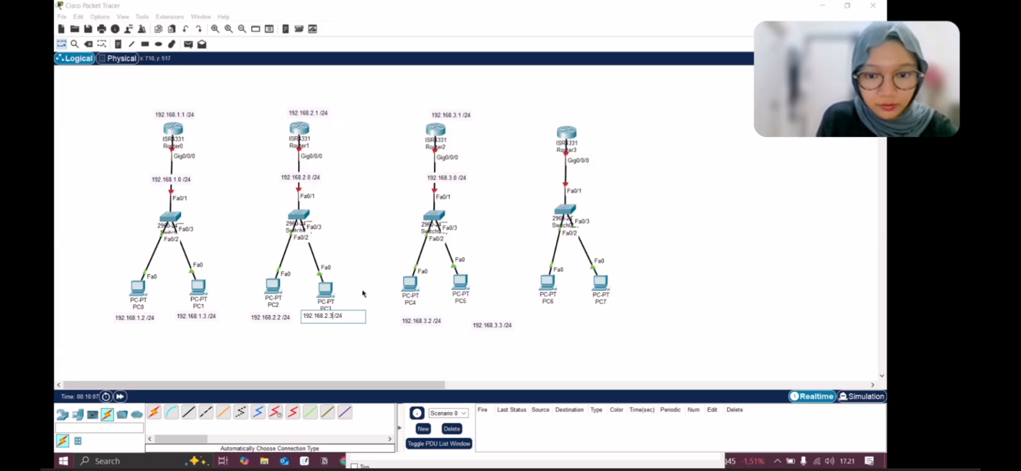
left_click(364, 293)
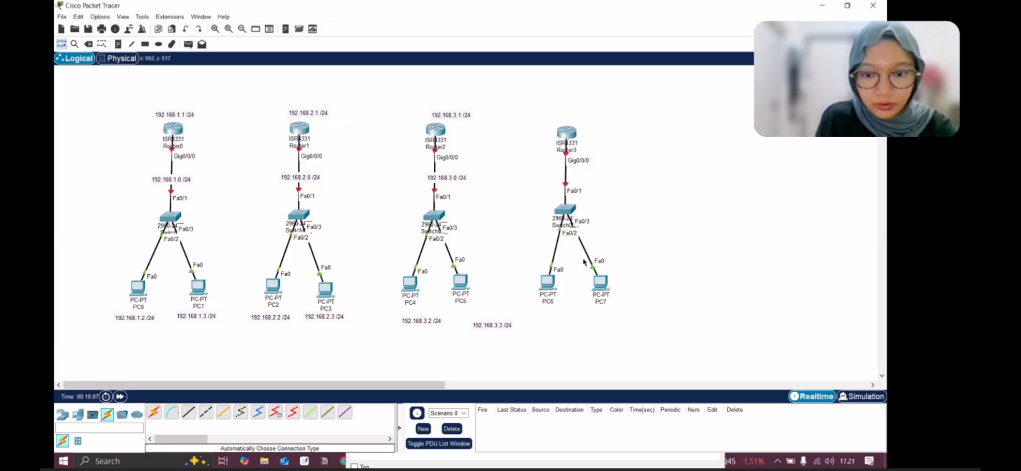
Add the note "102.168.4.1 /24" above Router3 and "192.168.4.0" on the link to its switch
left_click(118, 44)
left_click(557, 122)
type("10")
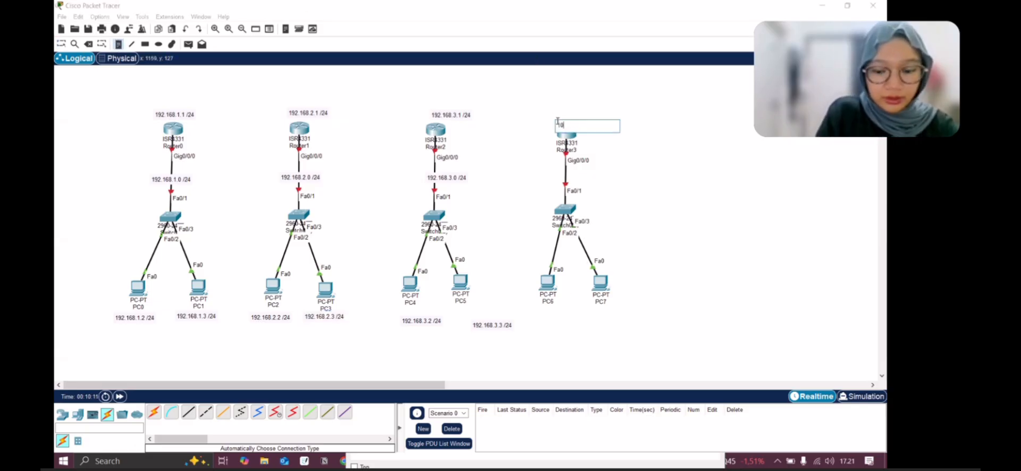
type("2.168.4.1 /24")
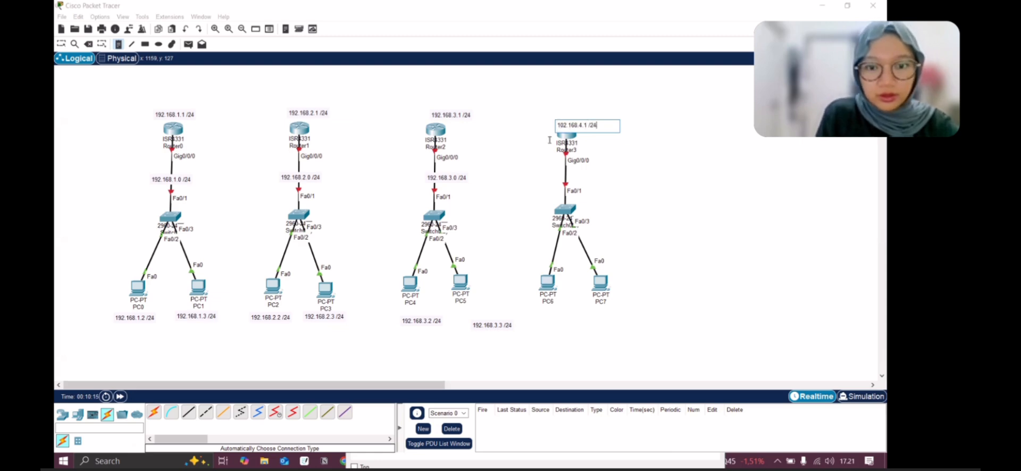
left_click(556, 176)
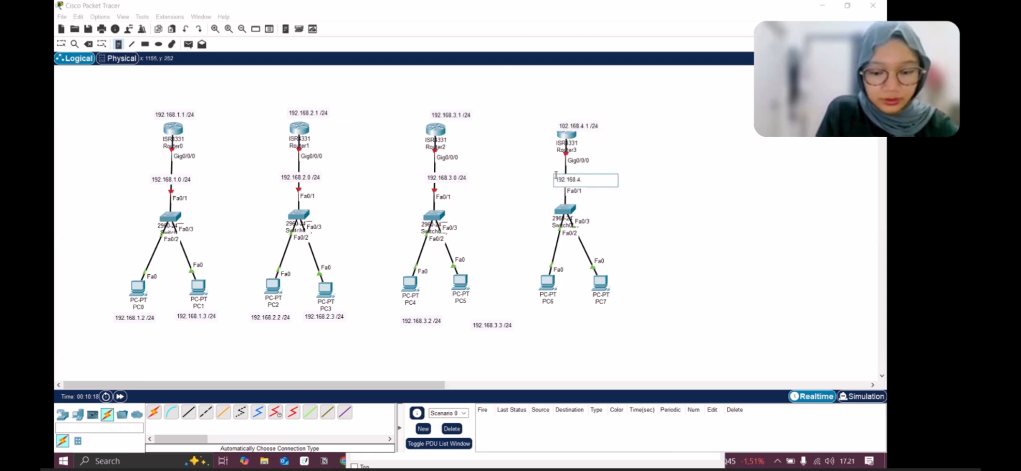
Add the notes "192.168.4.2 /24" below PC6 and "192.168.4.3 /24" below PC7
left_click(543, 321)
type("192.168.4.2 /24")
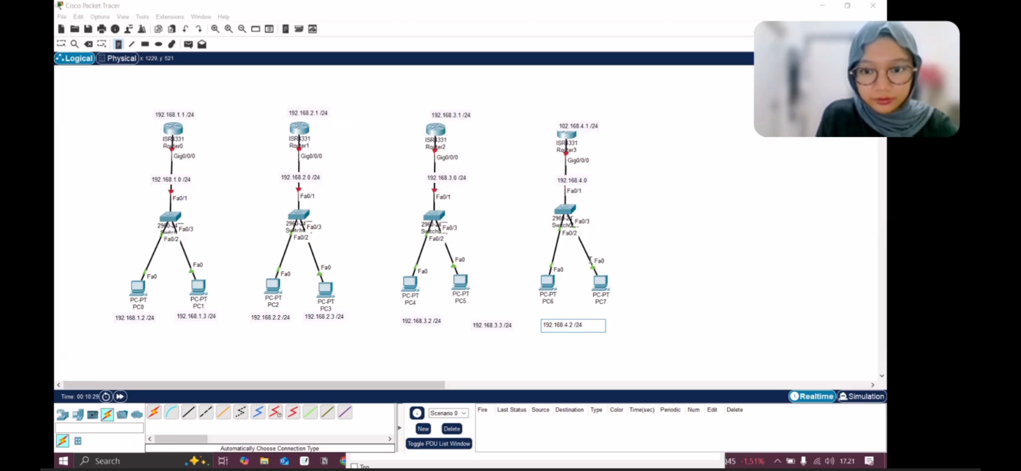
left_click(573, 180)
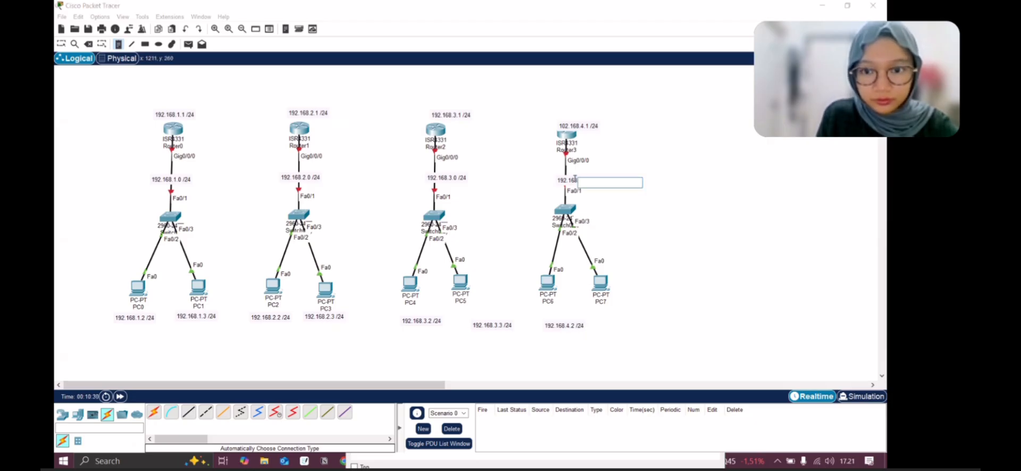
left_click(599, 319)
type("192.168.4.3 /24")
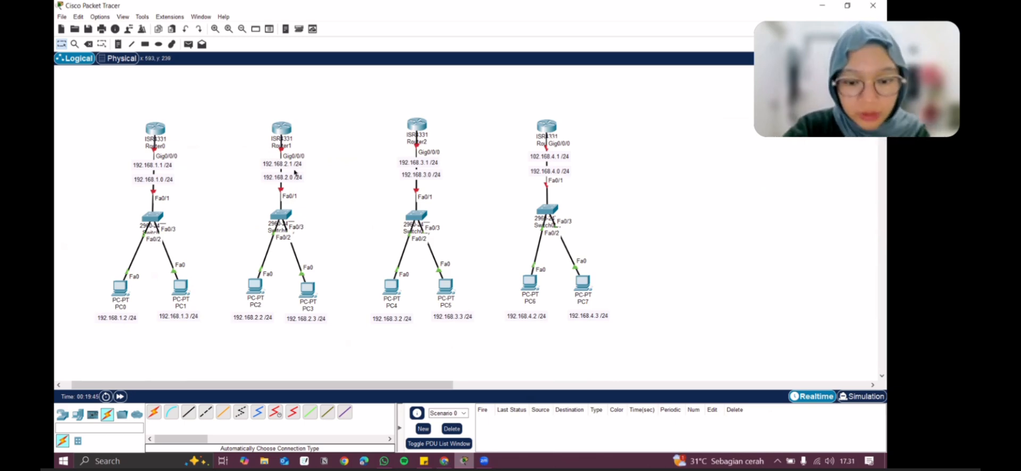
Connect Router0 to Router1 with an automatically chosen cable
left_click(153, 412)
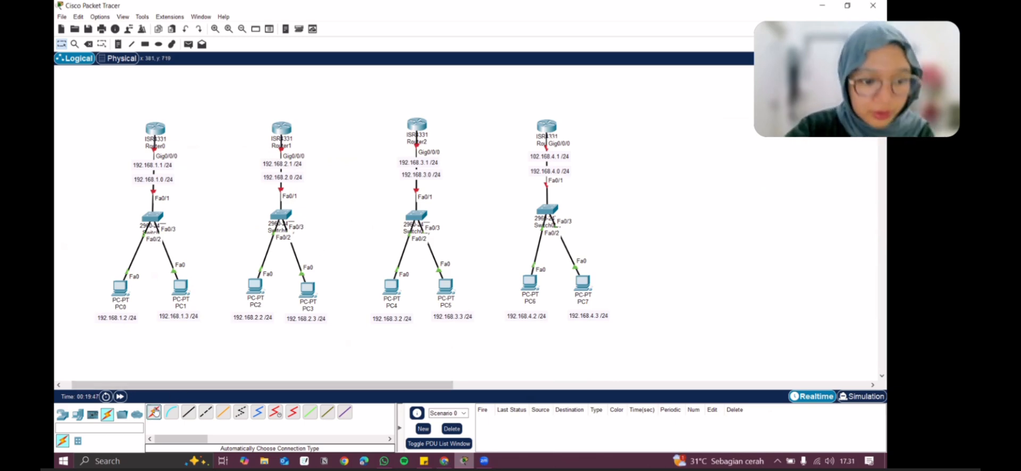
left_click(155, 129)
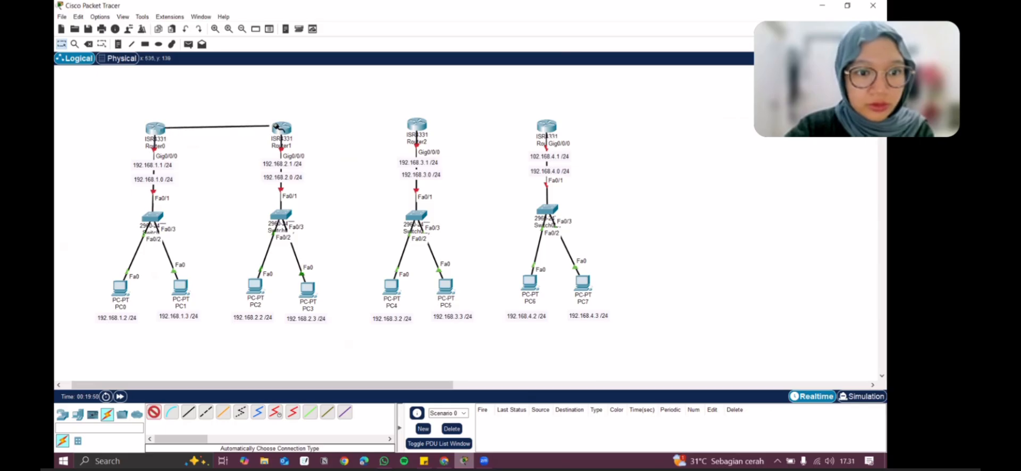
left_click(280, 129)
left_click(280, 129)
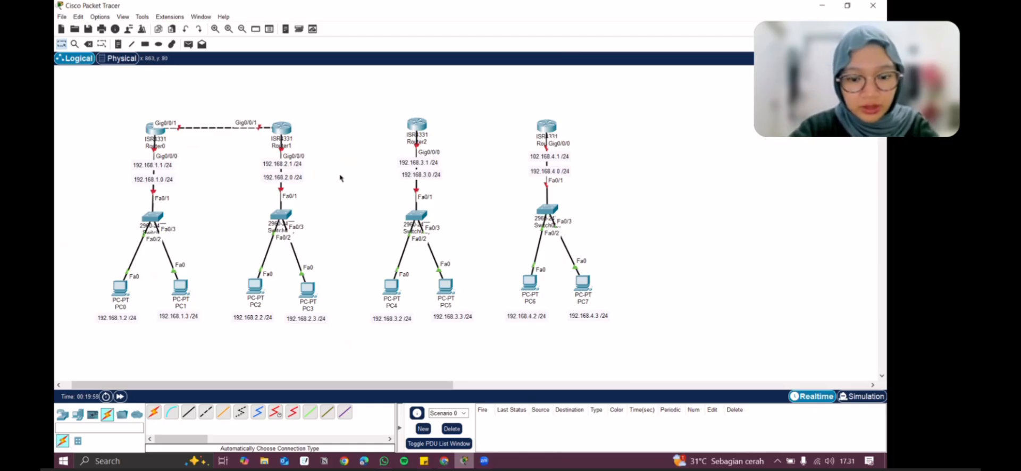
Try to install a GLC-T module in Router1, using its power switch, and close the device window
left_click(285, 133)
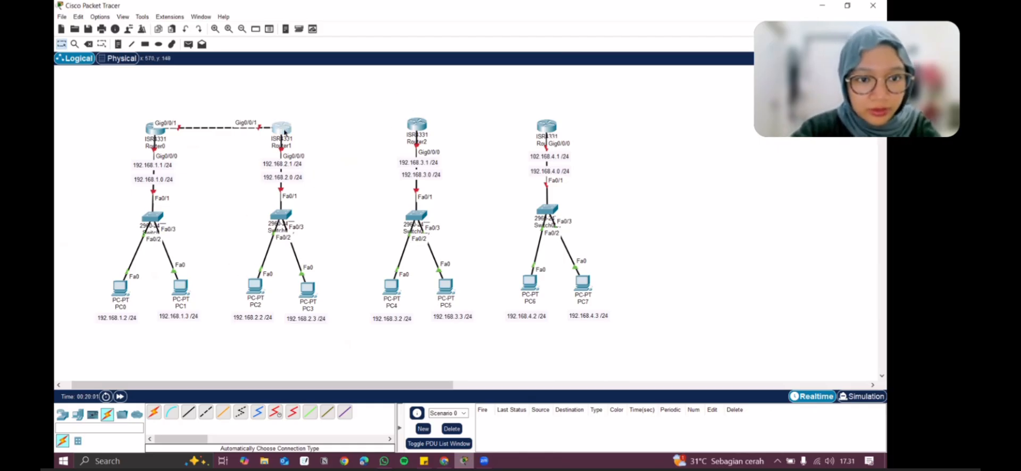
left_click(373, 167)
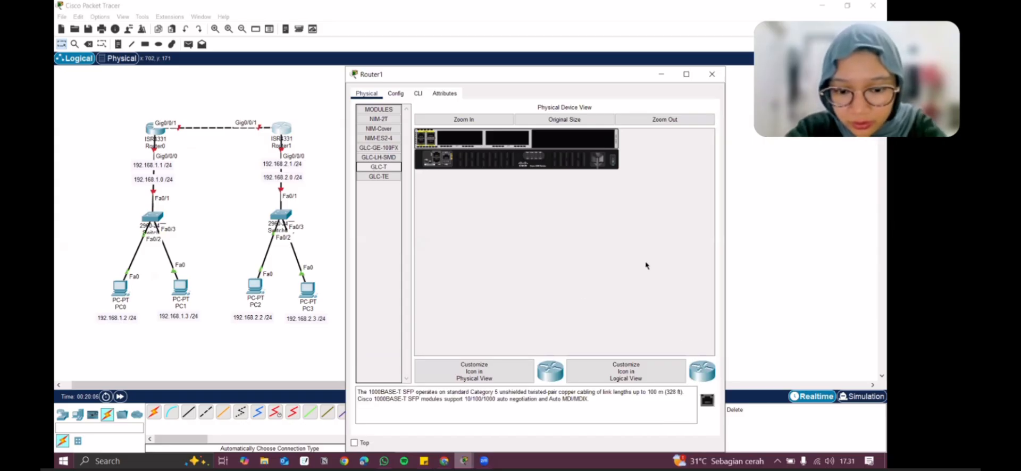
left_click(613, 161)
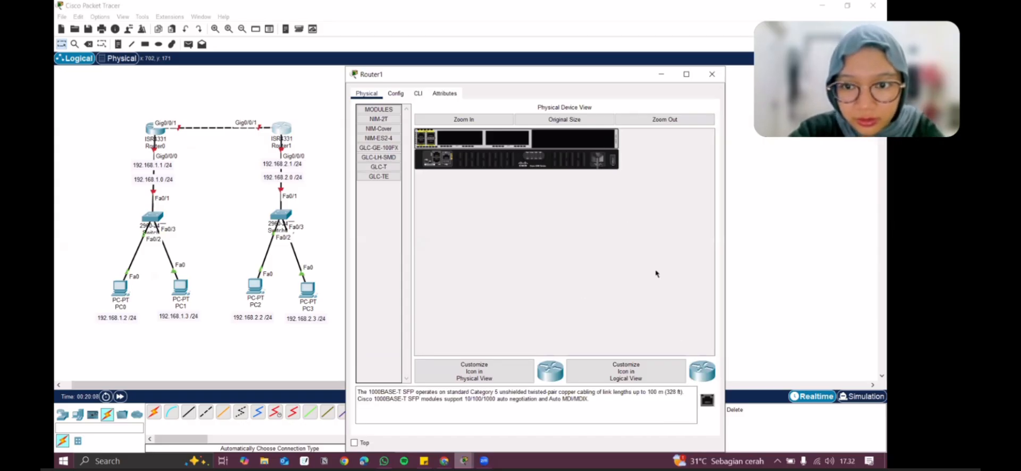
left_click_drag(707, 400, 433, 139)
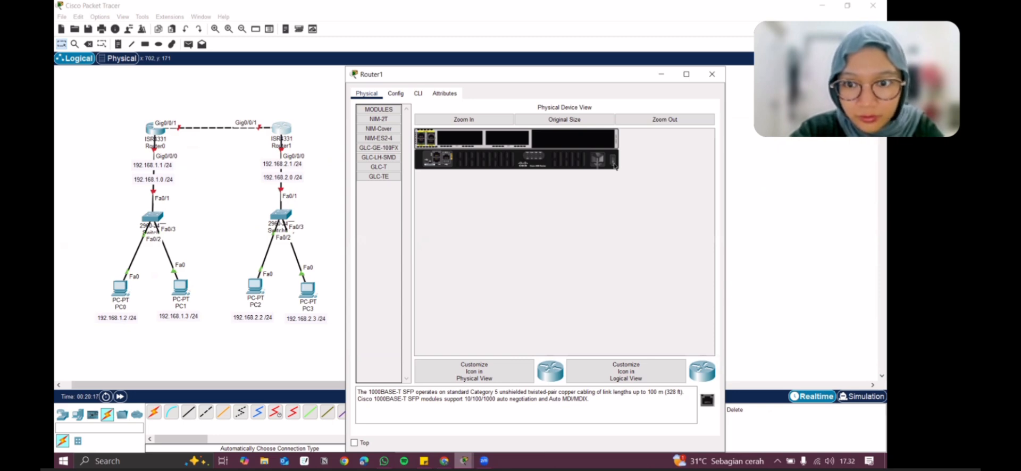
left_click(712, 74)
Try to connect Router1 to Router2 with an automatically chosen cable
left_click(153, 412)
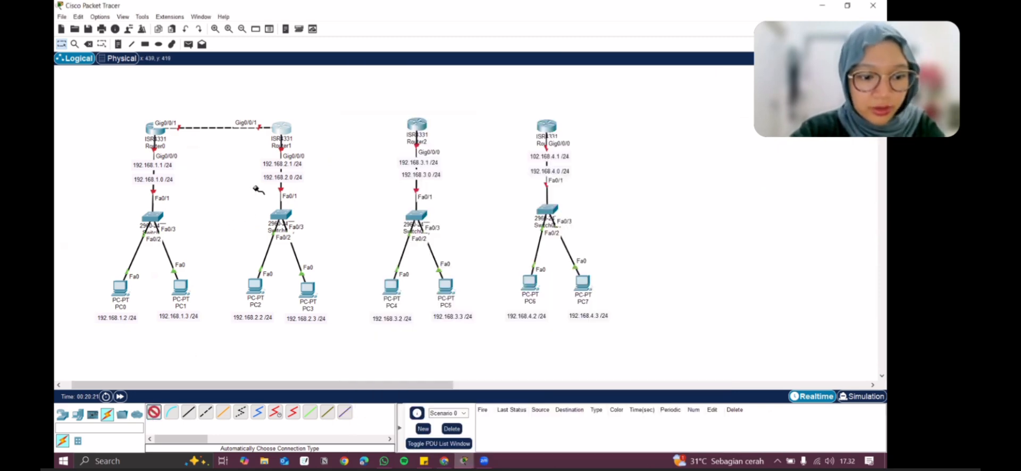
left_click(282, 127)
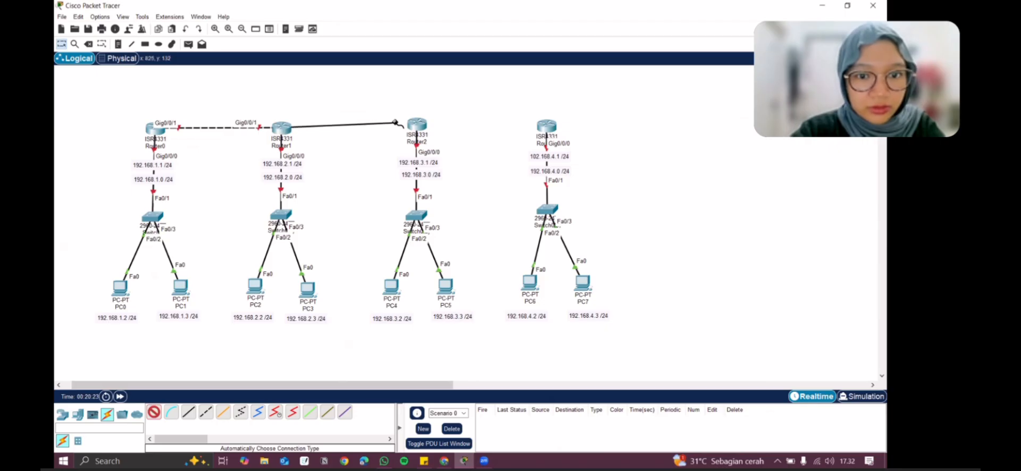
left_click(415, 125)
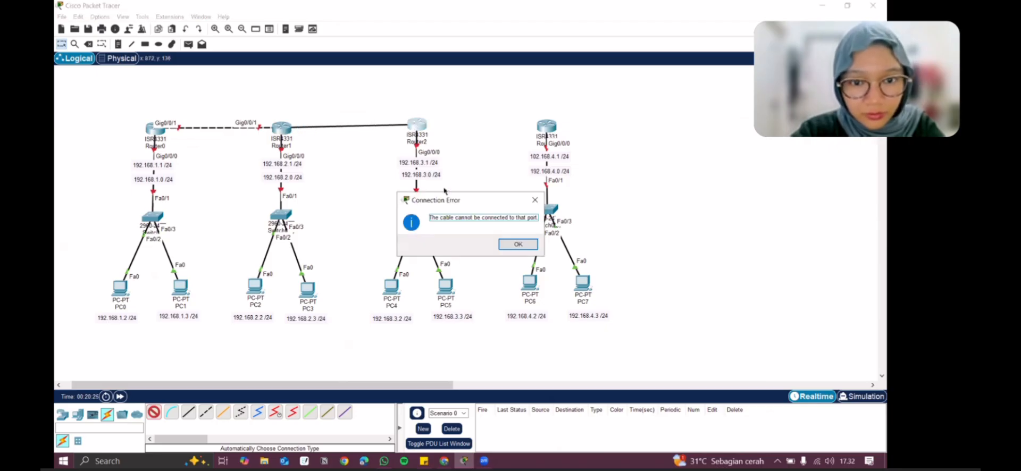
left_click(520, 248)
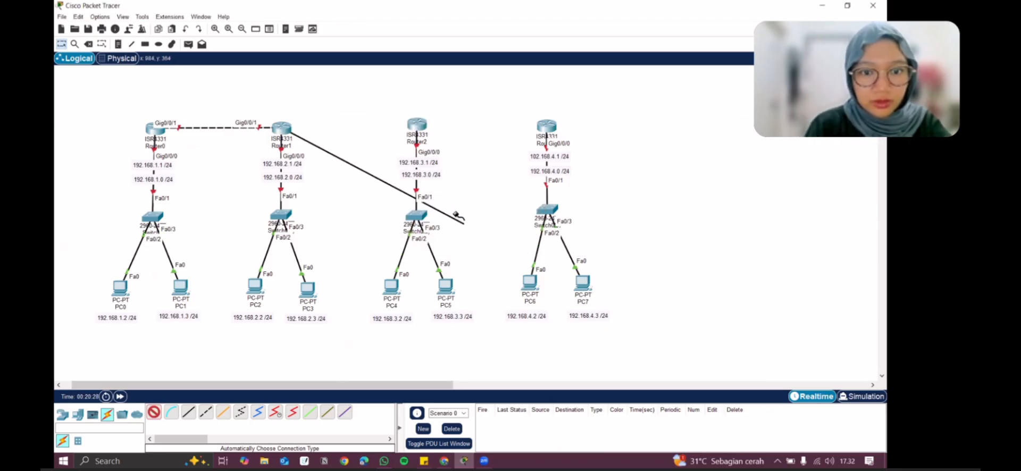
left_click(419, 128)
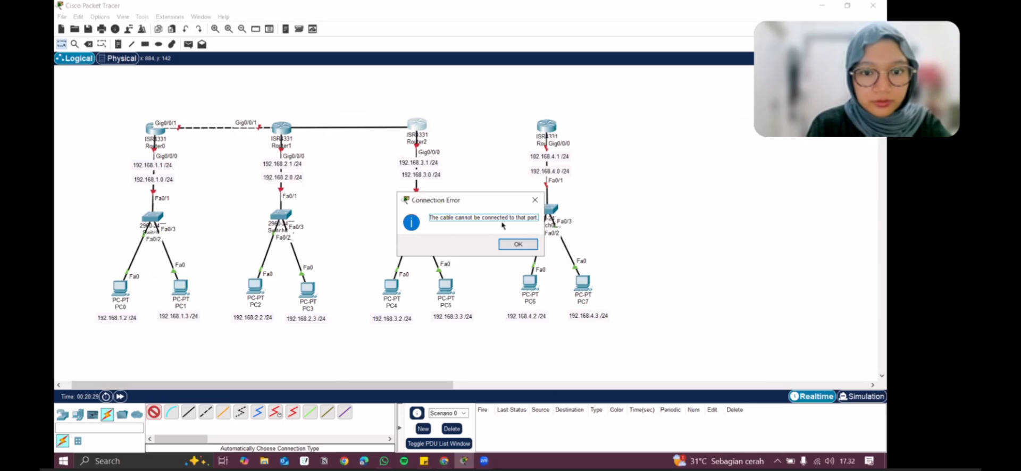
left_click(521, 248)
left_click(413, 123)
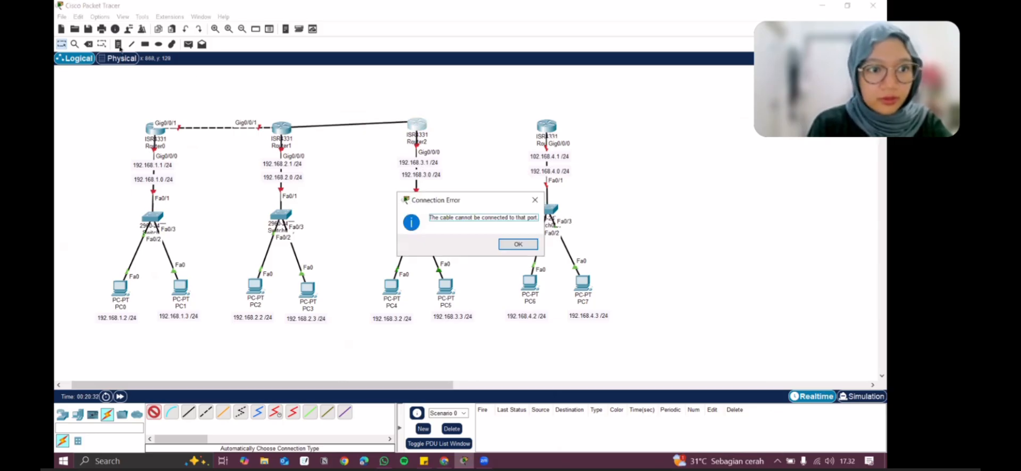
left_click(517, 245)
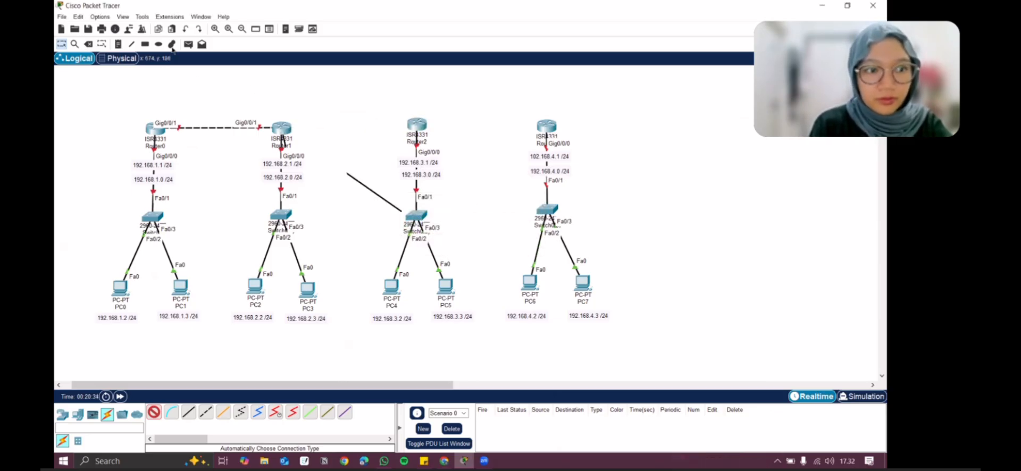
left_click(62, 44)
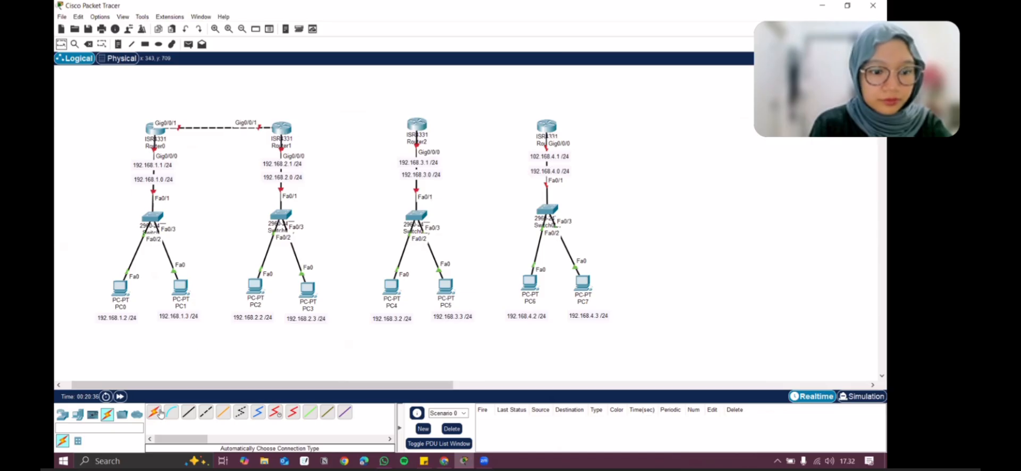
left_click(154, 413)
left_click(282, 138)
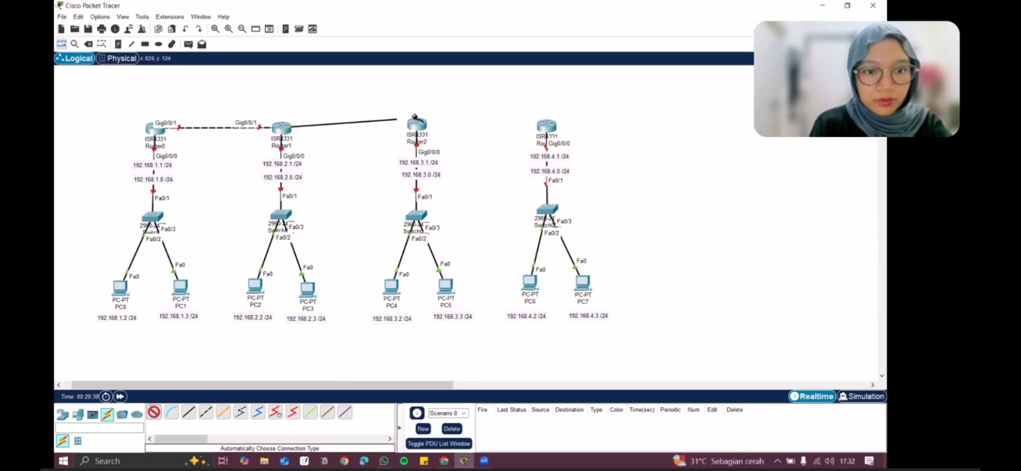
left_click(416, 125)
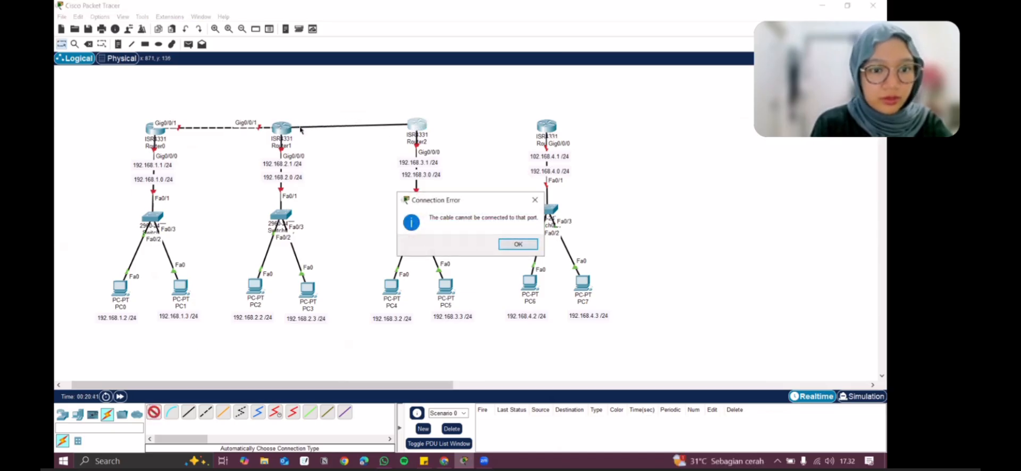
left_click(532, 202)
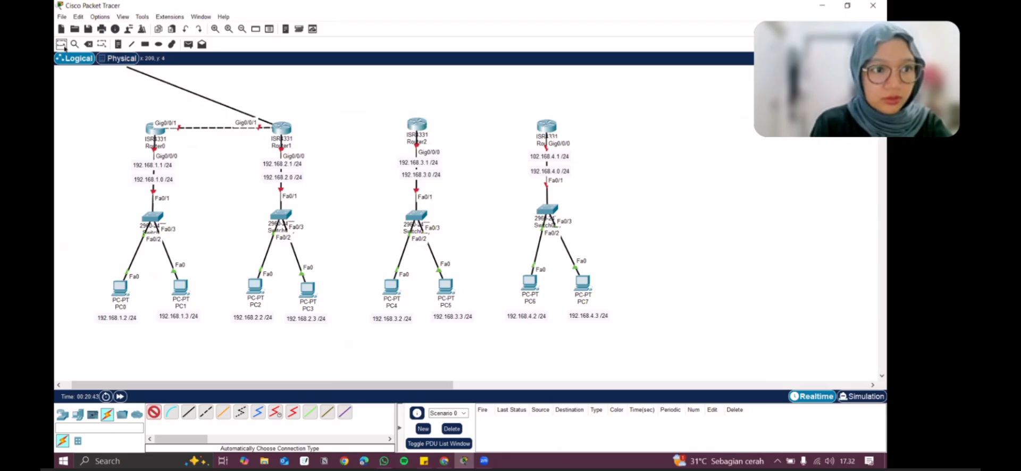
left_click(62, 45)
Install a GLC-T module in Router1 while it is powered off, switch it back on and close the device window
left_click(284, 128)
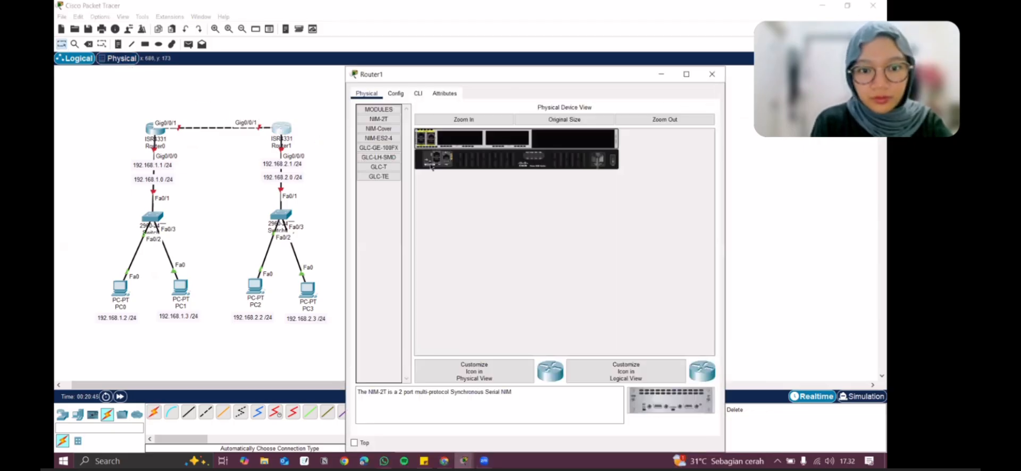
left_click(396, 166)
left_click(705, 399)
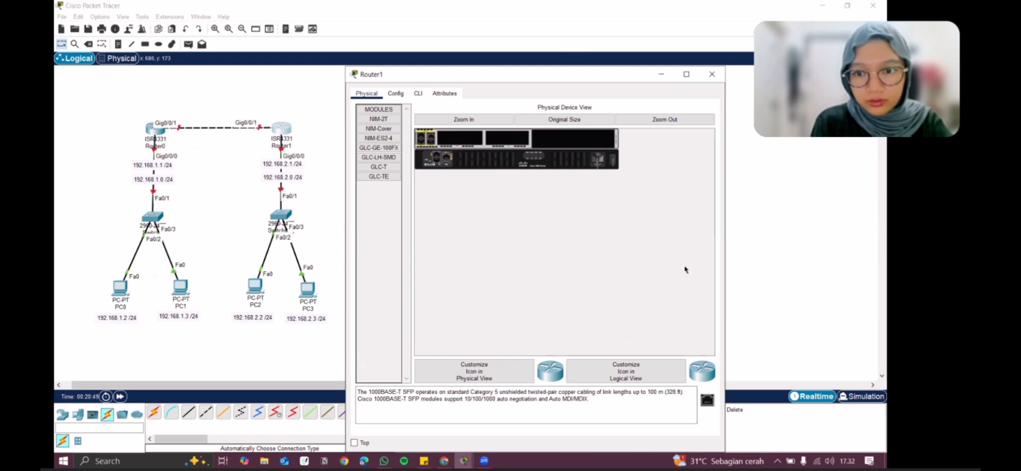
left_click_drag(708, 401, 429, 140)
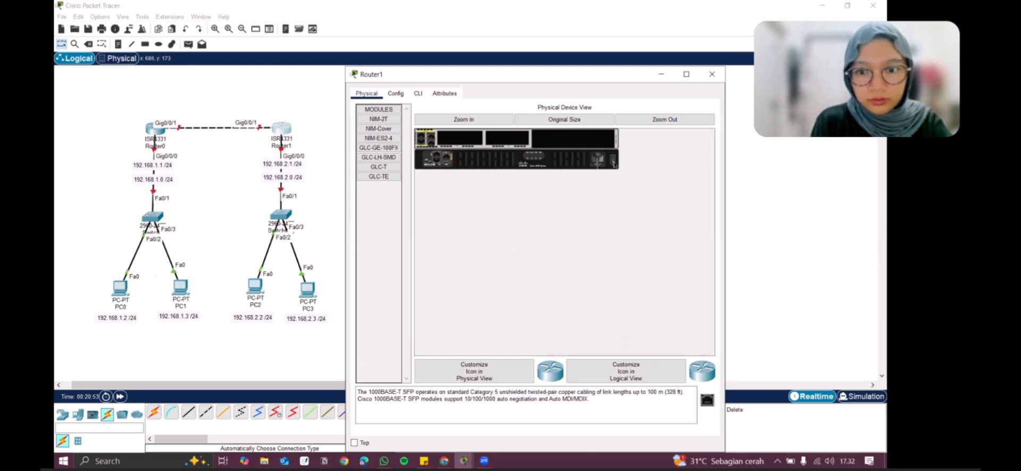
left_click(712, 78)
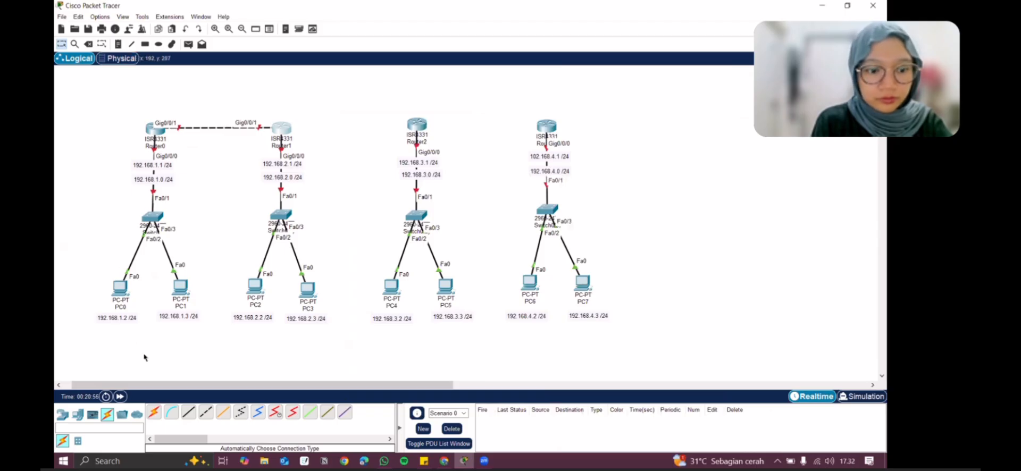
Connect Router1 to Router2 with an automatically chosen cable
left_click(281, 128)
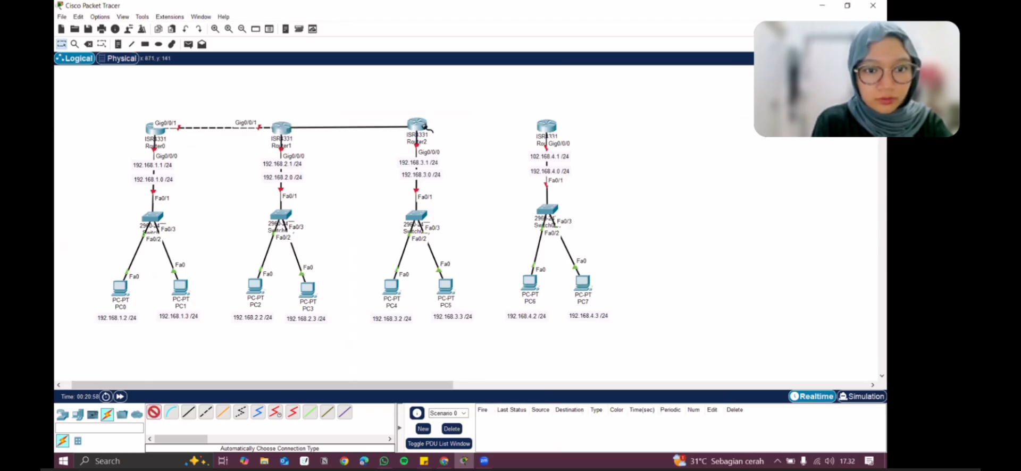
left_click(417, 126)
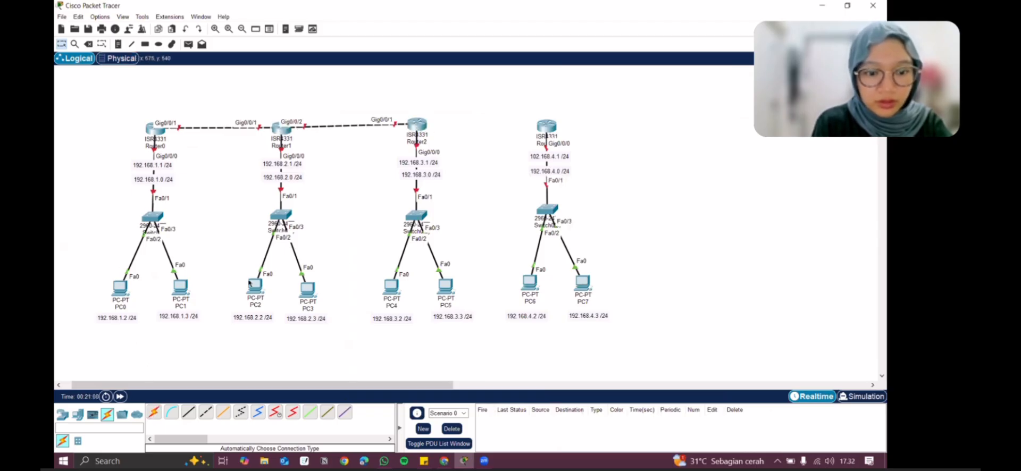
Install a GLC-T module in Router2 while it is powered off, switch it back on and close the device window
left_click(420, 126)
left_click(394, 166)
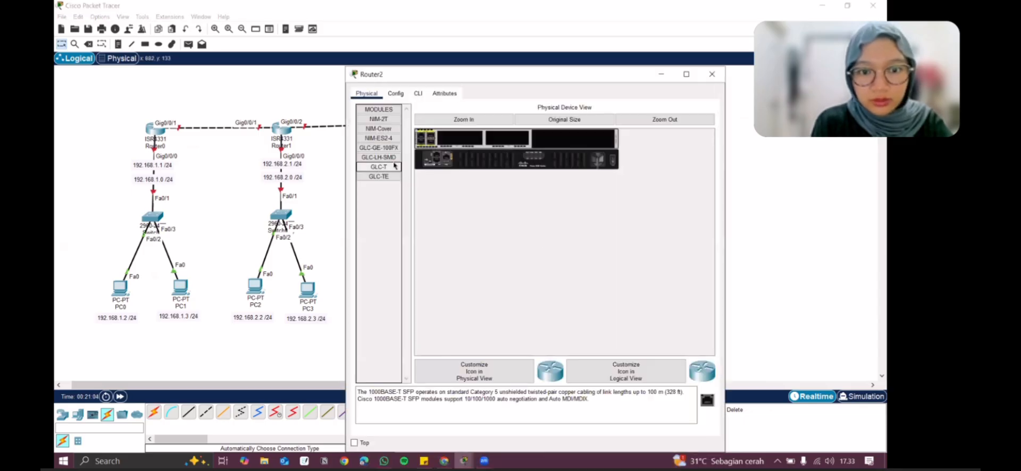
left_click_drag(708, 402, 615, 163)
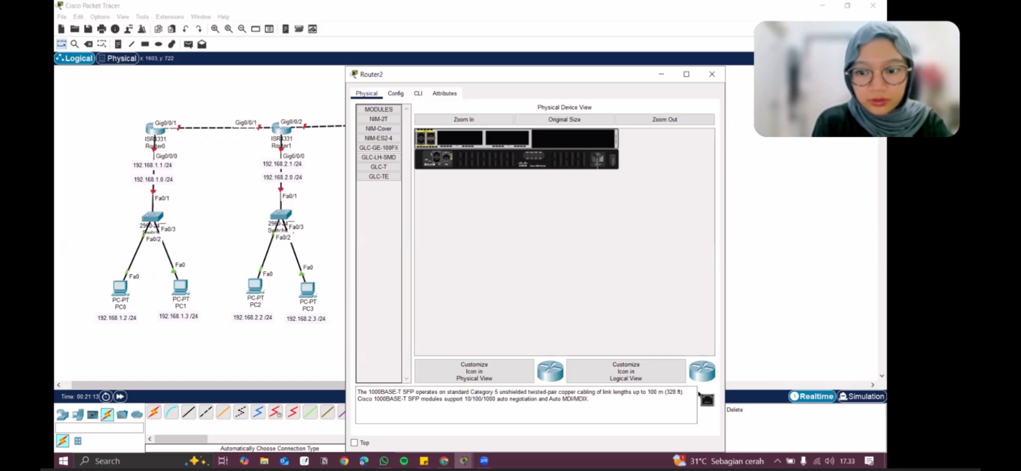
mouse_move(700, 394)
left_mouse_down()
mouse_move(528, 221)
mouse_move(420, 143)
mouse_move(433, 144)
left_mouse_up()
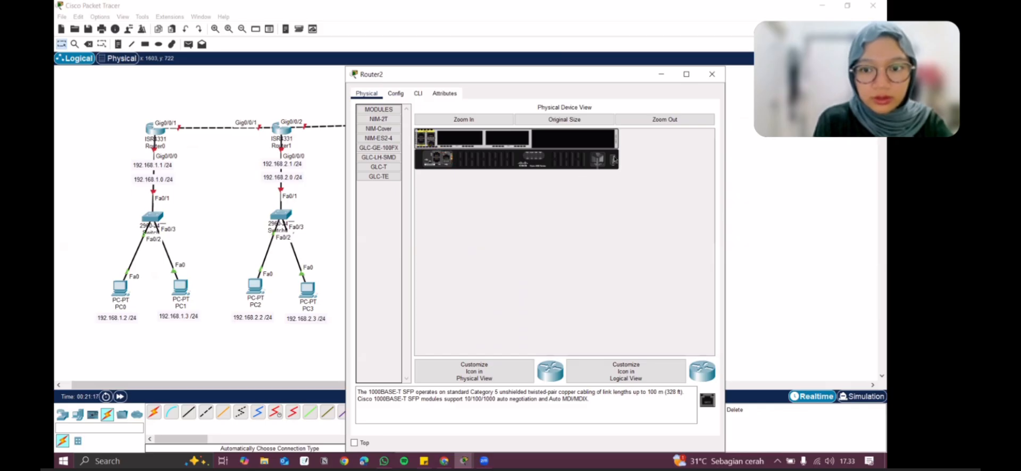
left_click(711, 74)
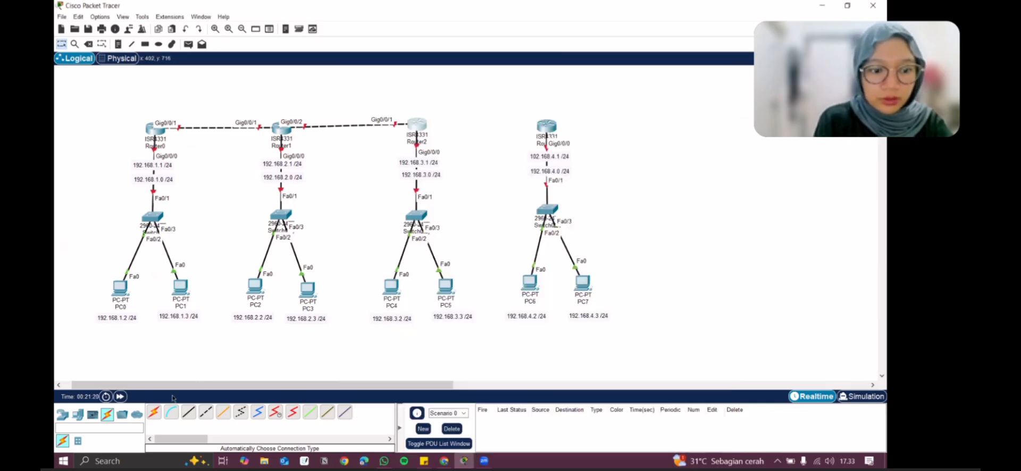
Connect Router2 to the fourth router with an automatically chosen cable
left_click(154, 411)
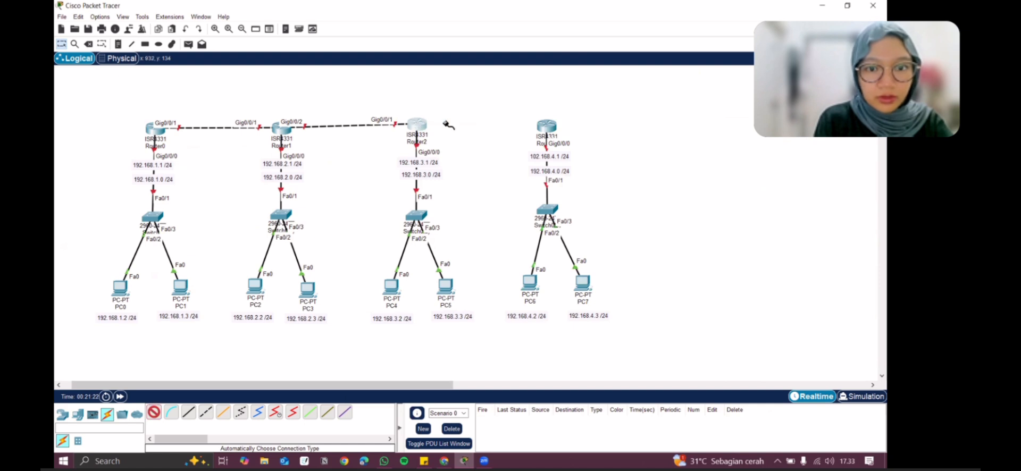
left_click(413, 125)
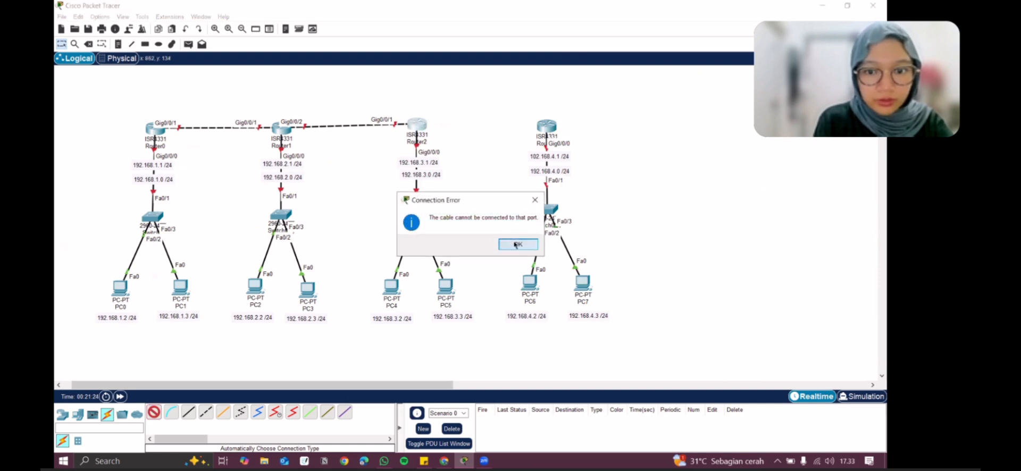
left_click(515, 245)
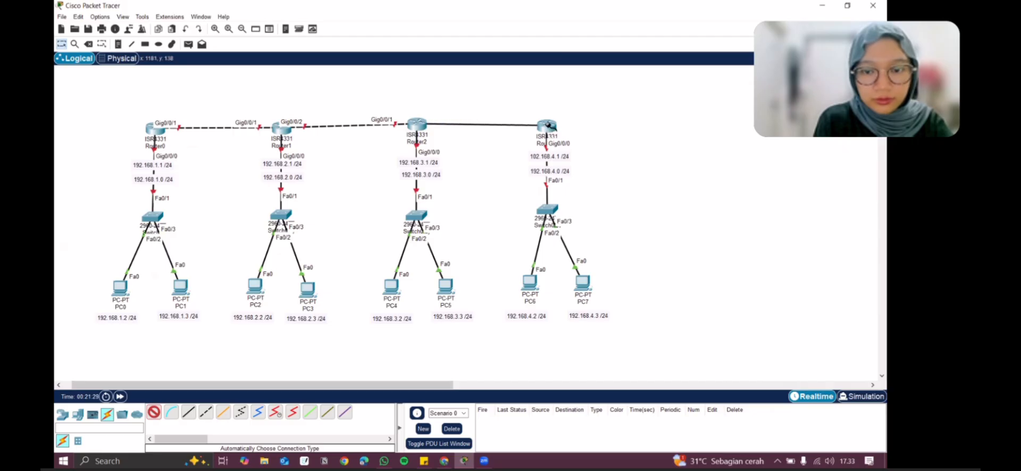
left_click(548, 125)
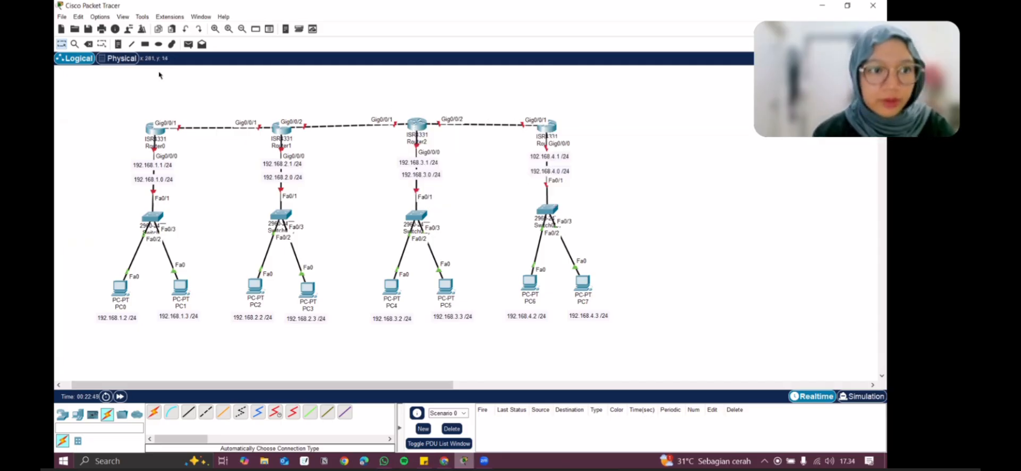
Add the notes "192.168.5.0 /24" above the Router0–Router1 link and "192.168.5.1 /24" above the Router1–Router2 link
left_click(118, 44)
left_click(196, 111)
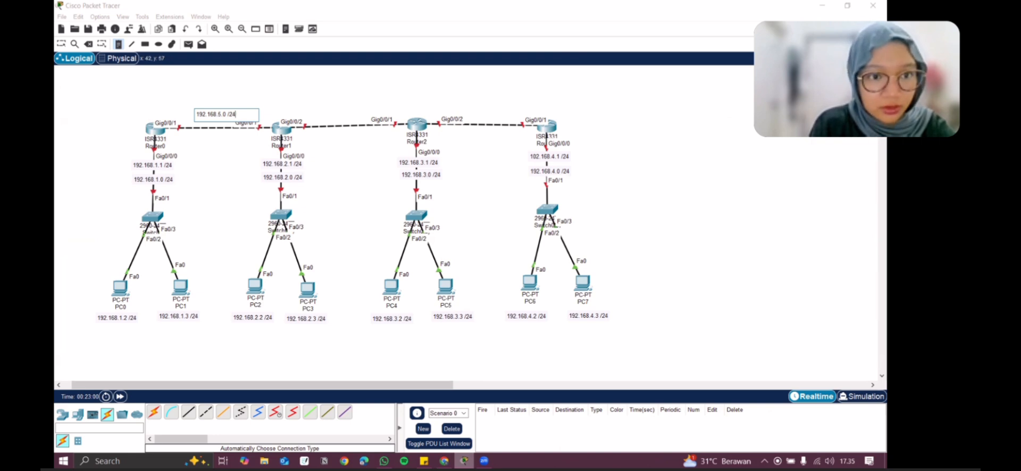
left_click(209, 99)
left_click(329, 111)
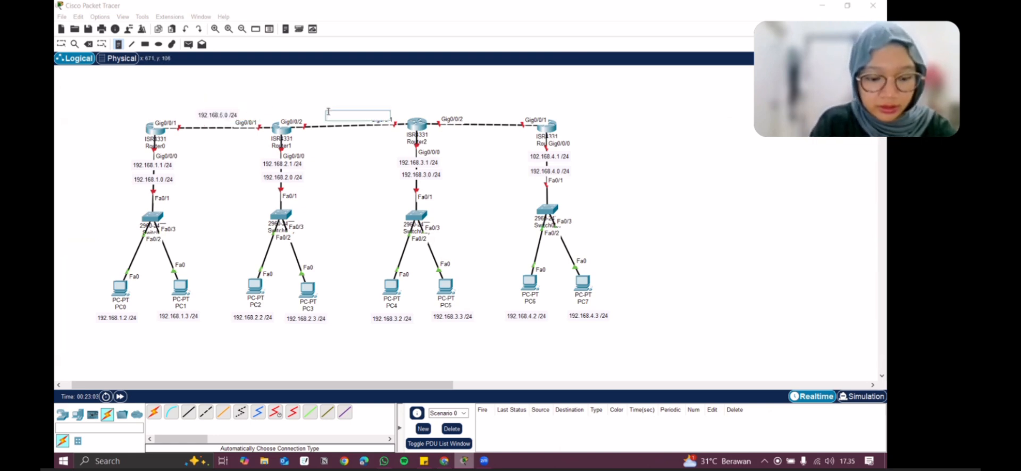
type("192.168.5.1")
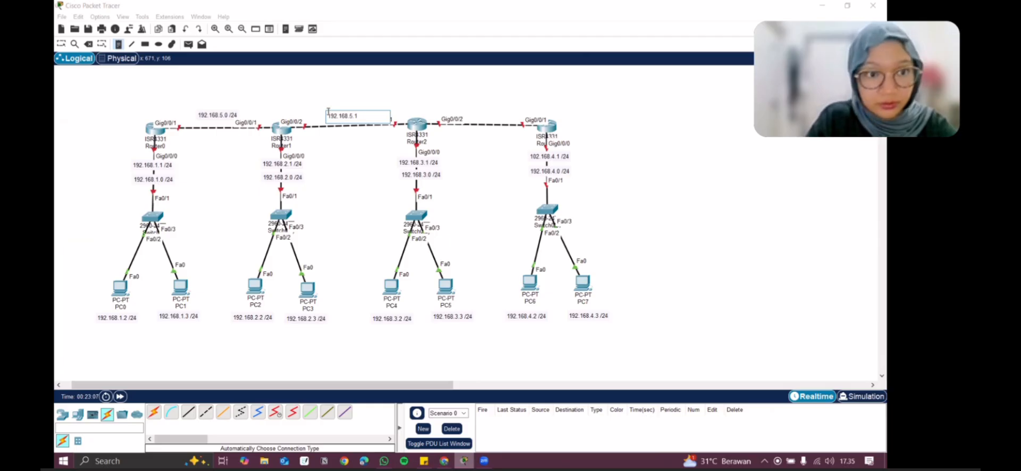
type(" /24")
Add the note "192.168.5.2 /24" above the link between Router2 and the fourth router, and leave the note tool
left_click(470, 111)
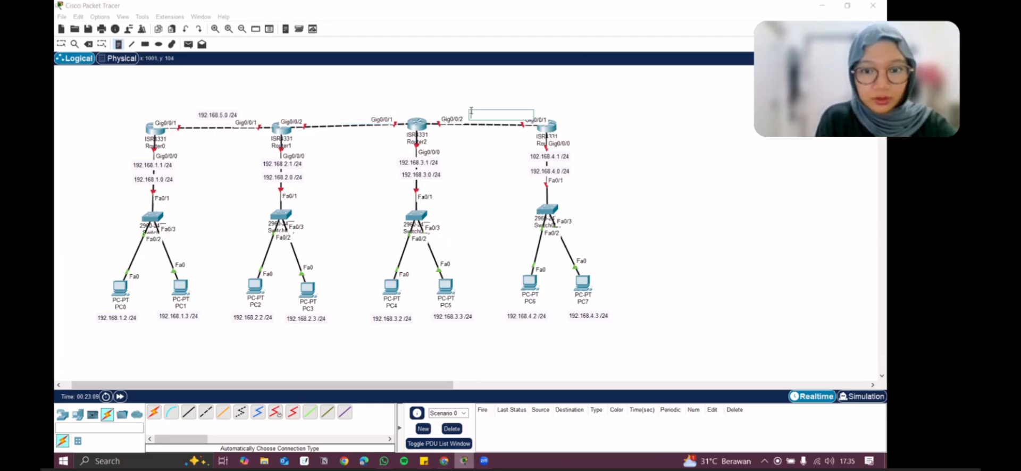
type("192.168")
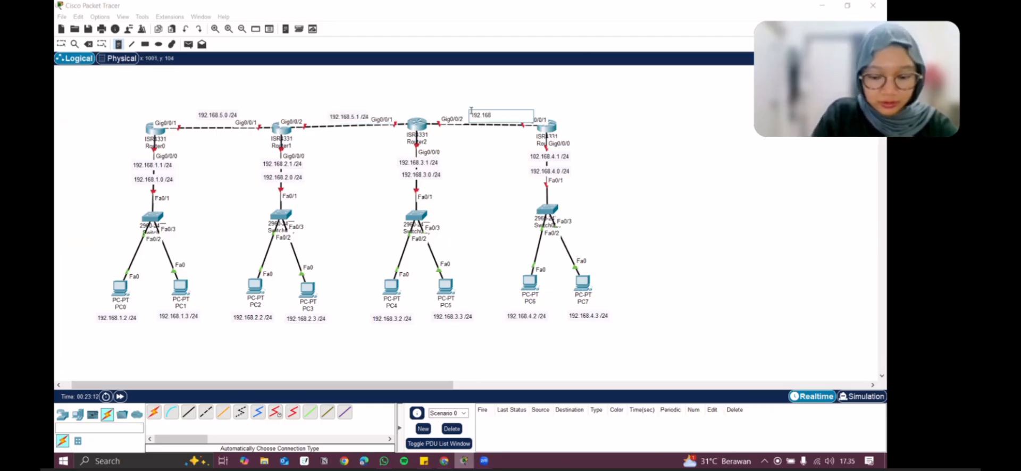
type(".5.2 /24")
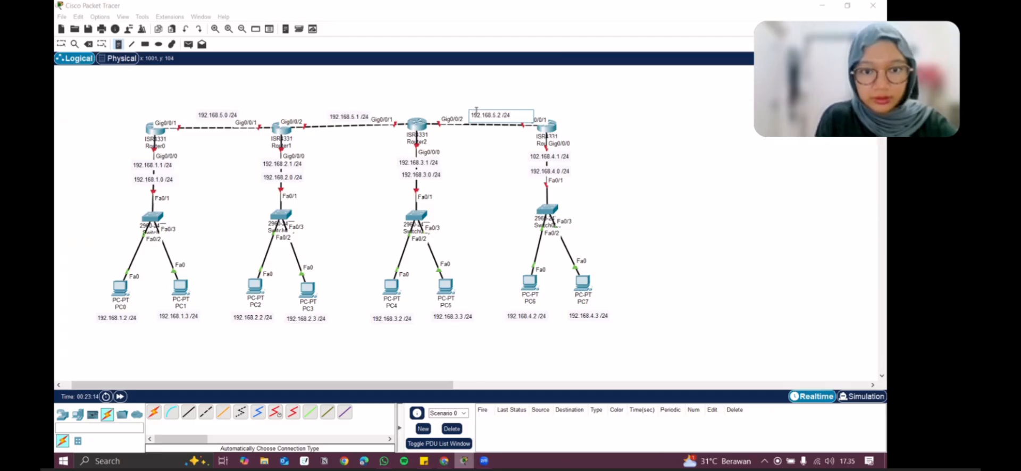
left_click(447, 98)
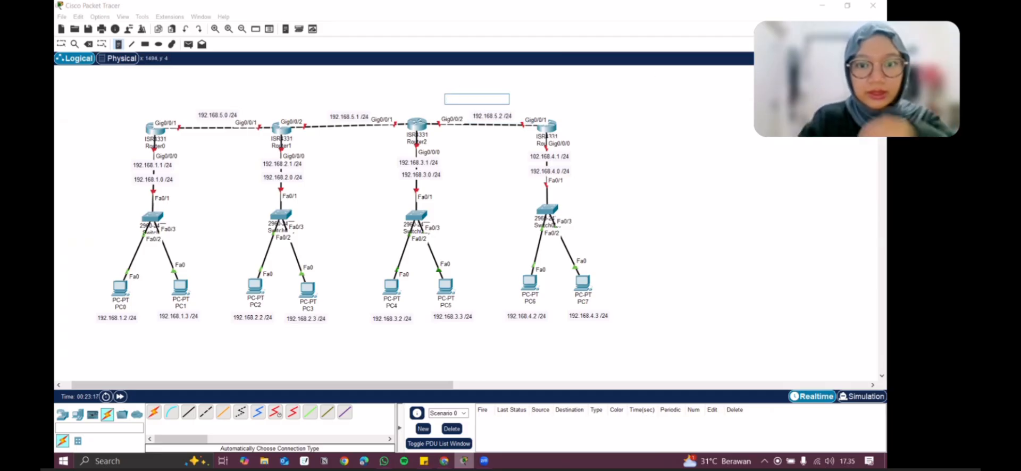
key("Escape")
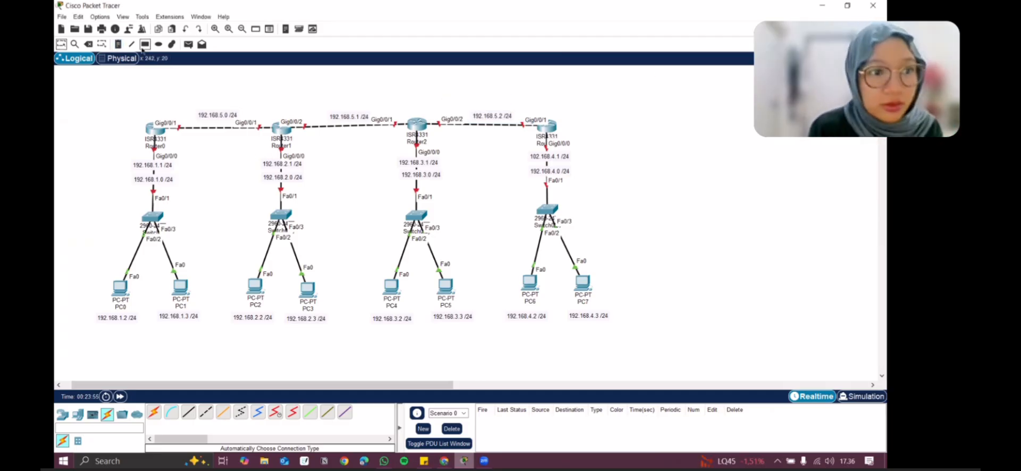
Start a new note above Router0 with the text "192"
left_click(118, 44)
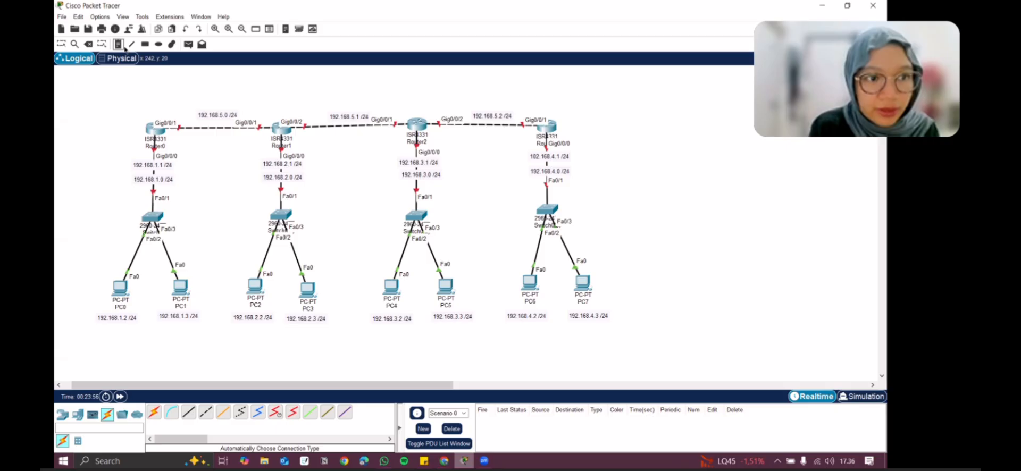
left_click(144, 113)
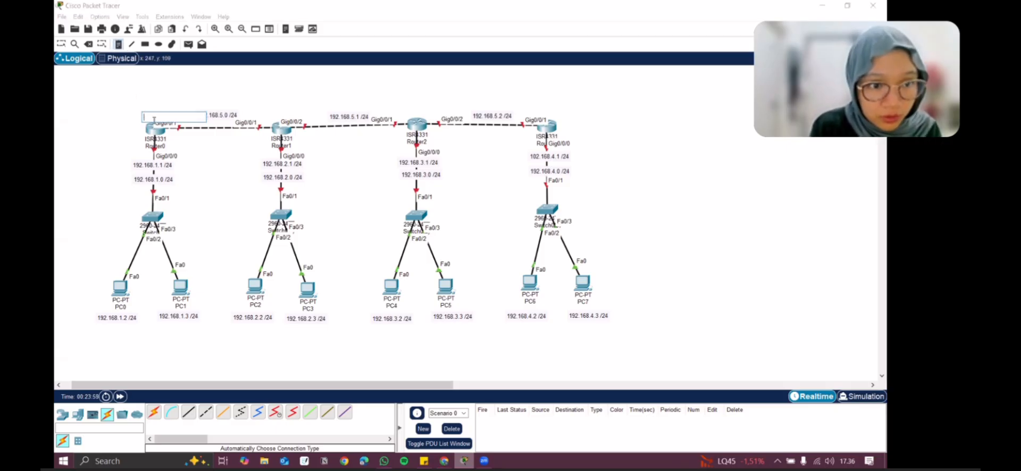
type("192")
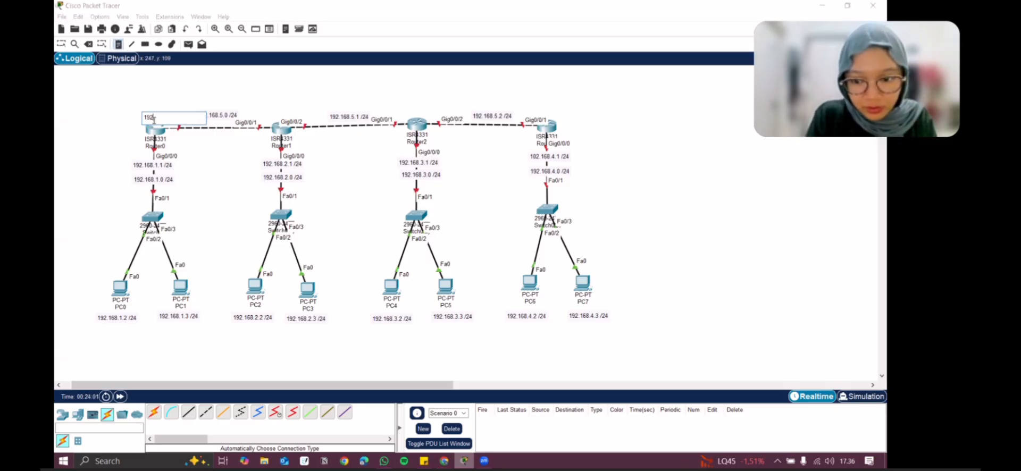
left_click(356, 115)
left_click(354, 115)
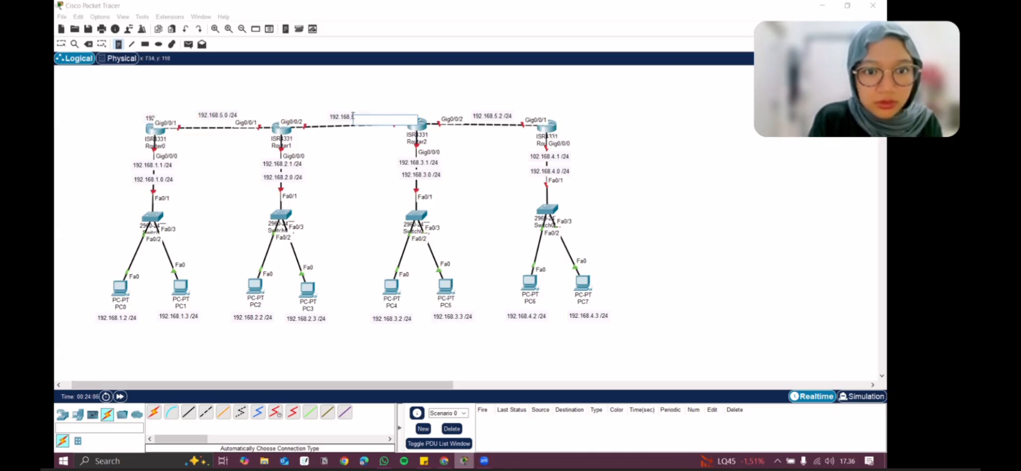
left_click(349, 114)
left_click(340, 114)
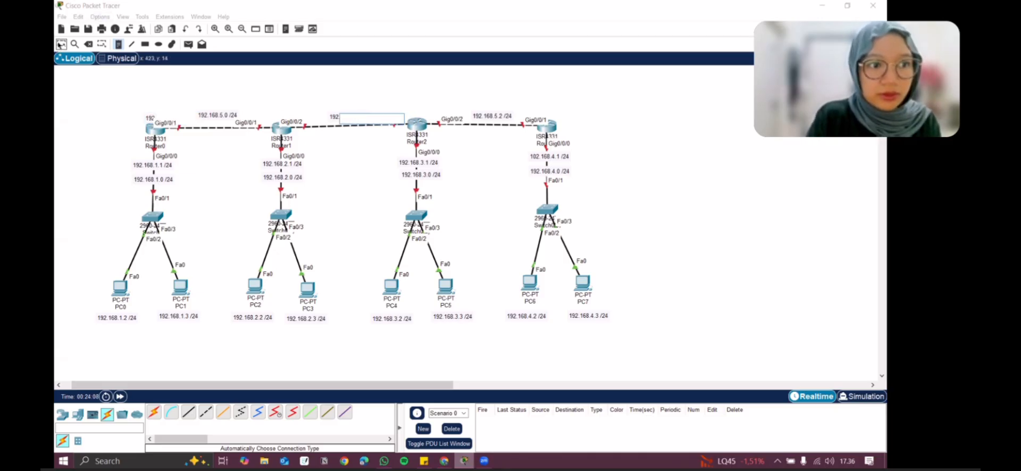
Change the note above the Router1–Router2 link to "192.168.6.0 /24"
left_click(61, 45)
double_click(351, 115)
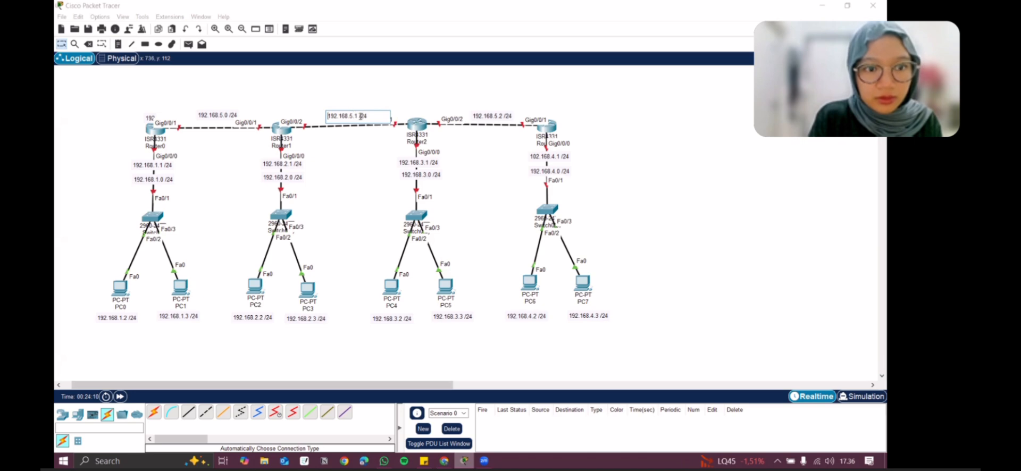
left_click(358, 116)
key("BackSpace")
key("BackSpace")
key("BackSpace")
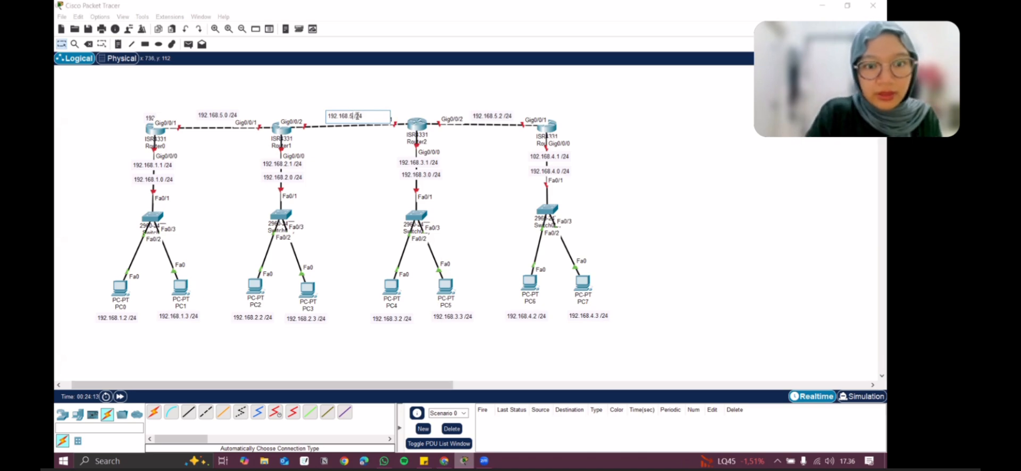
type("6.0")
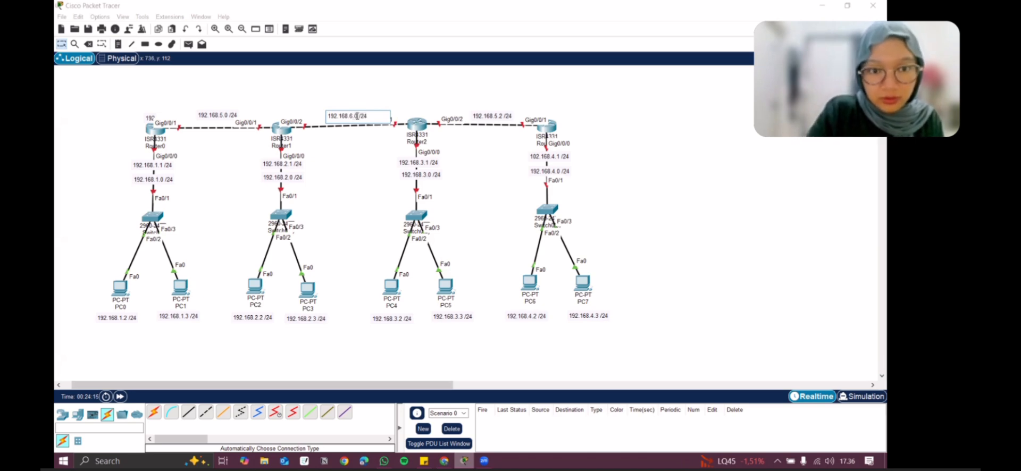
Change the note above the link between Router2 and the fourth router to "192.168.7.0 /24"
left_click(500, 114)
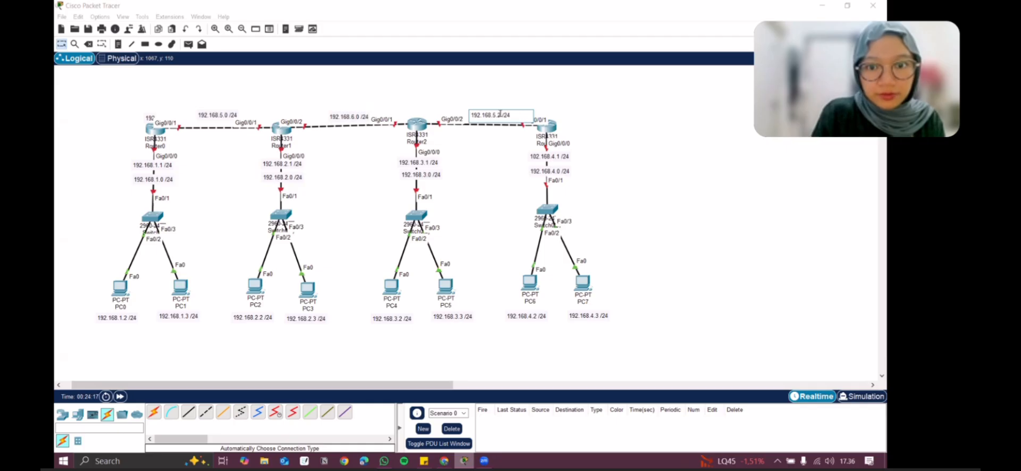
key("BackSpace")
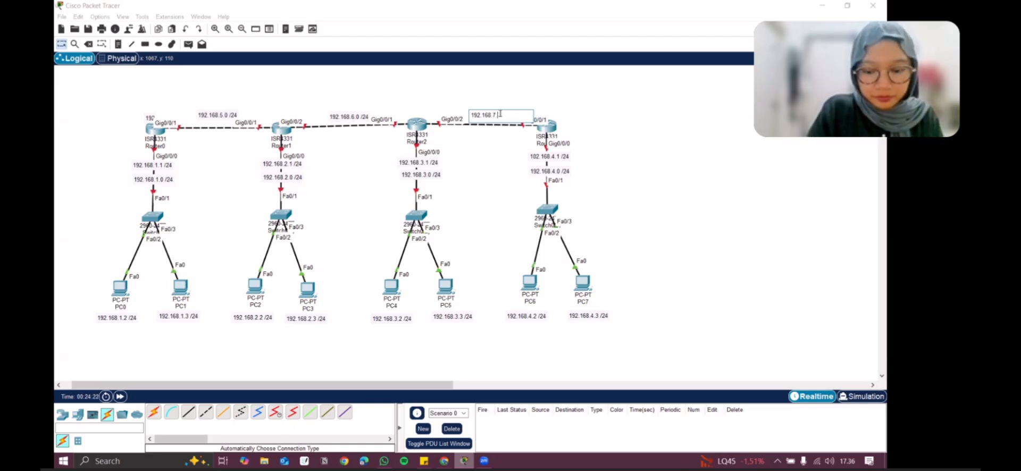
type("0 /24")
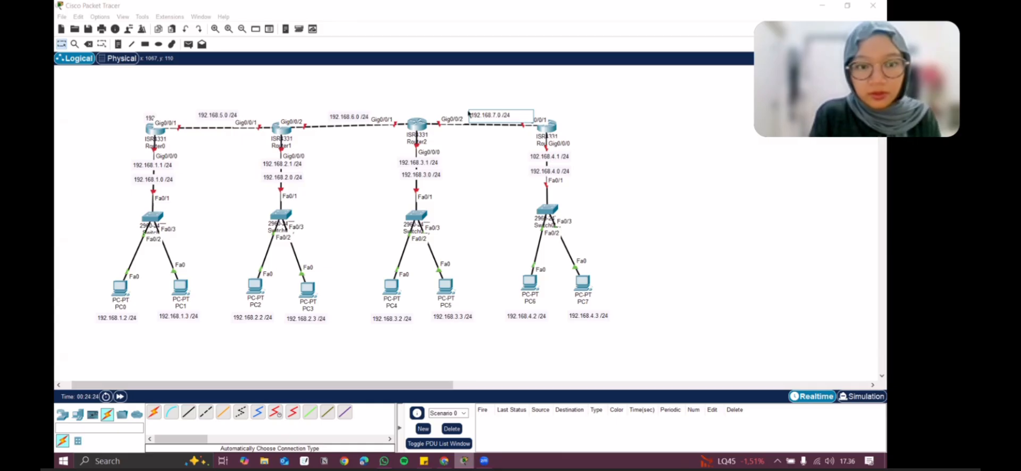
Complete the partial note above Router0 so that it reads "192.168.5.1 /24"
left_click(148, 117)
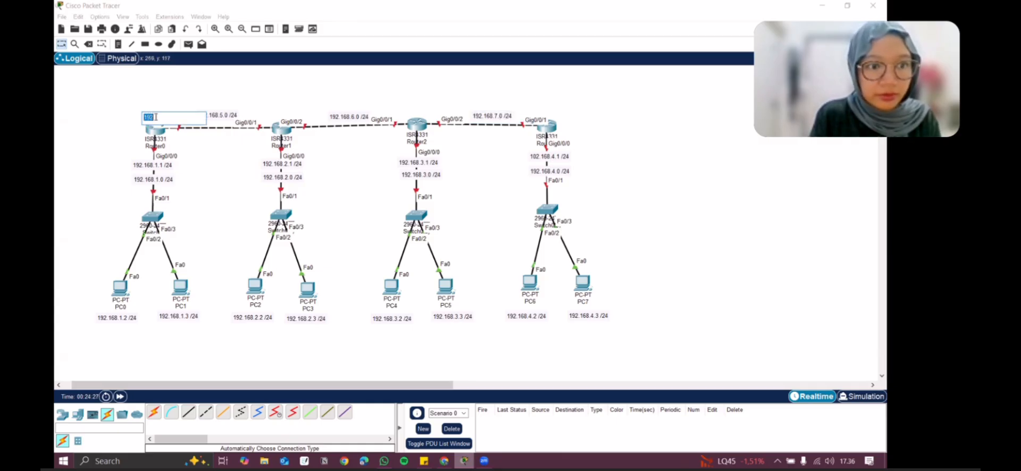
type(".168.5.1 /24")
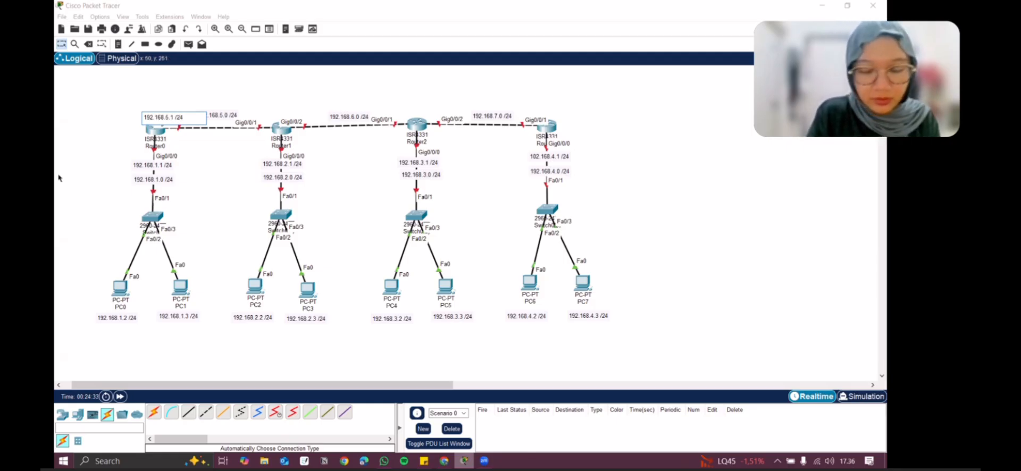
Shift the "192.168.5.1 /24" note slightly up above Router0 and add a note "192.168.5.2 /24" above Router1
left_click(104, 110)
left_click_drag(150, 119, 145, 111)
left_click(118, 44)
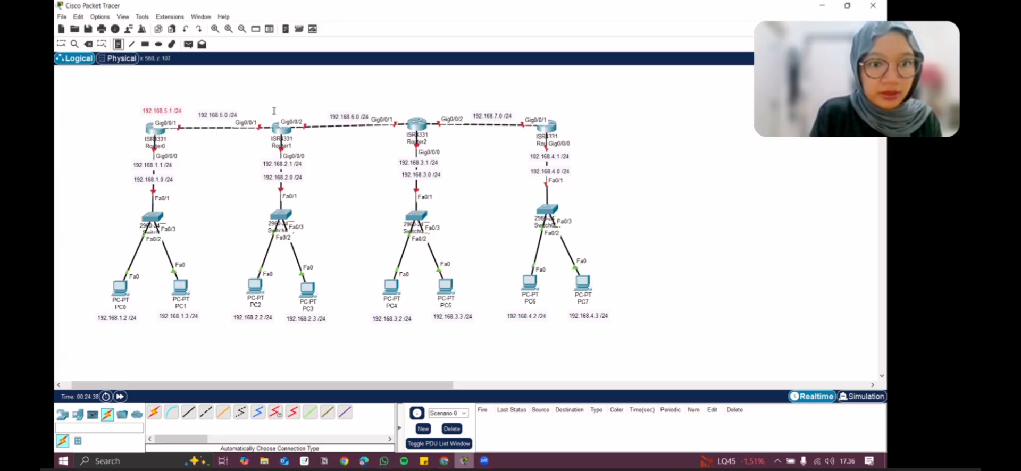
left_click(271, 110)
type("19")
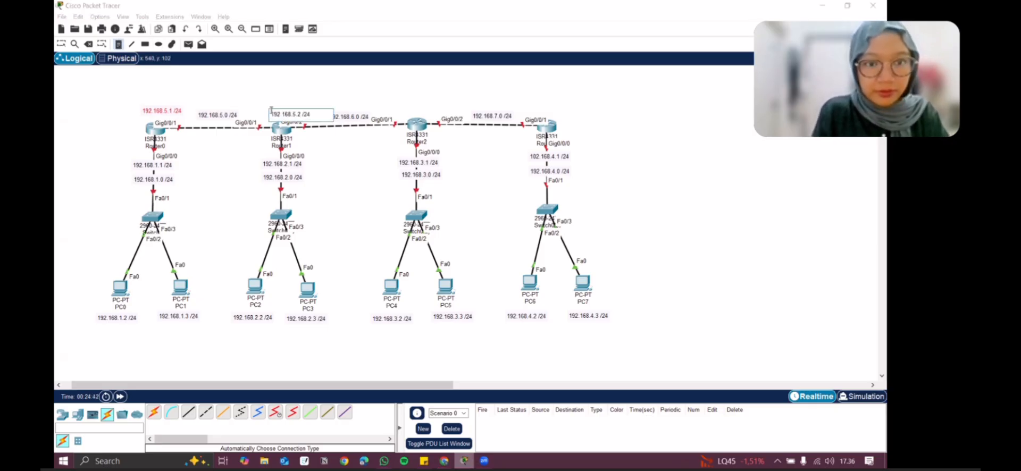
type("2.168.5.2 /24")
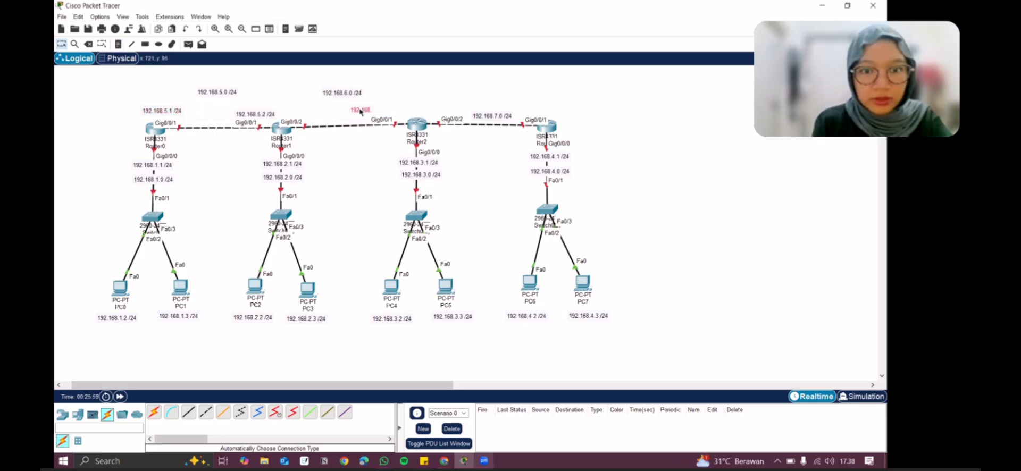
Move the partial "192.168." note beside Router1's Gig0/0/2 interface and complete it as "192.168.6.1 /24"
left_click_drag(349, 113, 288, 113)
left_click(118, 44)
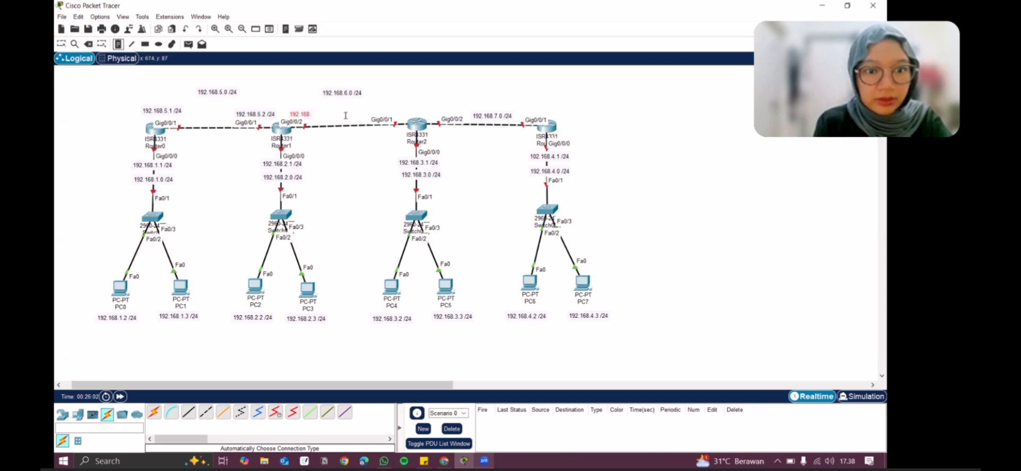
left_click(312, 117)
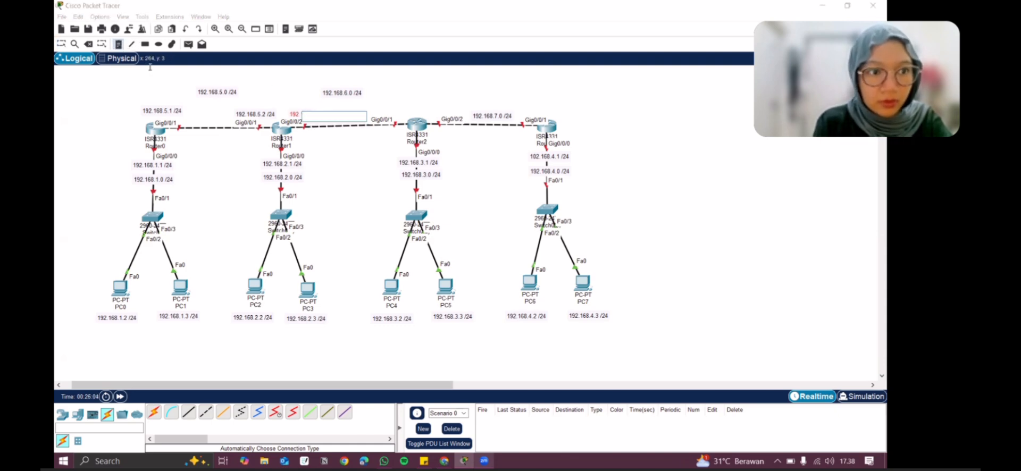
left_click(63, 45)
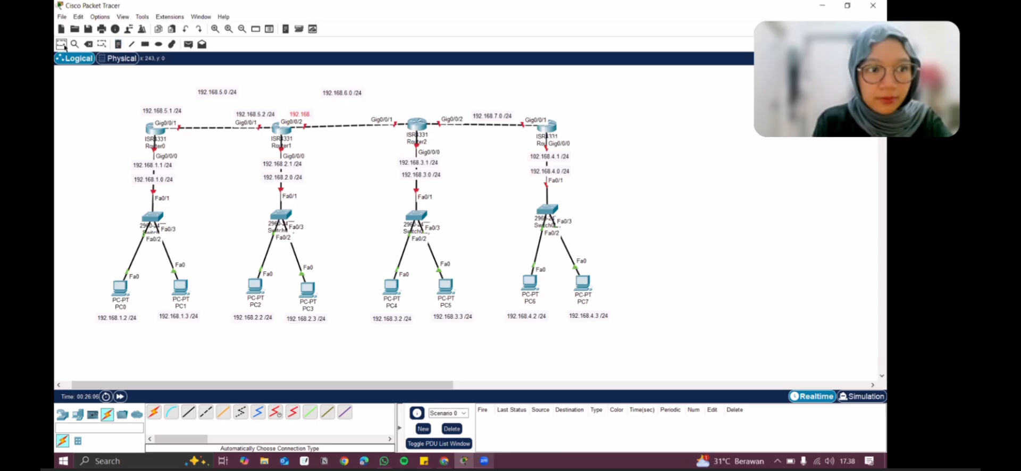
double_click(301, 114)
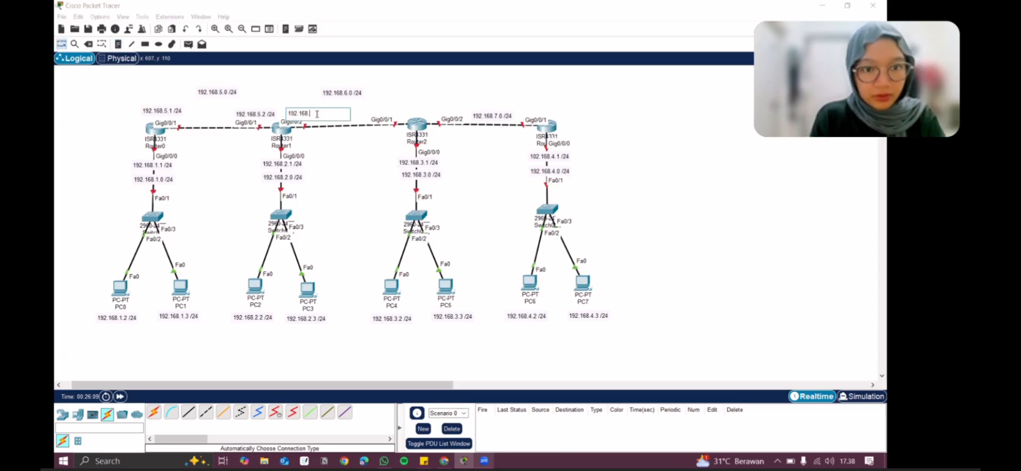
type(".6.1/24")
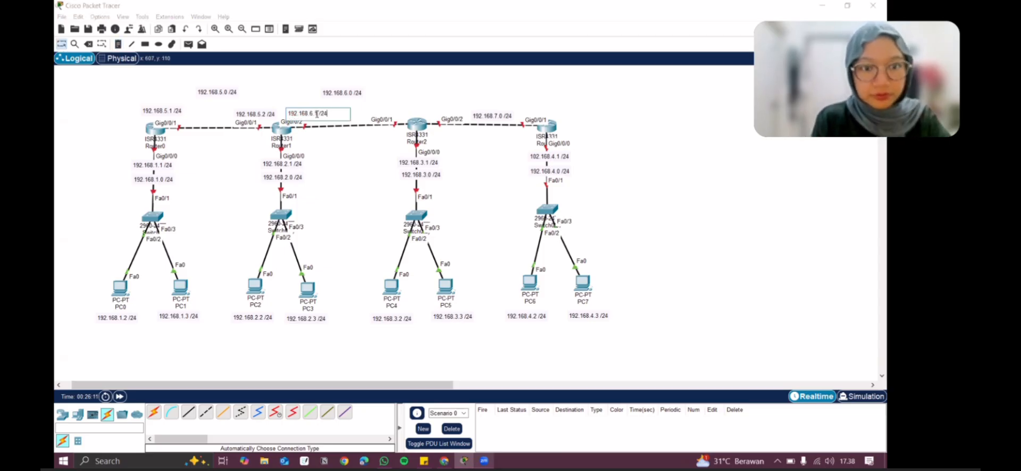
left_click(376, 100)
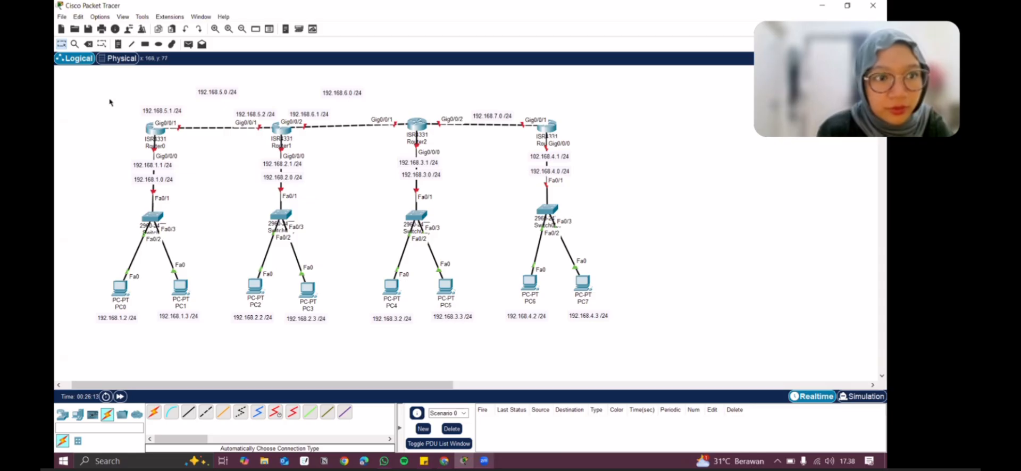
Add a note "192.168.6.2 /24" and position it above Router2's Gig0/0/1 interface
left_click(118, 44)
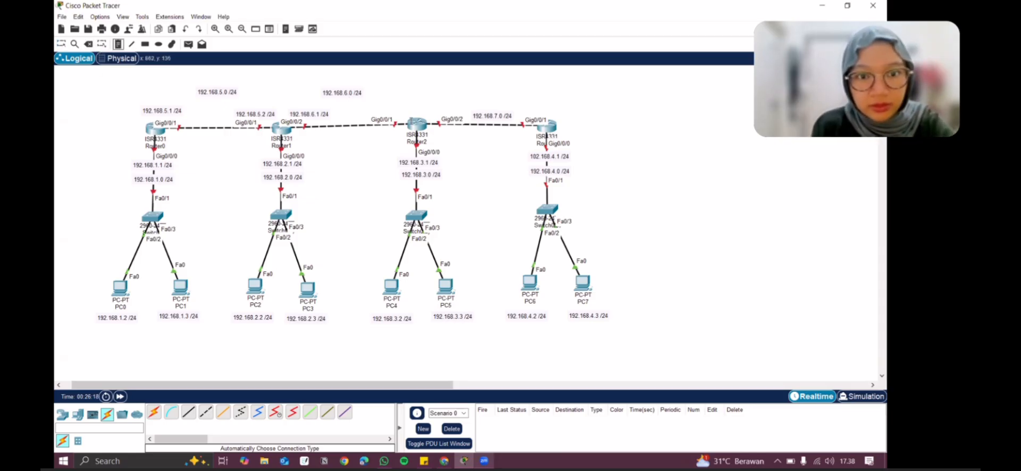
left_click(401, 111)
type("192.168.6.2 /24")
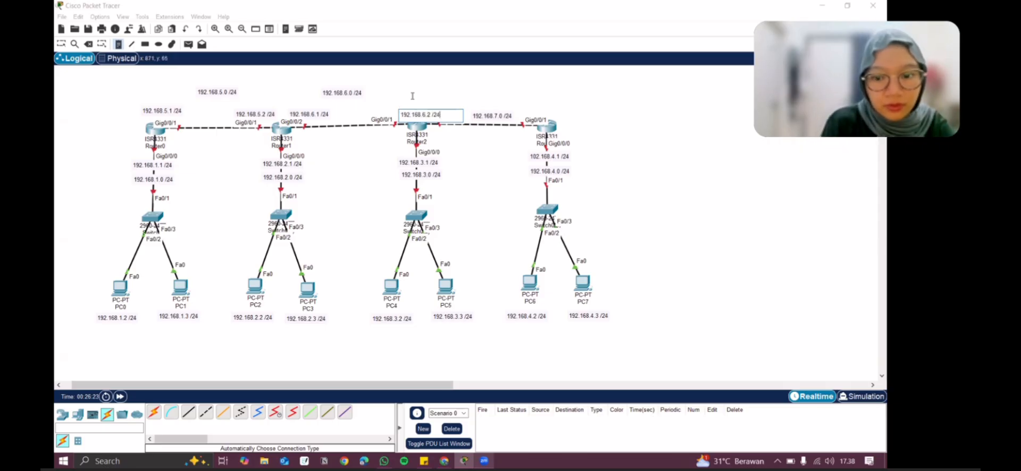
left_click(413, 96)
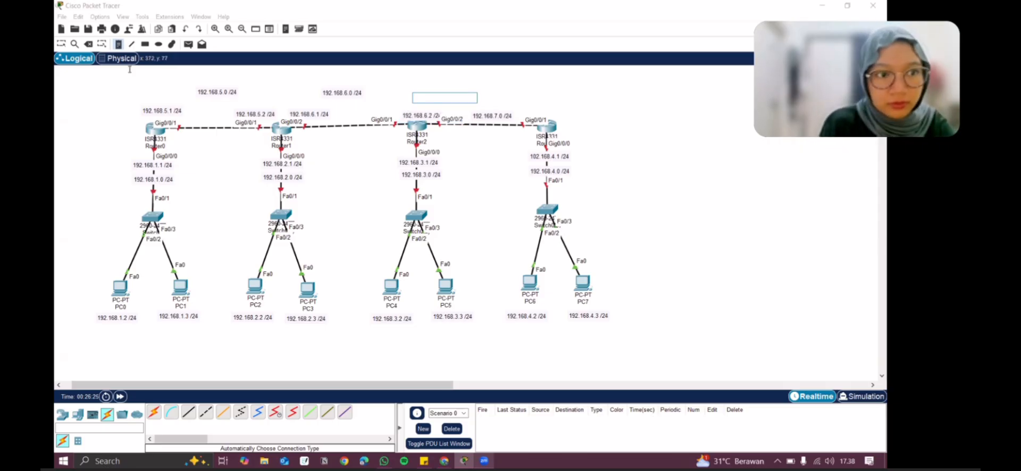
left_click(61, 44)
left_click(418, 127)
left_click_drag(419, 117, 391, 111)
Raise the "192.168.7.0 /24" note higher above its link and add a note "192.168.7.1 /24" above Router2's Gig0/0/2 interface
left_click(119, 44)
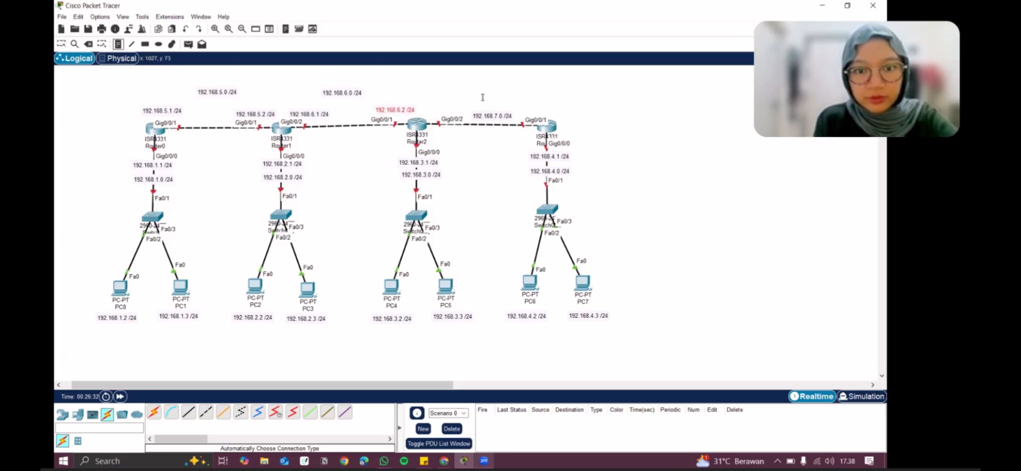
left_click(61, 44)
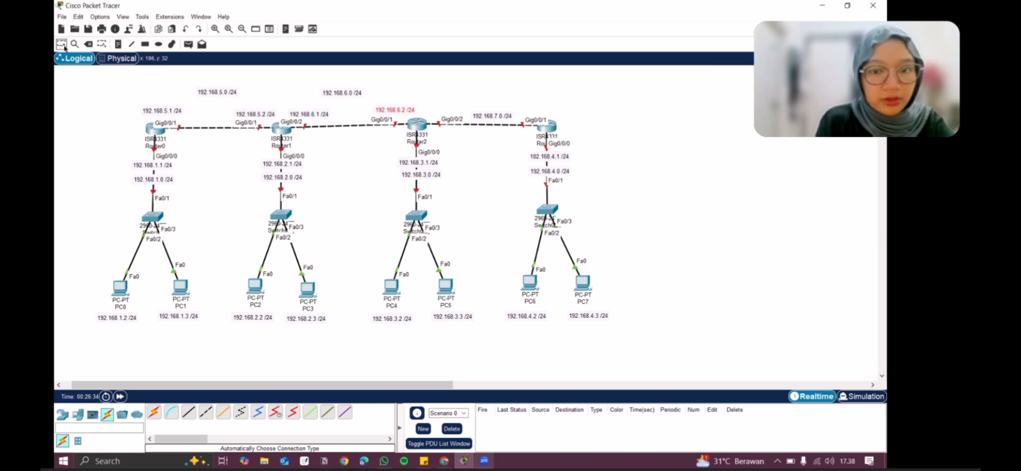
left_click_drag(481, 119, 474, 96)
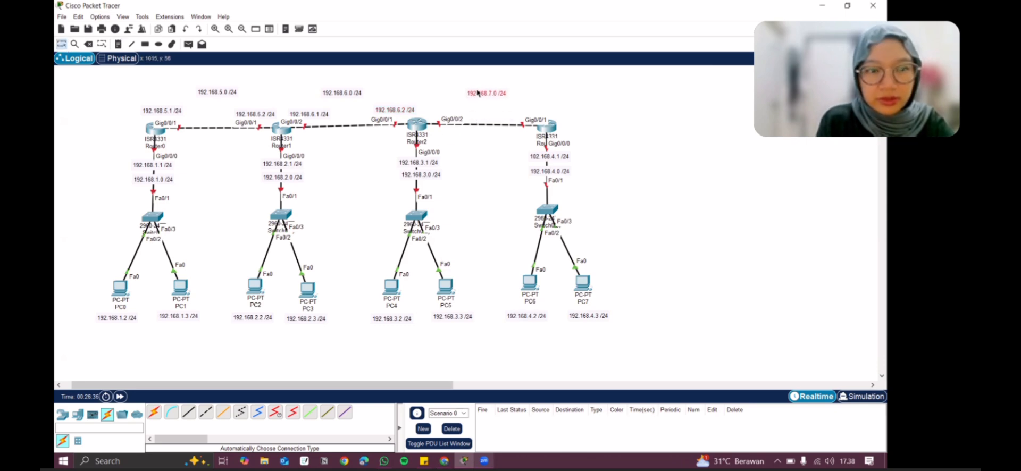
left_click(118, 44)
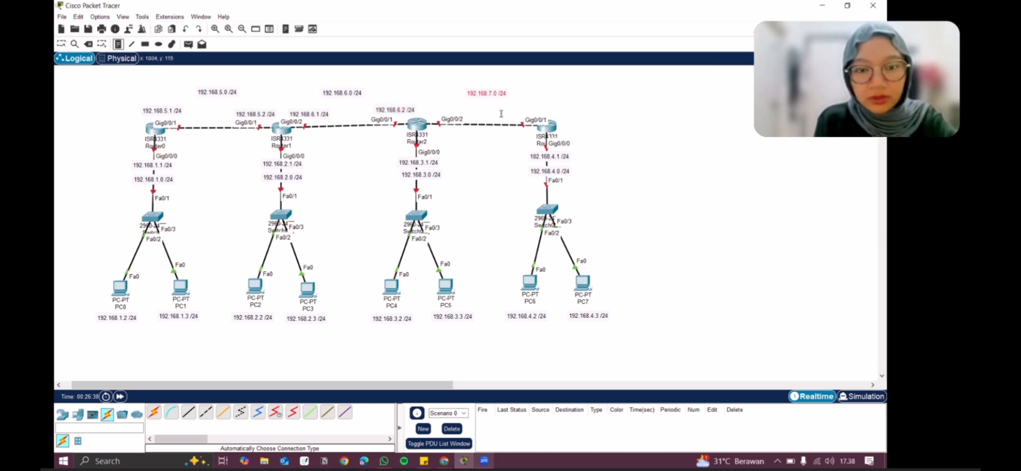
left_click(431, 108)
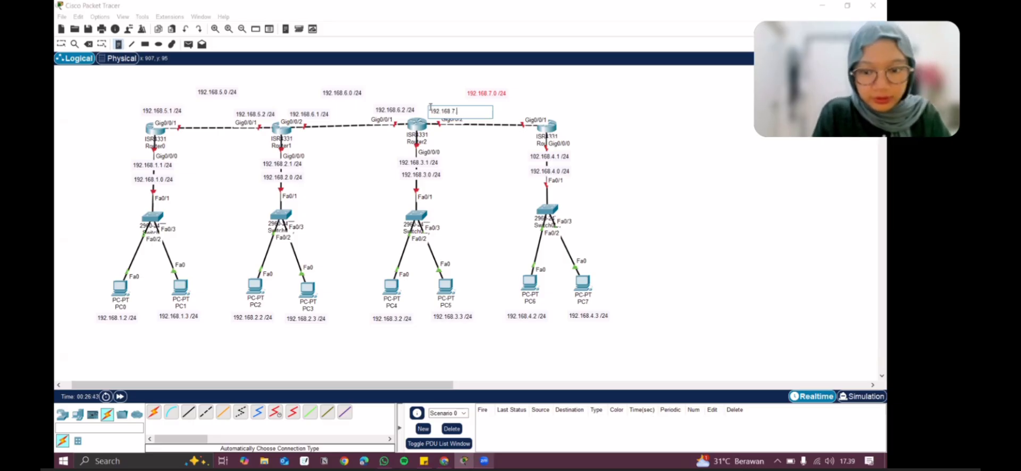
type("192.168.7.1 /24")
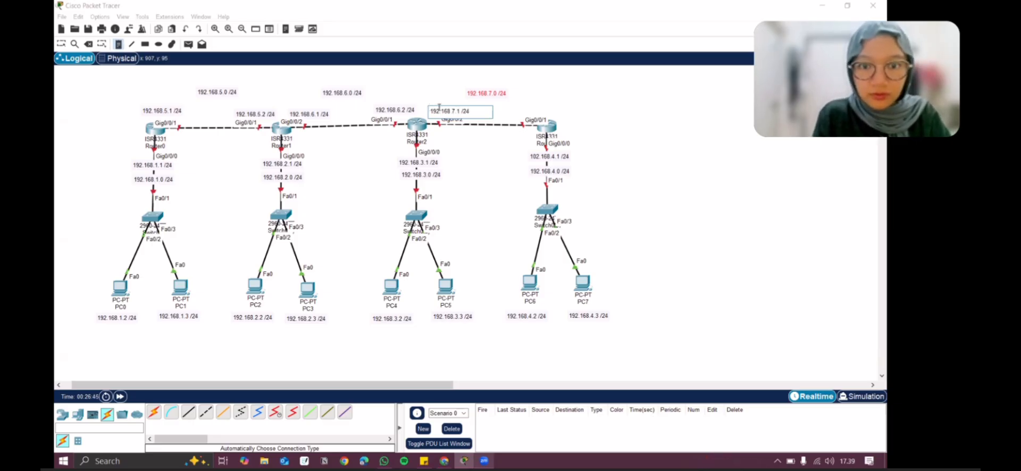
Add a note "192.168.7.2 /24" above the fourth router, then nudge it and the "192.168.7.1 /24" note slightly upward
left_click(531, 110)
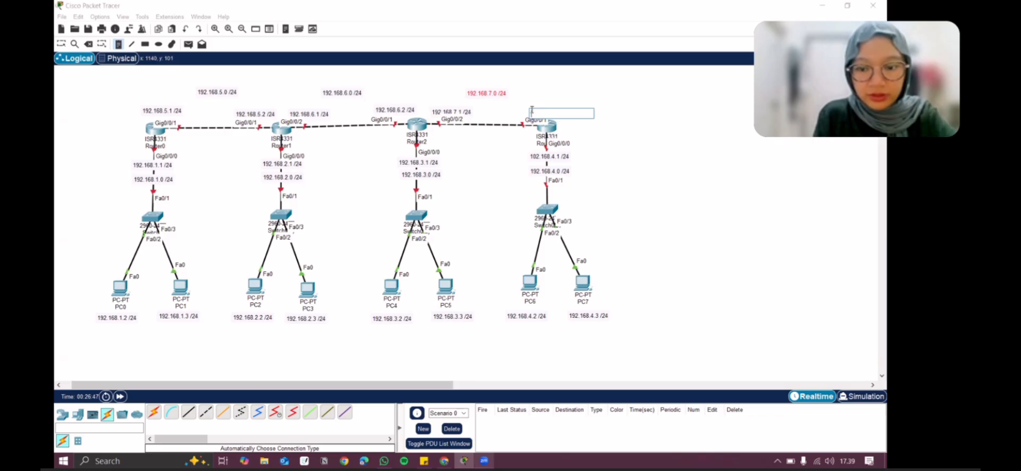
type("192.168.7.2 /24")
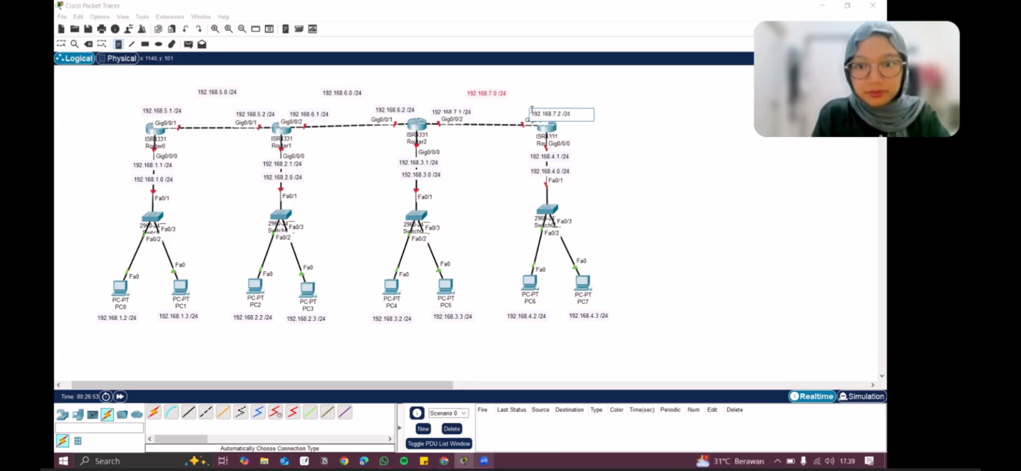
left_click(543, 85)
left_click(62, 46)
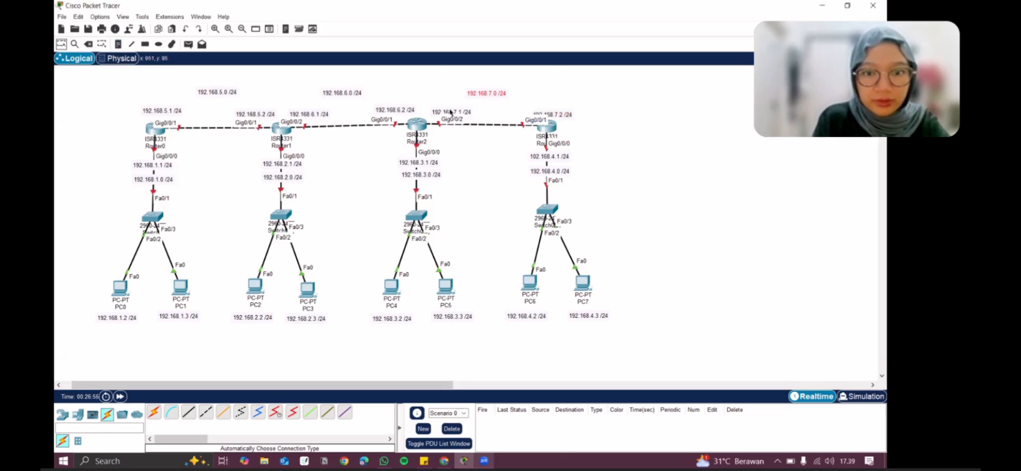
left_click_drag(451, 113, 449, 108)
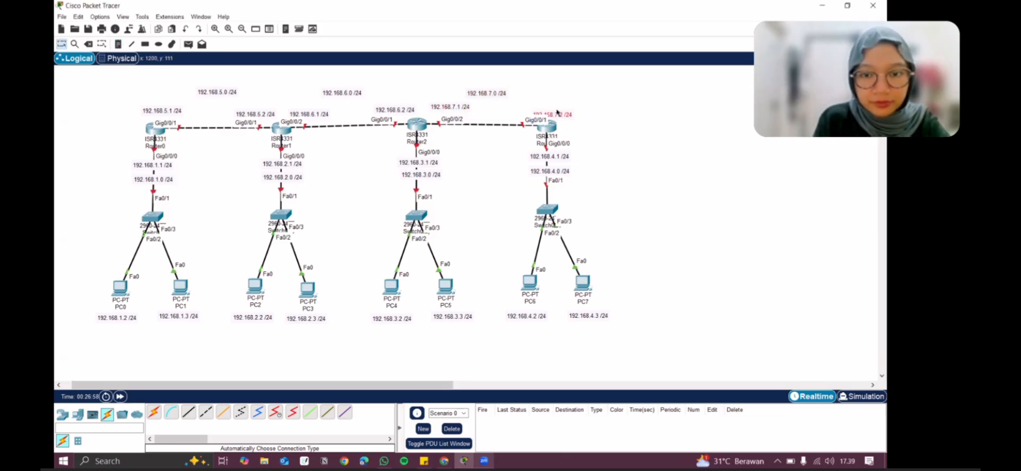
left_click_drag(558, 117, 557, 111)
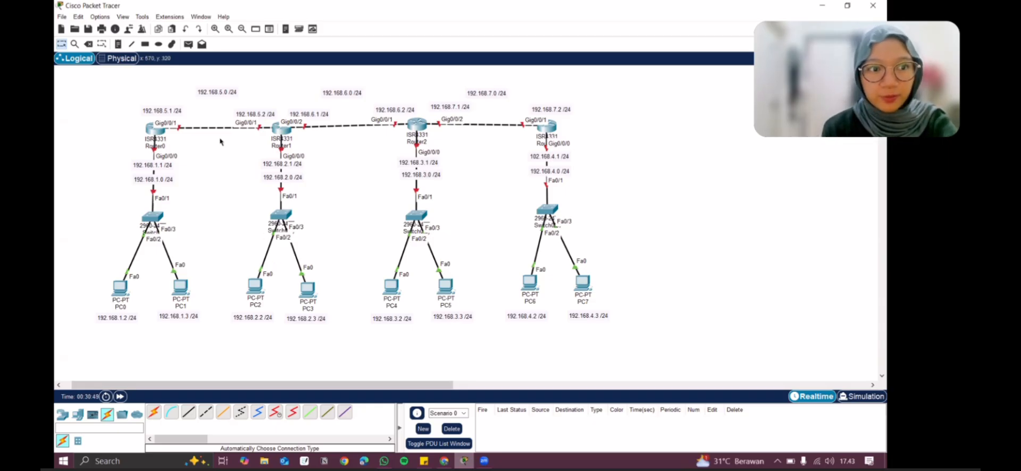
Draw a rectangle with light purple fill (#aaaaff) over the Router0–Router1 link
left_click(145, 44)
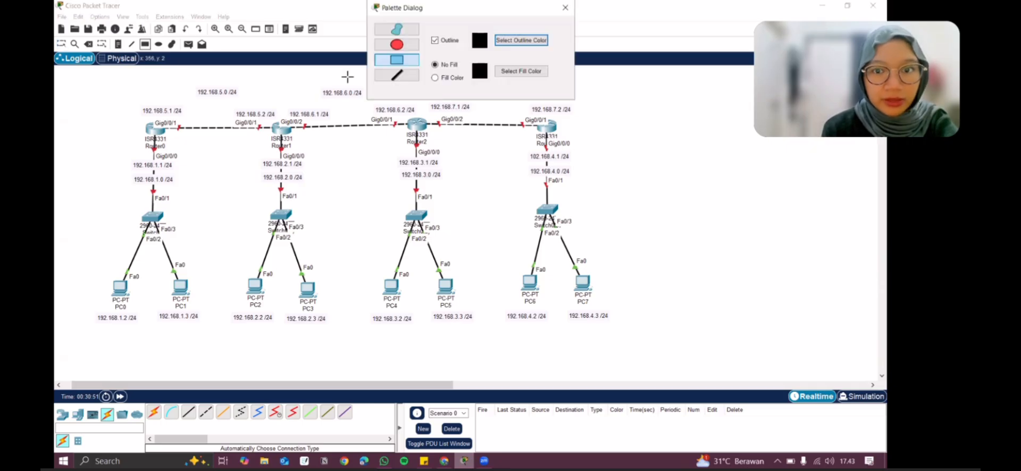
left_click(517, 72)
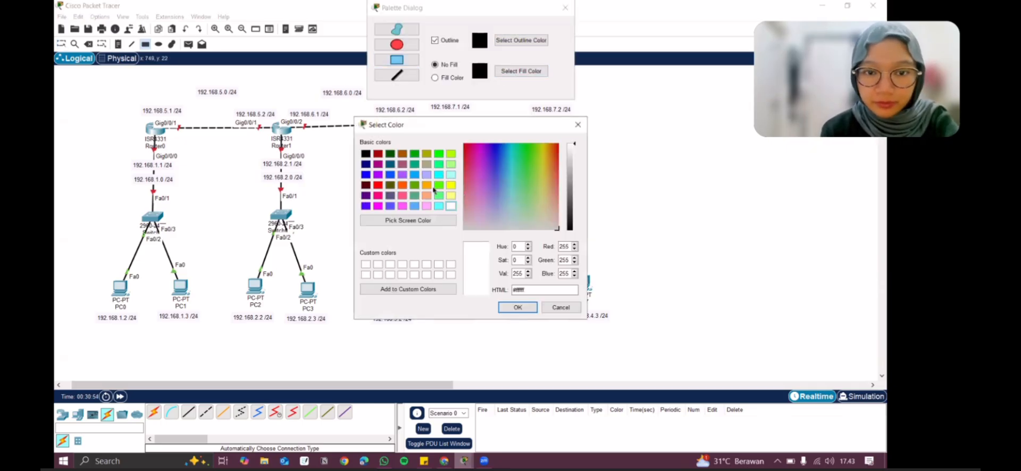
left_click(427, 176)
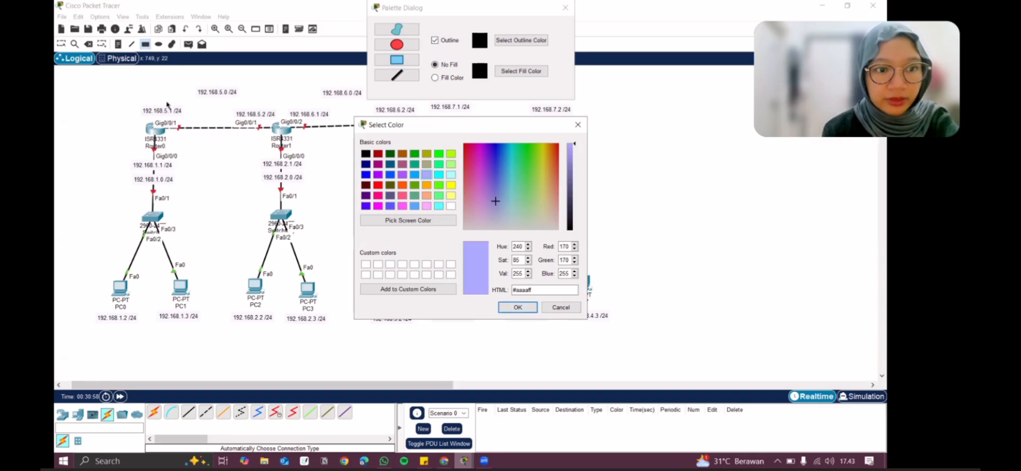
left_click(512, 307)
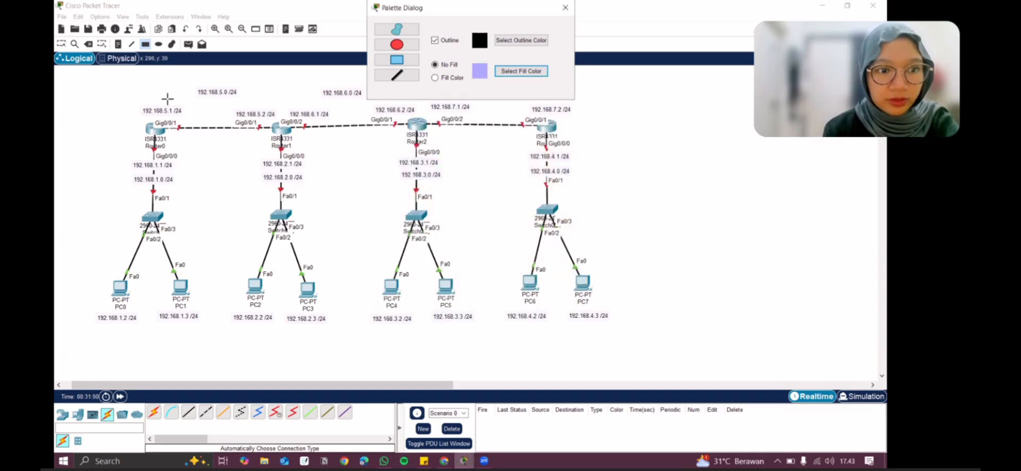
left_click_drag(166, 99, 274, 145)
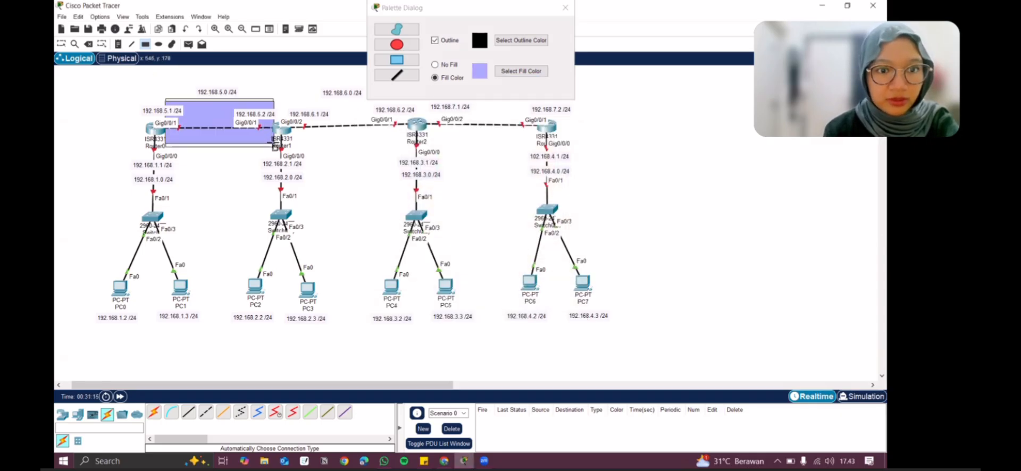
Delete the extra unfilled rectangle around the Router0–Router1 link, keeping the purple one
key("Escape")
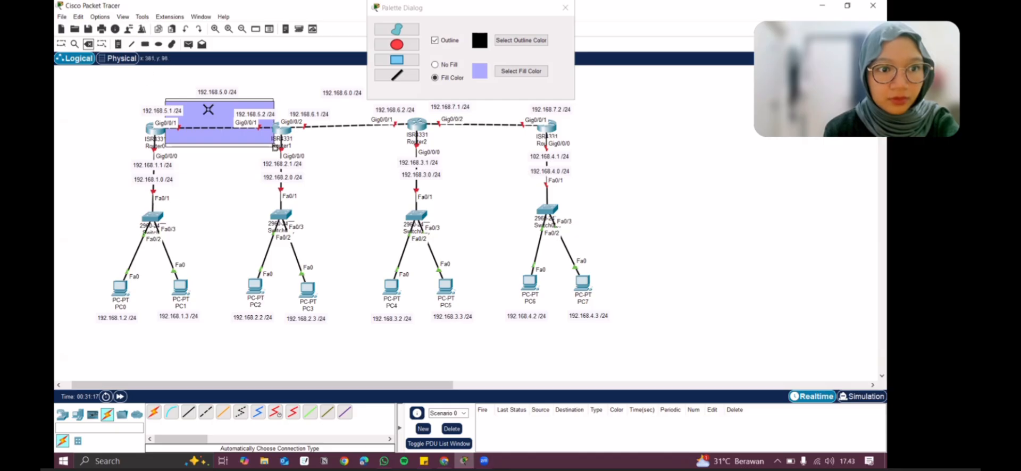
left_click(197, 101)
key("Delete")
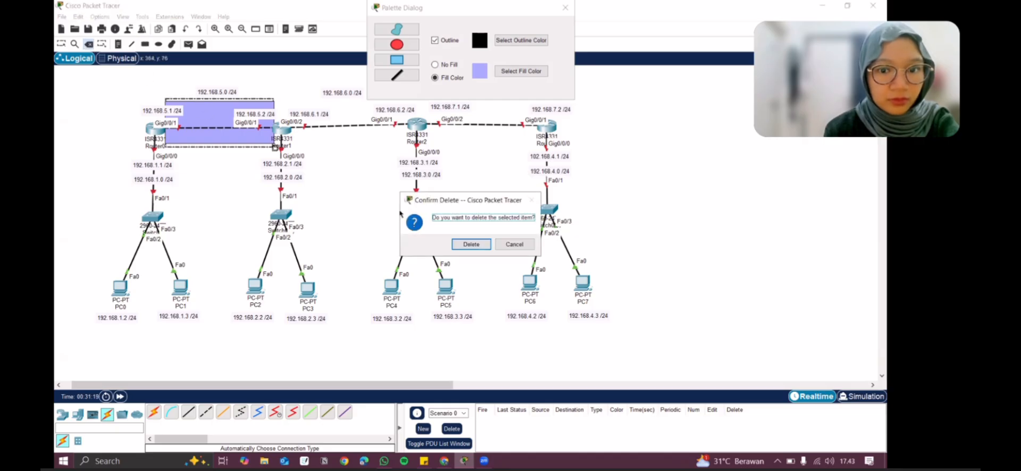
left_click(496, 244)
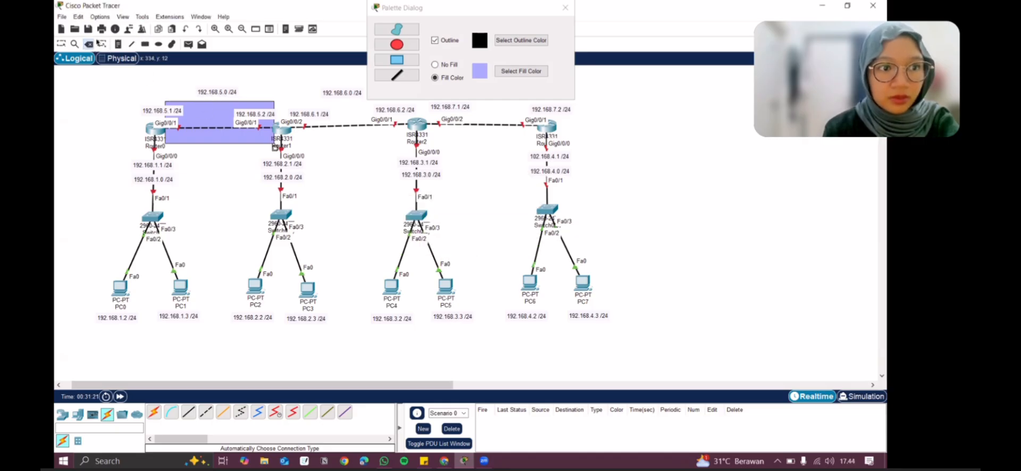
Draw a rectangle with light pink fill (#ffaaff) over the Router1–Router2 link, sized to match the purple one
left_click(145, 43)
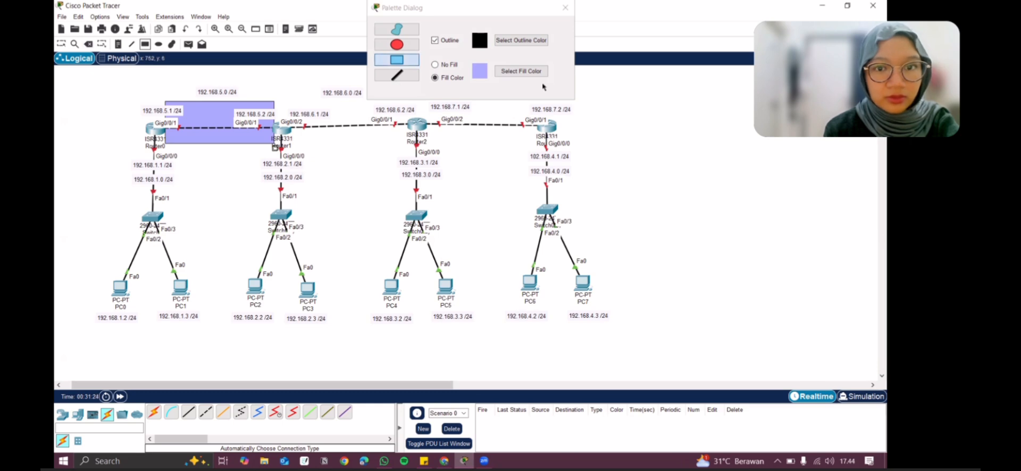
left_click(542, 70)
left_click(426, 206)
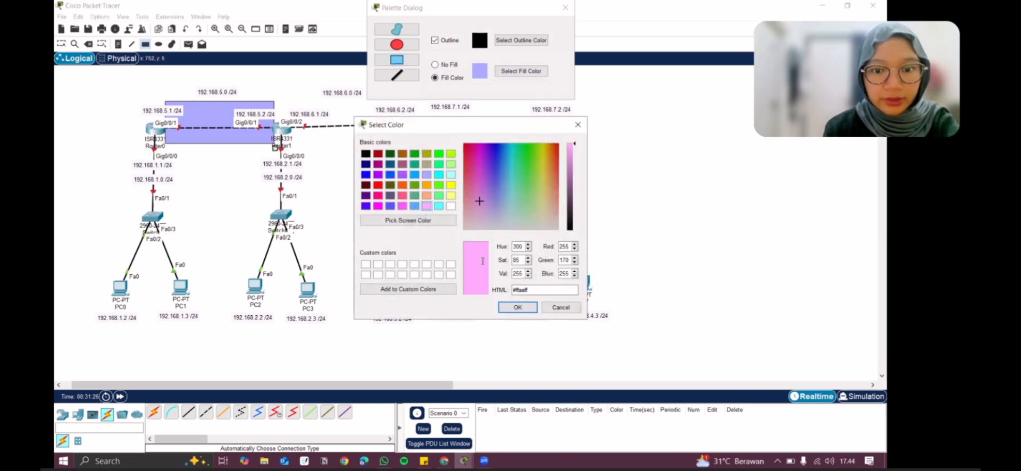
left_click(518, 308)
left_click_drag(293, 102, 335, 177)
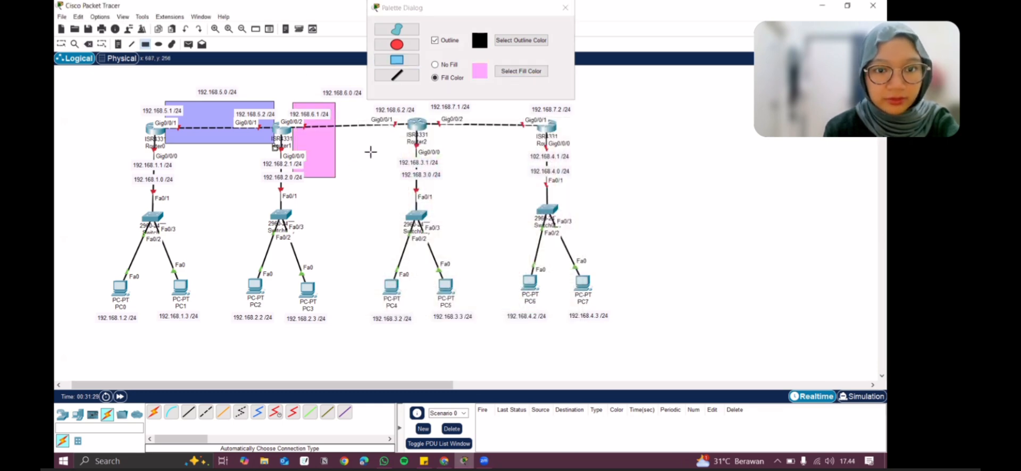
left_click_drag(371, 152, 408, 142)
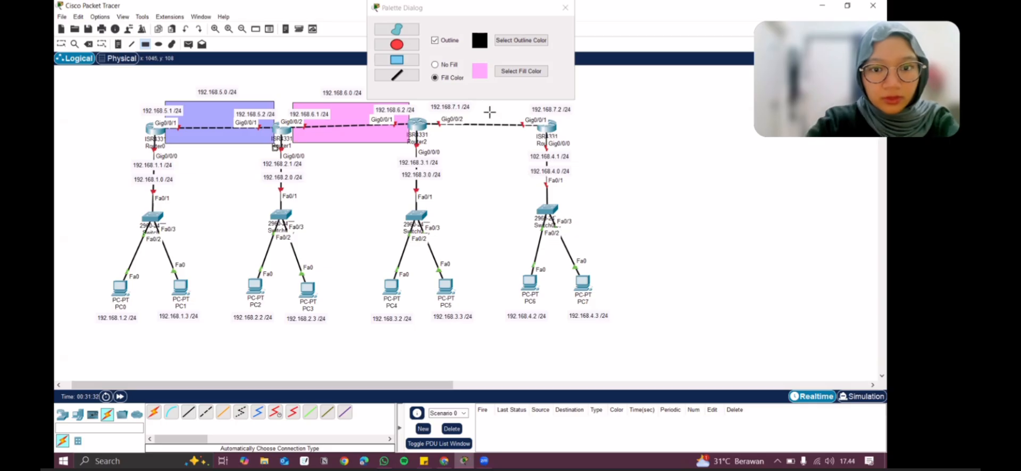
Choose orange as the fill colour for the rectangle over the Router2–Router3 link
left_click(524, 72)
left_click(451, 174)
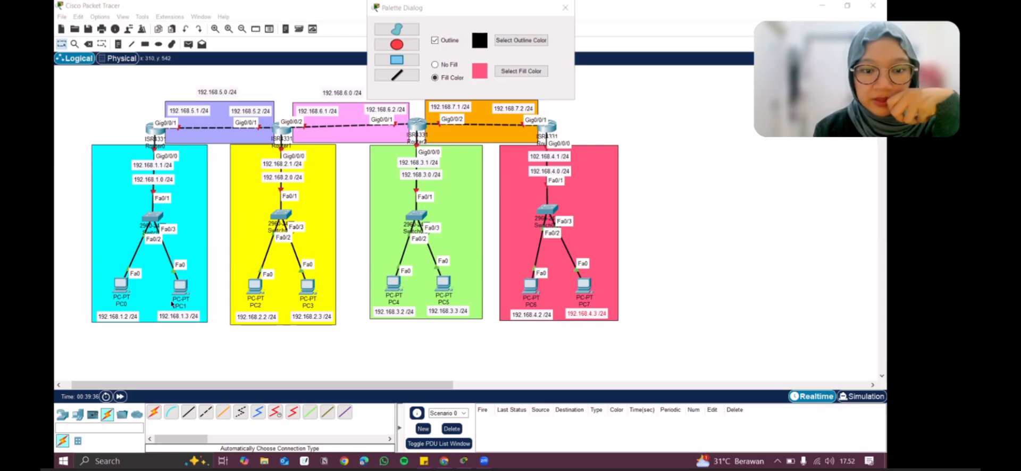
Close the drawing palette so the topology is unobstructed
left_click(122, 287)
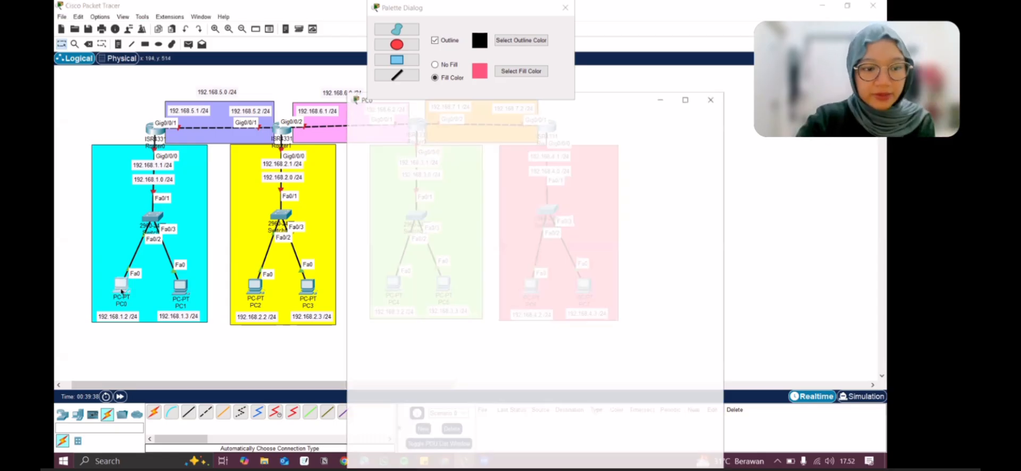
left_click_drag(419, 8, 361, 60)
left_click(507, 59)
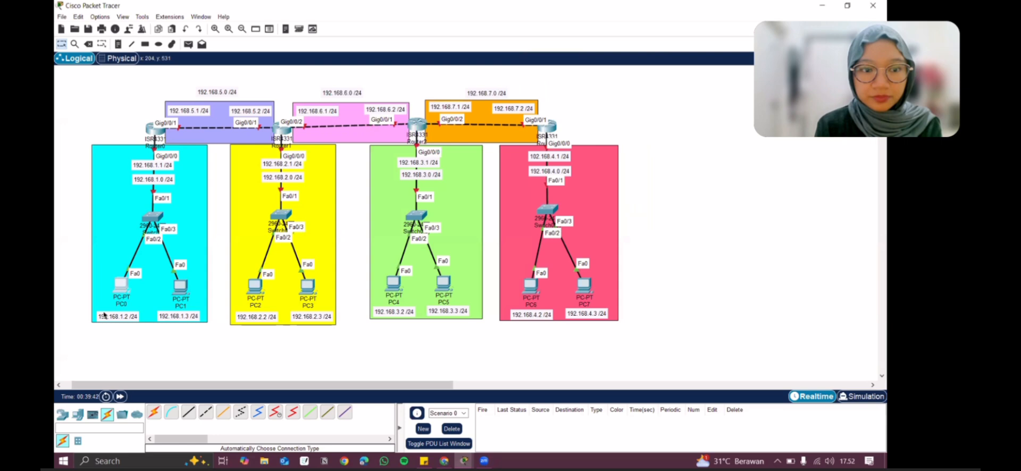
Open the IP configuration of PC0
left_click(122, 286)
left_click(395, 94)
left_click(424, 94)
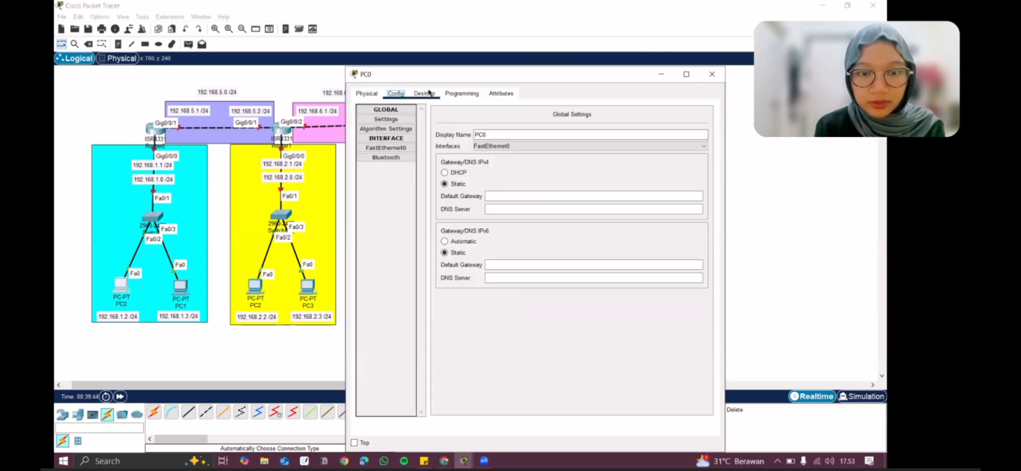
left_click(393, 144)
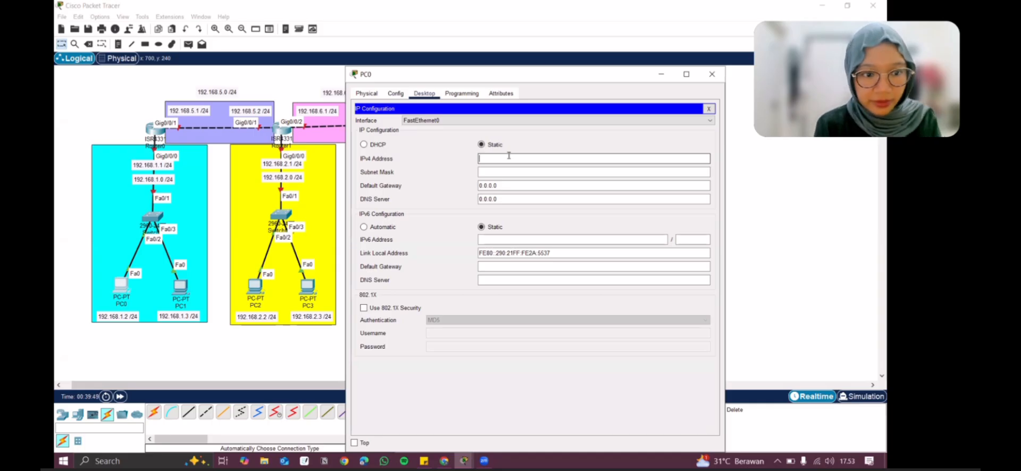
Try to enter 192.168.1.2 as PC0's IPv4 address
type("192.")
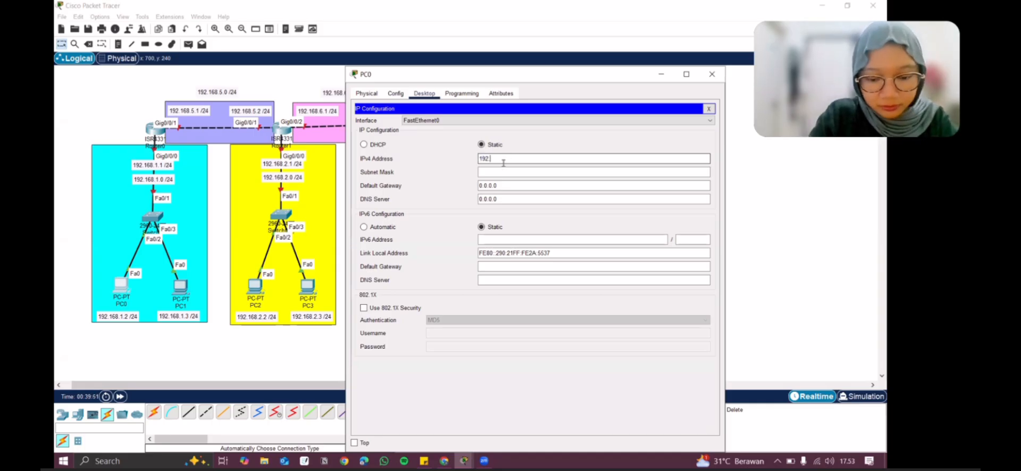
type("168.1.2")
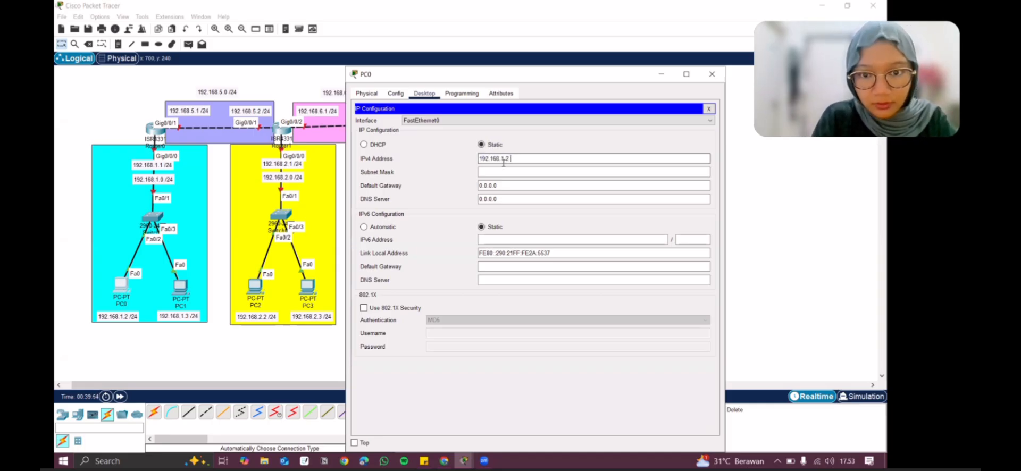
key("Return")
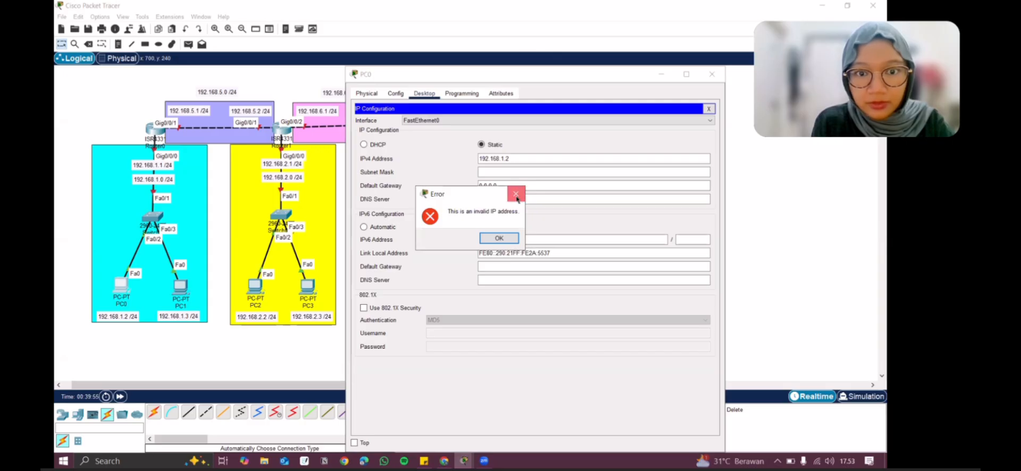
left_click(499, 238)
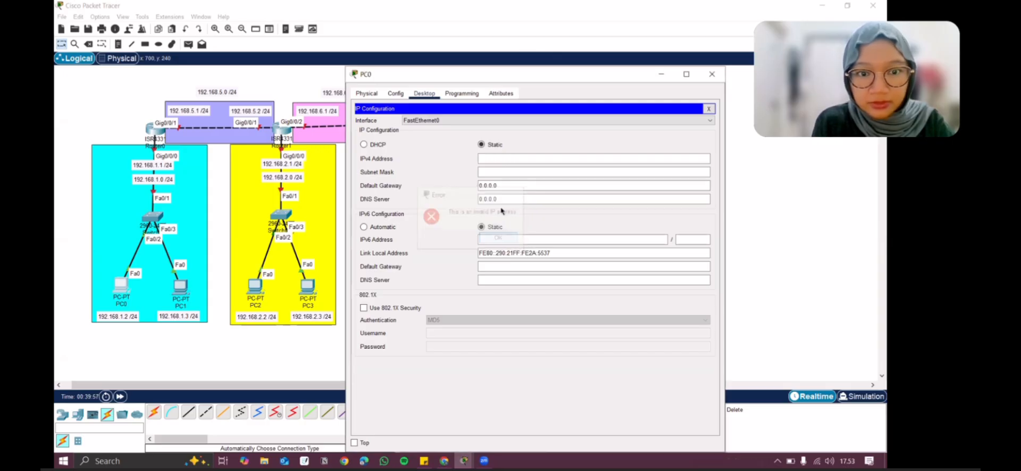
Set PC0's IPv4 address to 192.168.1.2 with subnet mask 255.255.255.0 and default gateway 192.168.1.1
left_click(497, 161)
type("192.16")
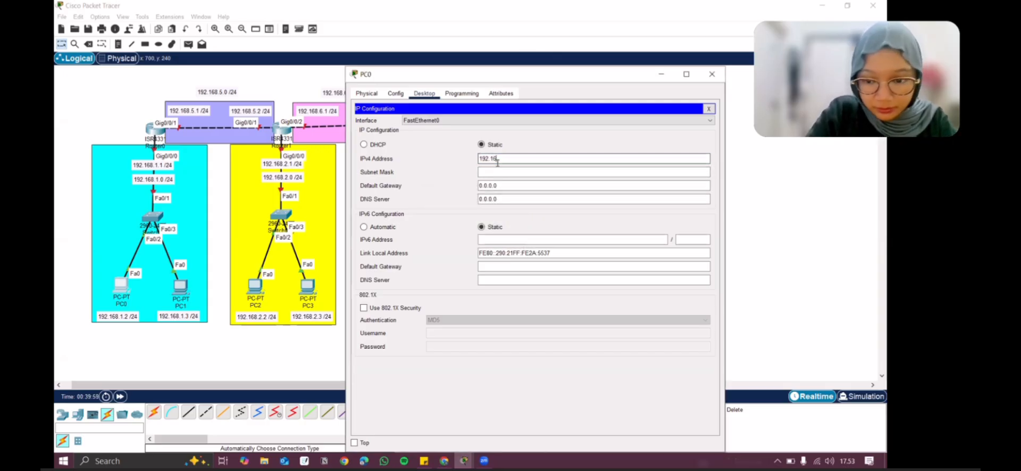
type("8.2")
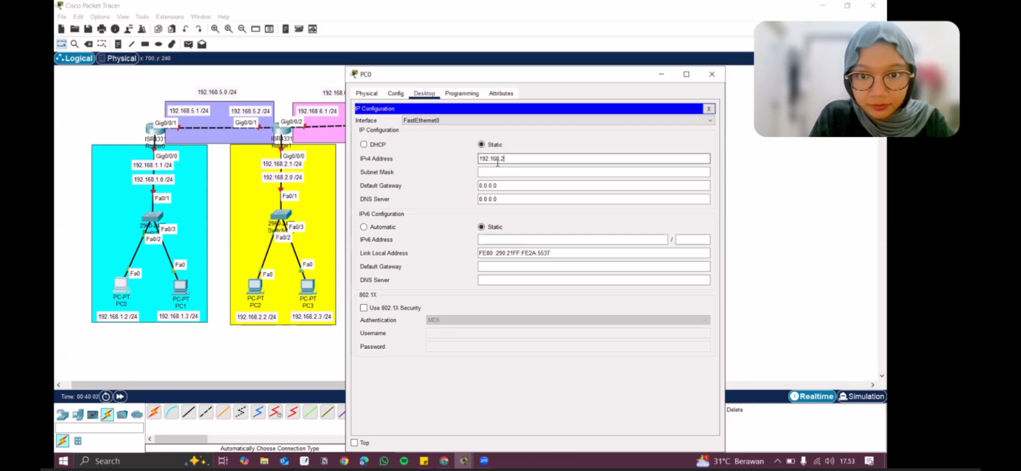
key("Tab")
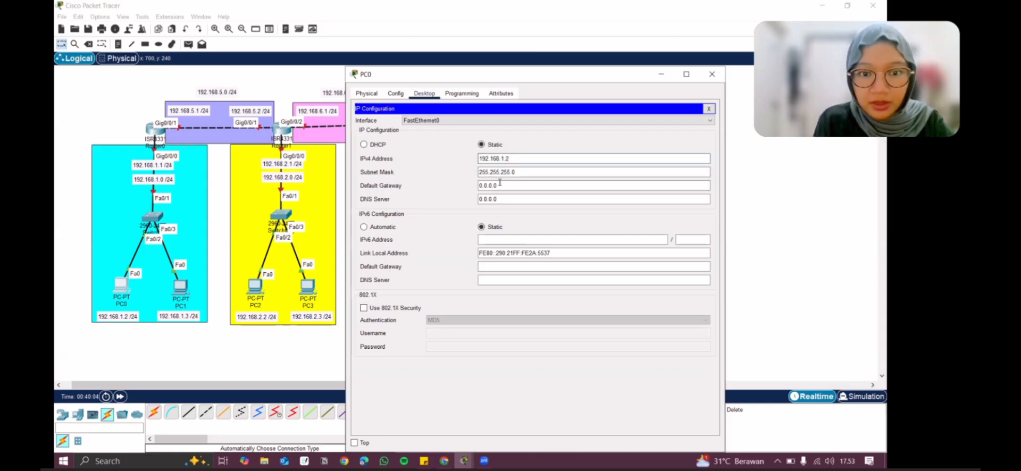
key("Tab")
key("BackSpace")
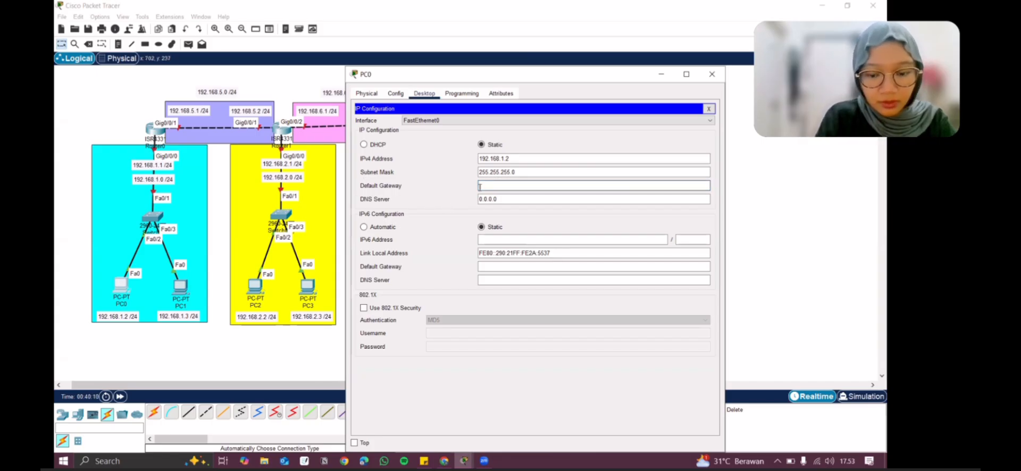
type("192.168.1.1")
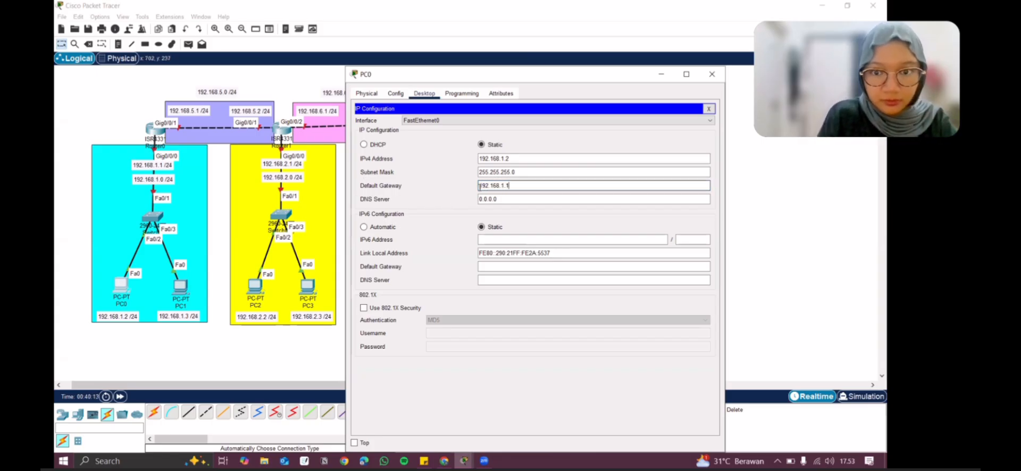
left_click(712, 74)
Configure PC1 with static IPv4 address 192.168.1.3, subnet mask 255.255.255.0 and default gateway 192.168.1.1
left_click(182, 288)
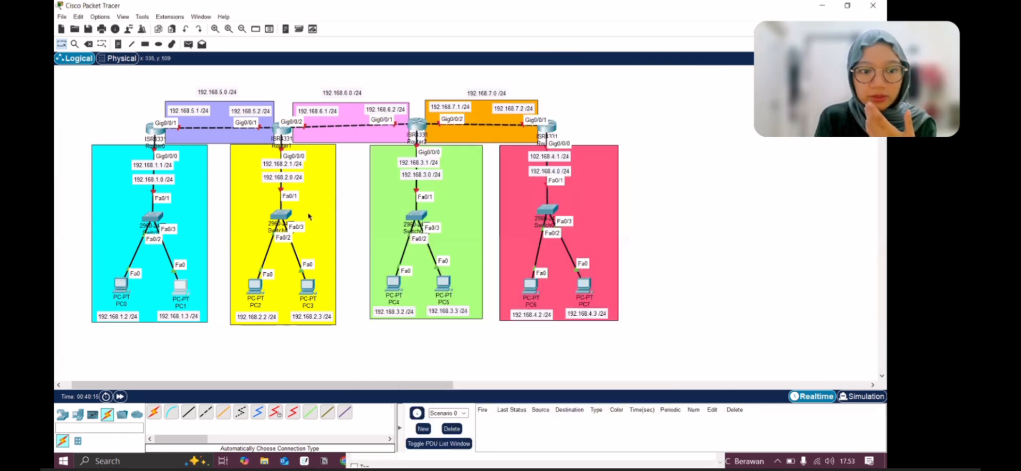
left_click(418, 117)
left_click(392, 154)
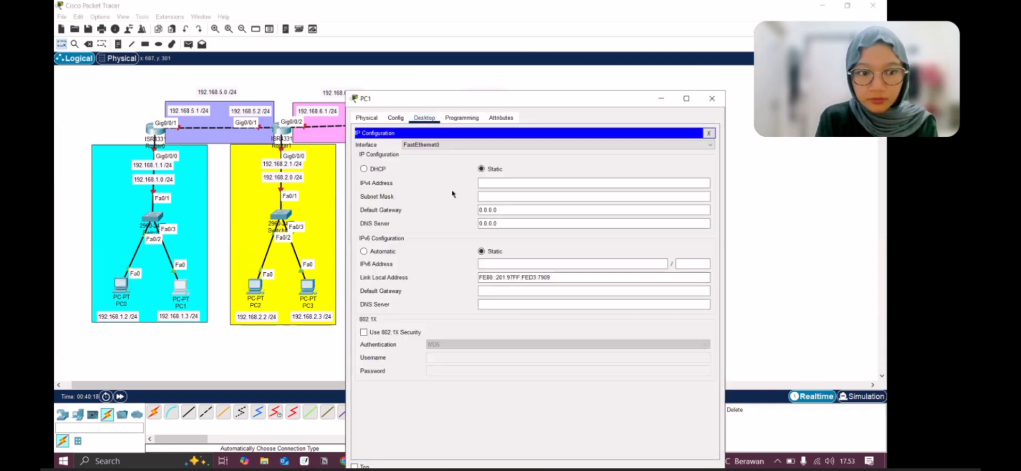
left_click(522, 185)
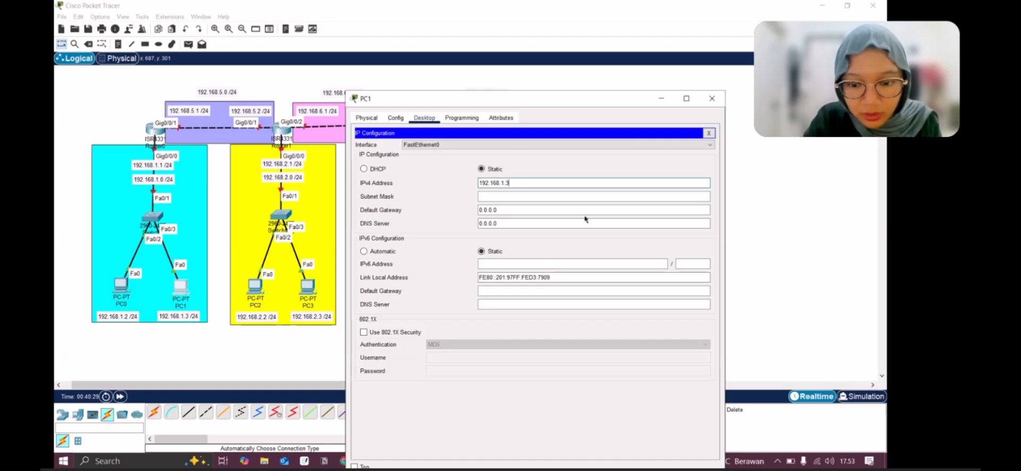
left_click(530, 209)
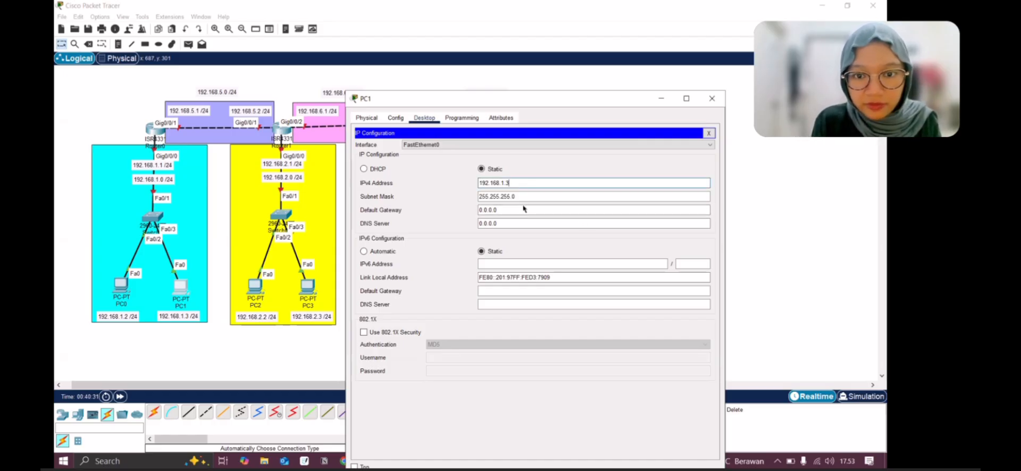
key("BackSpace")
type("19")
key("ctrl+a")
type("192.168.1.1")
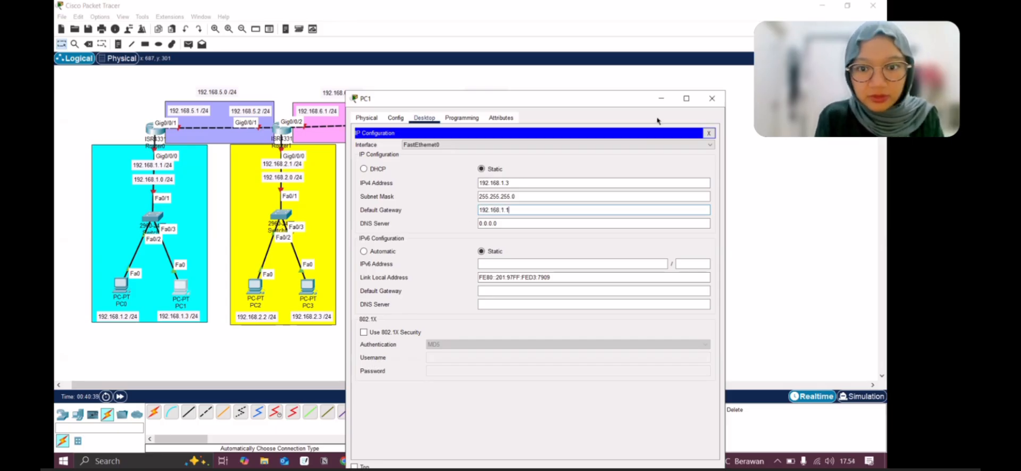
left_click(711, 99)
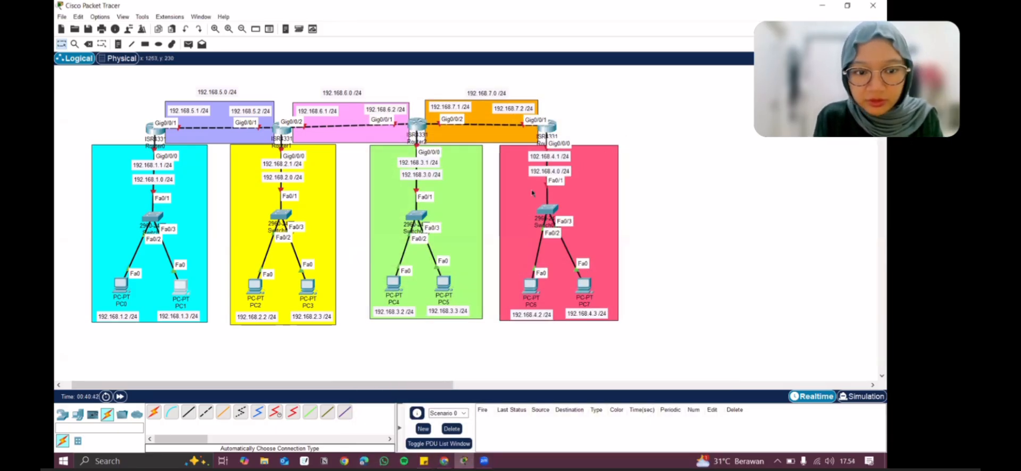
Assign PC2 the static IPv4 address 192.168.2.2 with subnet mask 255.255.255.0
mouse_move(410, 234)
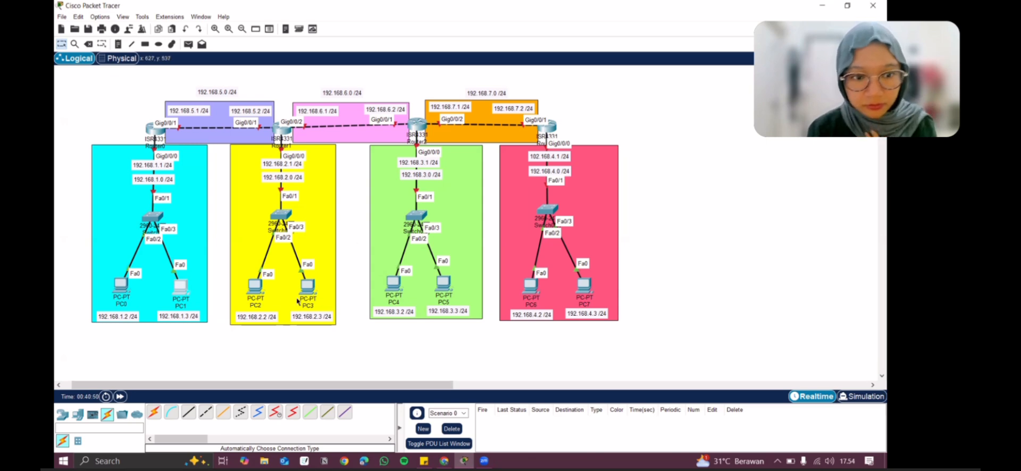
left_click(255, 287)
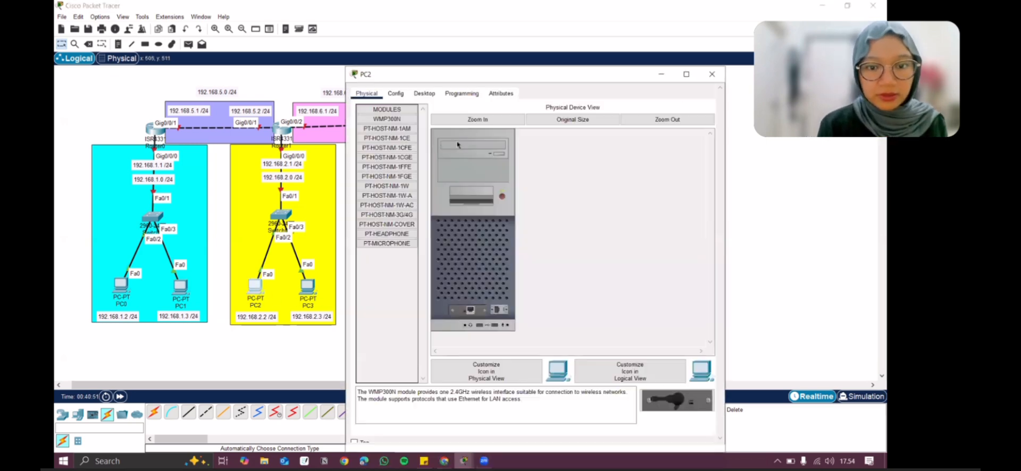
left_click(424, 94)
left_click(403, 141)
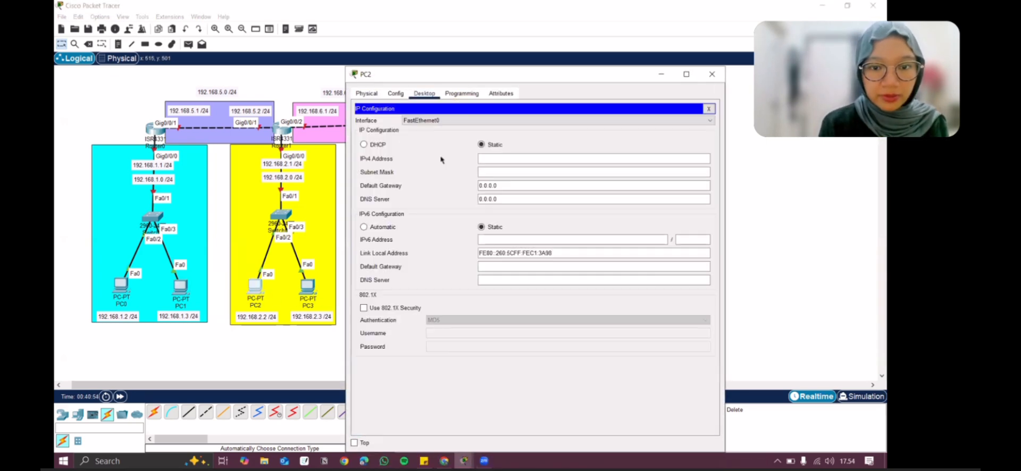
left_click(501, 157)
type("192.168.2.2")
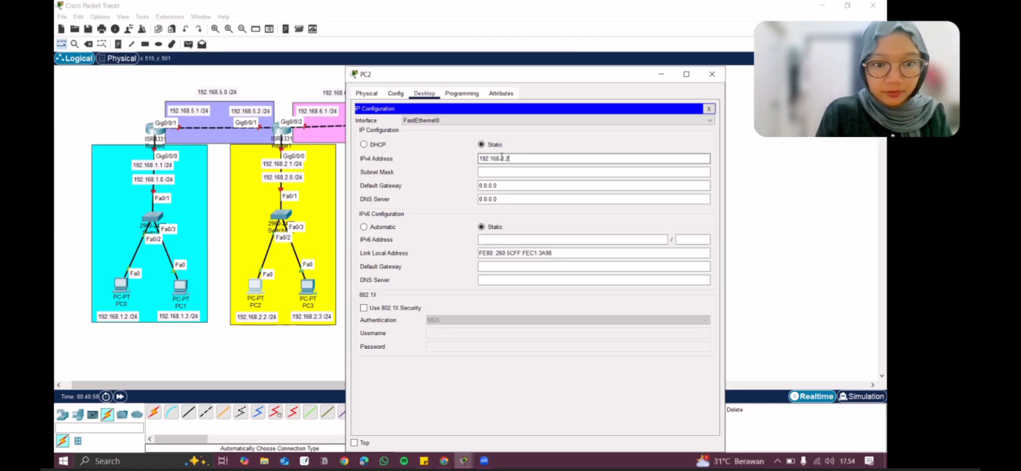
key("Tab")
key("Tab")
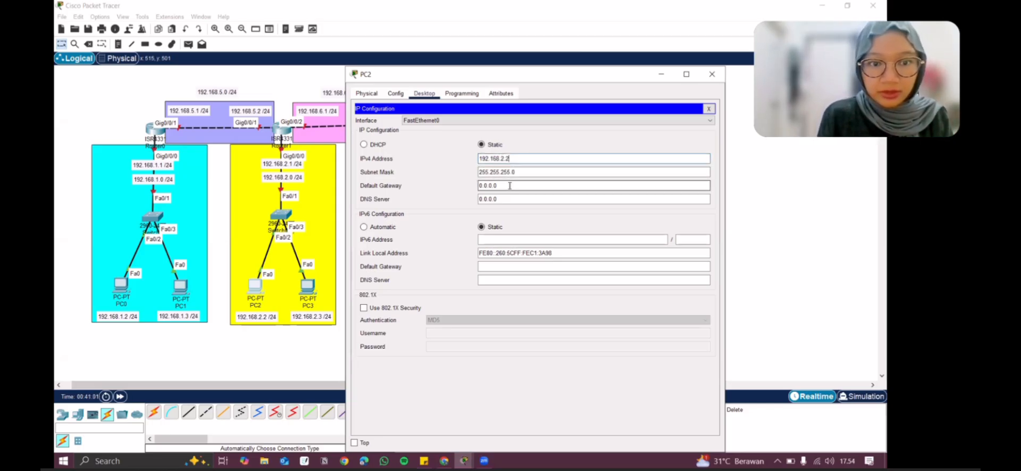
Set PC2's default gateway to 192.168.2.1 and close its configuration
key("BackSpace")
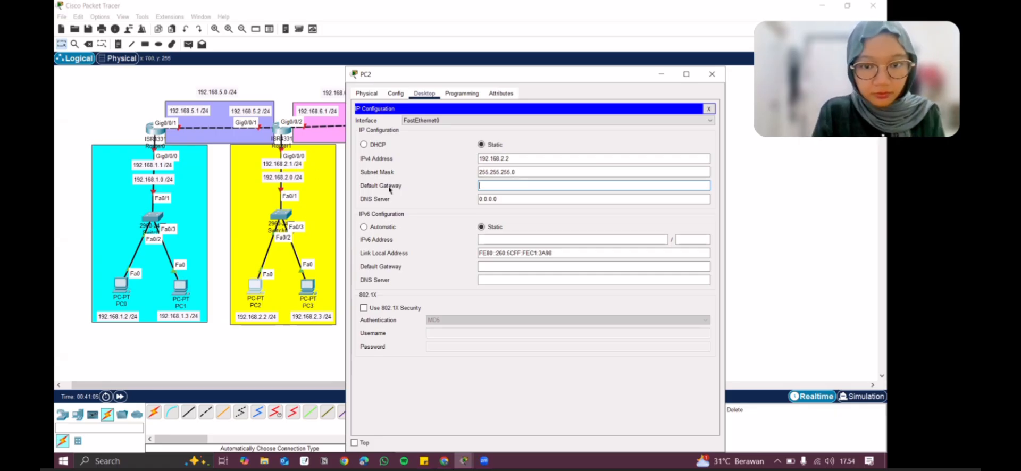
key("BackSpace")
key("BackSpace")
key("BackSpace")
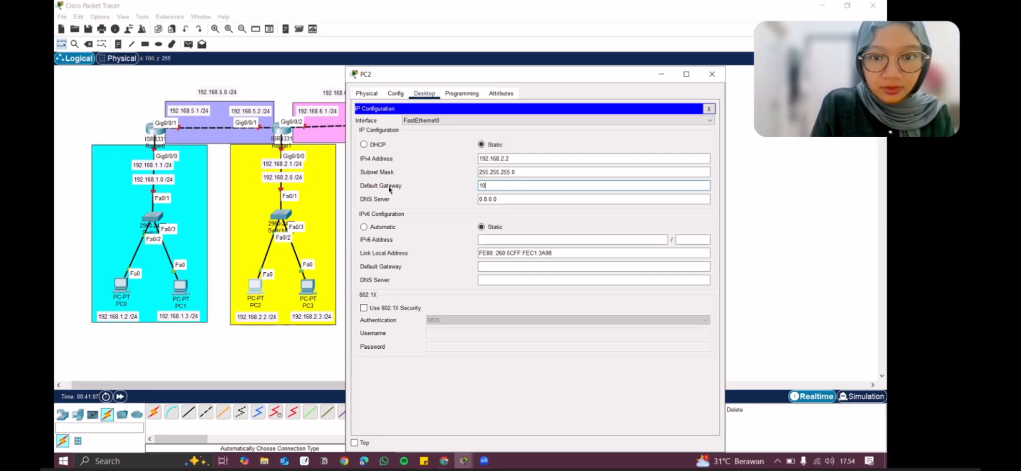
type(".168.")
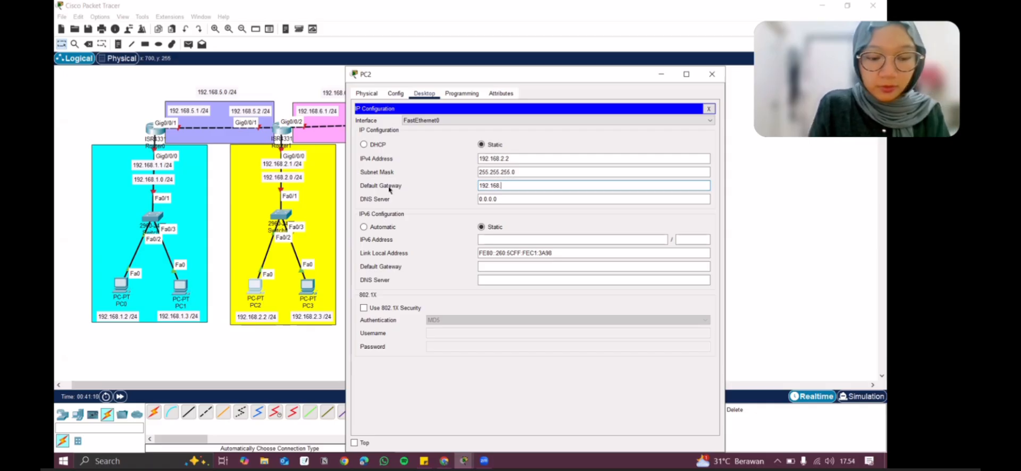
type("2.1")
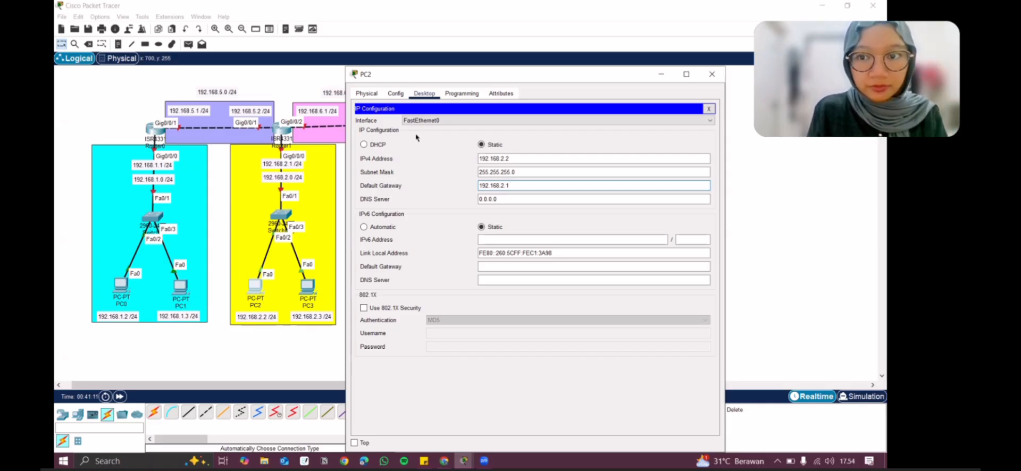
left_click(712, 74)
Configure PC3 with static IPv4 address 192.168.2.3, subnet mask 255.255.255.0 and default gateway 192.168.2.1
left_click(309, 290)
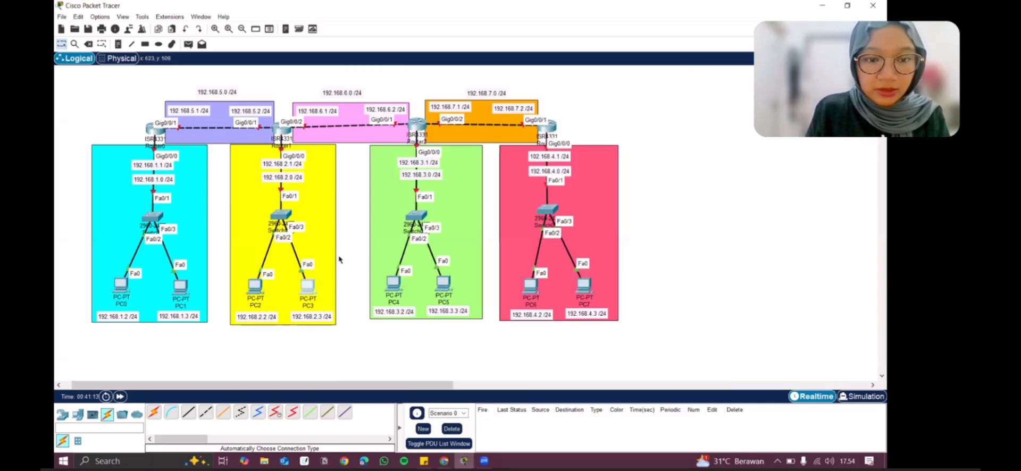
left_click(425, 93)
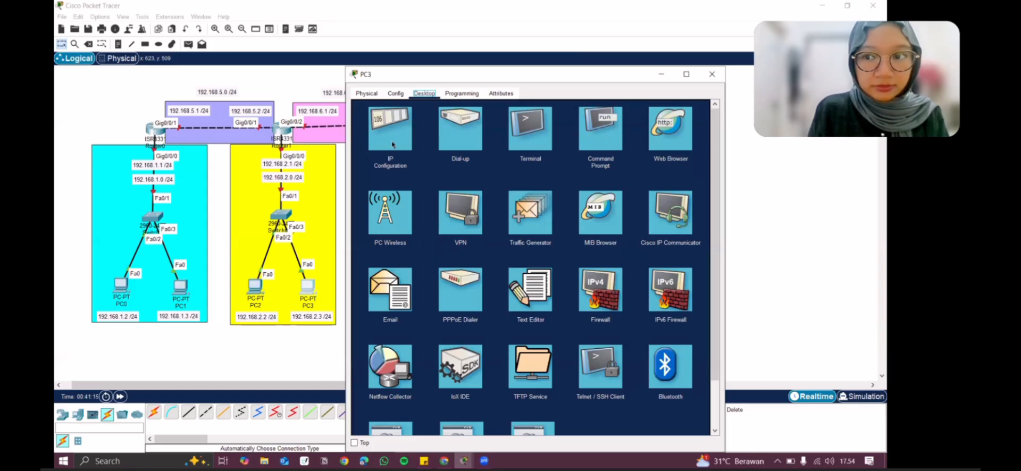
left_click(391, 139)
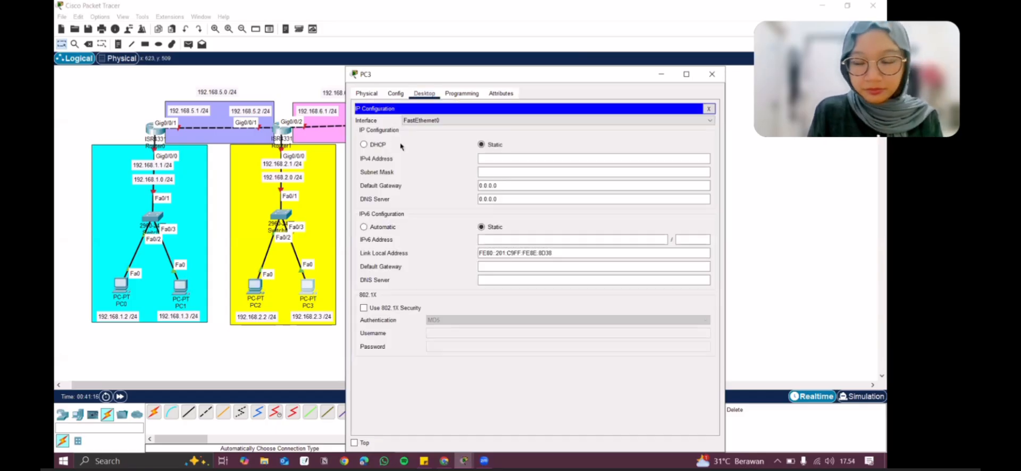
left_click(509, 158)
type("192.168")
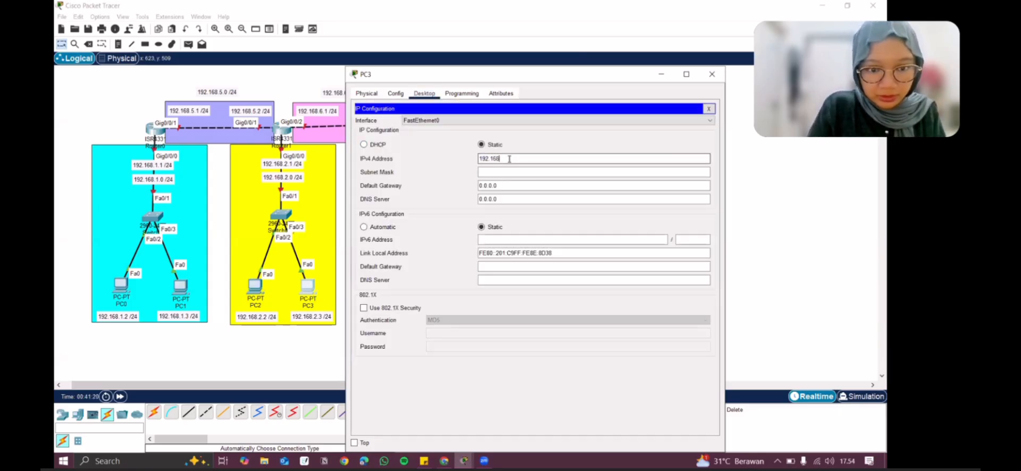
type(".2.3")
key("Return")
left_click_drag(502, 187, 452, 189)
type("192.1")
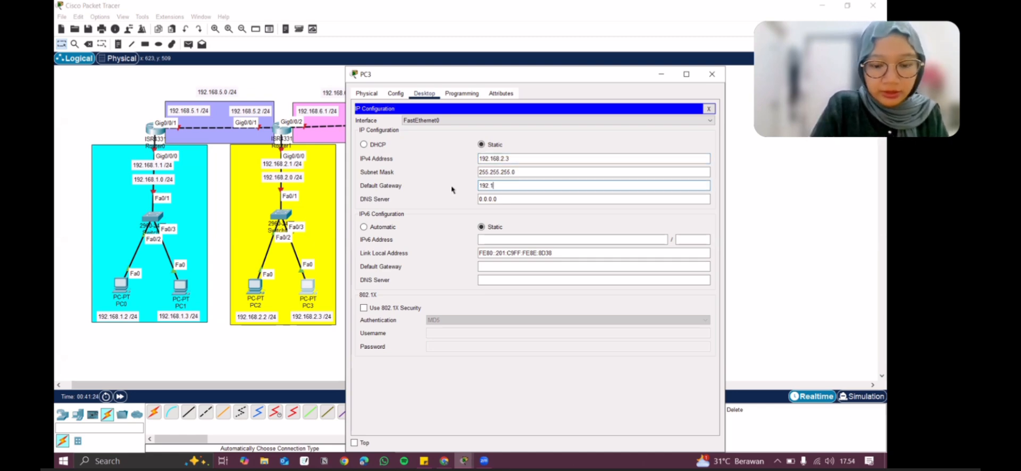
type("68.2.1")
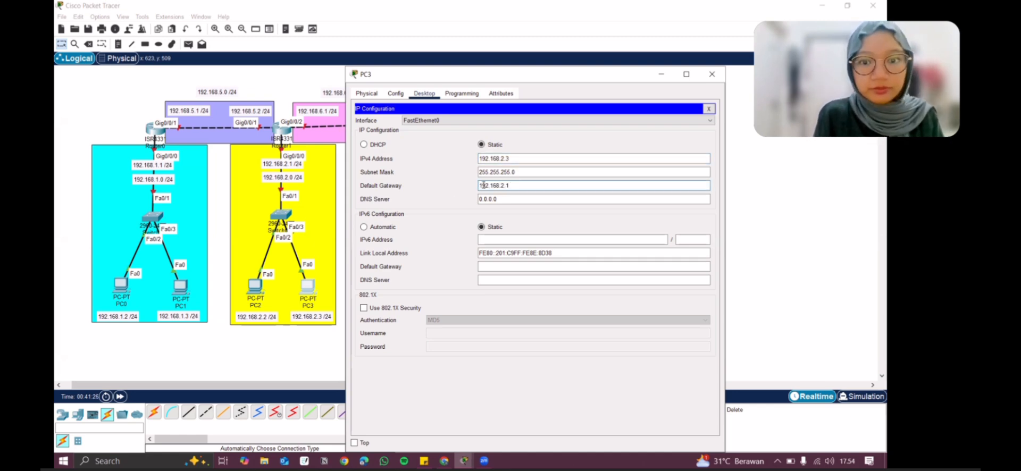
Close PC3's configuration and assign PC4 the static IPv4 address 192.168.3.2 with subnet mask 255.255.255.0
left_click(712, 74)
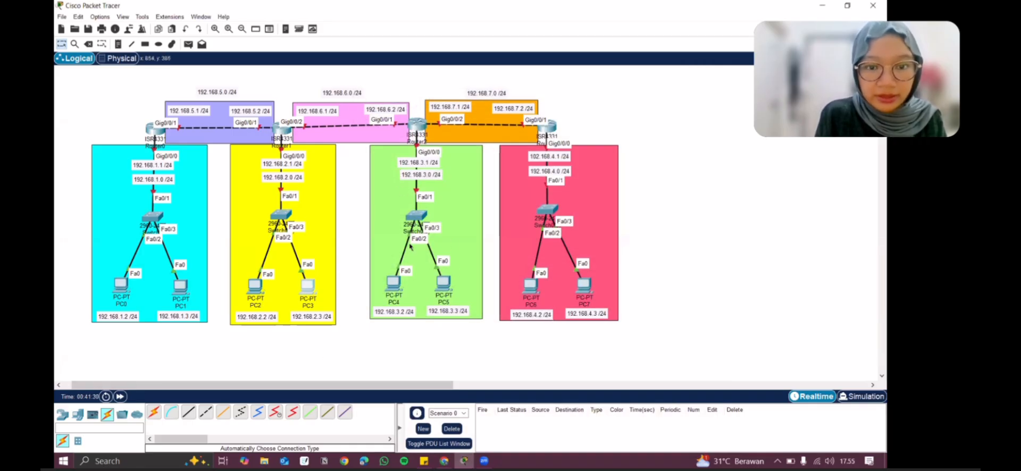
left_click(394, 284)
left_click(425, 94)
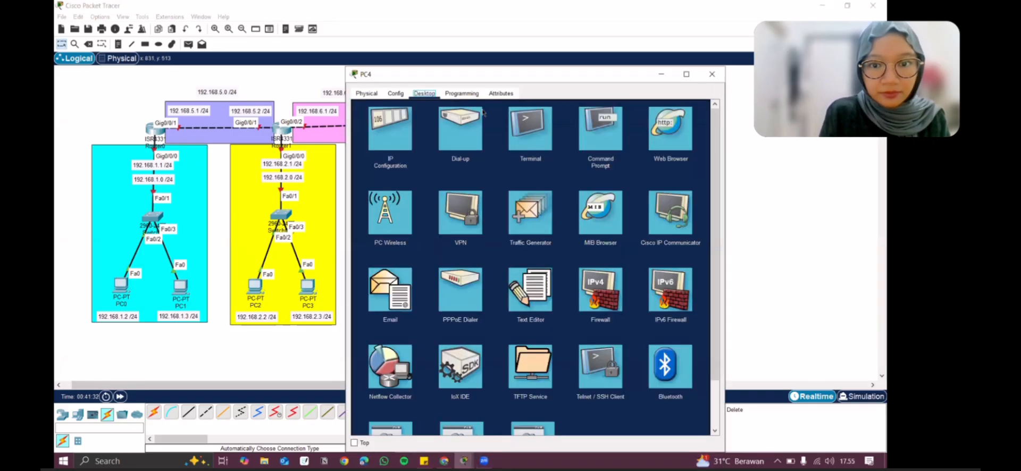
left_click(413, 147)
left_click_drag(471, 77, 585, 85)
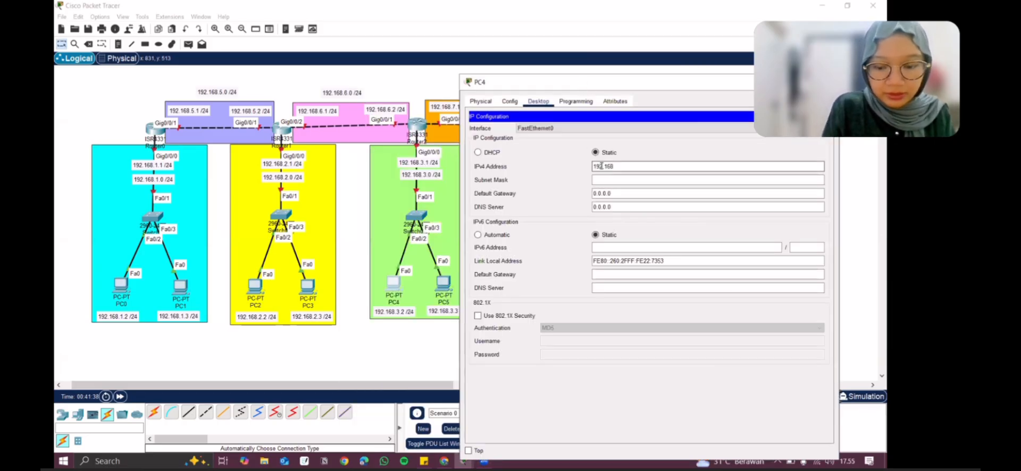
left_click(642, 193)
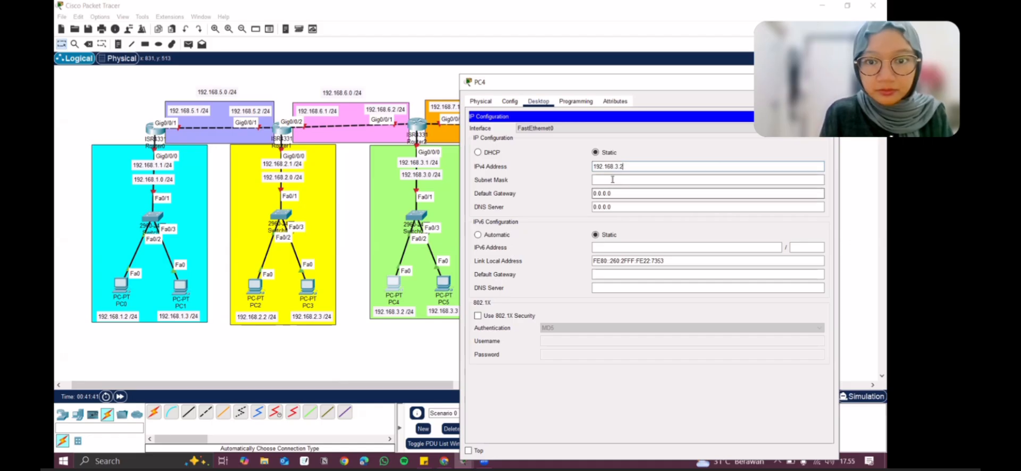
left_click(615, 180)
Set PC4's default gateway to 192.168.3.1 and close its configuration
left_click(621, 194)
left_click_drag(620, 194, 564, 197)
key("BackSpace")
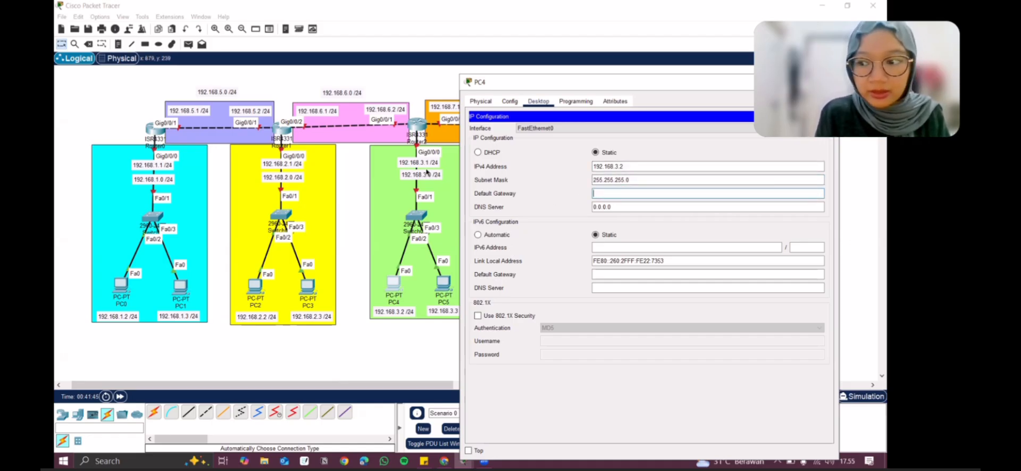
type("192.")
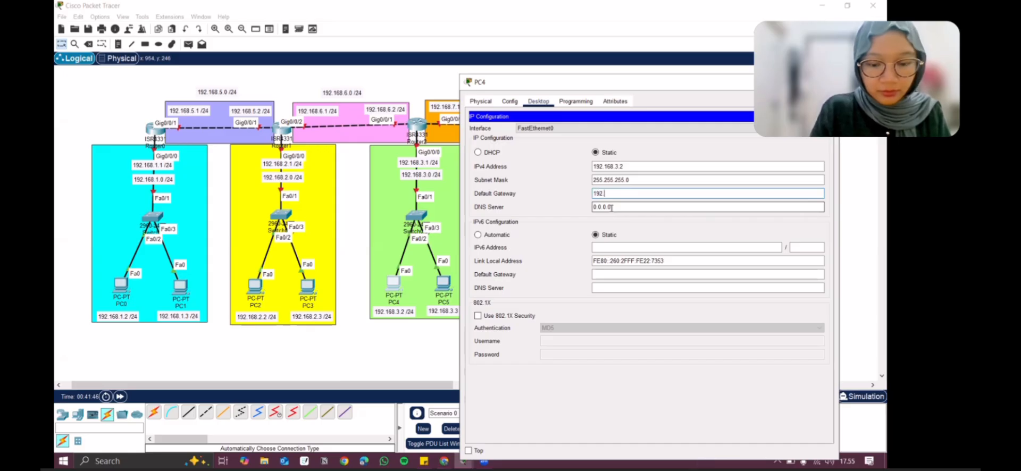
type("168.3.1")
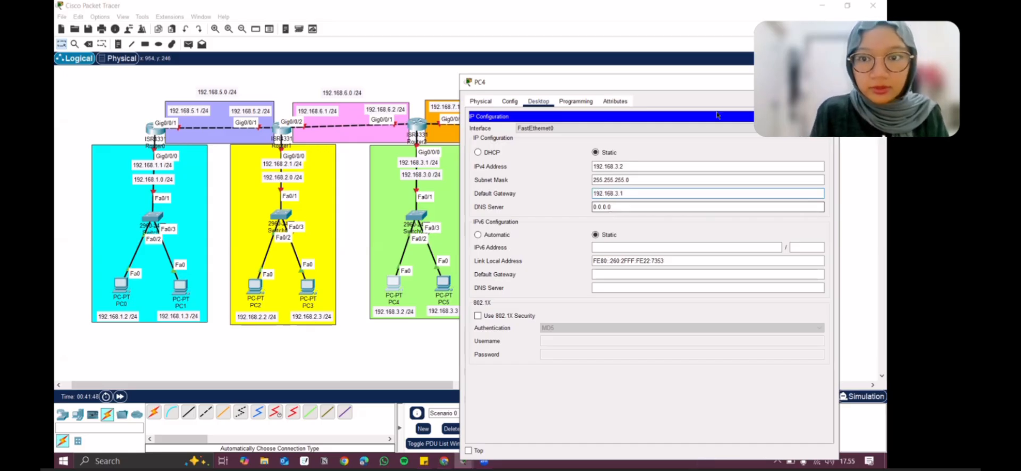
left_click_drag(680, 87, 571, 86)
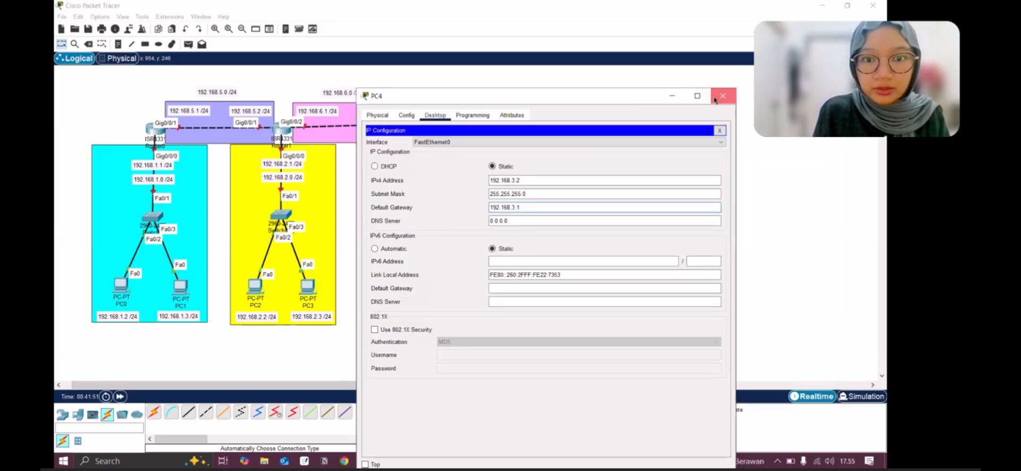
left_click(719, 86)
Open PC5's IP configuration and assign the static IPv4 address 192.168.3.3
left_click(443, 285)
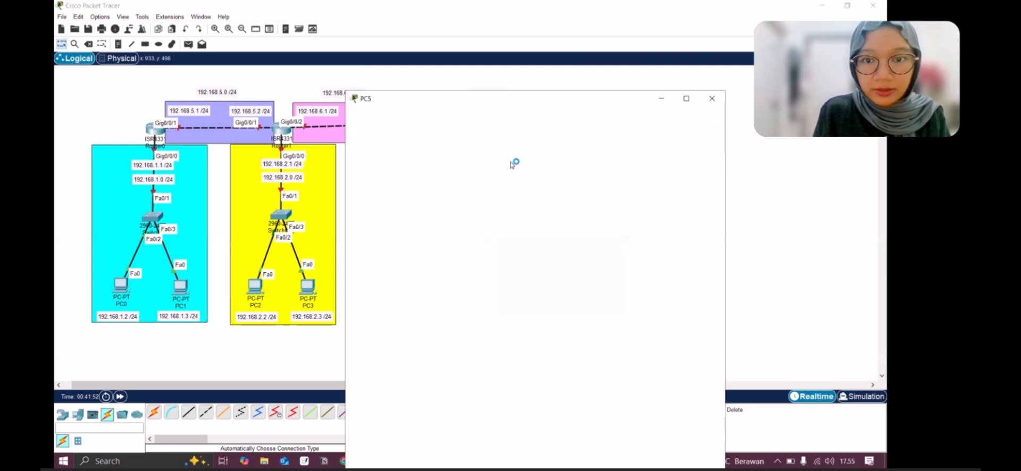
left_click(425, 94)
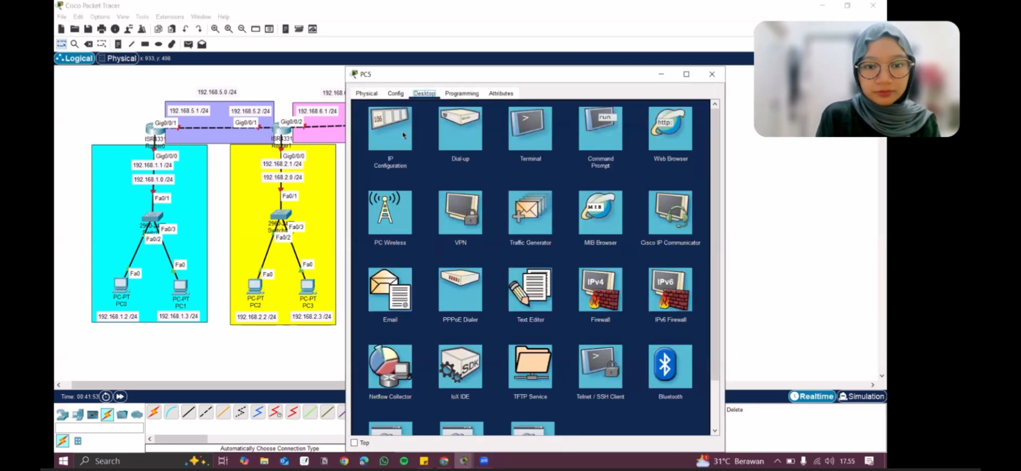
left_click(391, 127)
left_click_drag(540, 75, 677, 79)
left_click(624, 156)
type("192.168.")
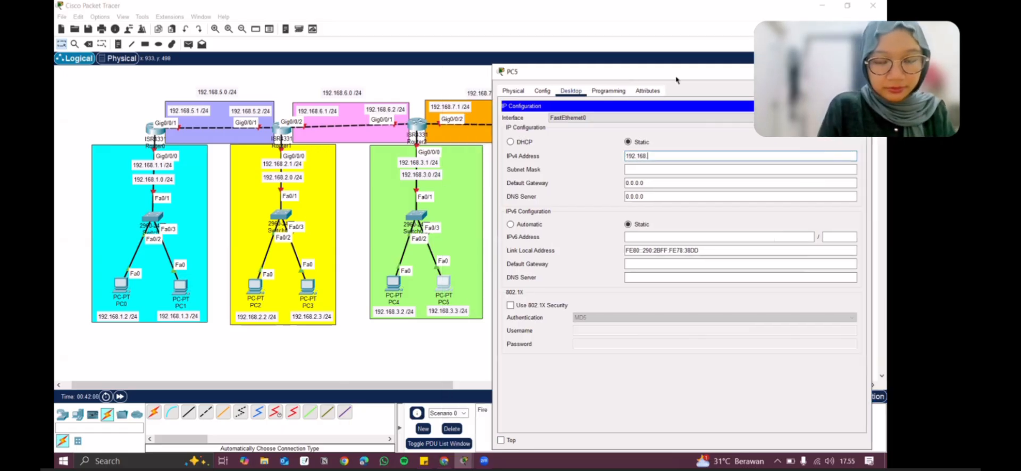
type("3.3")
Apply PC5's subnet mask 255.255.255.0, set its default gateway to 192.168.3.1 and close its configuration
left_click(647, 183)
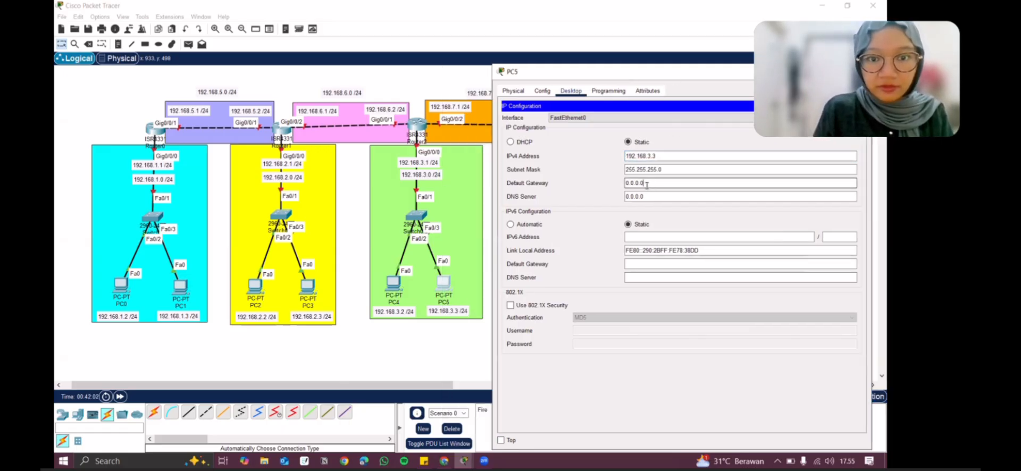
left_click_drag(646, 184, 595, 182)
type("192.168.3.1")
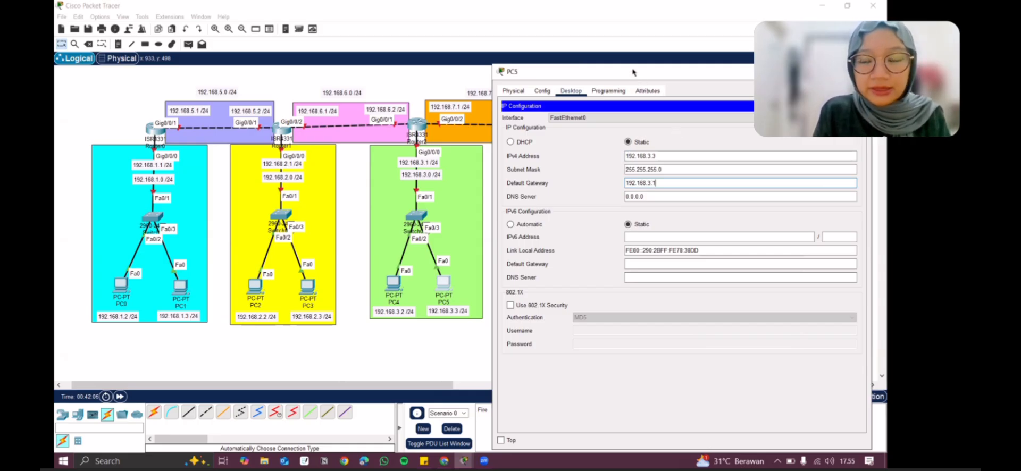
left_click_drag(840, 70, 709, 78)
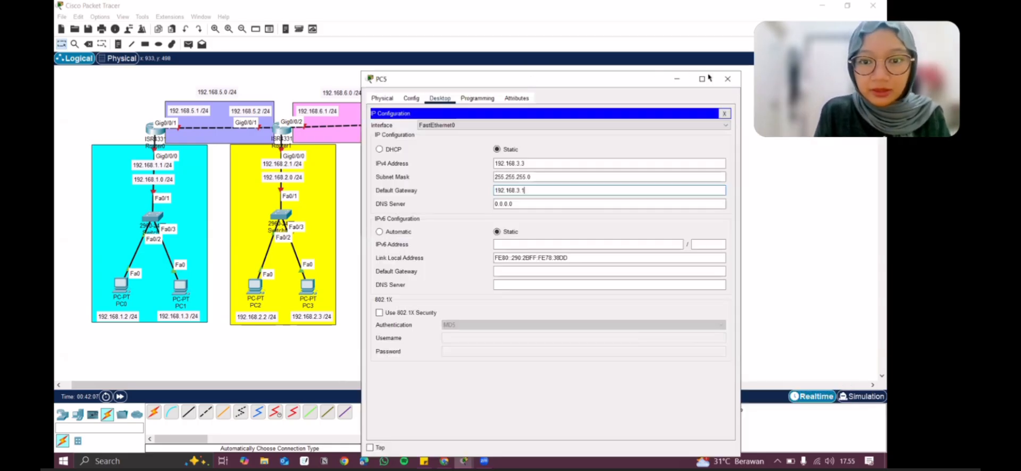
left_click(735, 79)
Assign PC6 the static IPv4 address 192.168.4.2 with subnet mask 255.255.255.0
left_click(531, 286)
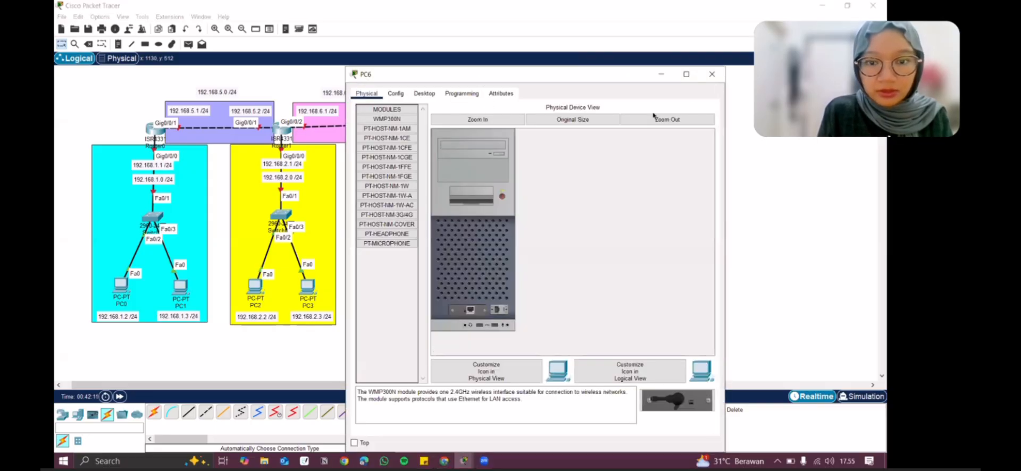
left_click_drag(639, 74, 820, 101)
left_click(601, 121)
left_click(564, 159)
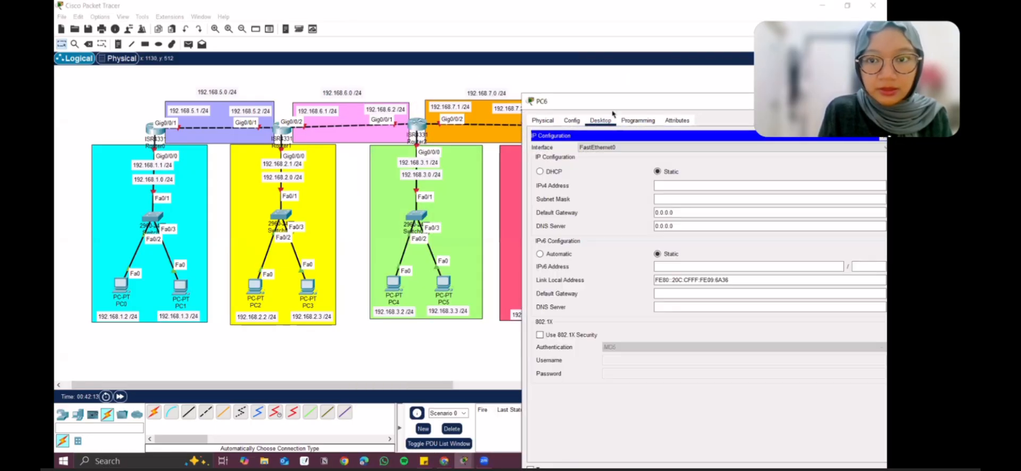
left_click_drag(611, 101, 172, 77)
left_click(240, 159)
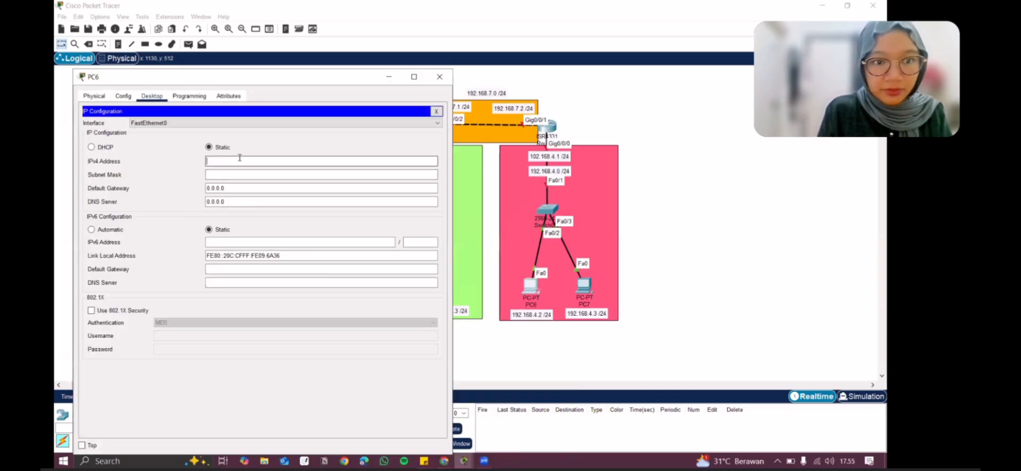
type("192.168.4")
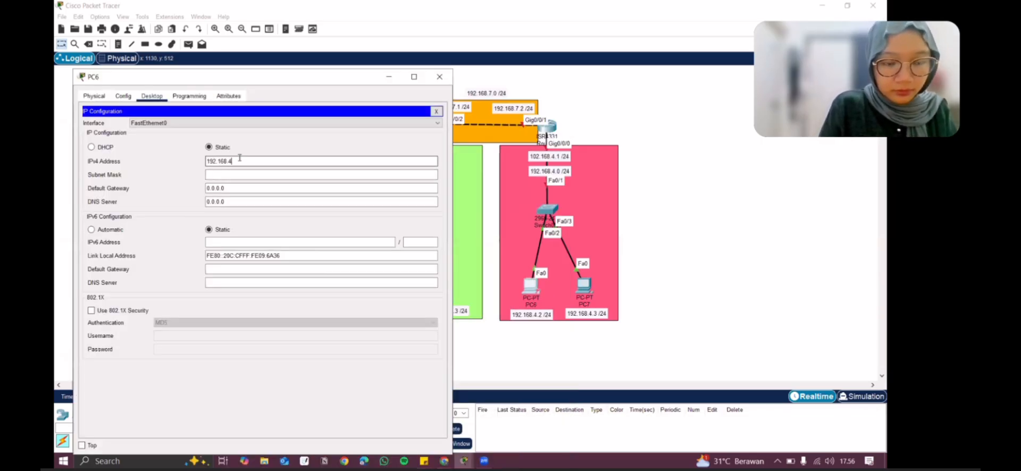
type(".2")
key("Tab")
Set PC6's default gateway to 192.168.4.1 and close its configuration
key("Tab")
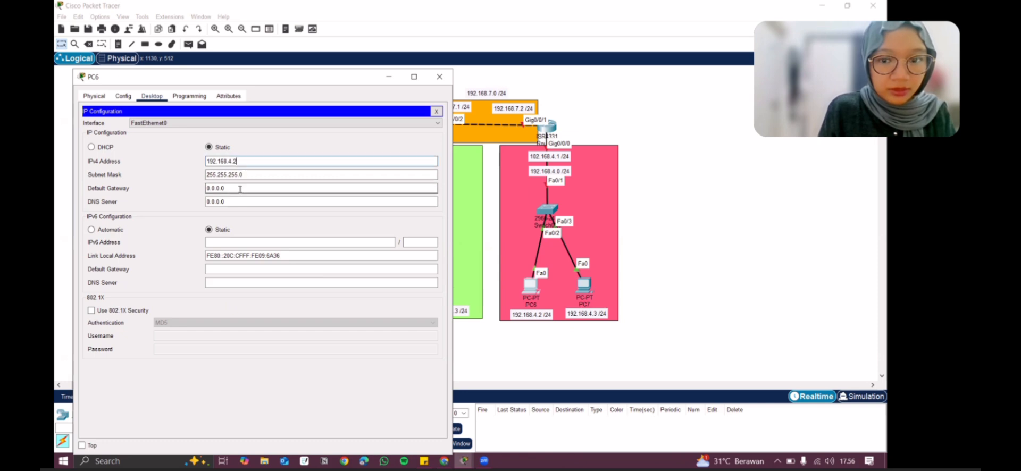
key("BackSpace")
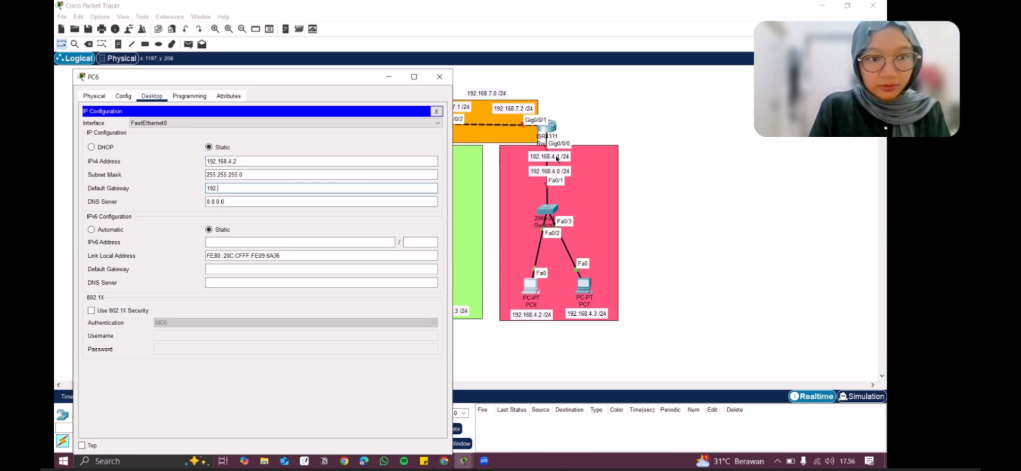
type("192.168.4.1")
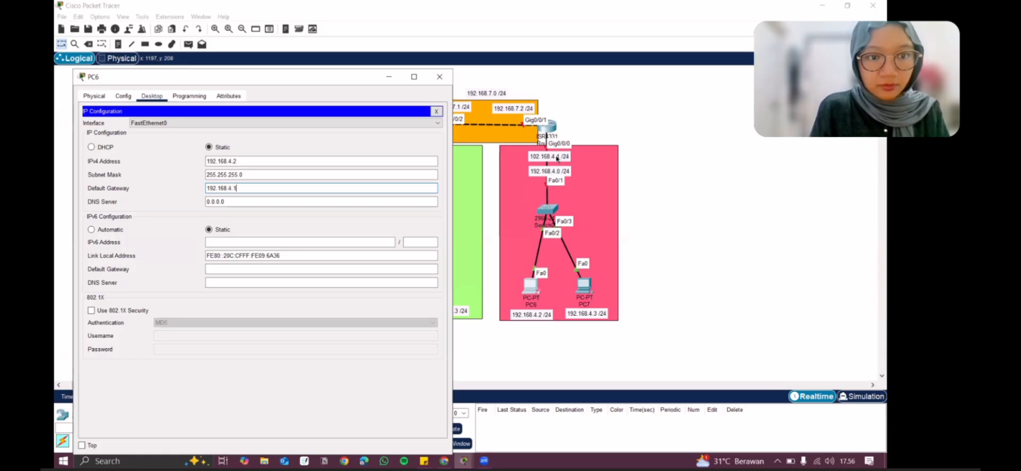
left_click(440, 76)
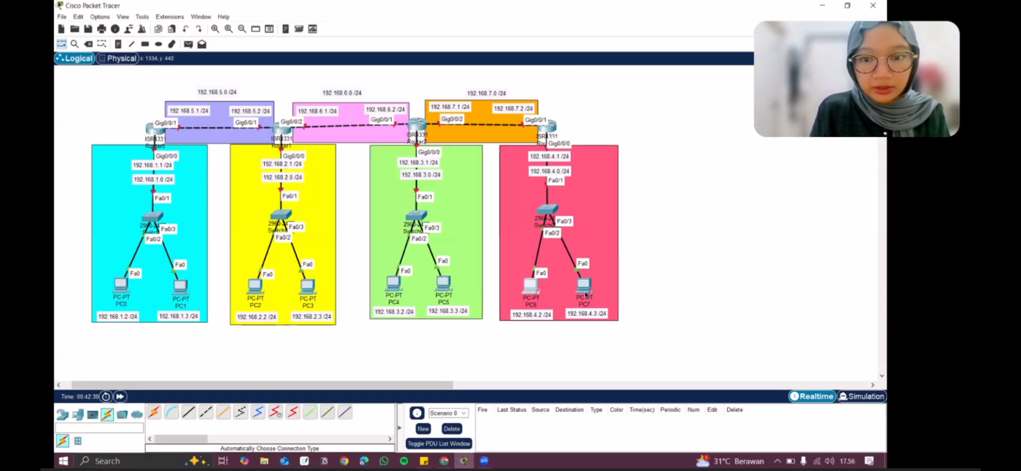
Assign PC7 the static IPv4 address 192.168.4.3 with subnet mask 255.255.255.0 and fill in its default gateway
left_click(578, 289)
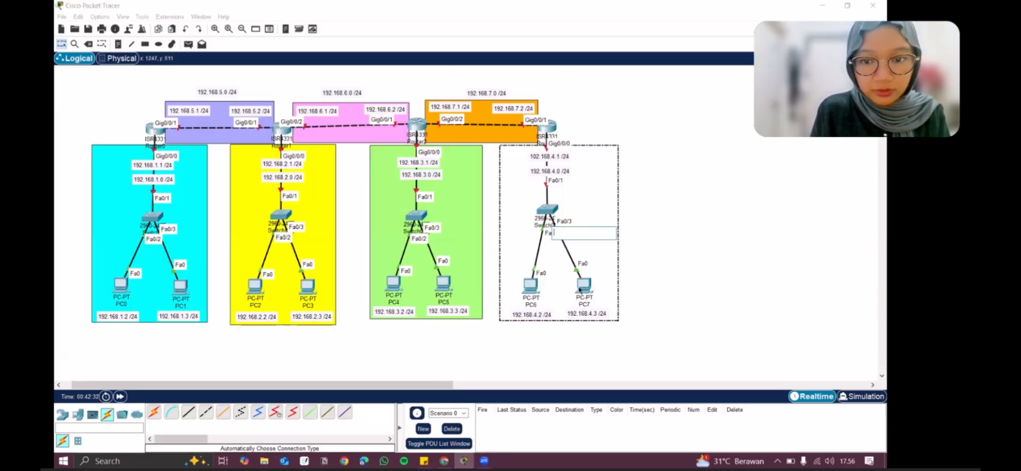
left_click(579, 287)
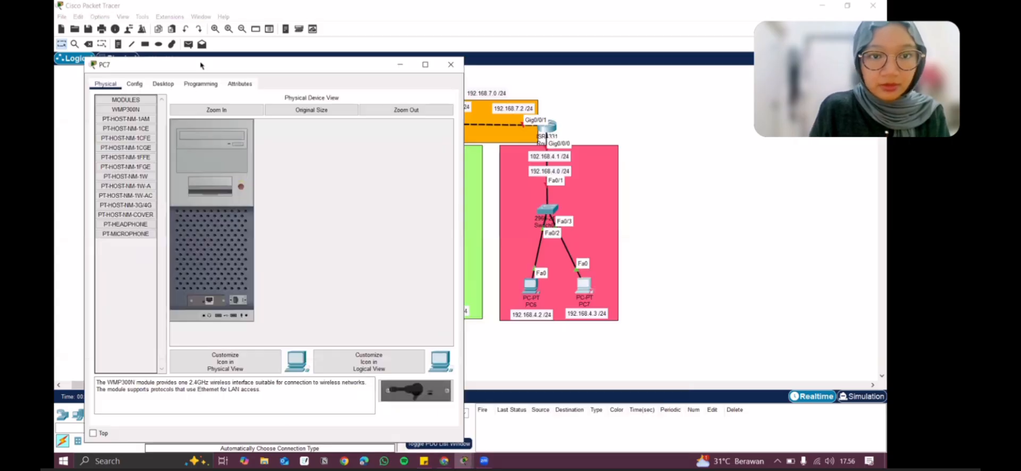
left_click(163, 83)
left_click(137, 129)
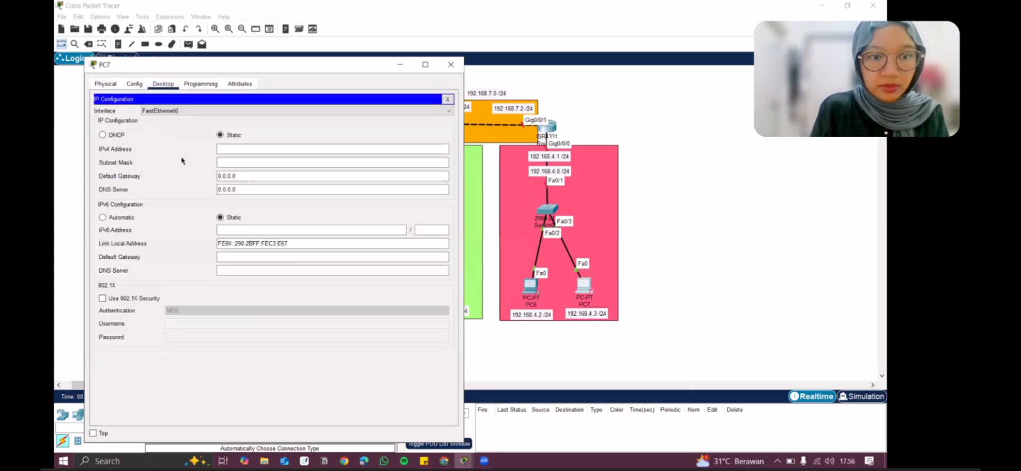
left_click(232, 149)
type("192.168.4.3")
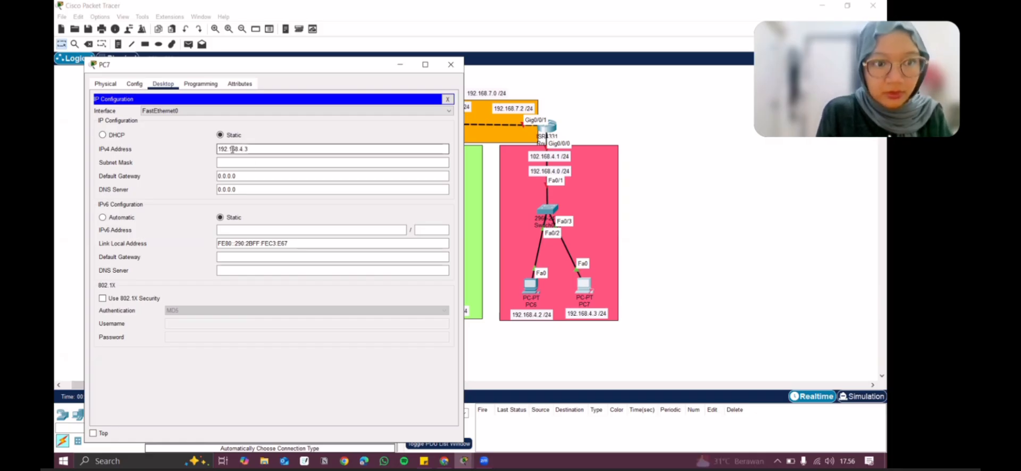
key("Tab")
left_click_drag(235, 176, 207, 175)
type("192.1")
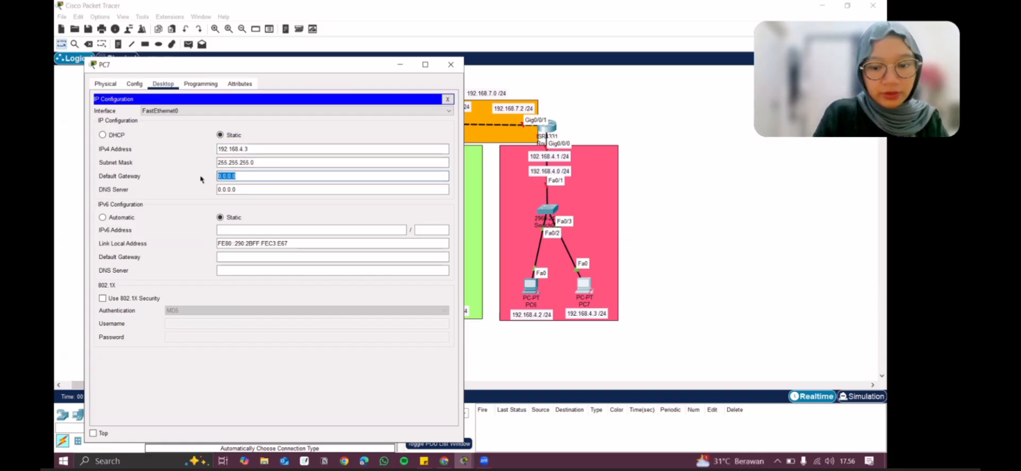
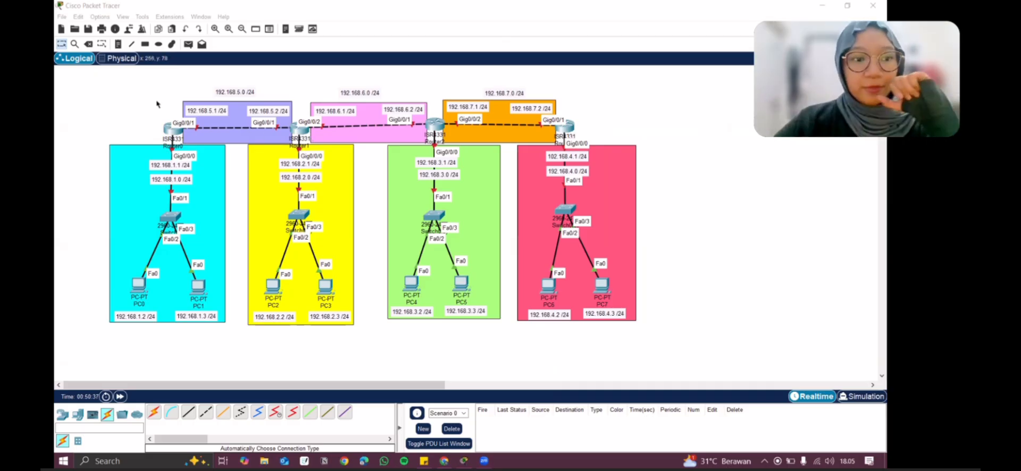
Give Router0's GigabitEthernet0/0/0 interface the IPv4 address 192.168.1.1 with subnet mask 255.255.255.0 and turn the port on
left_click(173, 128)
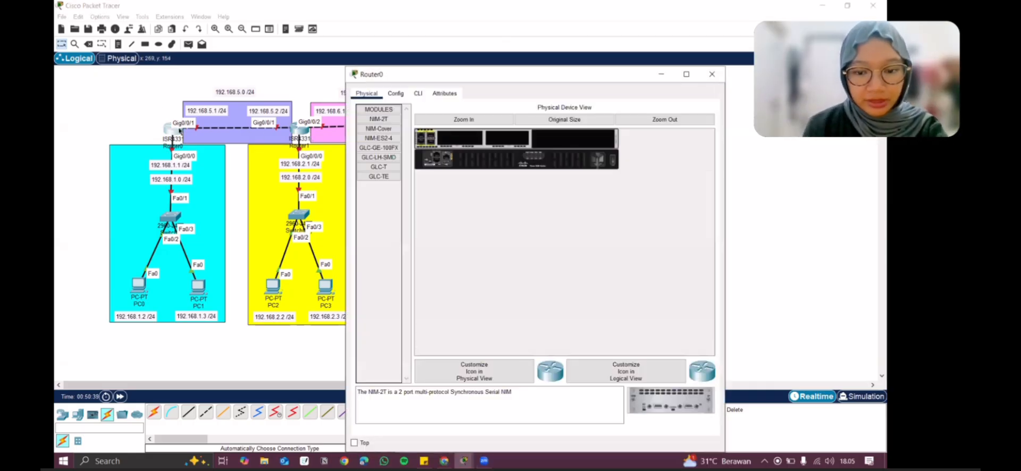
left_click(395, 93)
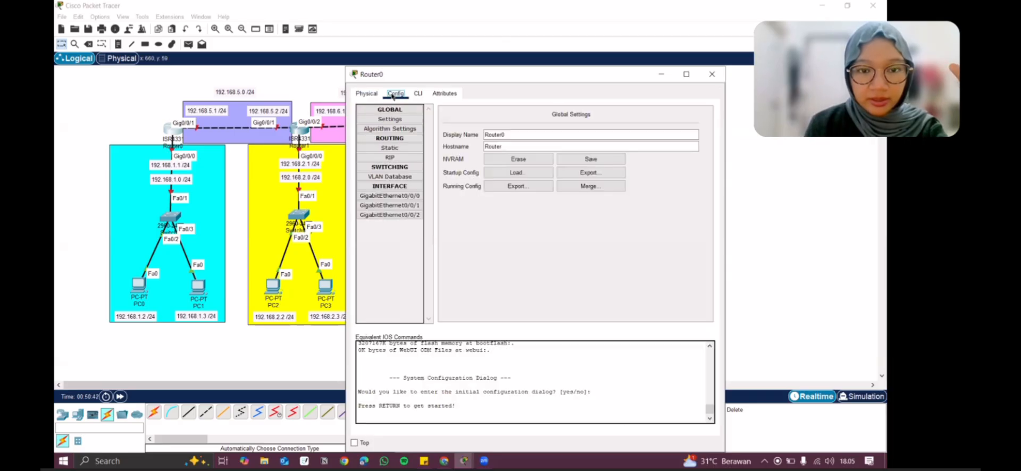
left_click(394, 195)
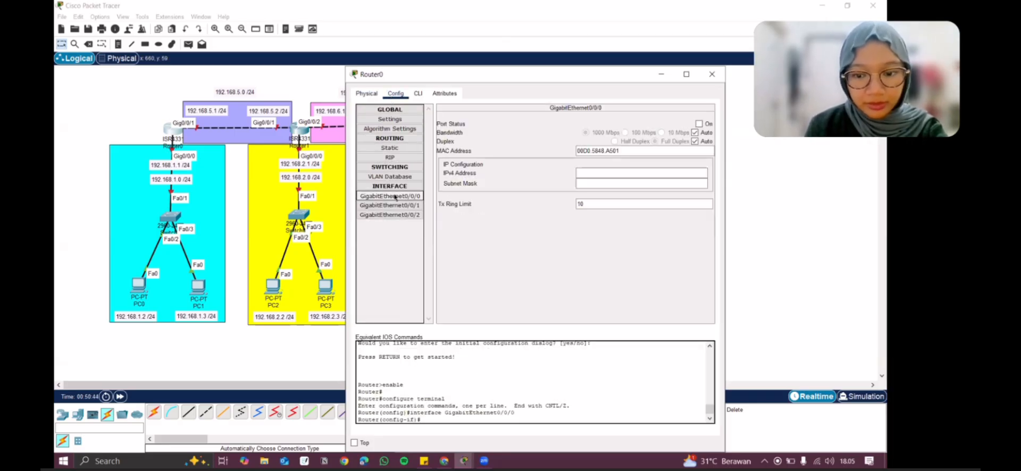
left_click(607, 173)
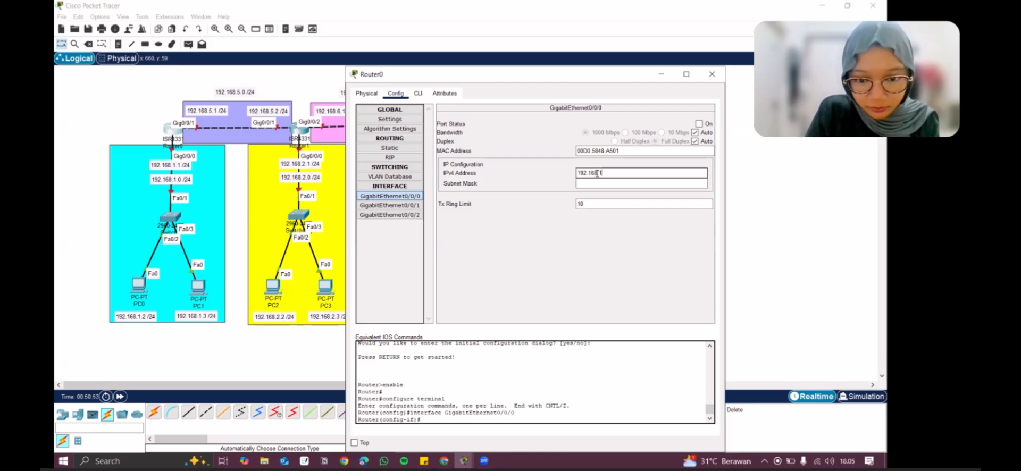
key("Tab")
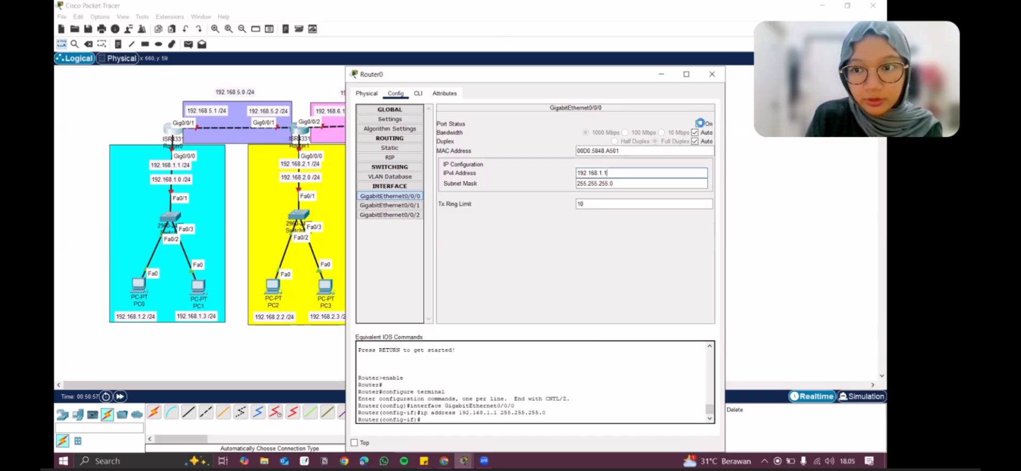
left_click(699, 124)
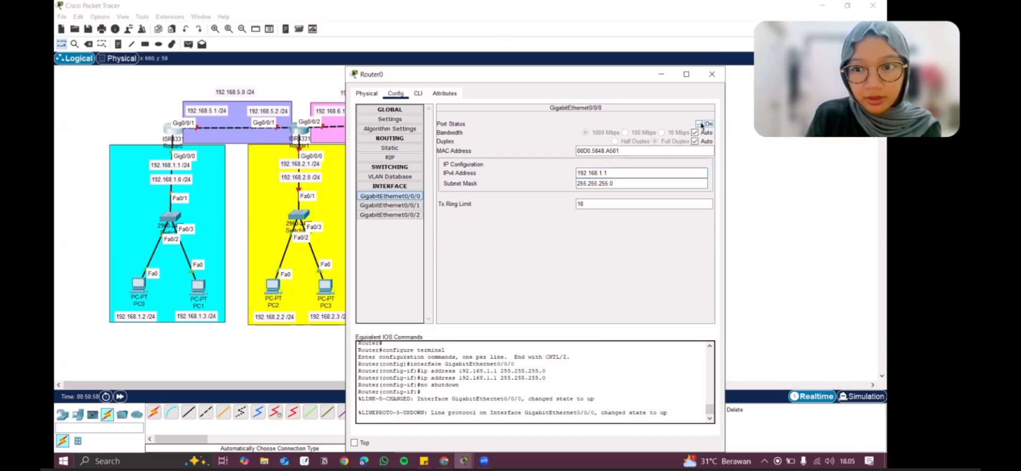
Give Router0's GigabitEthernet0/0/1 interface the IPv4 address 192.168.5.1 with mask 255.255.255.0, turn the port on and close the router's configuration
left_click(381, 205)
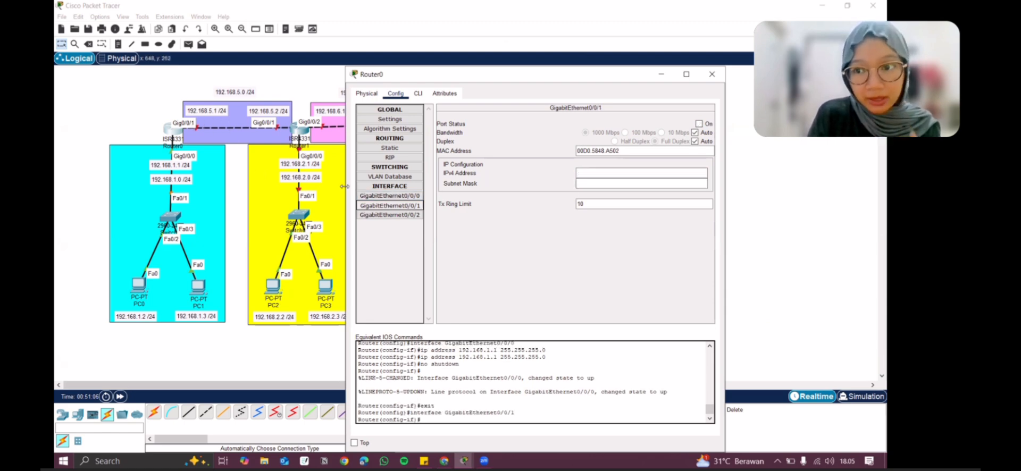
left_click(628, 173)
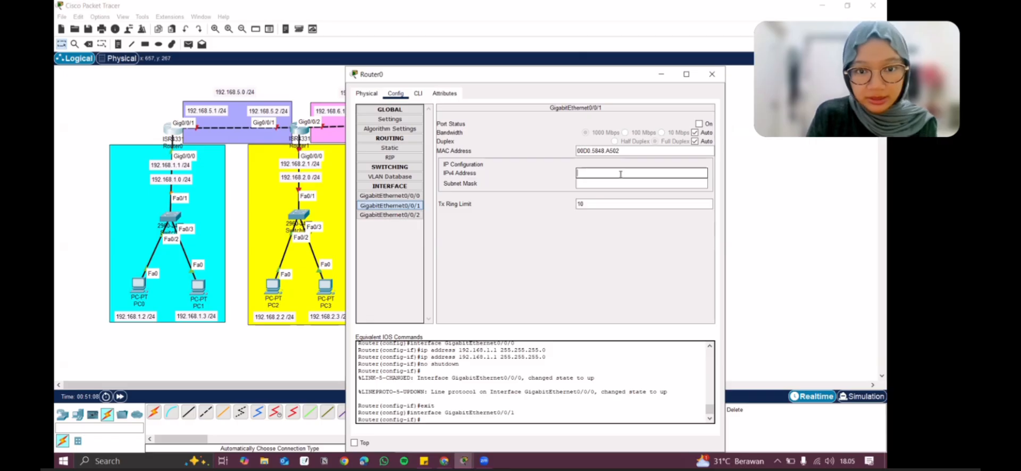
type("192.168")
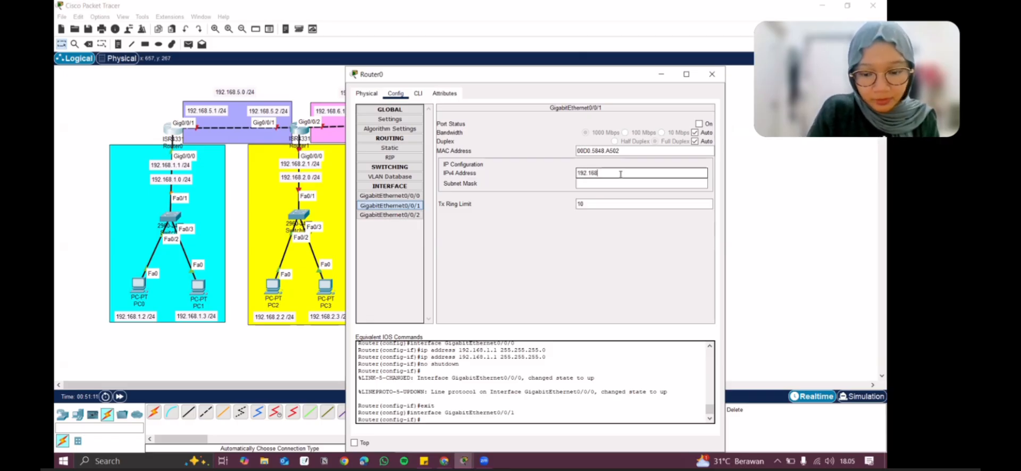
type(".5.1")
key("Tab")
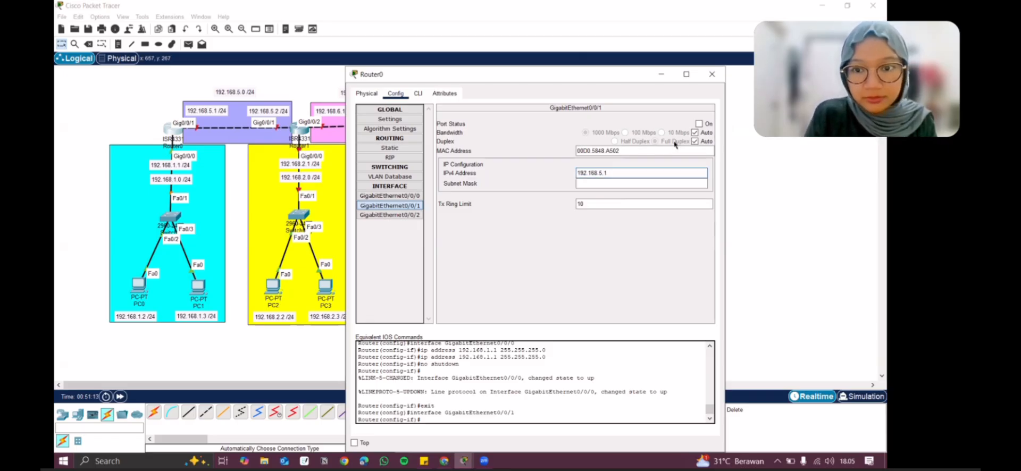
left_click(698, 124)
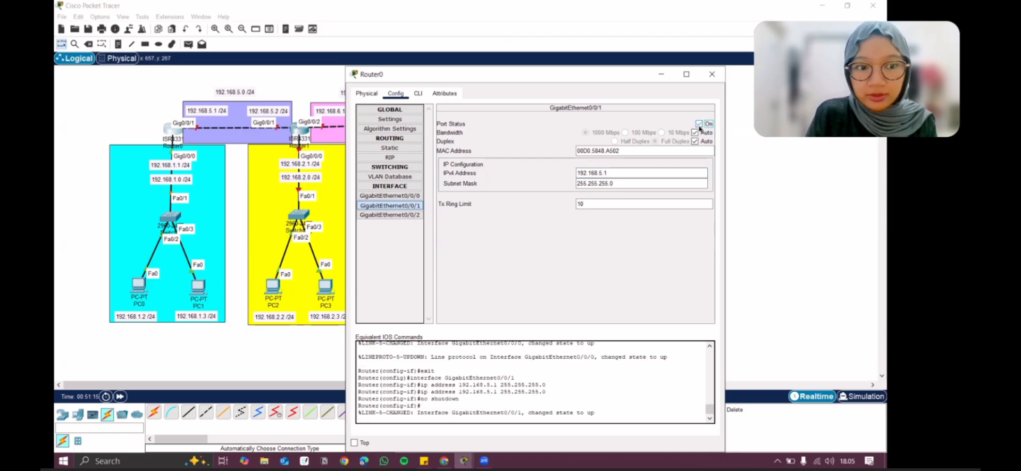
left_click(712, 74)
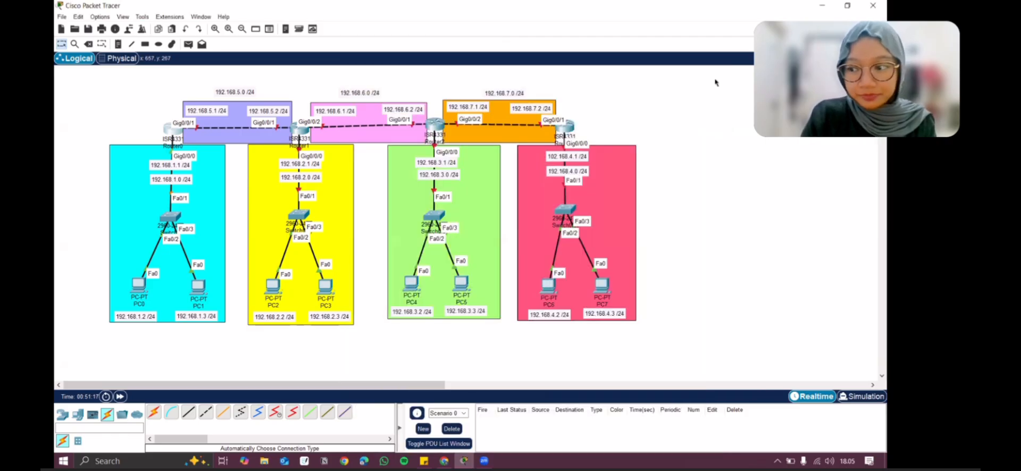
Give Router1's GigabitEthernet0/0/0 interface the IPv4 address 192.168.2.1 with subnet mask 255.255.255.0 and turn the port on
left_click(296, 126)
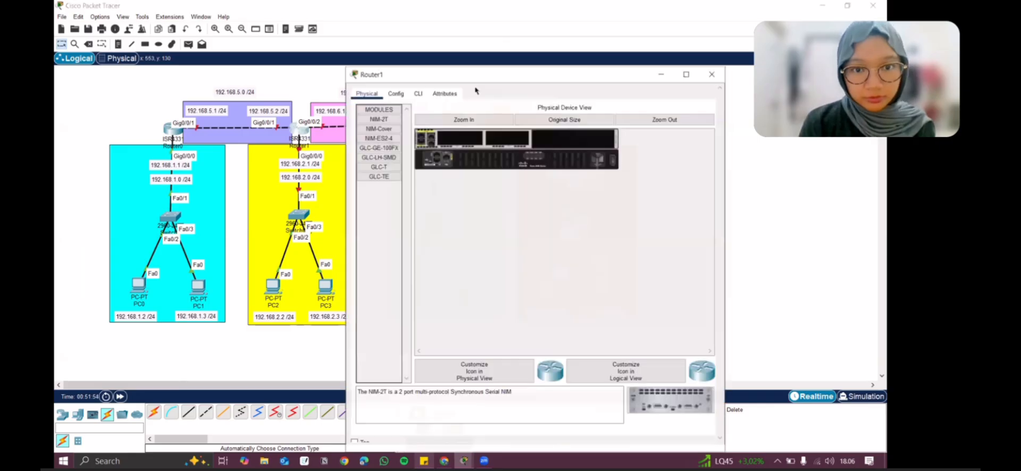
left_click_drag(506, 77, 165, 74)
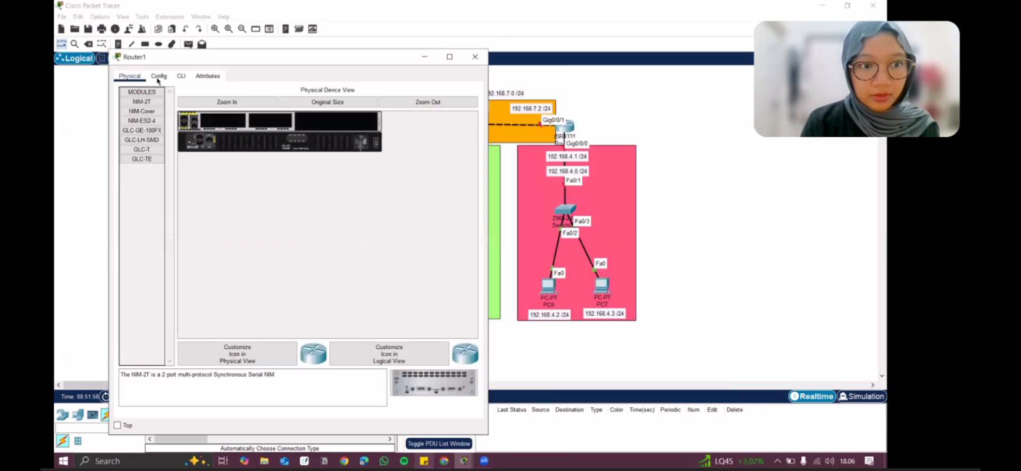
left_click(158, 76)
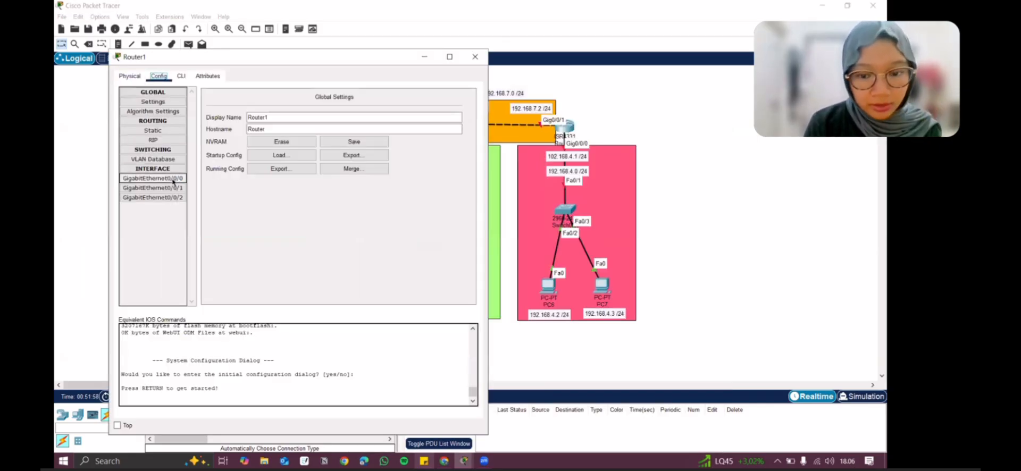
left_click(153, 179)
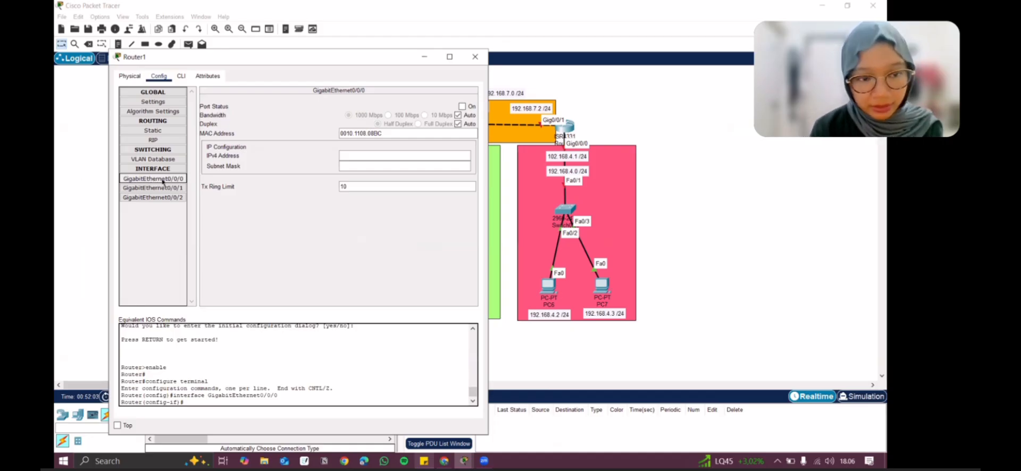
left_click(354, 153)
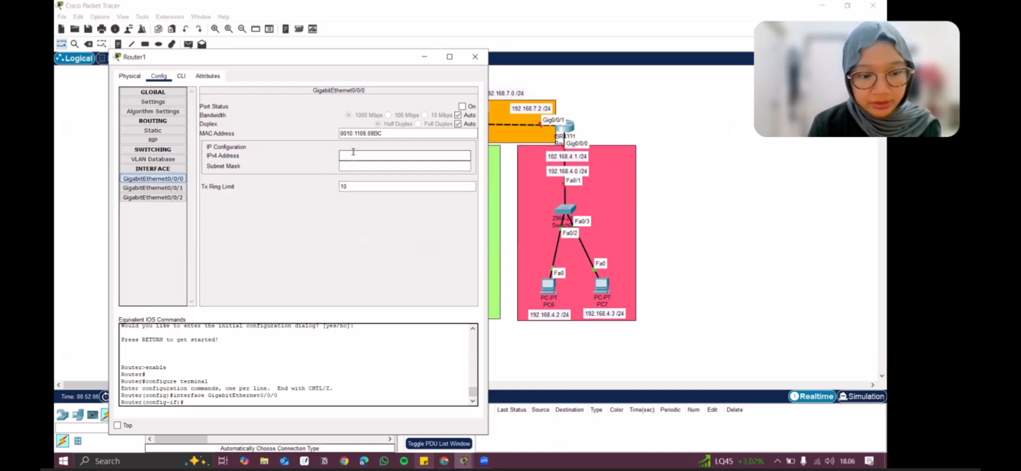
type("192.168")
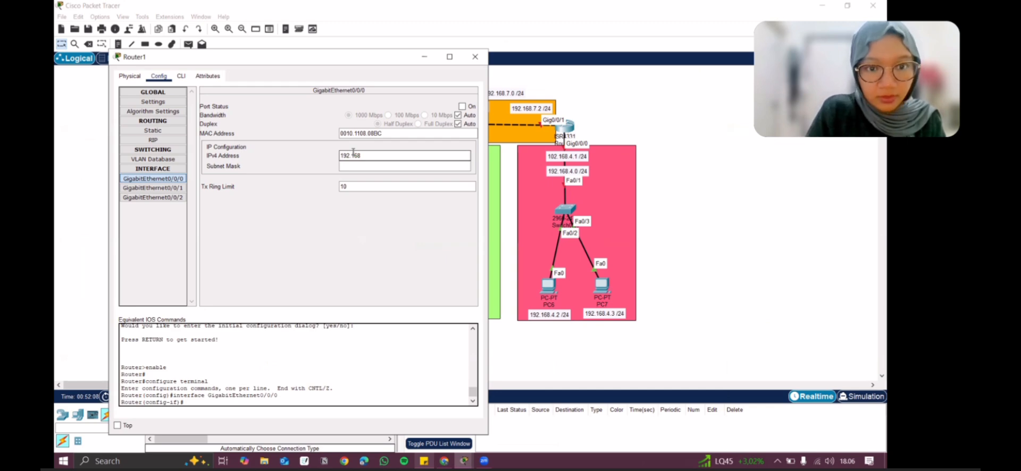
type(".2.1")
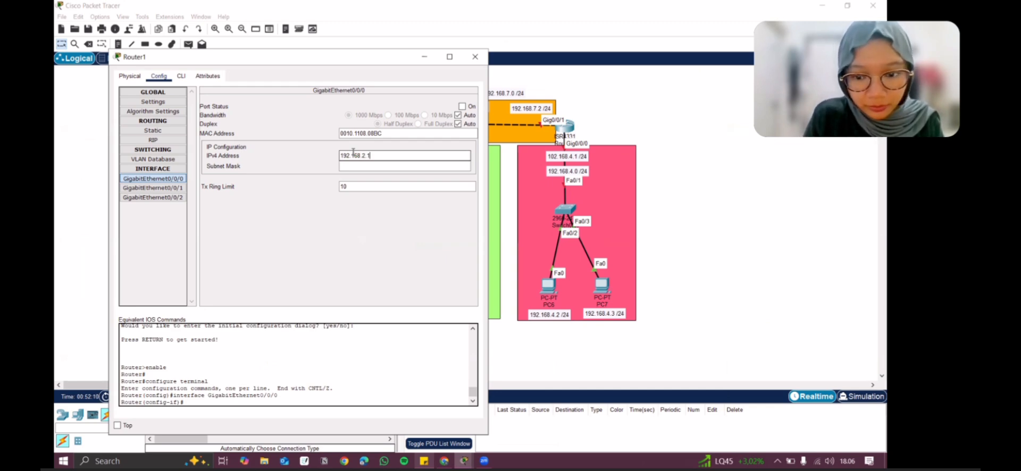
key("Return")
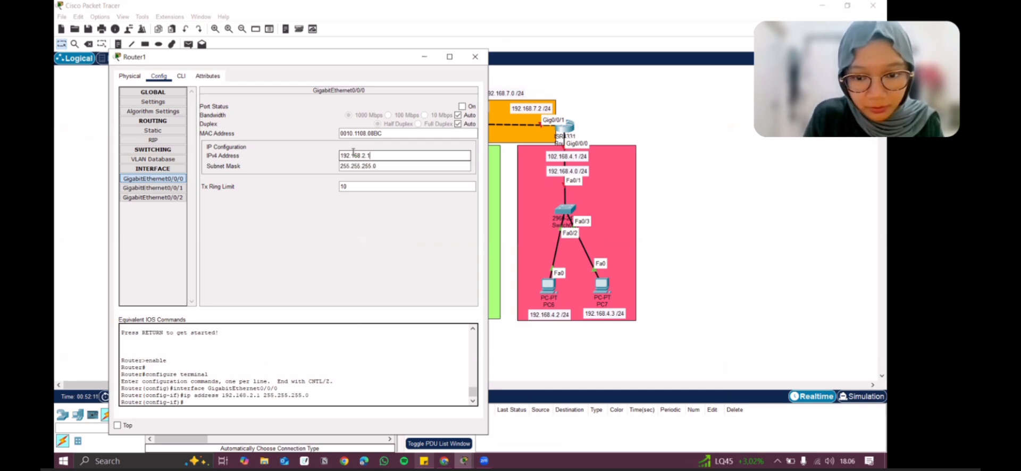
left_click(464, 106)
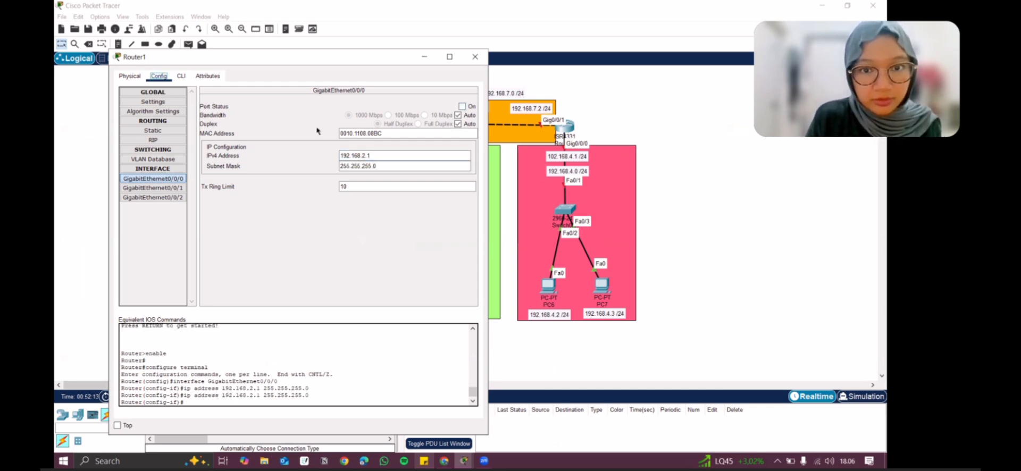
Give Router1's GigabitEthernet0/0/1 interface the IPv4 address 192.168.5.2 with subnet mask 255.255.255.0 and turn the port on
left_click(173, 188)
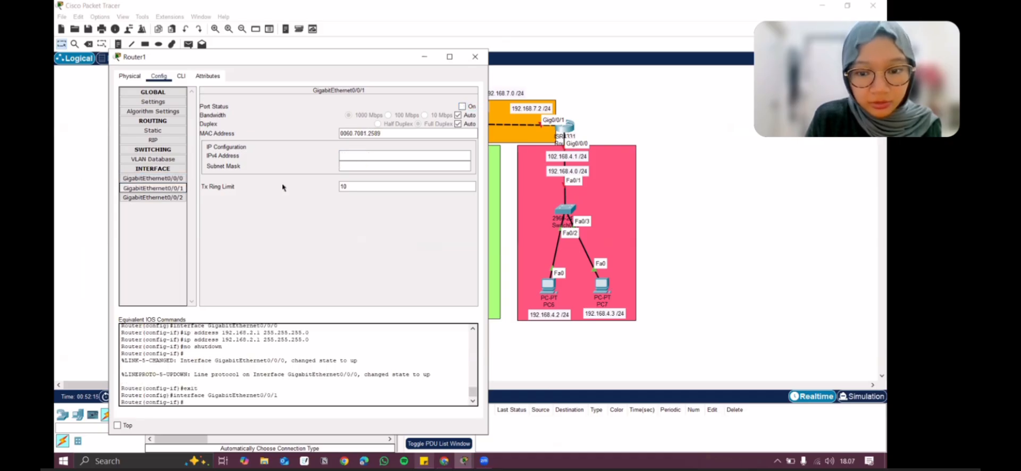
left_click(347, 155)
type("192")
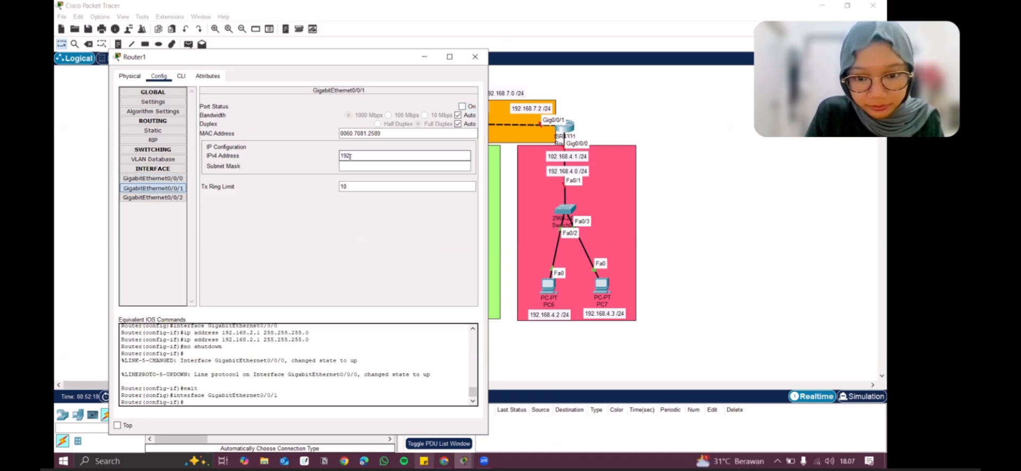
type(".168")
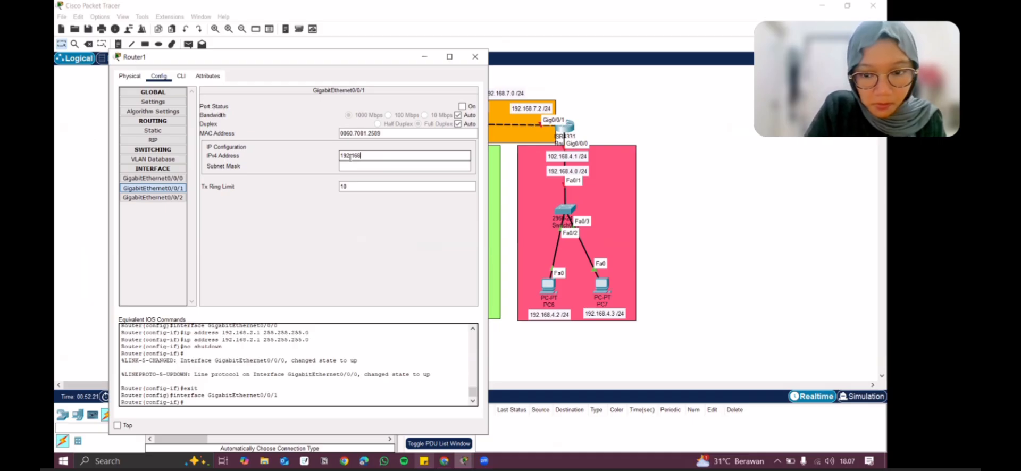
type(".5.2")
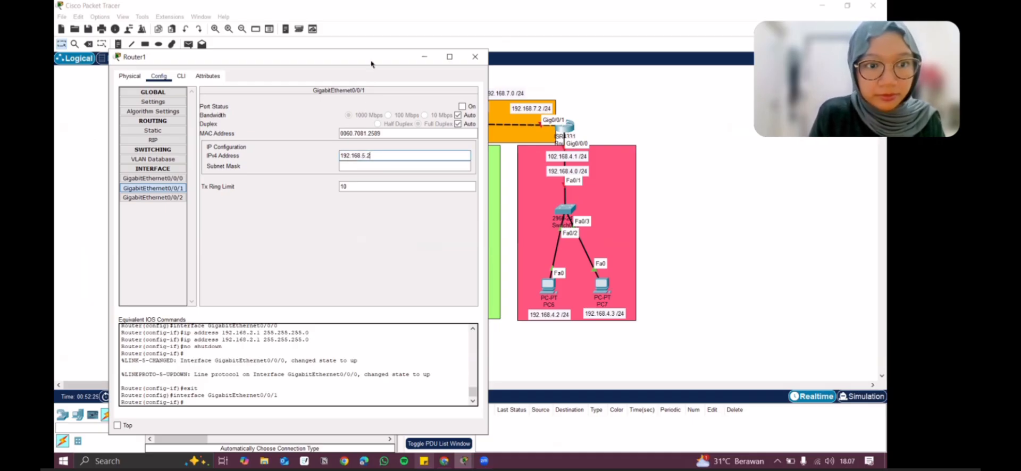
left_click_drag(371, 64, 664, 65)
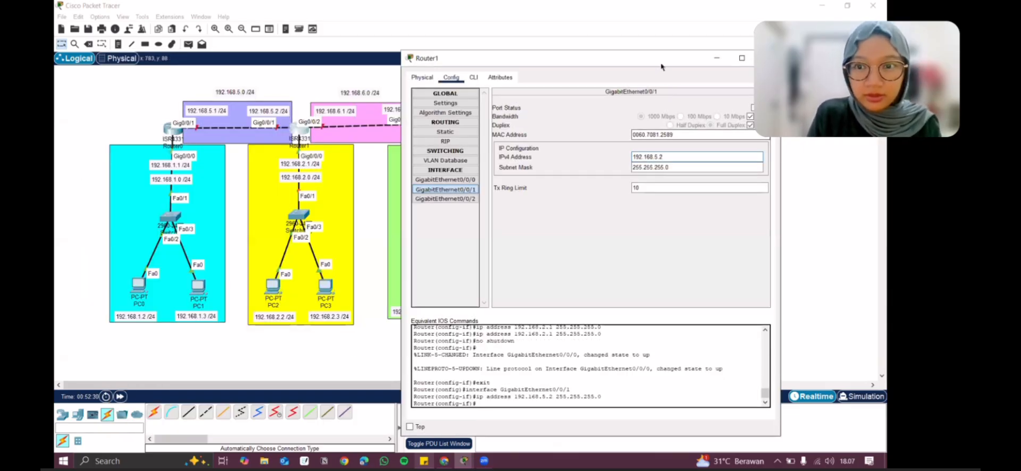
key("Return")
left_click_drag(665, 64, 548, 65)
left_click(636, 107)
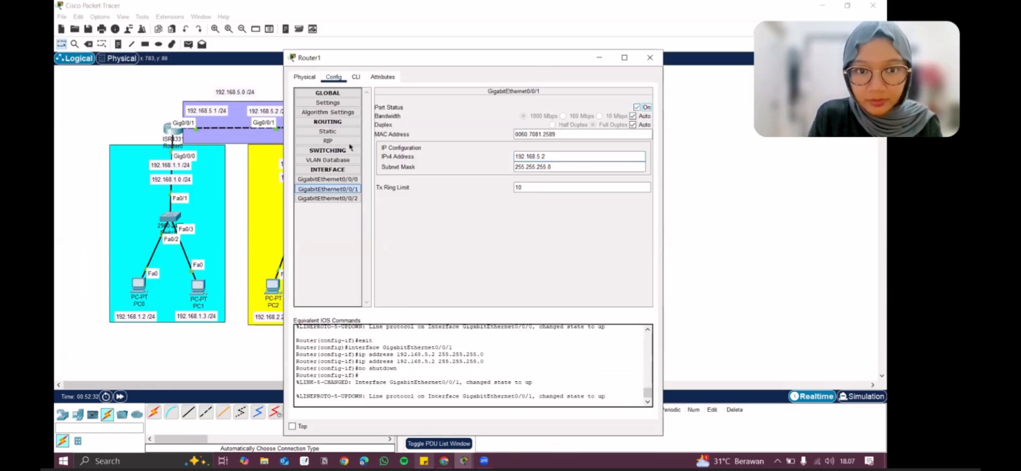
Give Router1's GigabitEthernet0/0/2 interface the IPv4 address 192.168.6.1 with mask 255.255.255.0, turn the port on and close the router's configuration
left_click(343, 199)
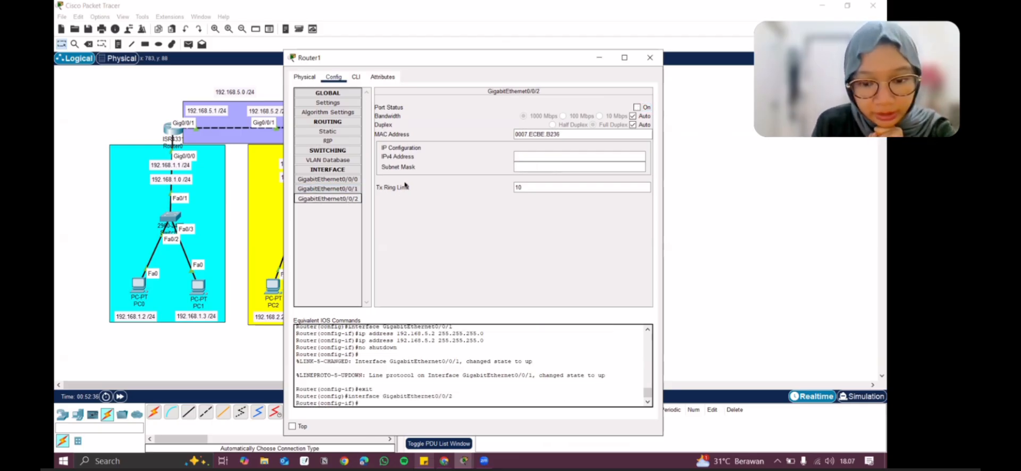
left_click(530, 156)
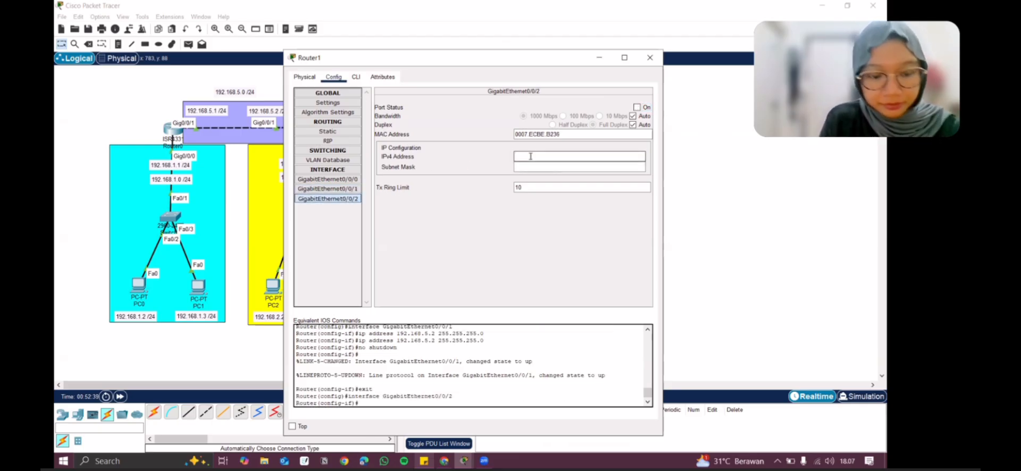
type("192.168.6.1")
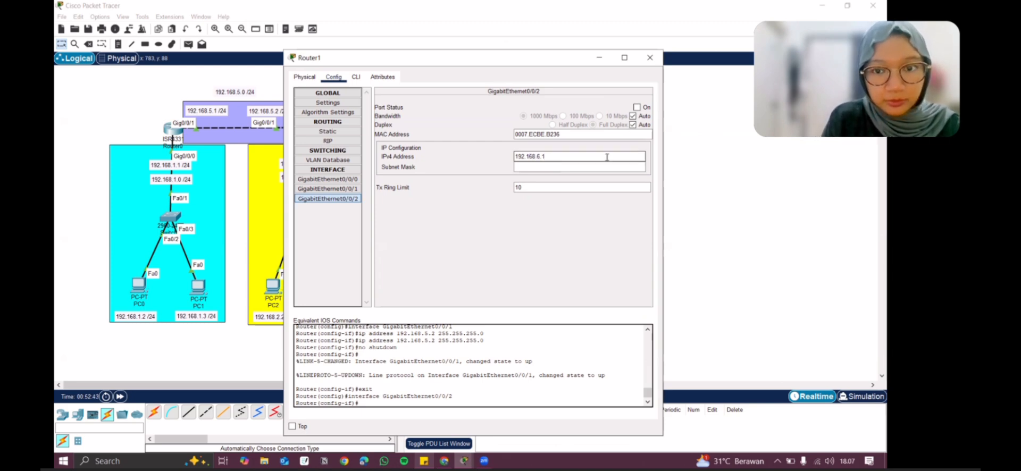
key("Tab")
left_click(640, 108)
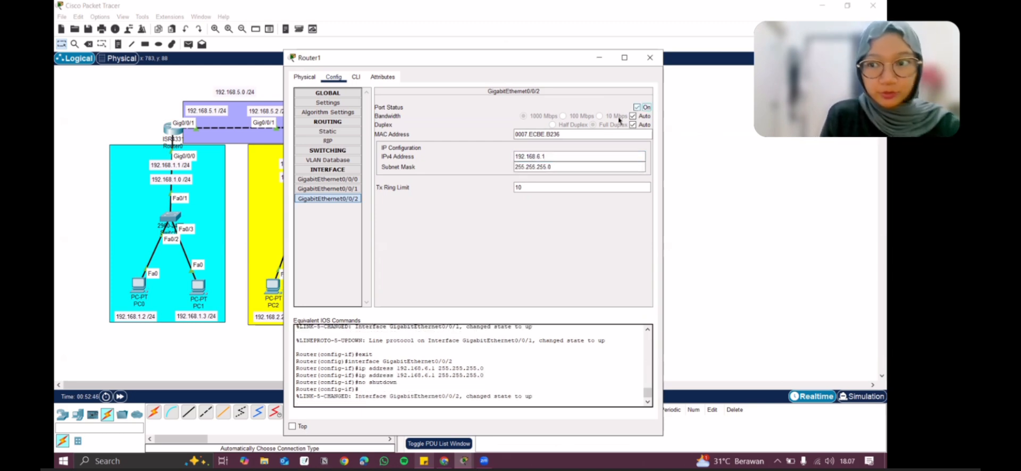
left_click(647, 58)
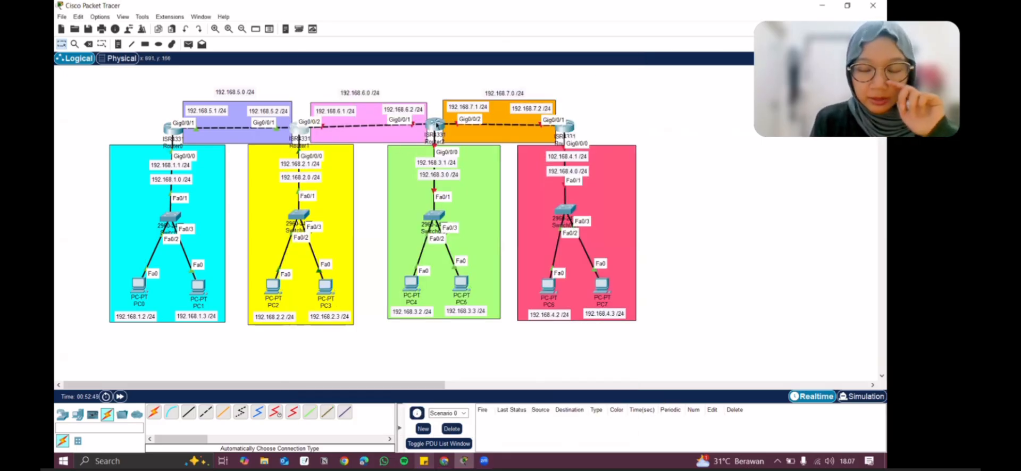
Open Router2's configuration settings, keeping the addressing labels in the topology visible beside the window
left_click(436, 125)
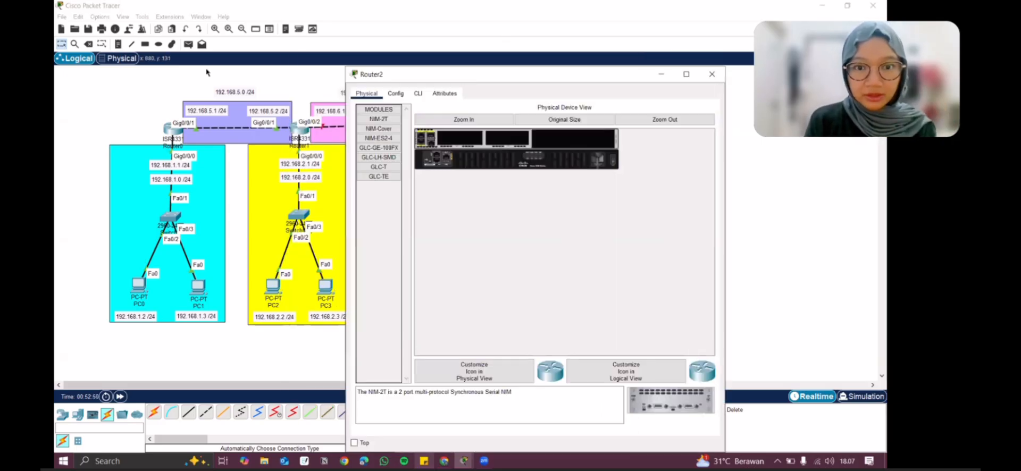
left_click_drag(208, 72, 635, 76)
left_click(571, 95)
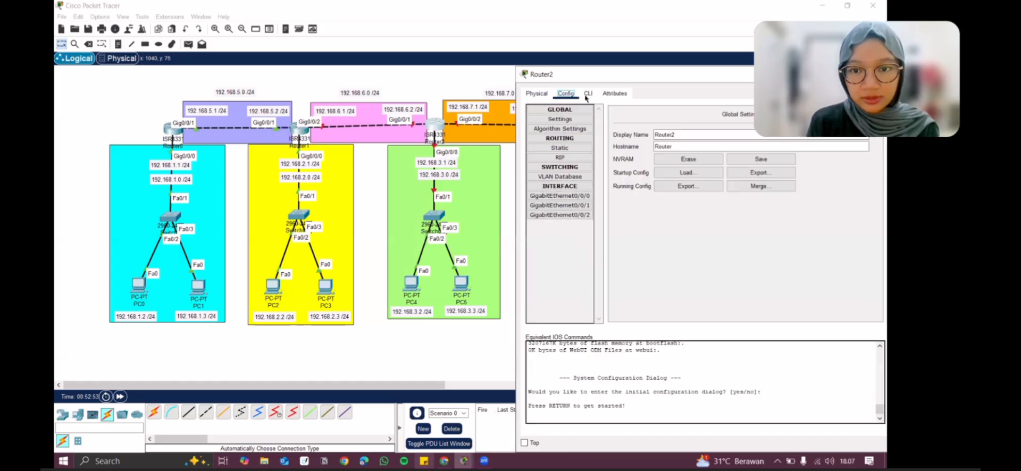
Assign 192.168.3.1 with mask 255.255.255.0 to Router2's GigabitEthernet0/0/0 and turn the port on
left_click(578, 196)
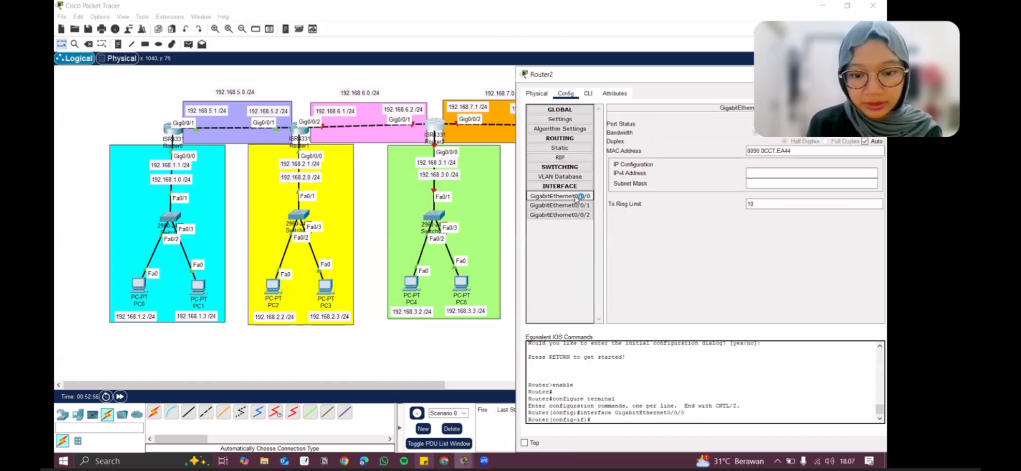
left_click(758, 172)
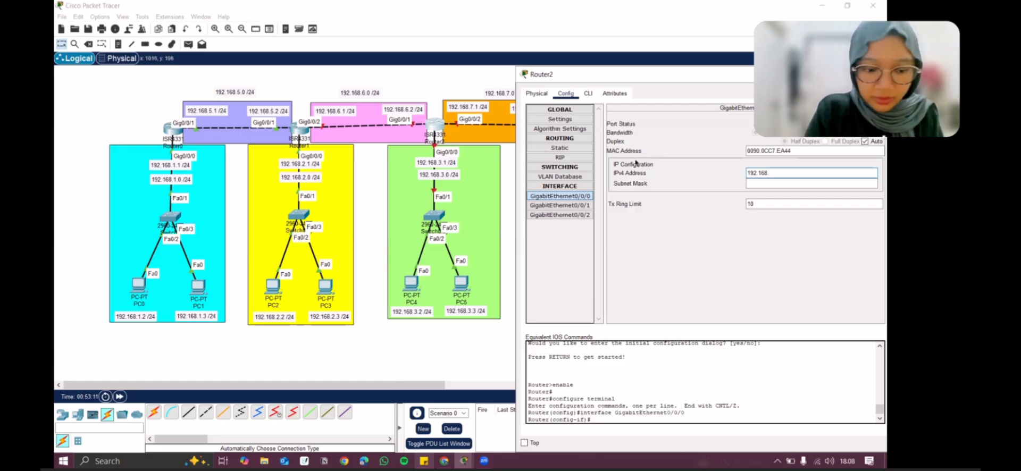
type("3.1")
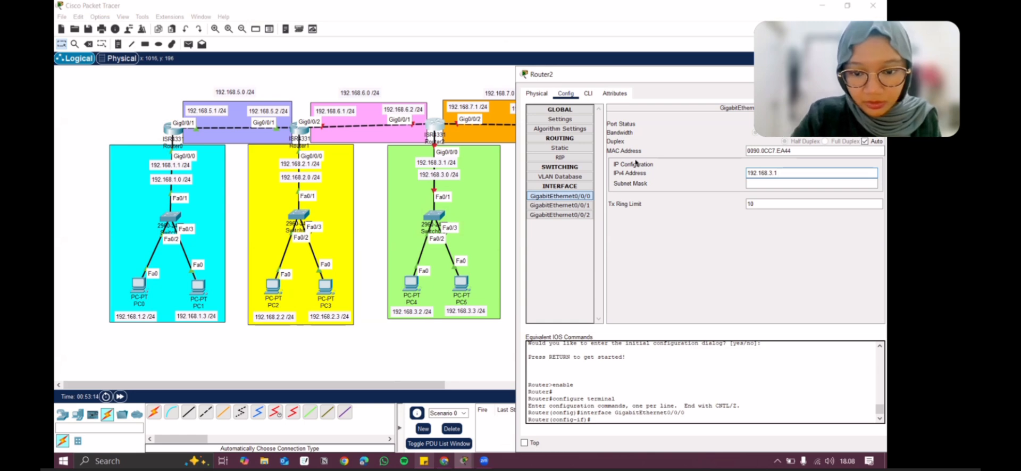
key("Return")
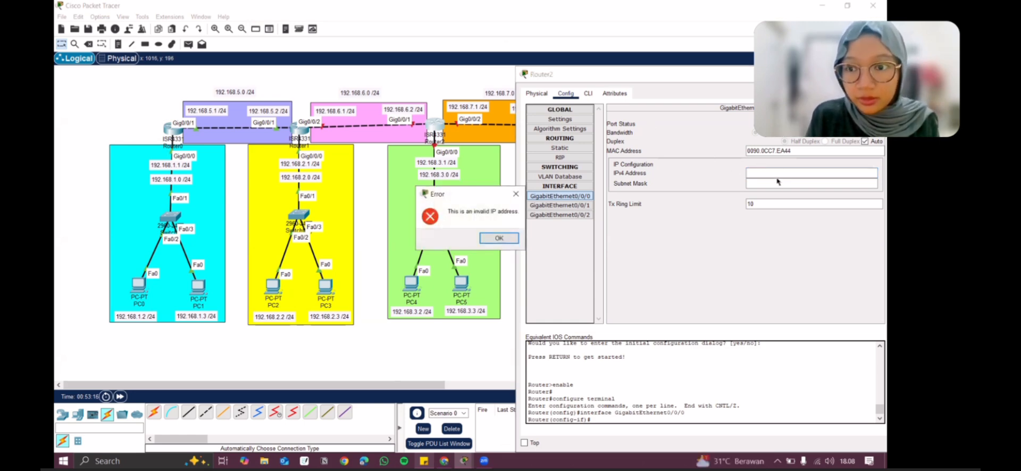
left_click(499, 238)
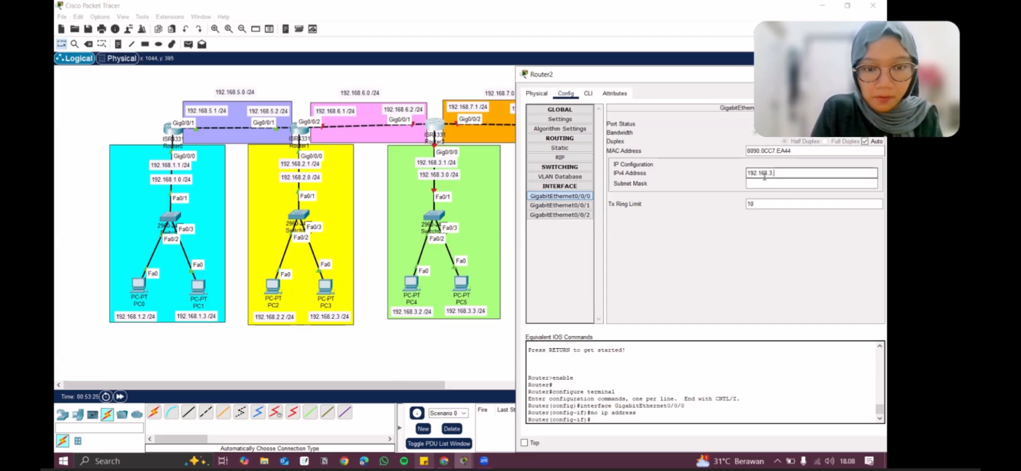
type("192.168.3.1")
key("Return")
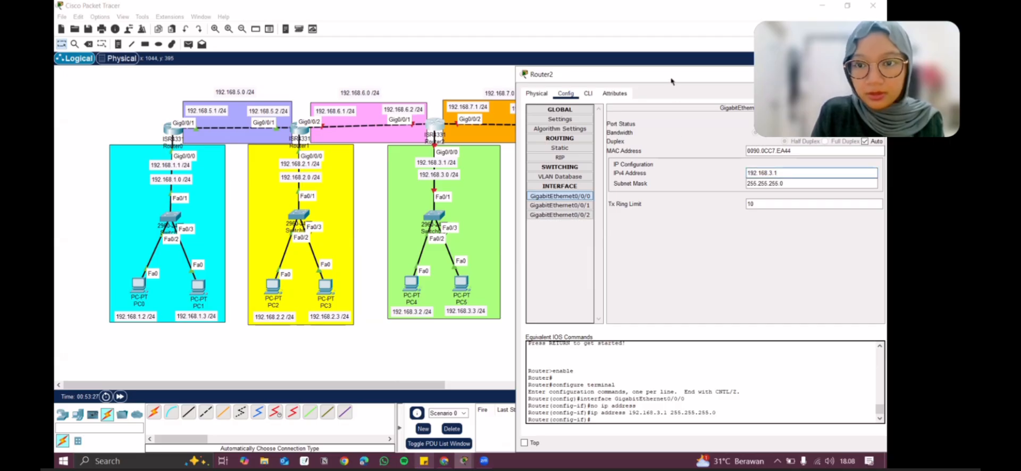
left_click_drag(672, 81, 517, 83)
left_click(713, 125)
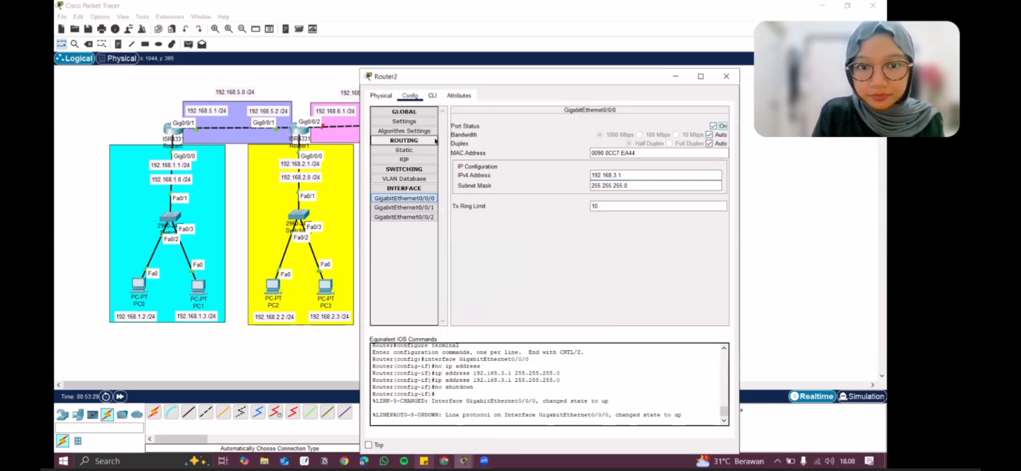
Assign 192.168.6.3 with mask 255.255.255.0 to Router2's GigabitEthernet0/0/1 and turn the port on
left_click(424, 212)
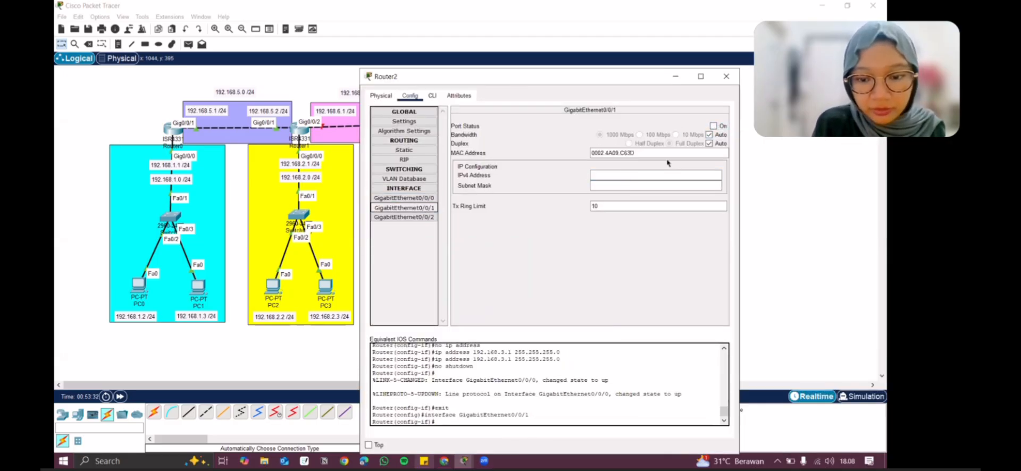
left_click(640, 176)
type("192.168.6.")
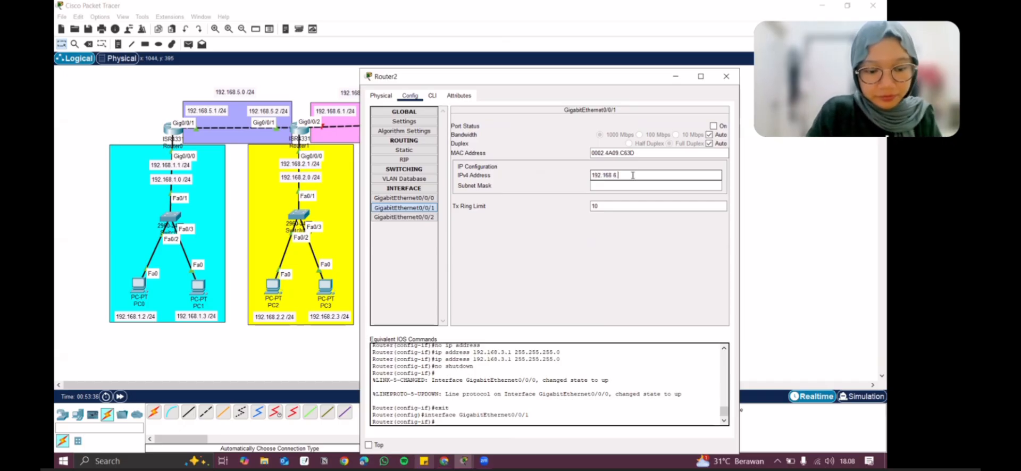
type("3")
key("Return")
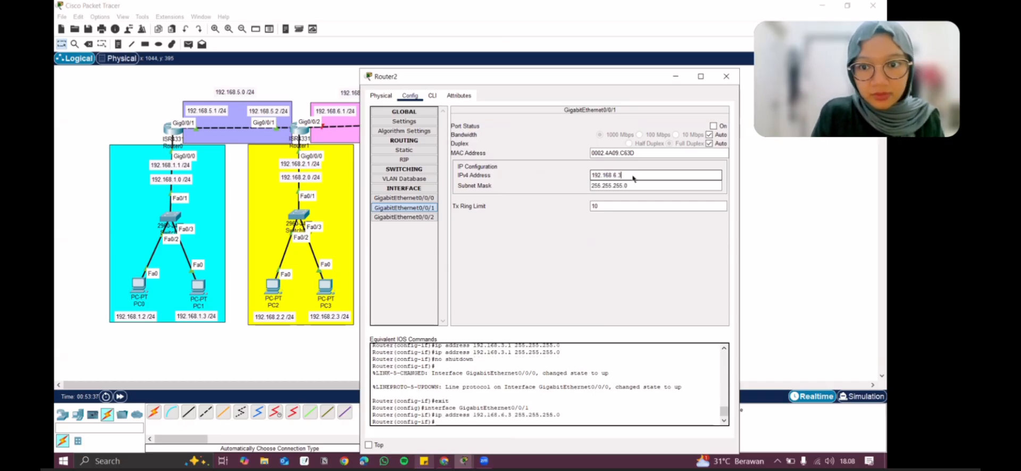
left_click(713, 126)
Assign 192.168.7.1 with mask 255.255.255.0 to Router2's GigabitEthernet0/0/2, turn the port on, and close the router's window
left_click(404, 217)
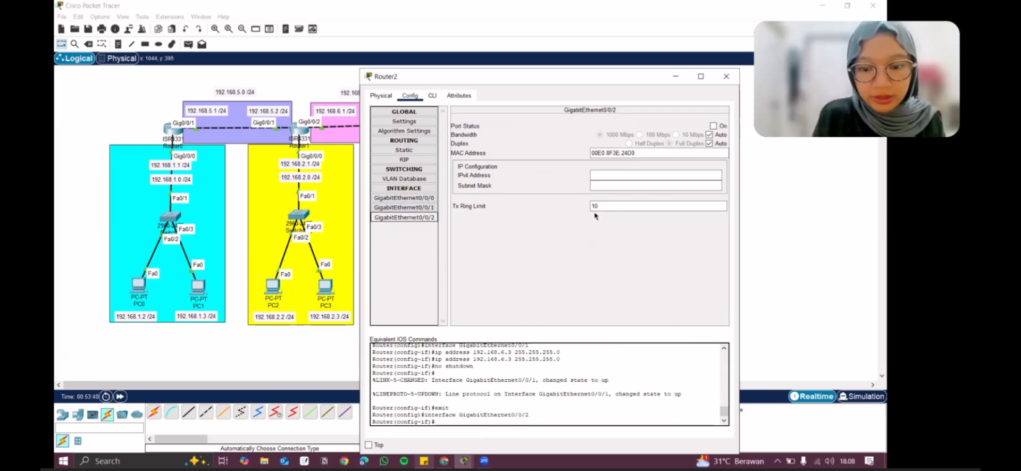
left_click(660, 175)
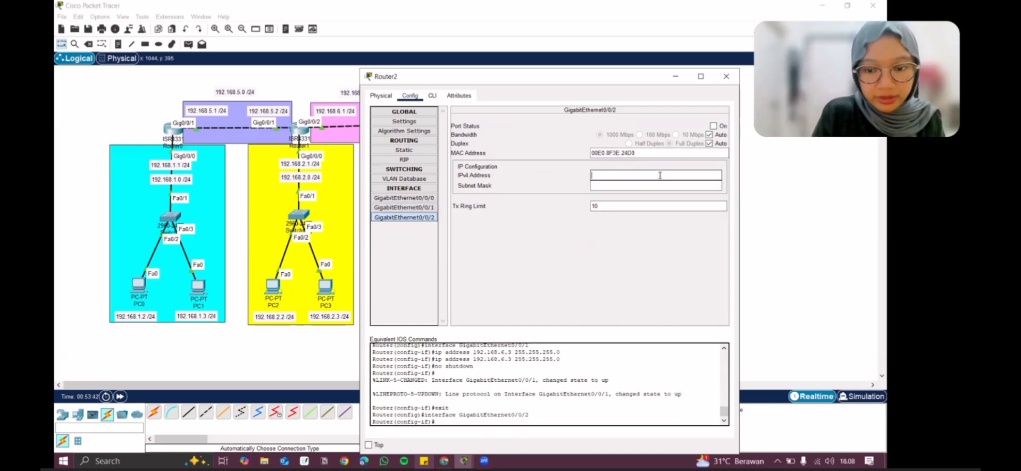
type("192.168.")
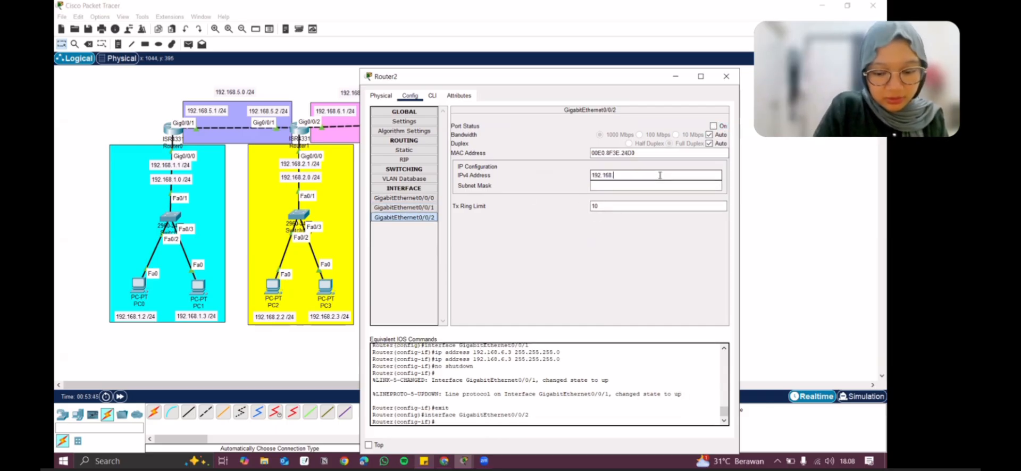
type("7.1")
key("Tab")
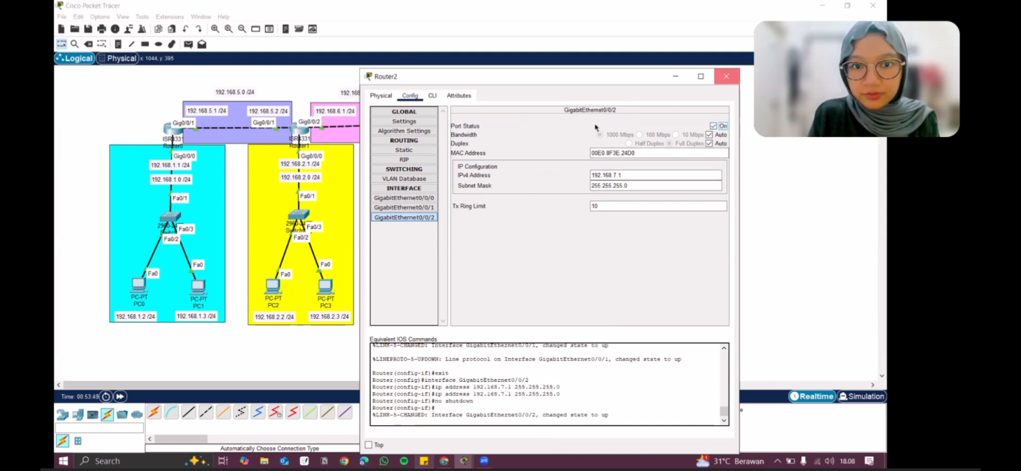
left_click(726, 76)
Assign 192.168.4.1 with mask 255.255.255.0 to Router3's GigabitEthernet0/0/0 and turn the port on
left_click(566, 127)
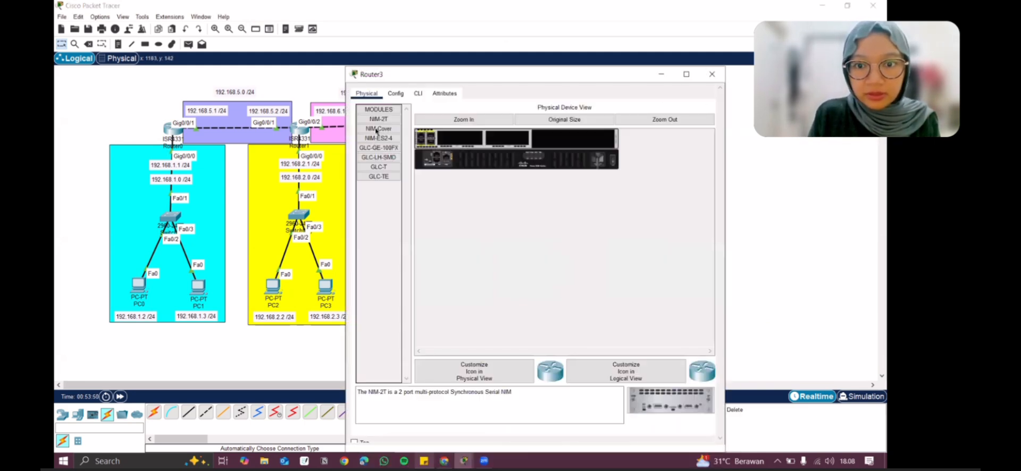
left_click(395, 93)
left_click(392, 205)
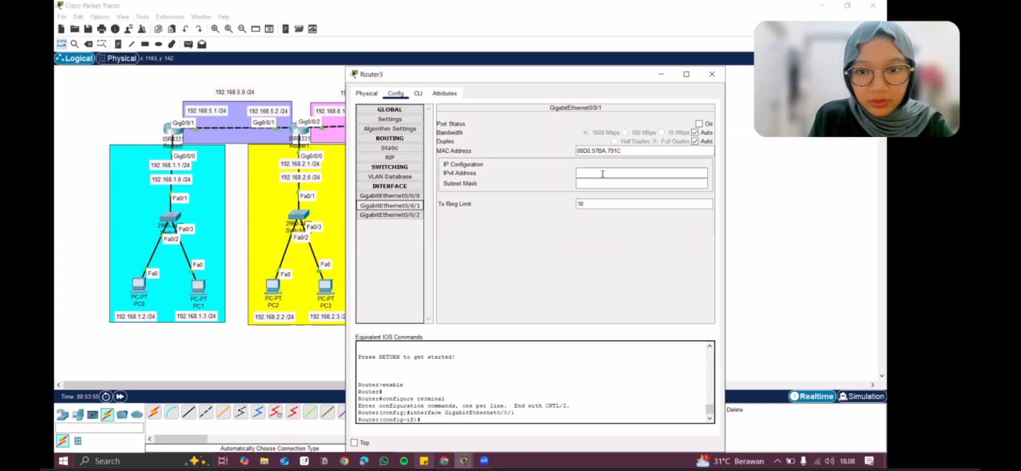
left_click(390, 197)
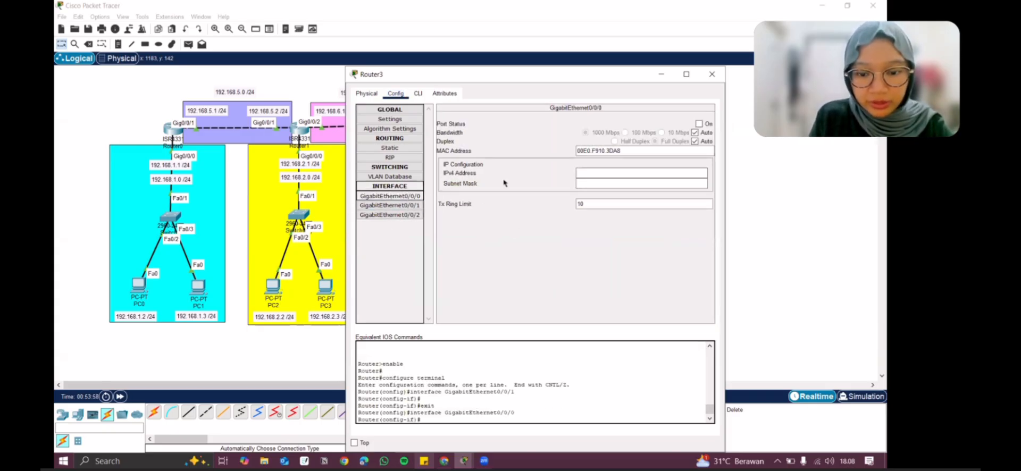
left_click(618, 171)
type("192")
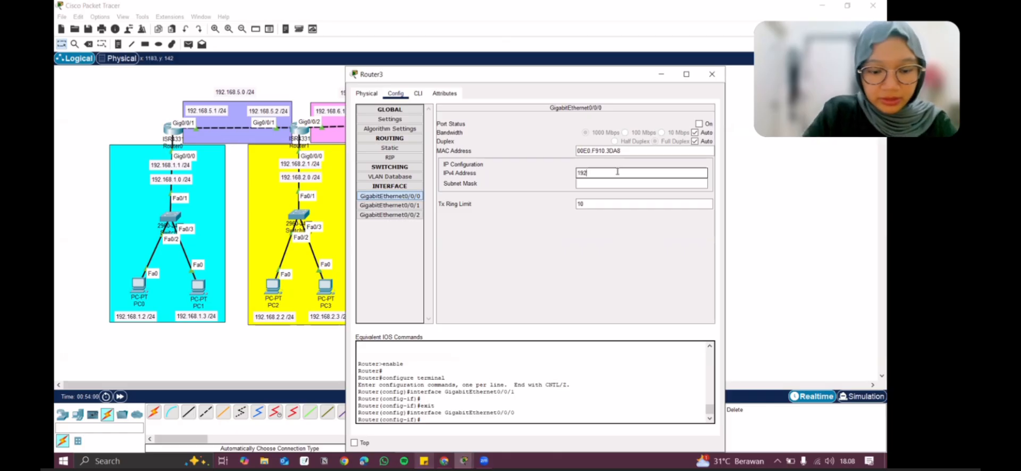
type(".168.4.1")
key("Tab")
left_click(699, 124)
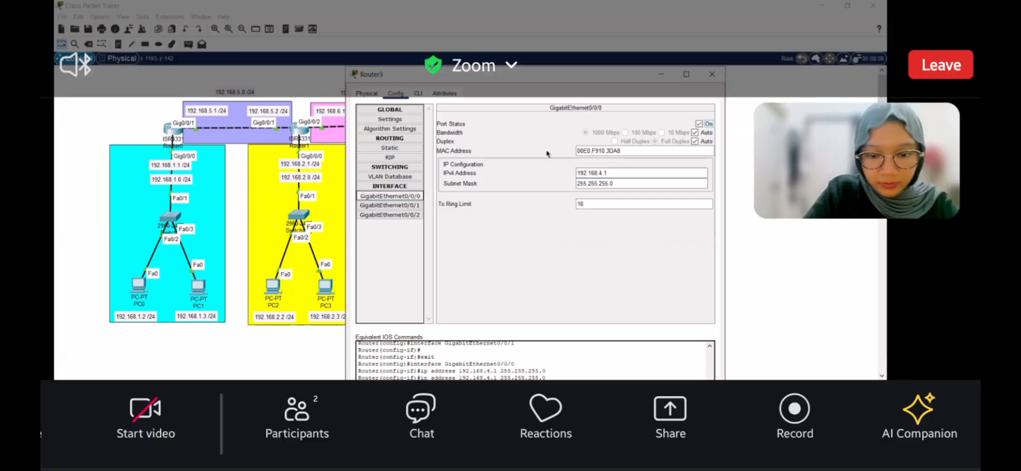
Assign 192.168.7.2 with mask 255.255.255.0 to Router3's GigabitEthernet0/0/1, turn the port on, and close the router's window
left_click(390, 206)
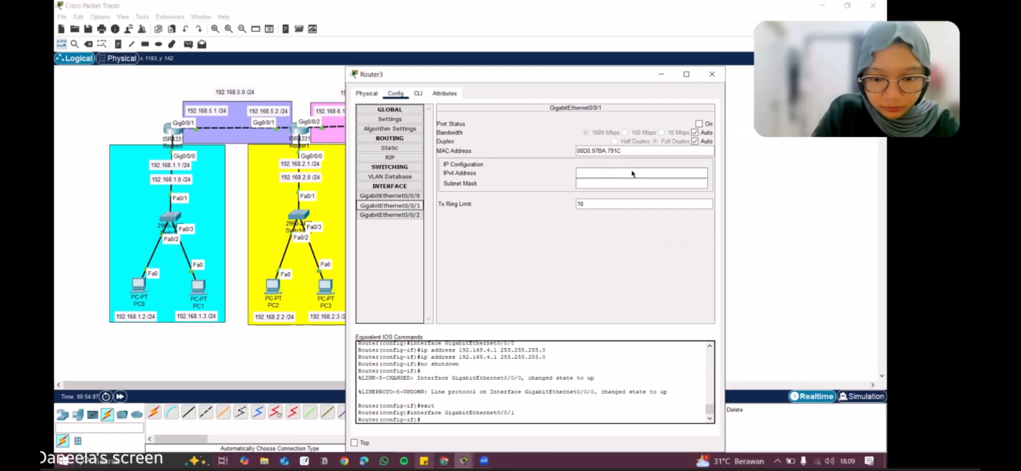
left_click(631, 174)
type("192.168")
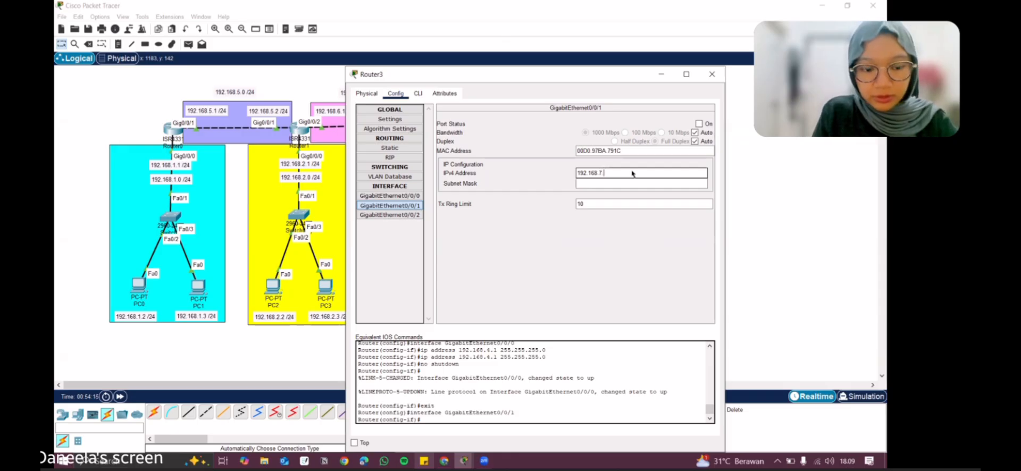
type(".7.2")
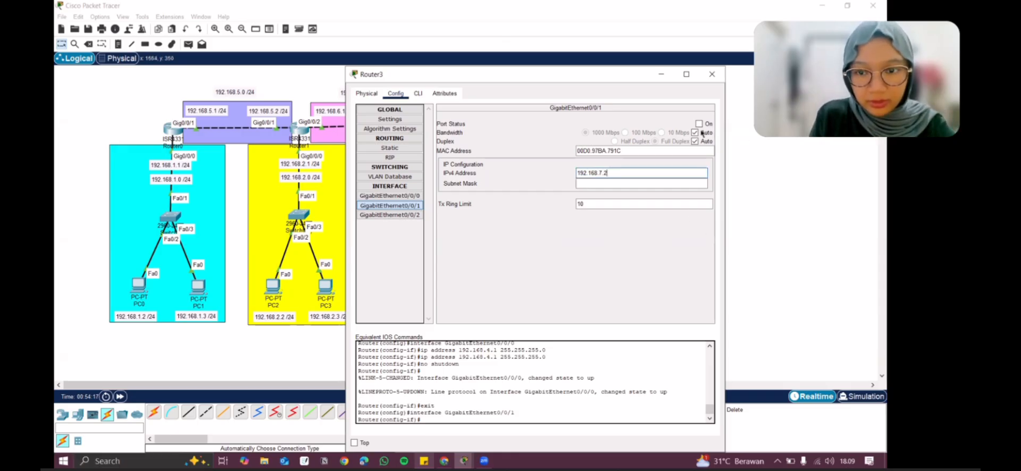
left_click(670, 182)
left_click(699, 124)
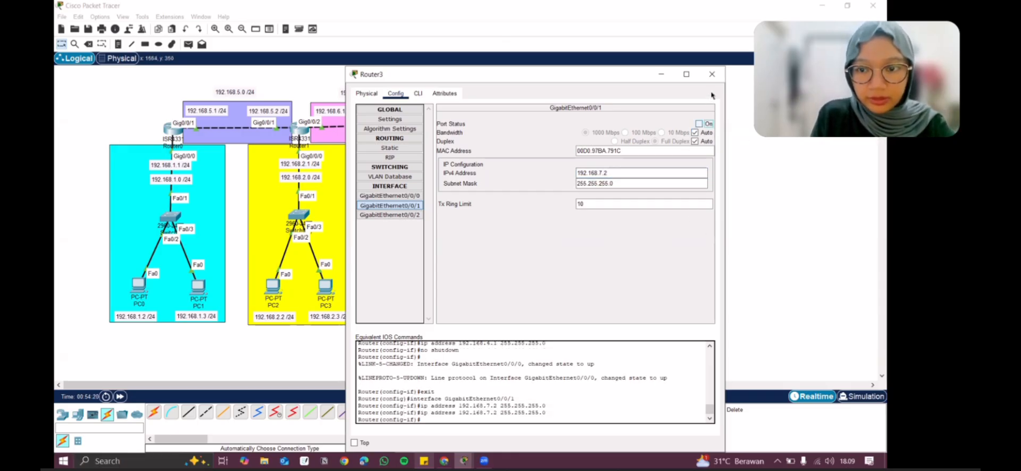
left_click(710, 77)
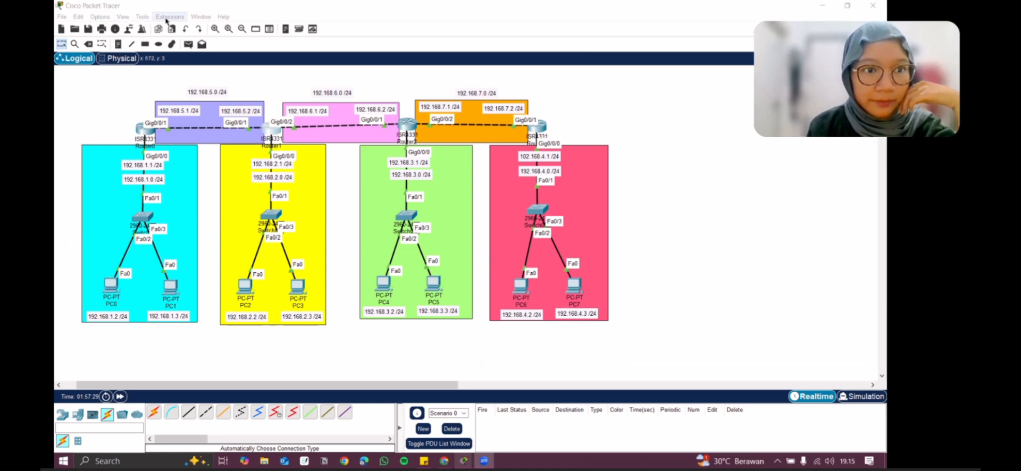
Turn off the preference that always shows port labels in the logical workspace
left_click(107, 19)
left_click(131, 30)
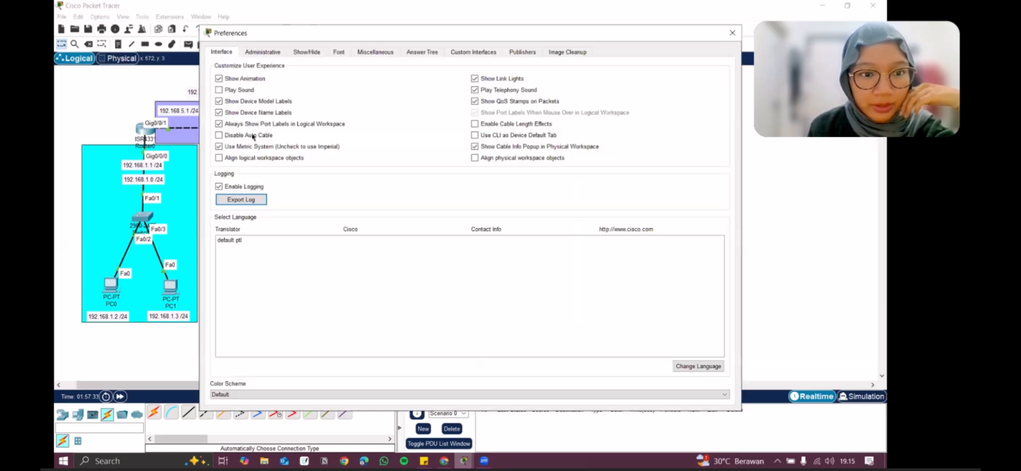
left_click(218, 124)
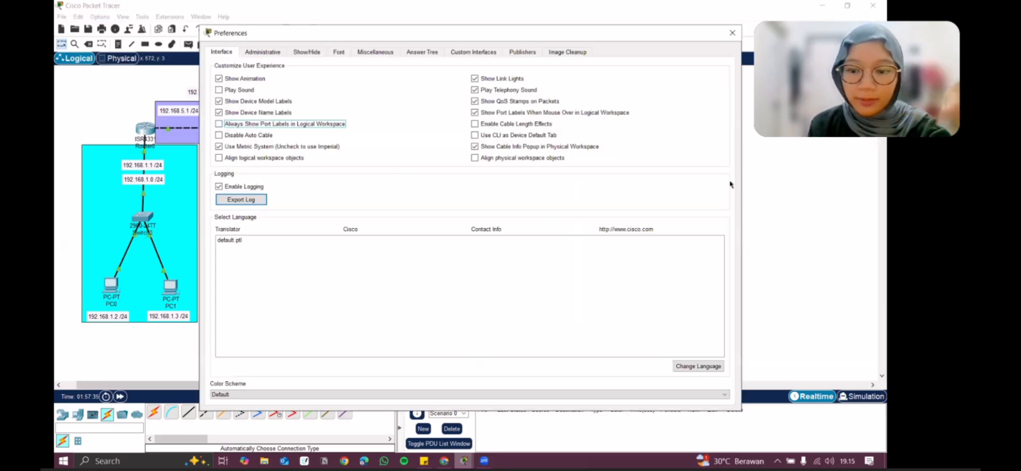
left_click(733, 32)
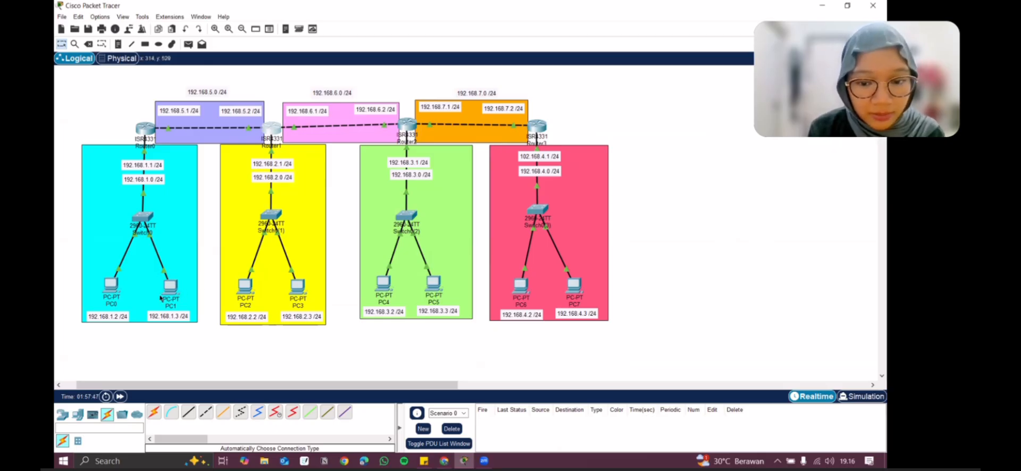
Ping PC2 at 192.168.2.2 from PC0's command prompt and examine the replies
left_click(112, 287)
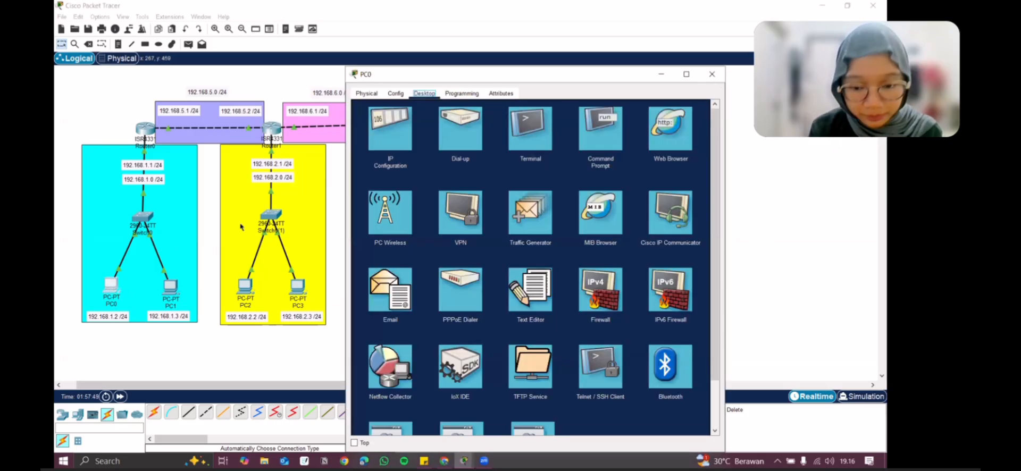
left_click(606, 142)
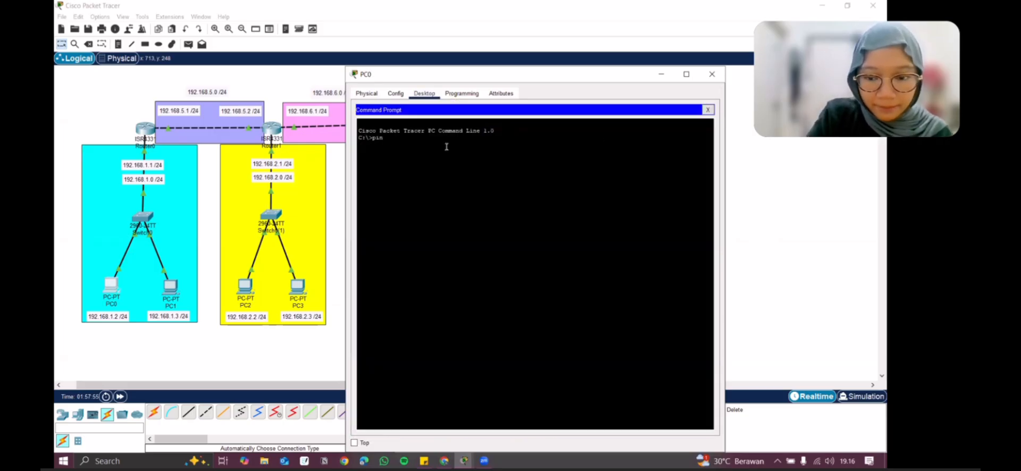
type("ping 19")
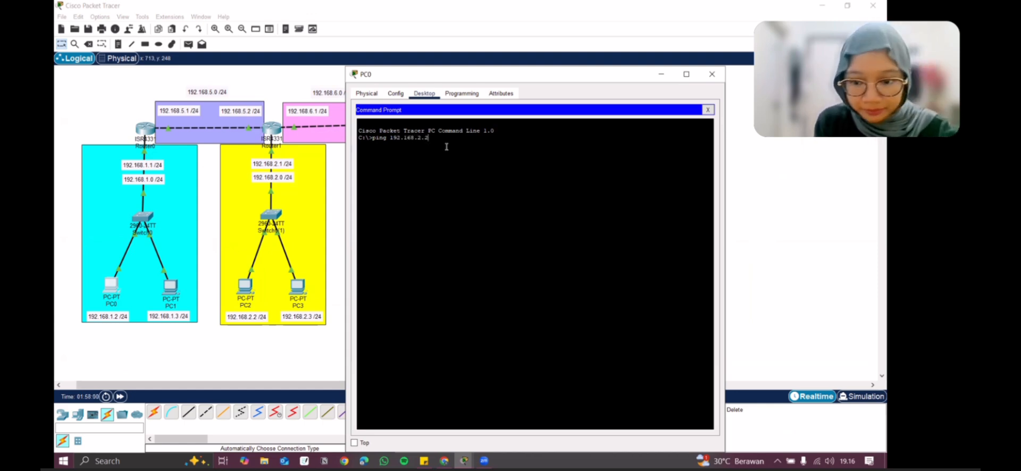
type("2.168.2.2")
key("Return")
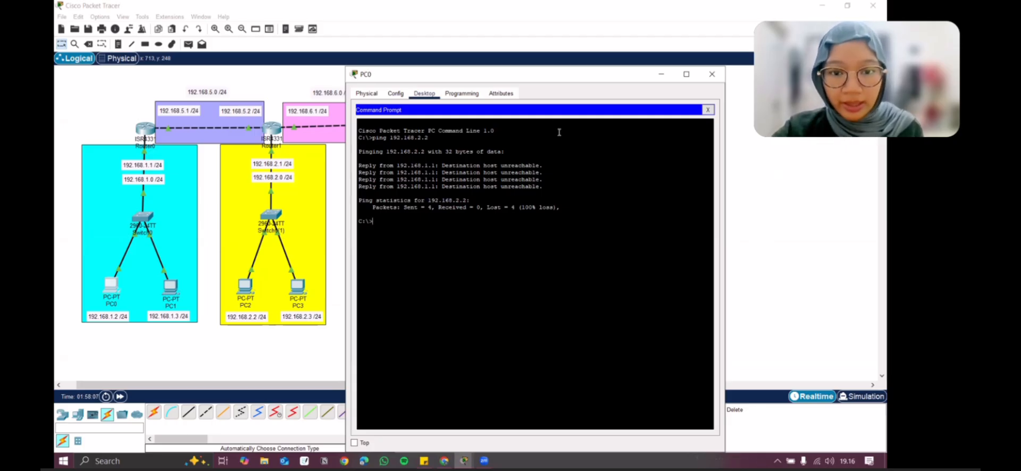
left_click_drag(499, 165, 543, 185)
left_click(537, 182)
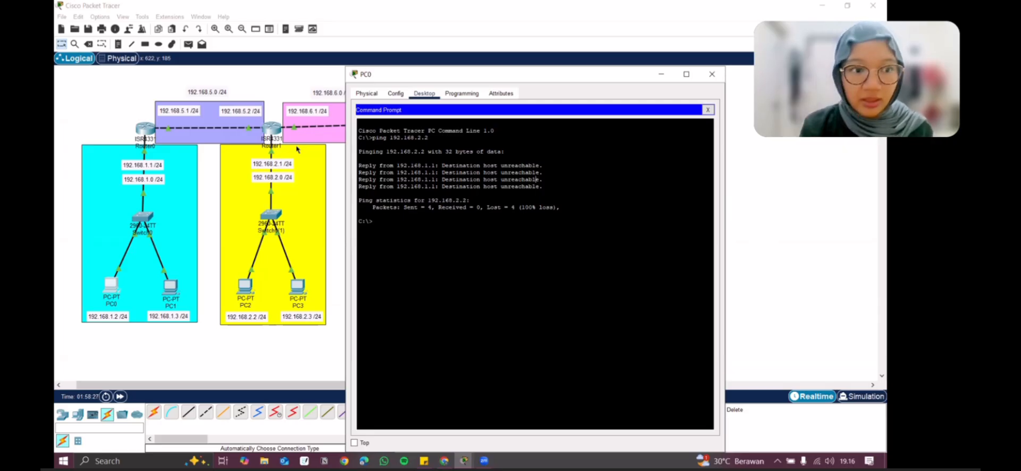
Open Router0's static routing settings and enter 192.168.2.0 as the destination network of a new route
left_click(150, 128)
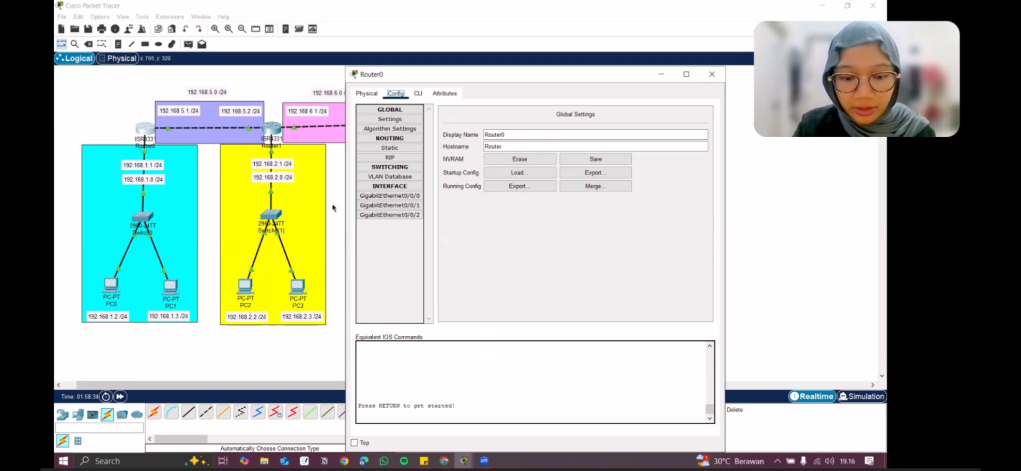
left_click(392, 148)
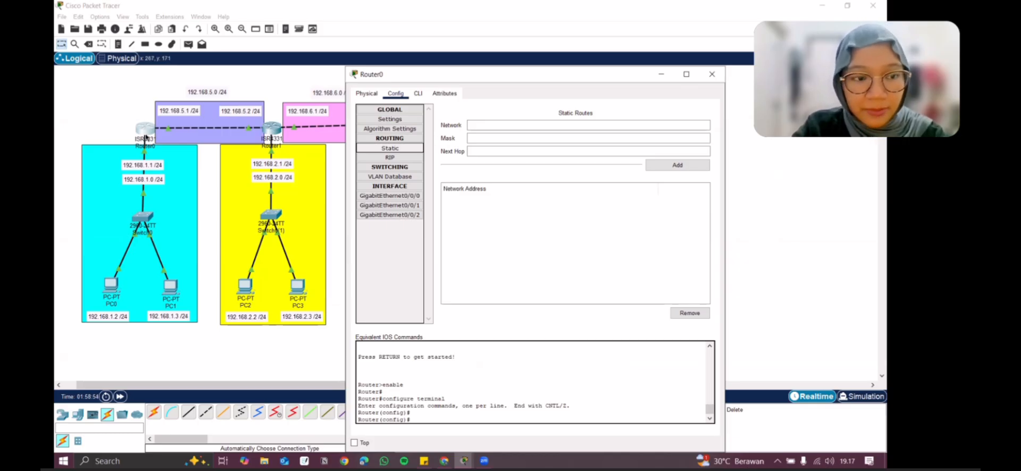
left_click(476, 74)
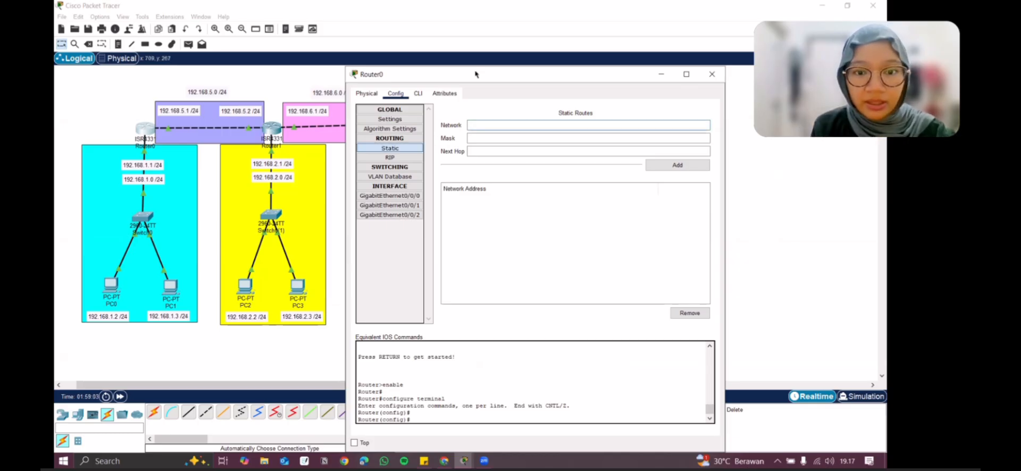
left_click_drag(476, 74, 658, 122)
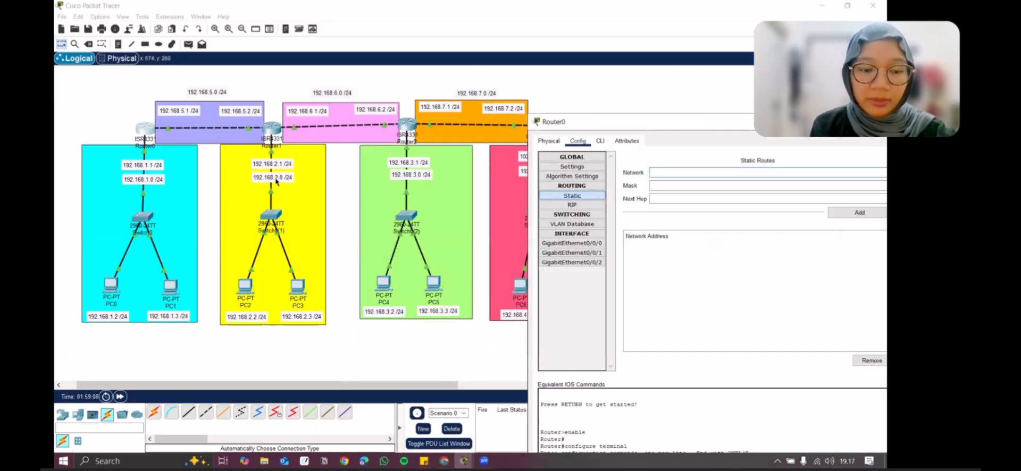
left_click_drag(580, 126, 331, 86)
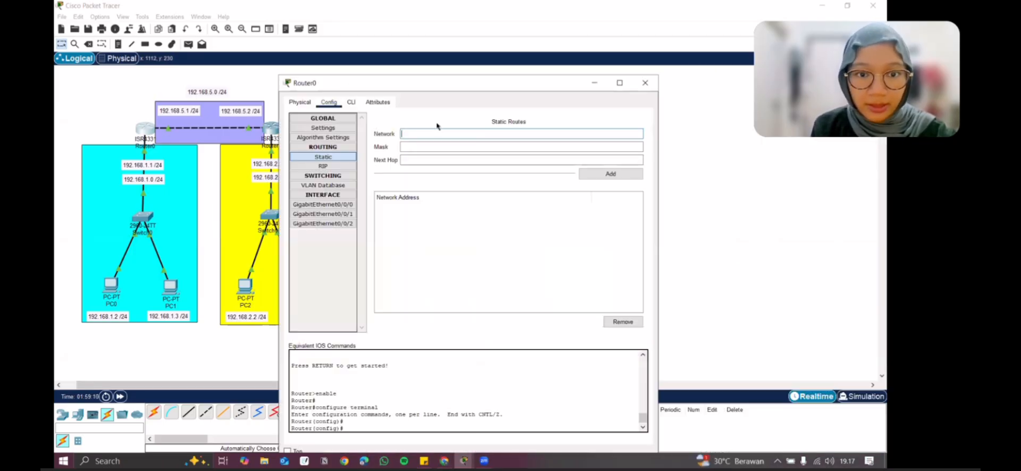
left_click_drag(432, 88, 476, 88)
left_click(479, 137)
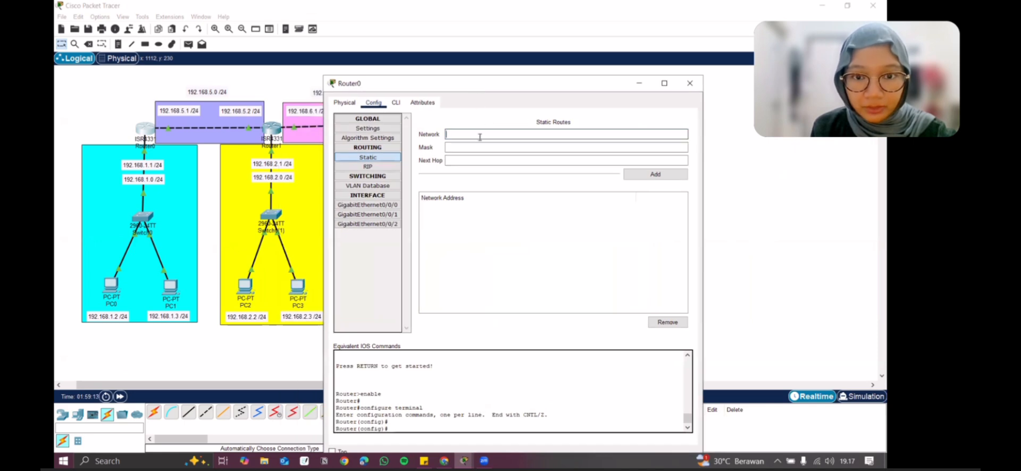
type("192.1")
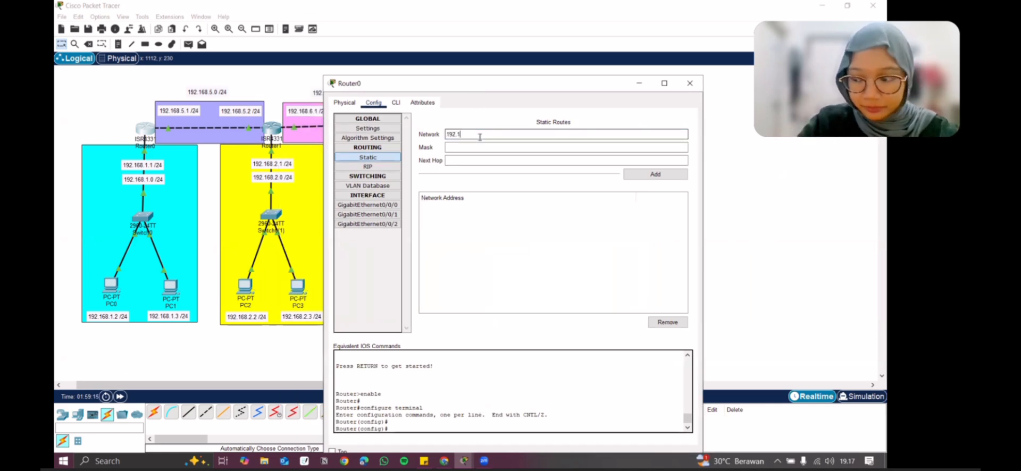
type("68.2.0")
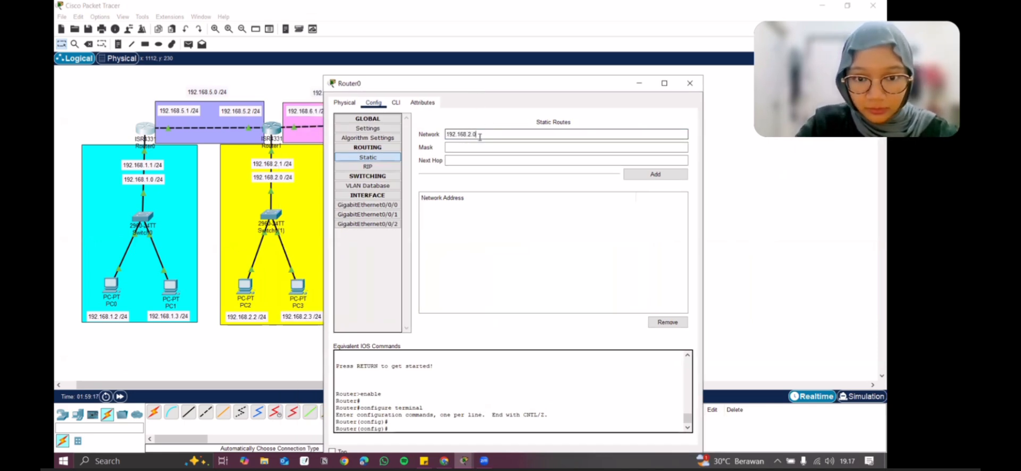
Give the 192.168.2.0 route on Router0 mask 255.255.255.0 and next hop 192.168.5.2, and add it with a valid mask entry
left_click(472, 145)
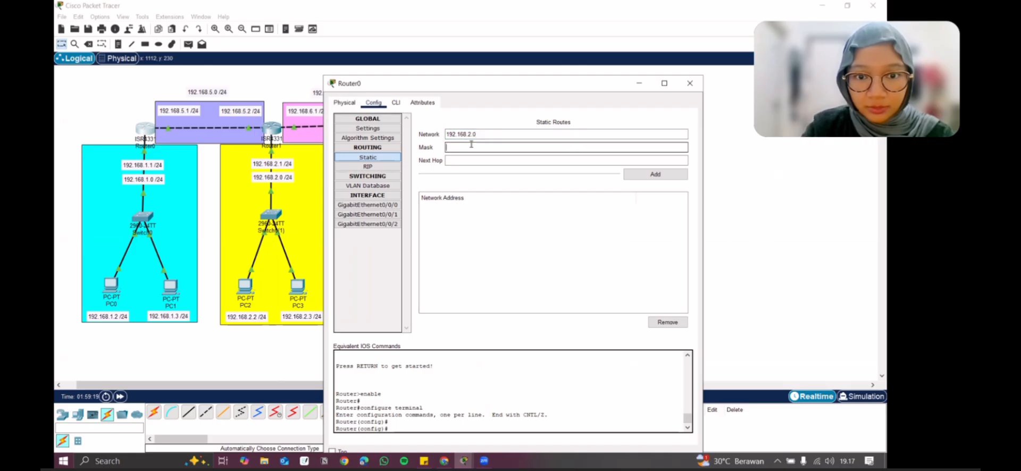
type("255")
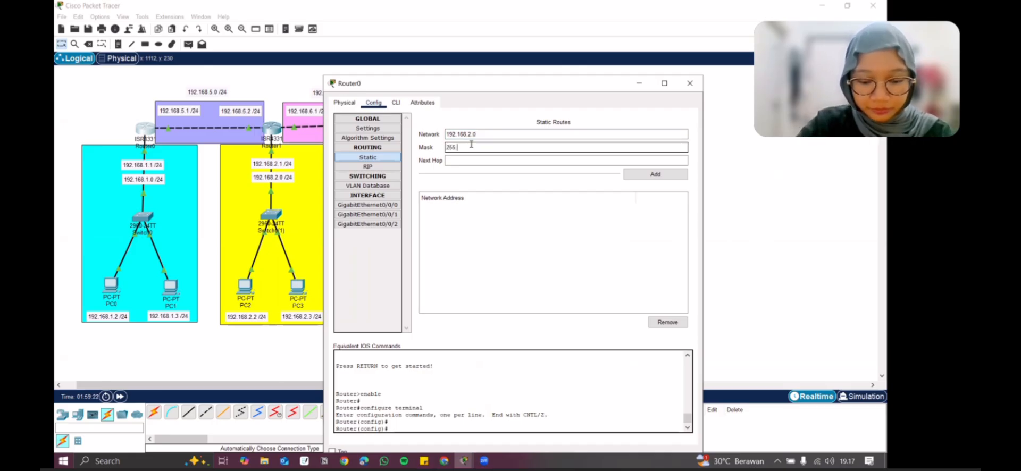
type(".255.255.")
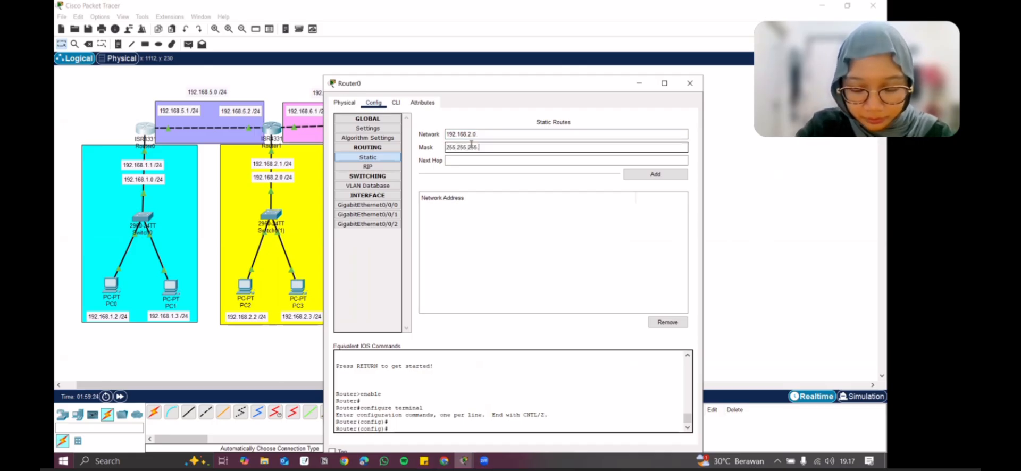
type("0")
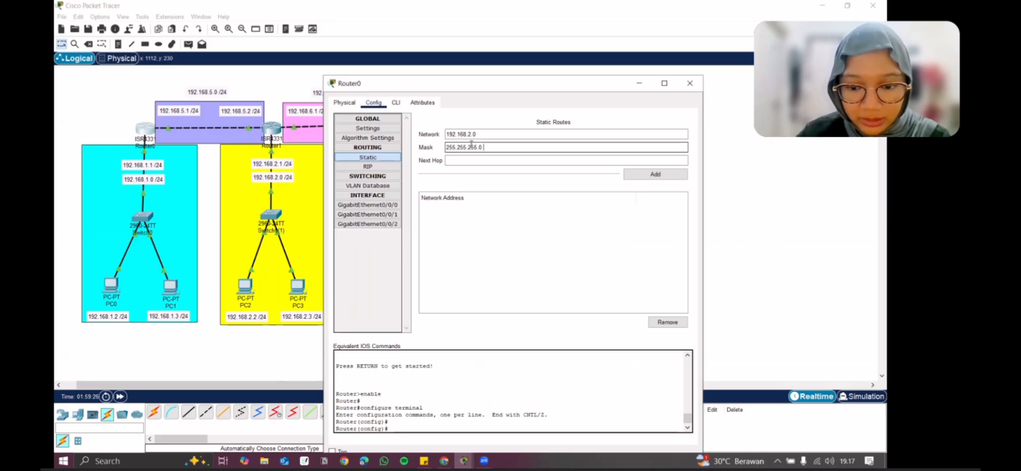
left_click(453, 160)
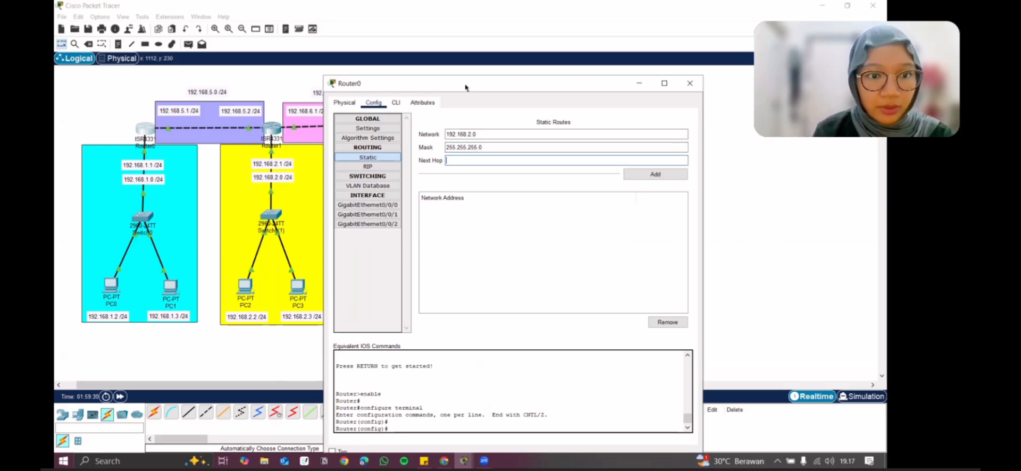
left_click_drag(466, 88, 483, 89)
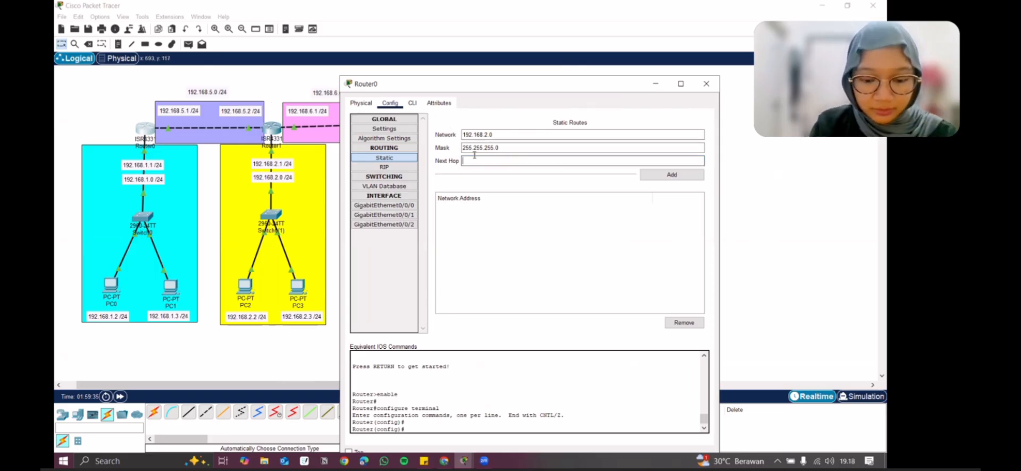
type("192.168.5.2")
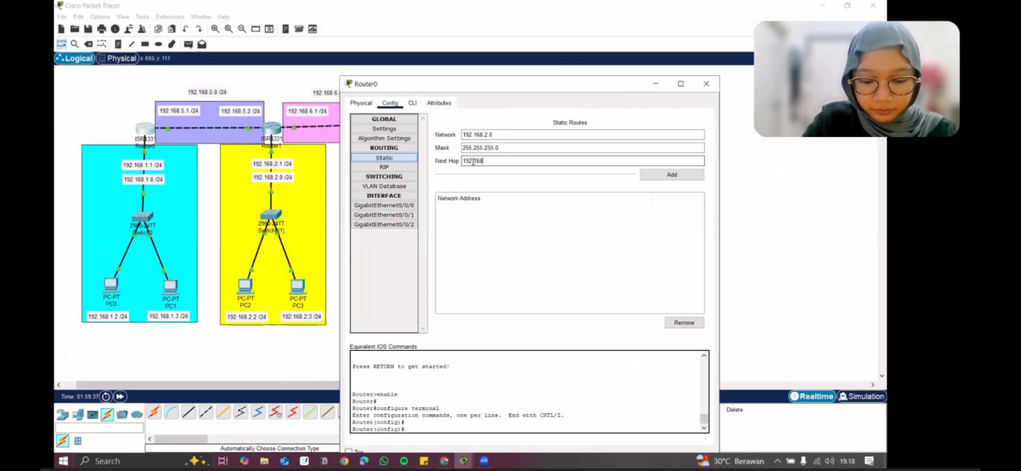
left_click(676, 178)
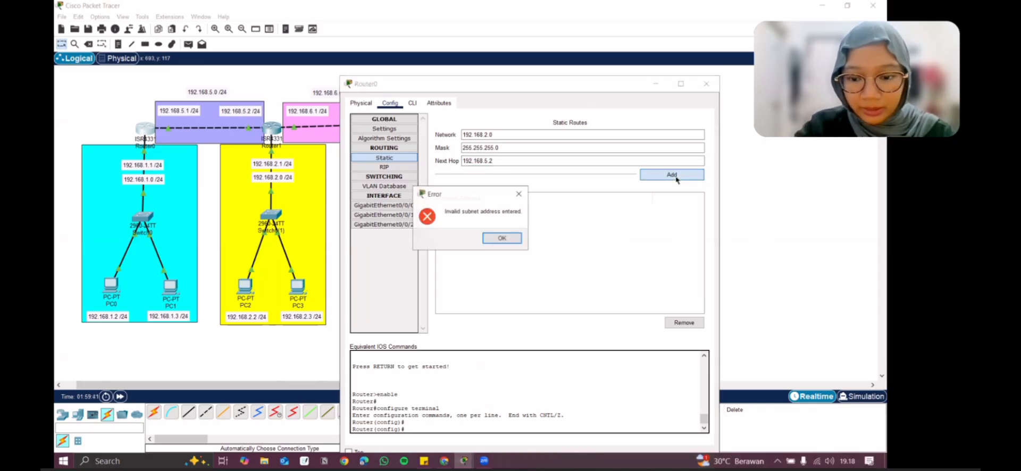
left_click(502, 237)
left_click(486, 161)
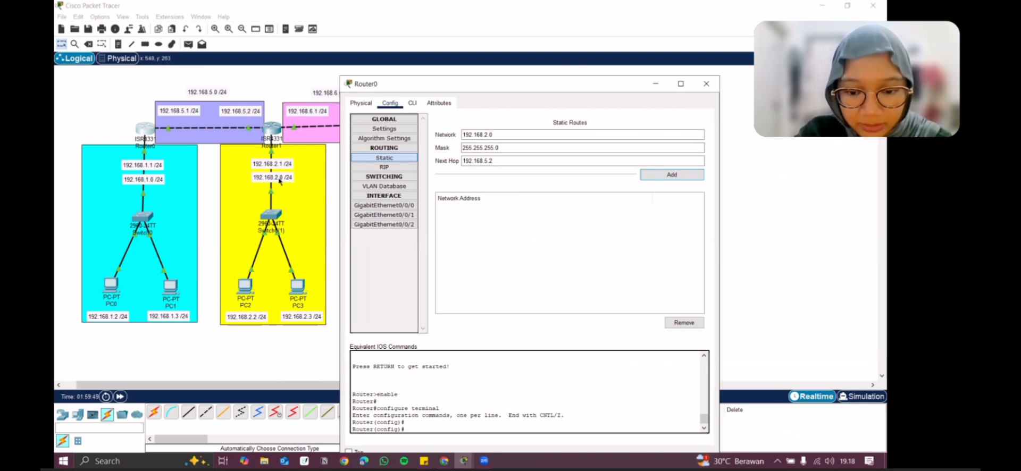
left_click(473, 150)
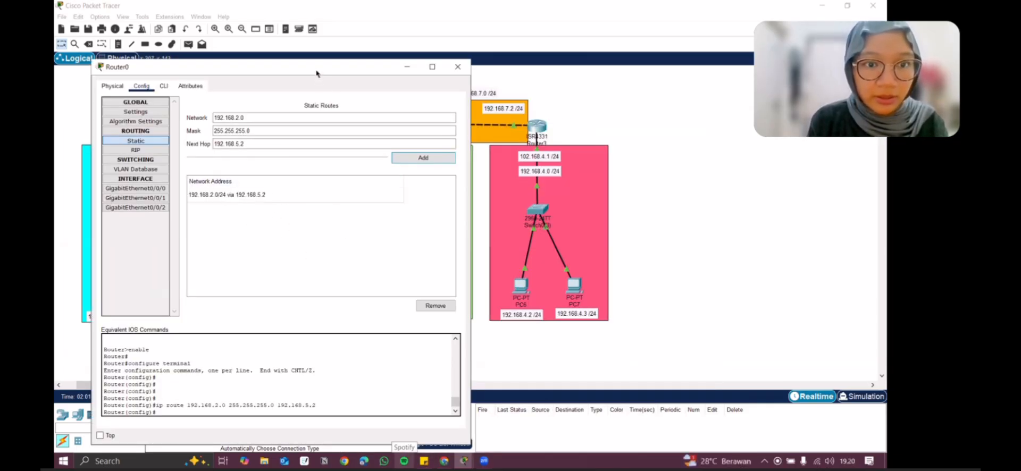
Add a second static route on Router0 to network 192.168.3.0, mask 255.255.255.0, via 192.168.5.2
left_click_drag(317, 73, 283, 120)
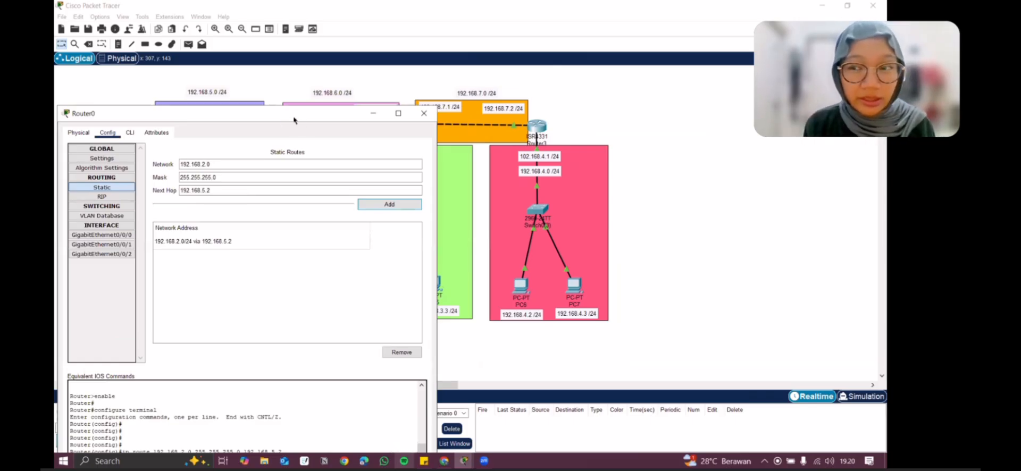
left_click_drag(294, 120, 642, 134)
left_click_drag(499, 131, 386, 128)
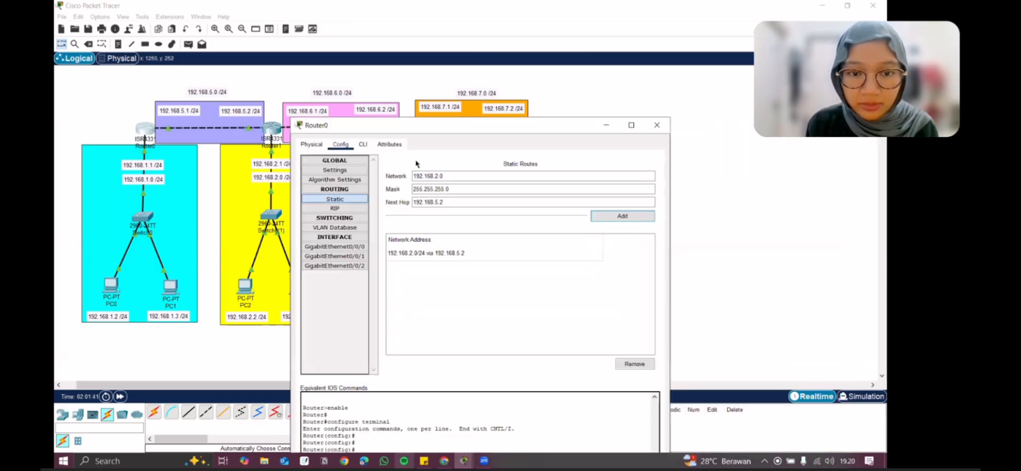
left_click(437, 175)
left_click(437, 175)
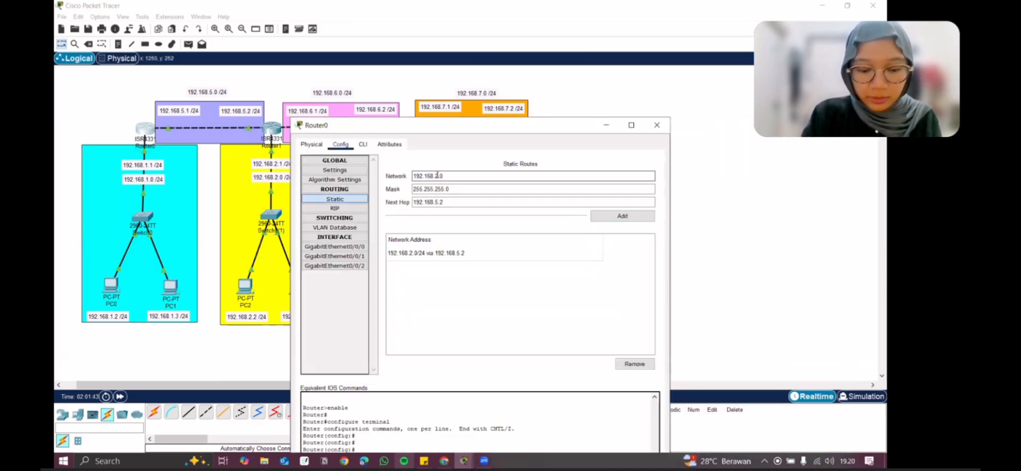
key("BackSpace")
type("3")
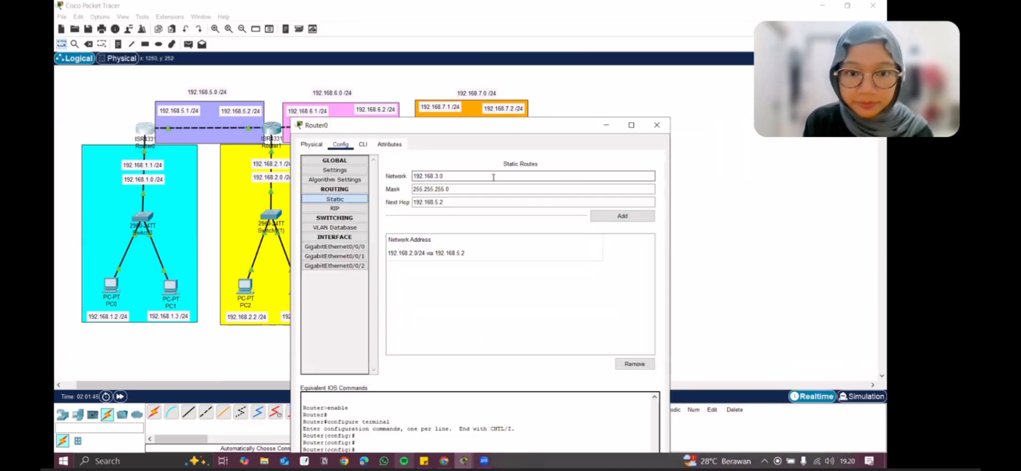
left_click(611, 223)
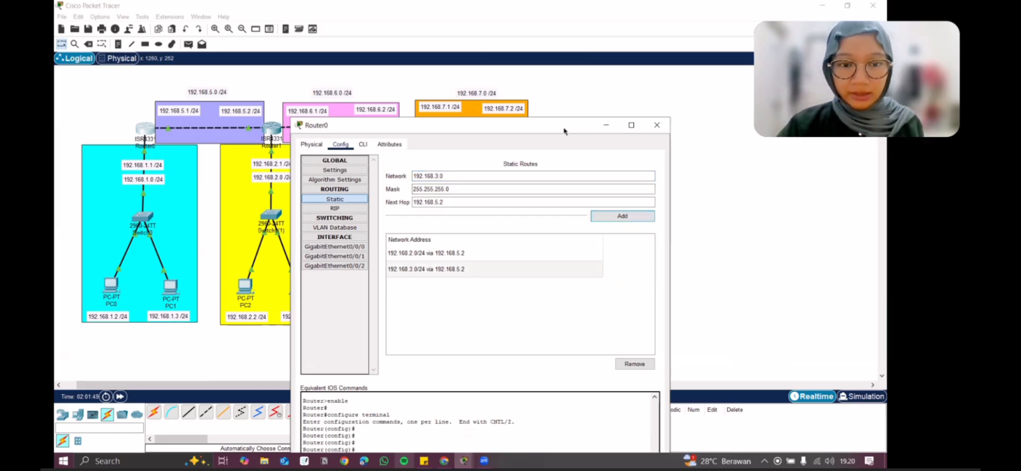
Set the destination network for Router0's third static route to 192.168.4.0, keeping mask 255.255.255.0 and next hop 192.168.5.2
left_click_drag(564, 131, 800, 187)
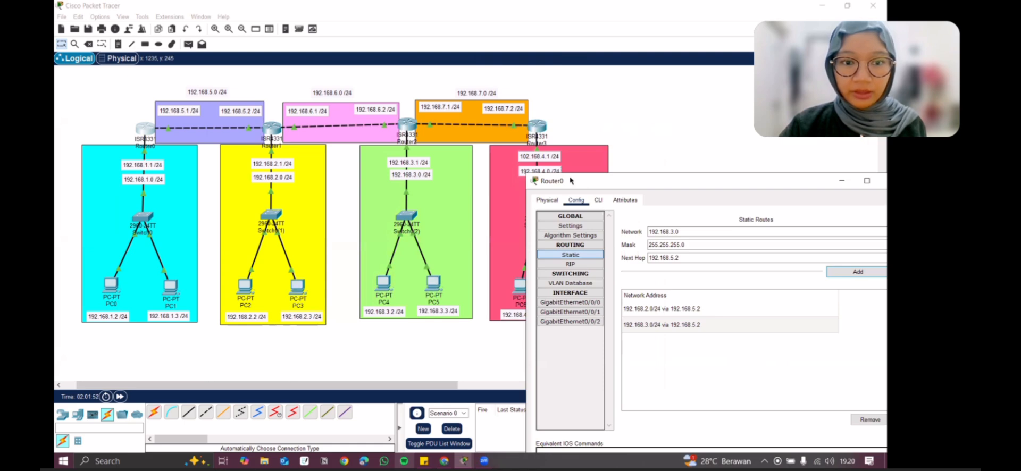
left_click_drag(570, 181, 568, 192)
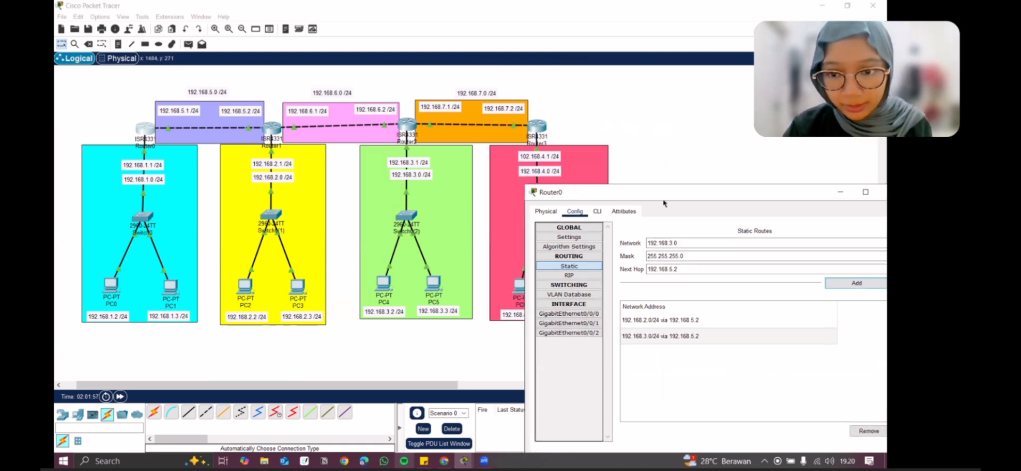
left_click_drag(636, 200, 622, 206)
left_click(659, 248)
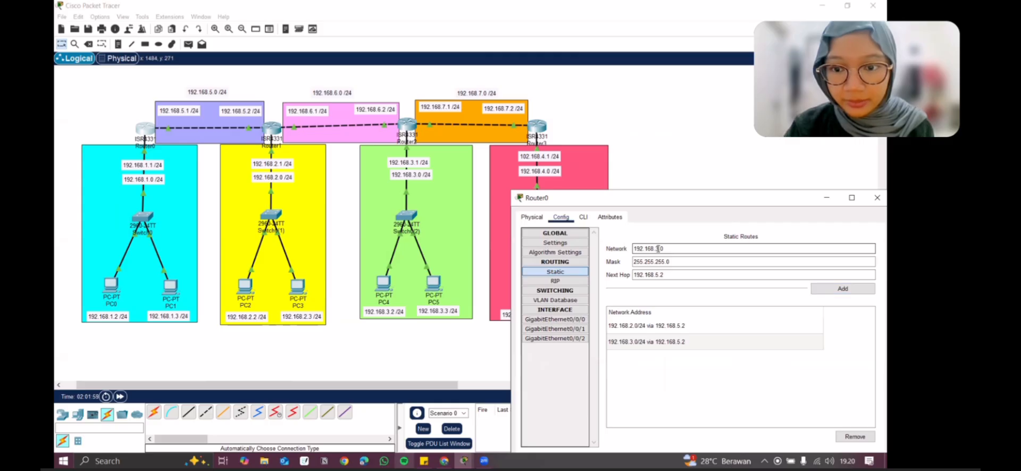
key("BackSpace")
type("4")
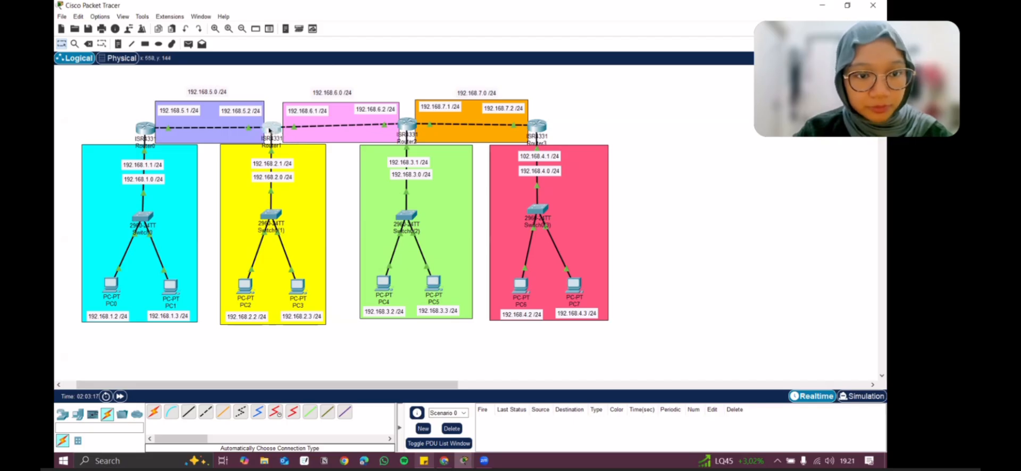
Open Router1's static routing settings, keeping the neighbouring network labels in view
left_click(270, 130)
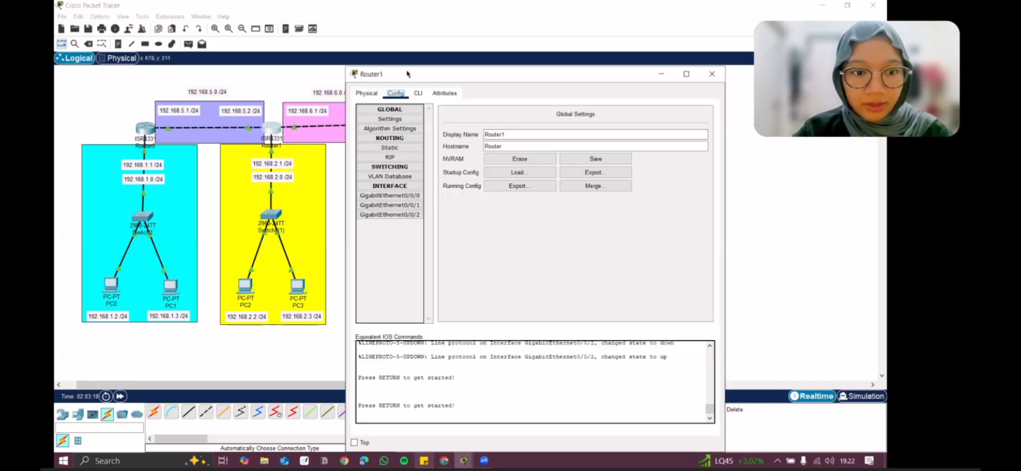
left_click_drag(408, 73, 317, 50)
left_click(308, 129)
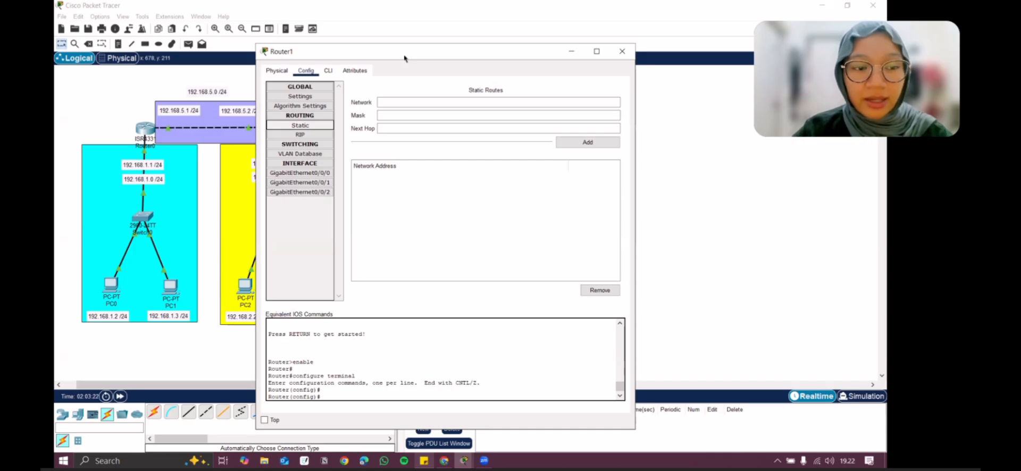
left_click_drag(405, 58, 558, 81)
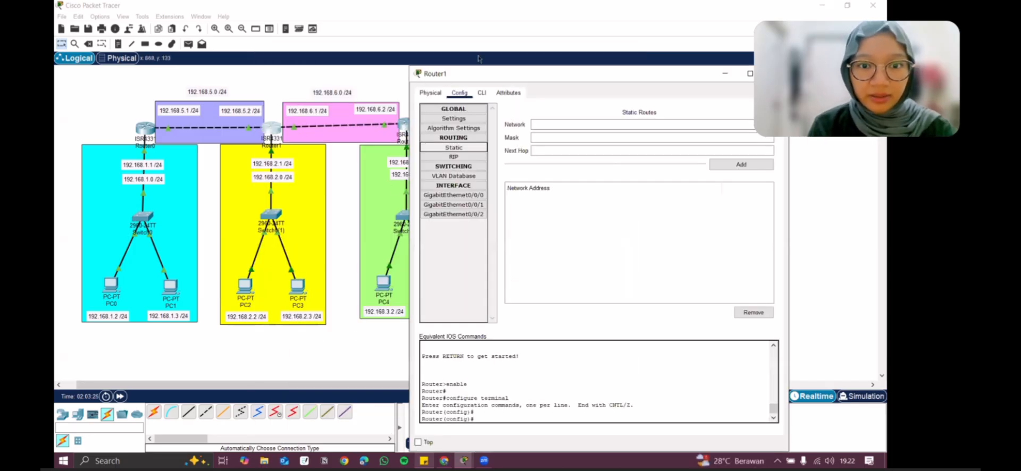
left_click_drag(490, 73, 409, 100)
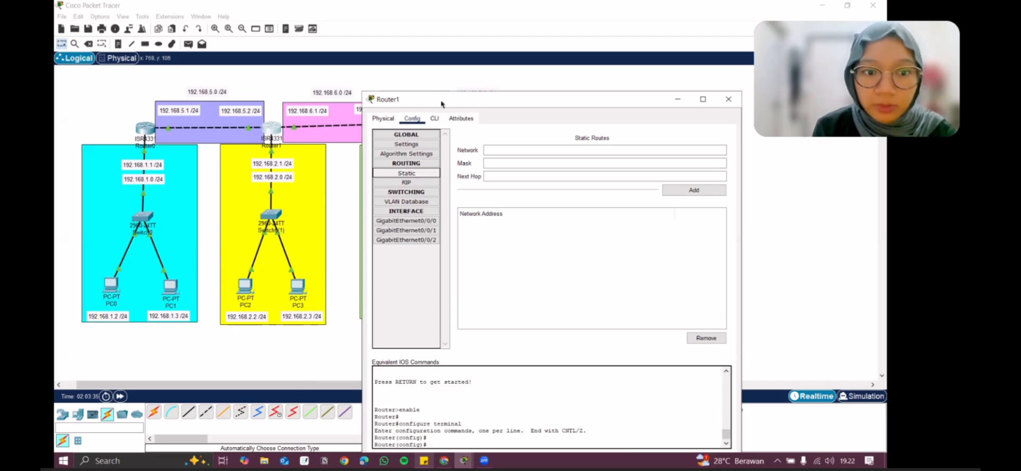
left_click_drag(441, 104, 370, 95)
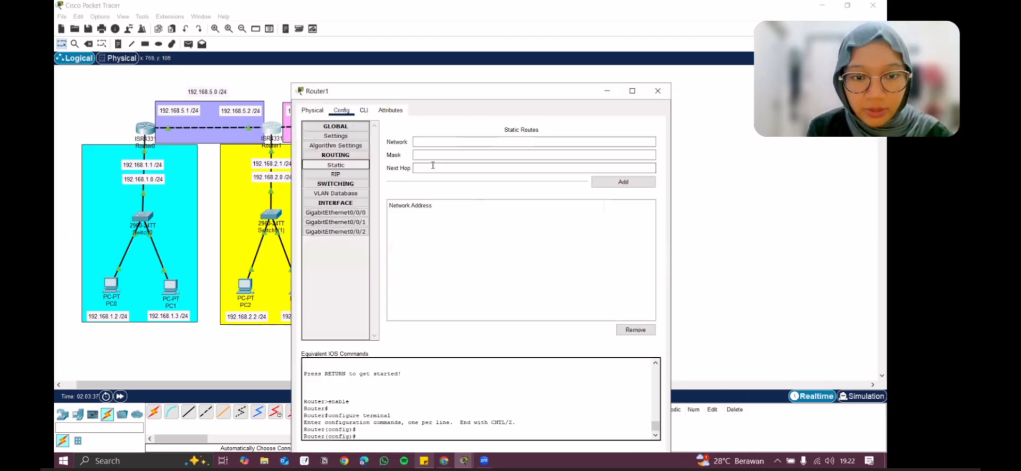
Enter 192.168.1.0 with mask 255.255.255.0 as the destination of Router1's first static route
left_click(425, 141)
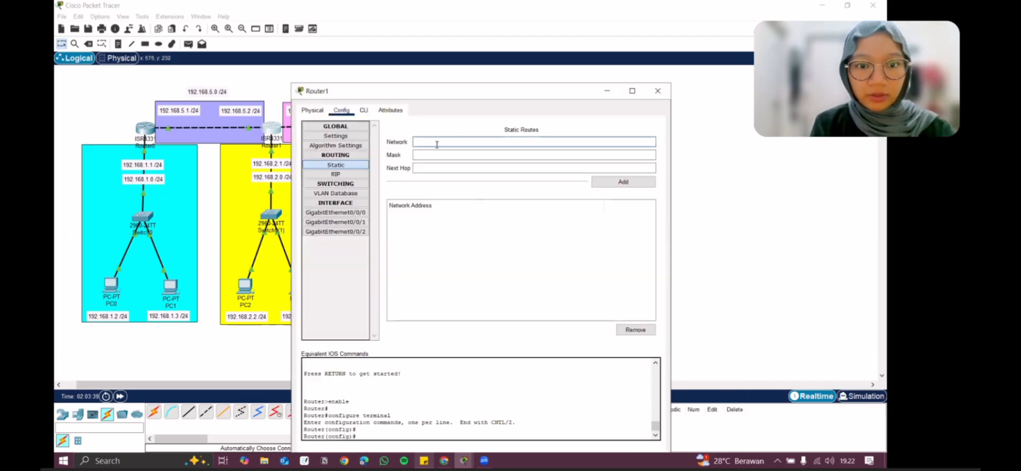
type("192.168")
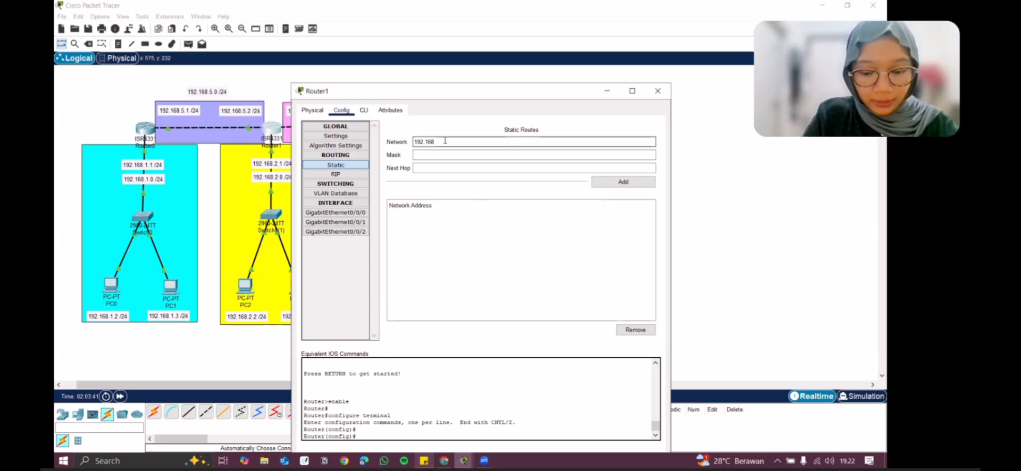
type(".1.0")
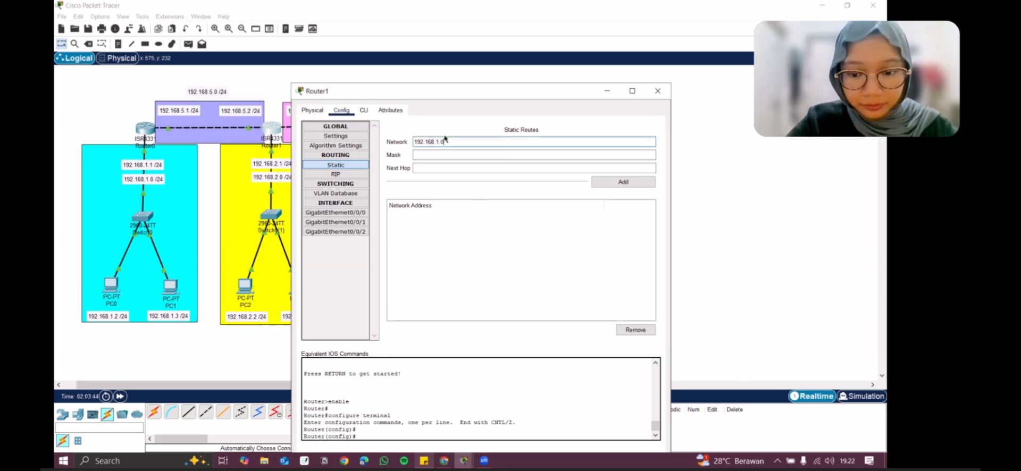
left_click(444, 155)
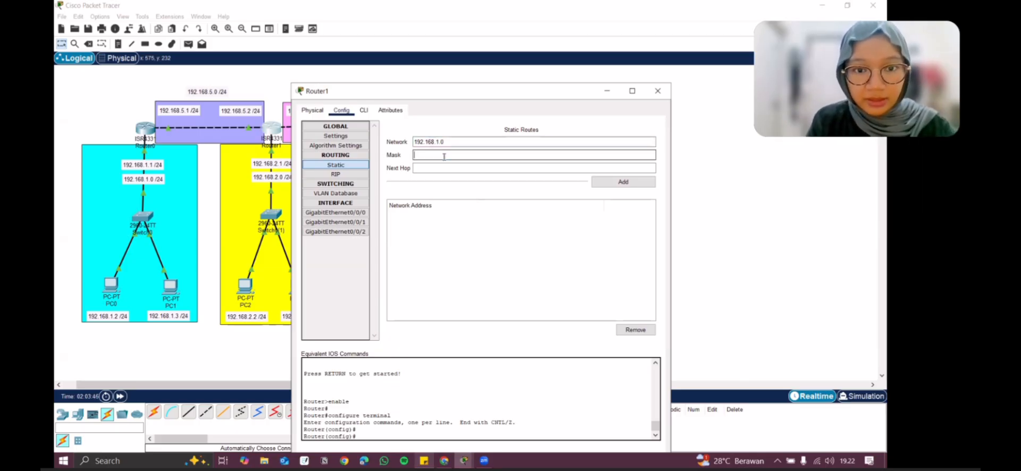
type("255.2")
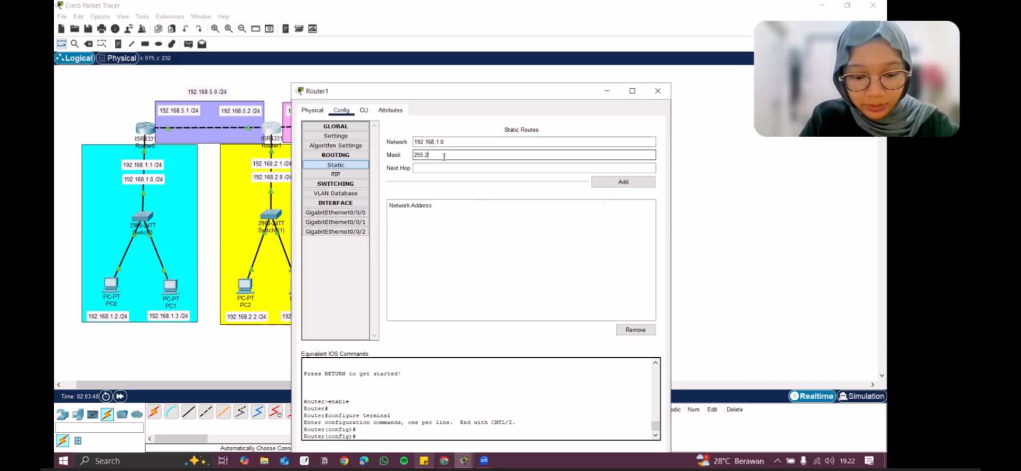
type("55.255")
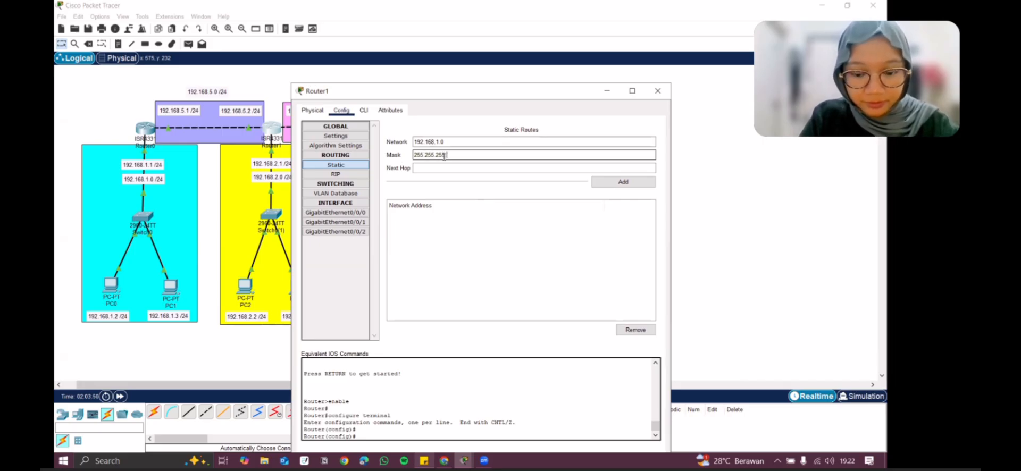
type(".0")
Set the next hop of Router1's 192.168.1.0 route to 192.168.5.1 and add the route
left_click(478, 168)
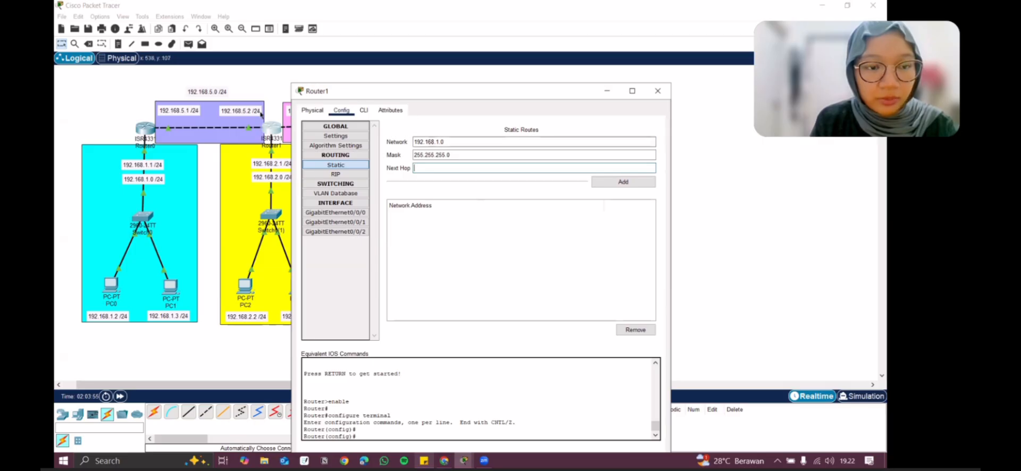
type("1")
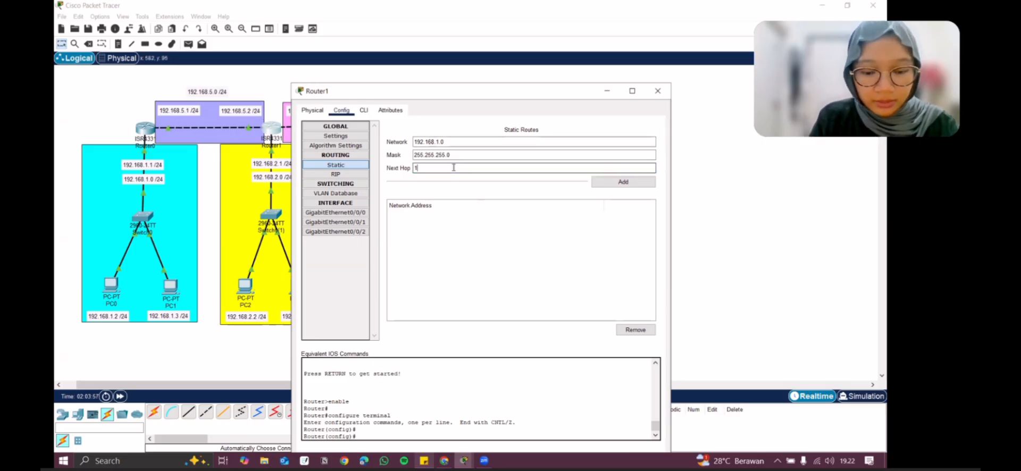
type("92.168.")
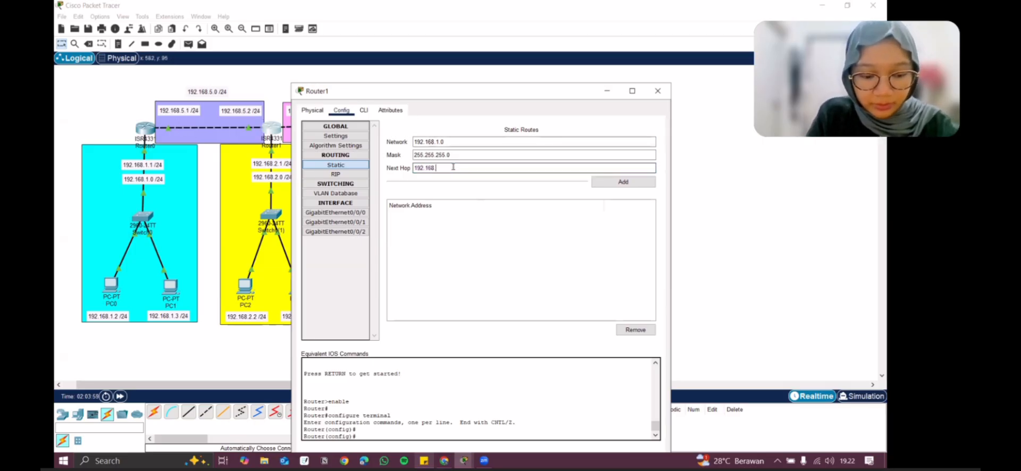
type("5.1")
left_click(645, 185)
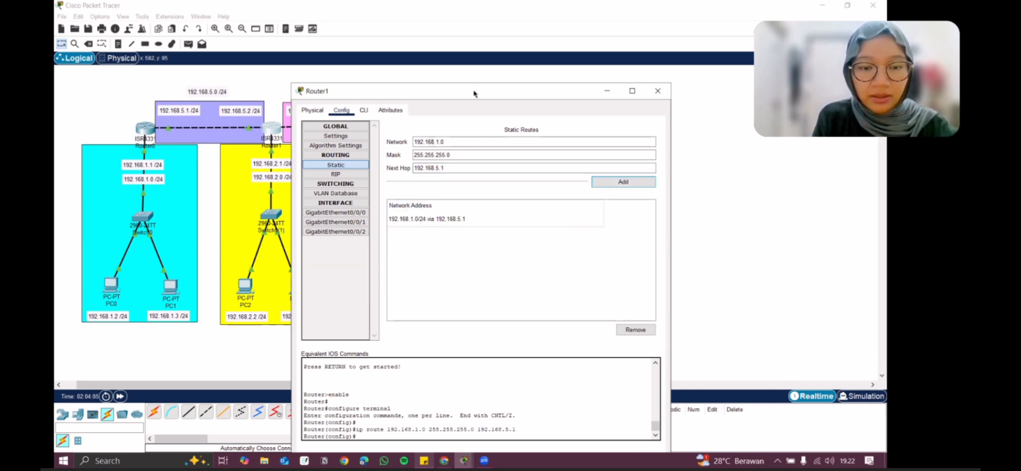
Check the topology and set the destination network of Router1's second static route to 192.168.3.0
left_click_drag(475, 93, 670, 110)
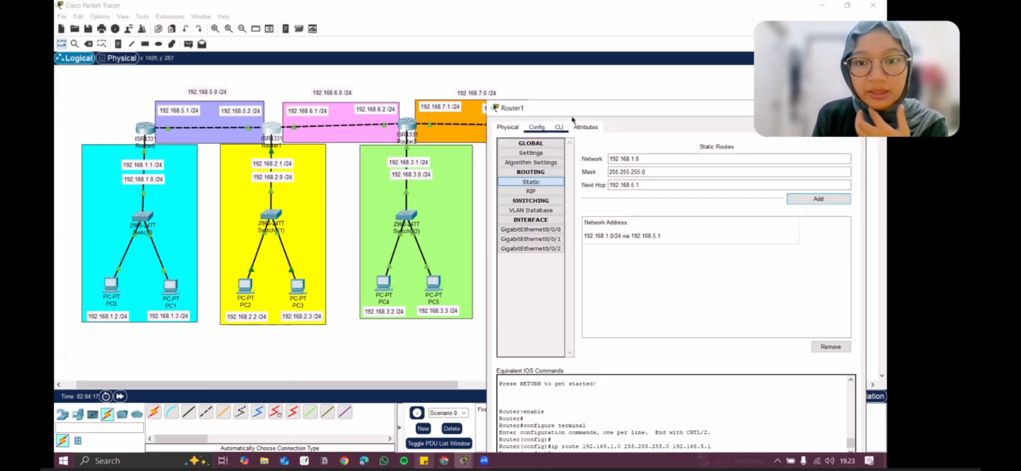
left_click_drag(576, 112, 290, 112)
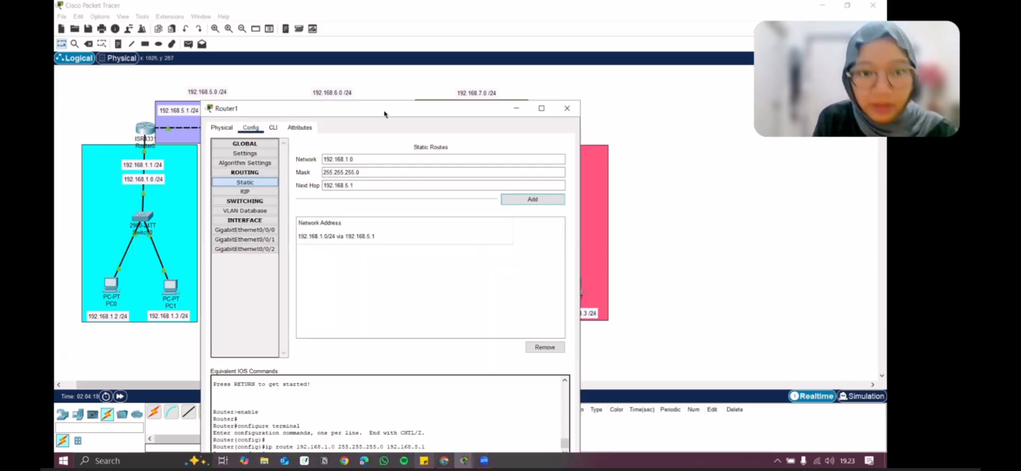
left_click_drag(384, 113, 369, 255)
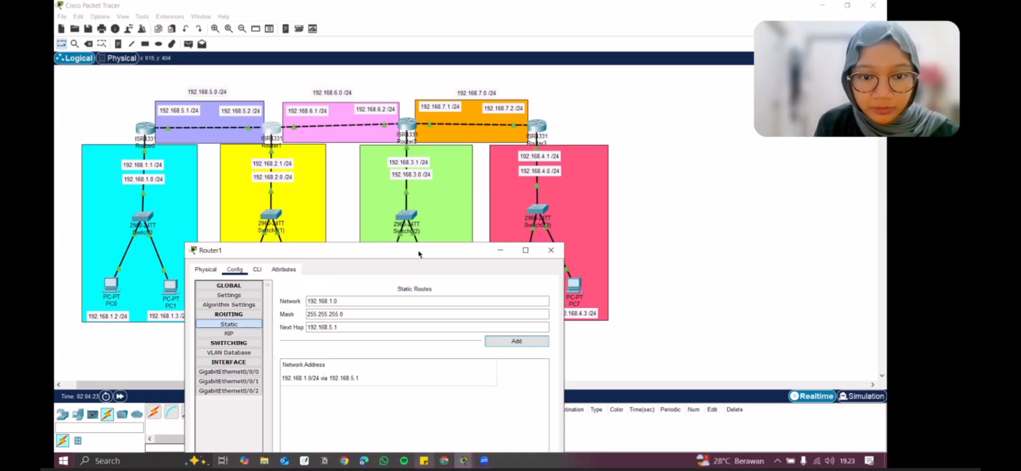
left_click_drag(410, 249, 428, 94)
left_click(349, 145)
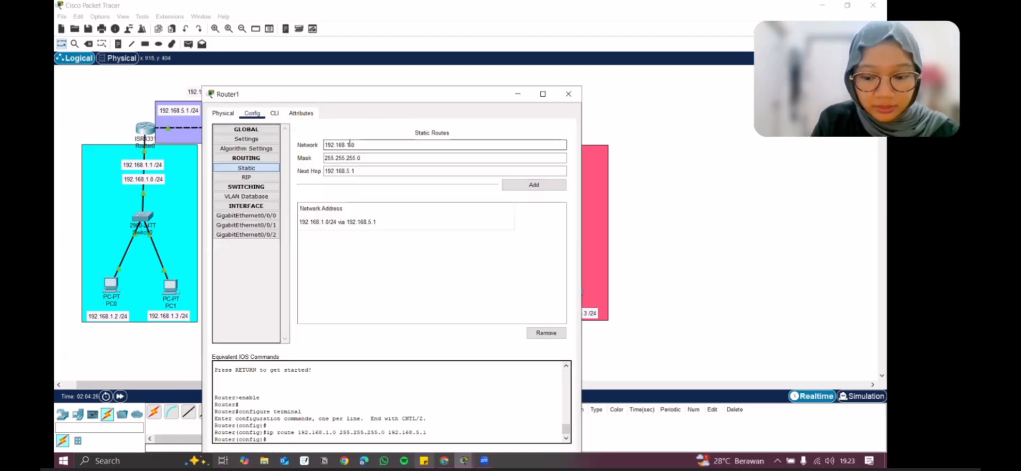
key("BackSpace")
type("3")
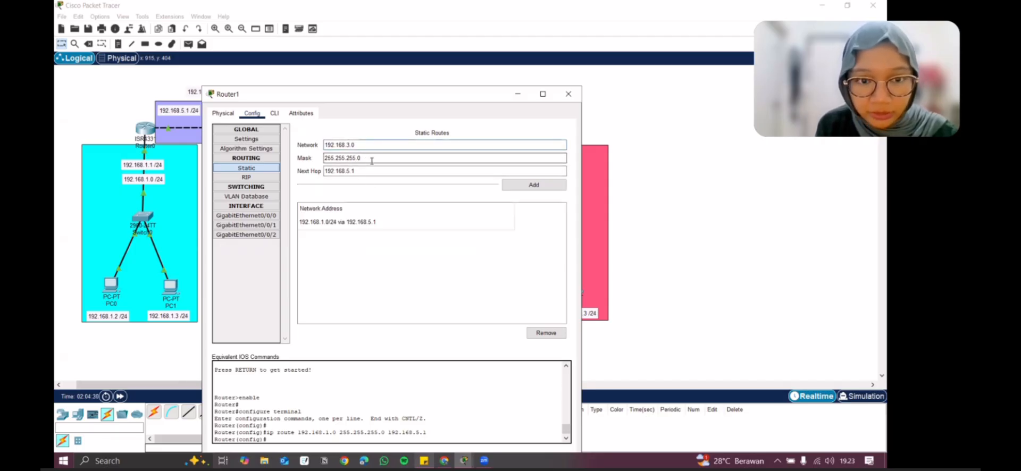
Set the next hop for Router1's 192.168.3.0 route to 192.168.6.2 and add it with mask 255.255.255.0
left_click_drag(393, 97, 223, 204)
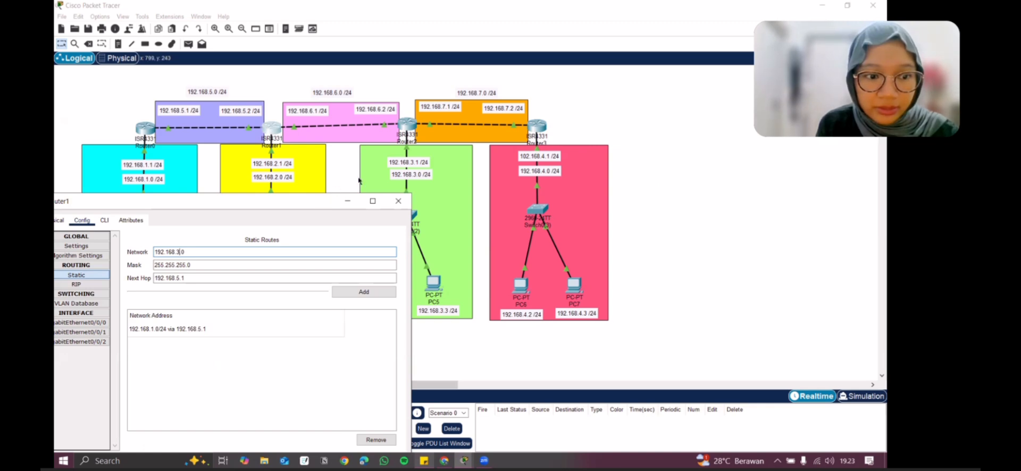
left_click_drag(294, 202, 462, 105)
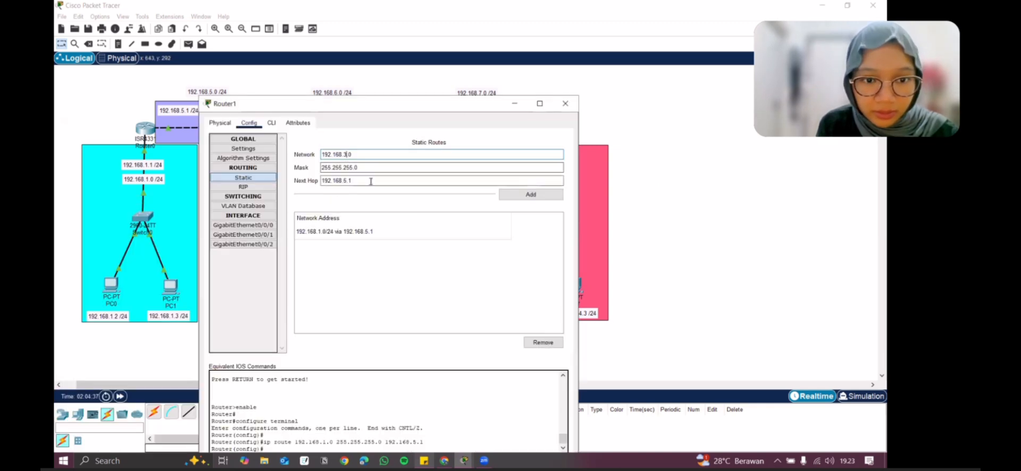
left_click(371, 181)
key("BackSpace")
key("BackSpace")
key("BackSpace")
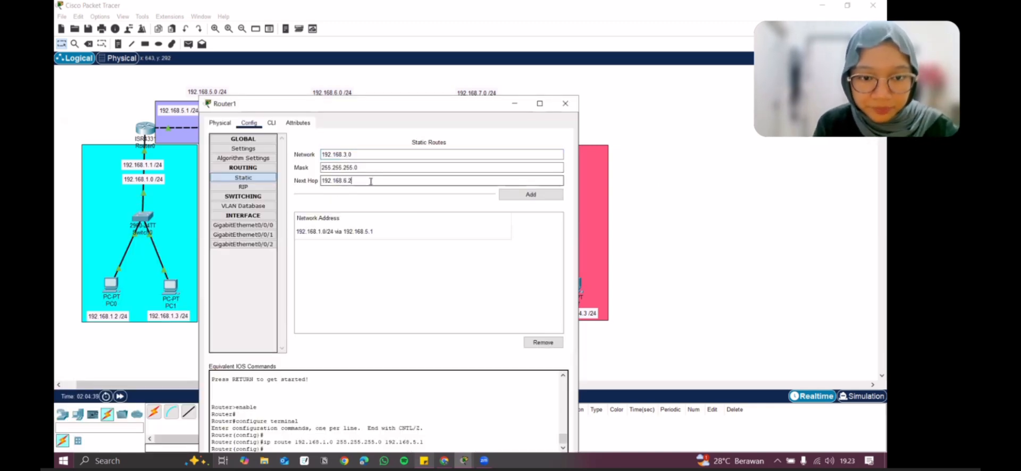
type("6.2")
left_click(524, 195)
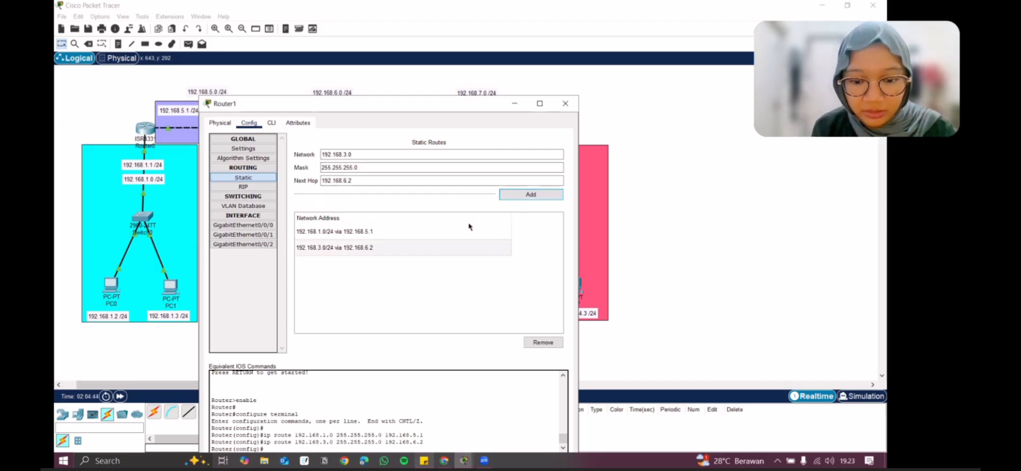
Add a third static route on Router1 to network 192.168.4.0, mask 255.255.255.0, via 192.168.6.2
left_click_drag(441, 102, 191, 211)
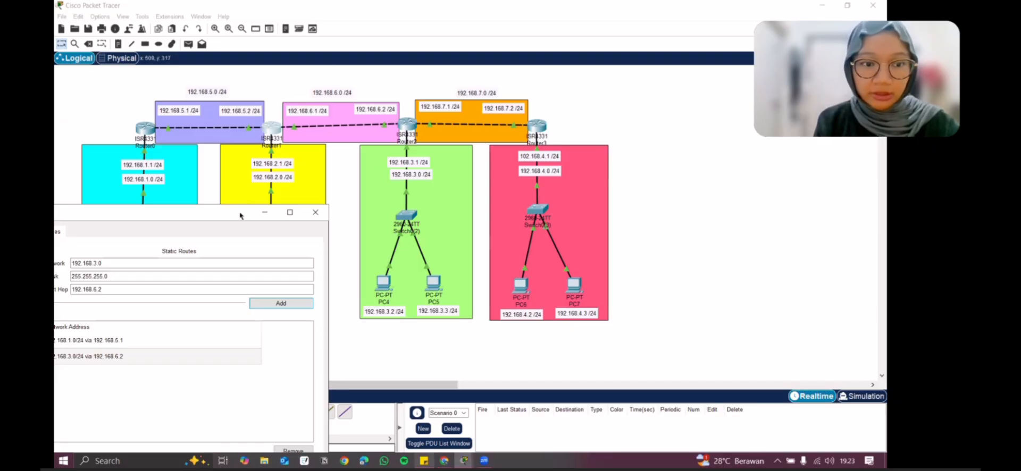
left_click_drag(239, 214, 612, 109)
left_click(468, 156)
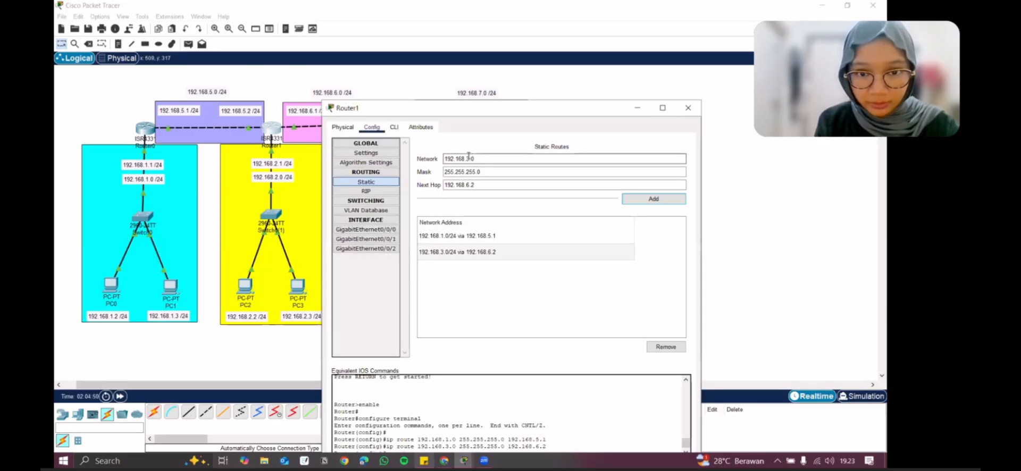
key("BackSpace")
type("4")
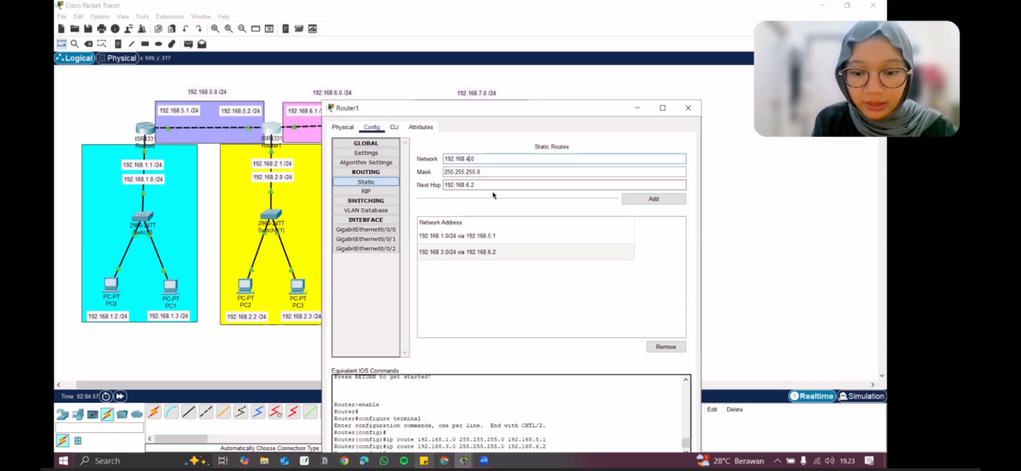
left_click(651, 199)
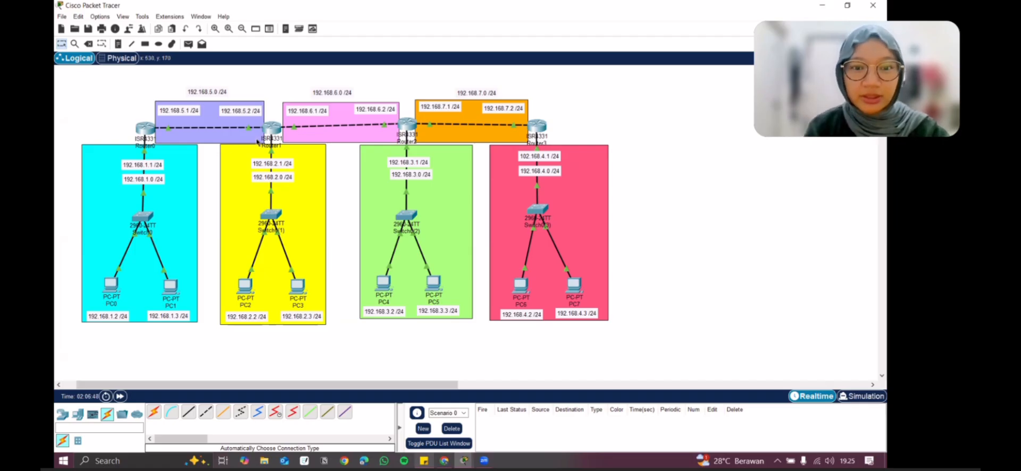
Check the networks around Router2 in the topology and open its static routing settings
left_click(409, 126)
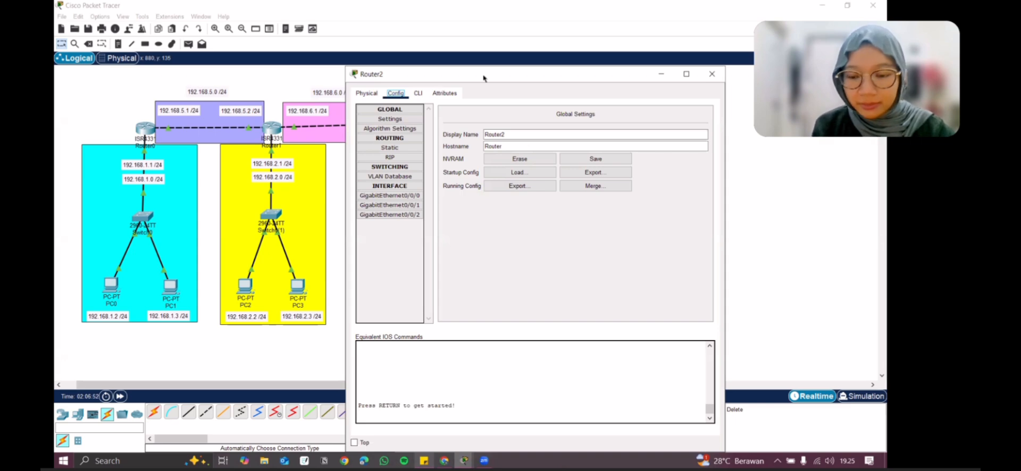
left_click_drag(483, 79, 598, 93)
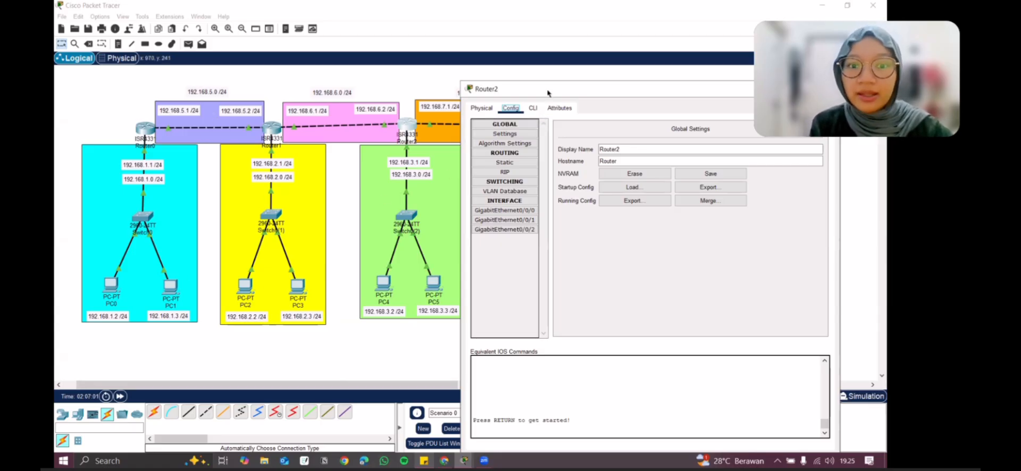
left_click_drag(548, 93, 122, 139)
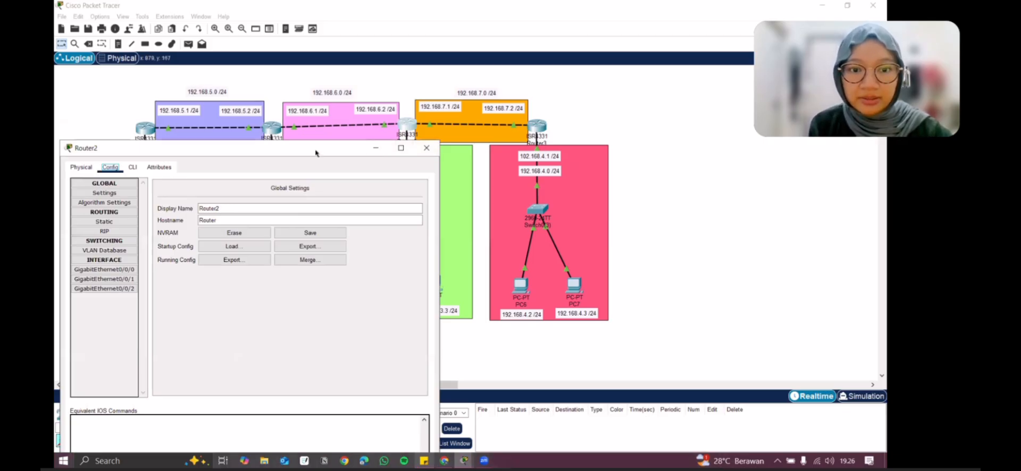
left_click_drag(316, 153, 639, 104)
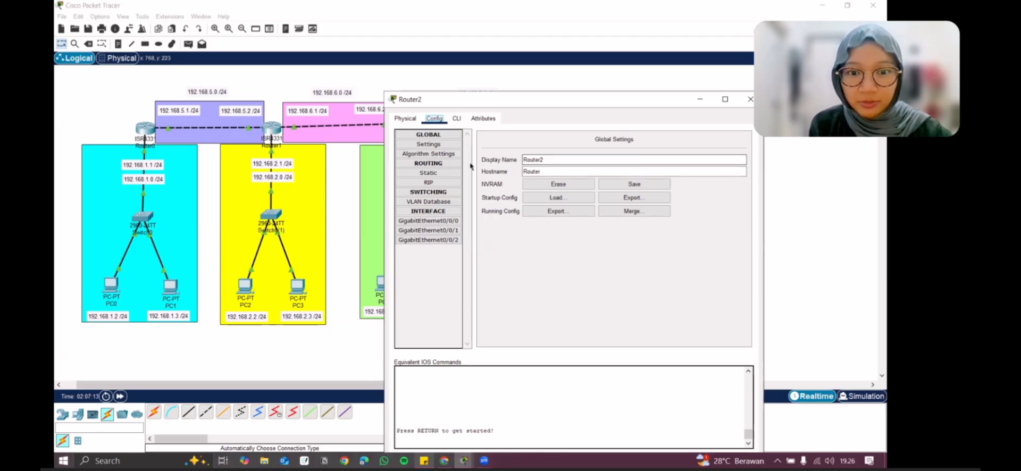
left_click(428, 173)
Add a static route on Router2 to network 192.168.1.0, mask 255.255.255.0, via 192.168.6.1
left_click(537, 150)
type("1")
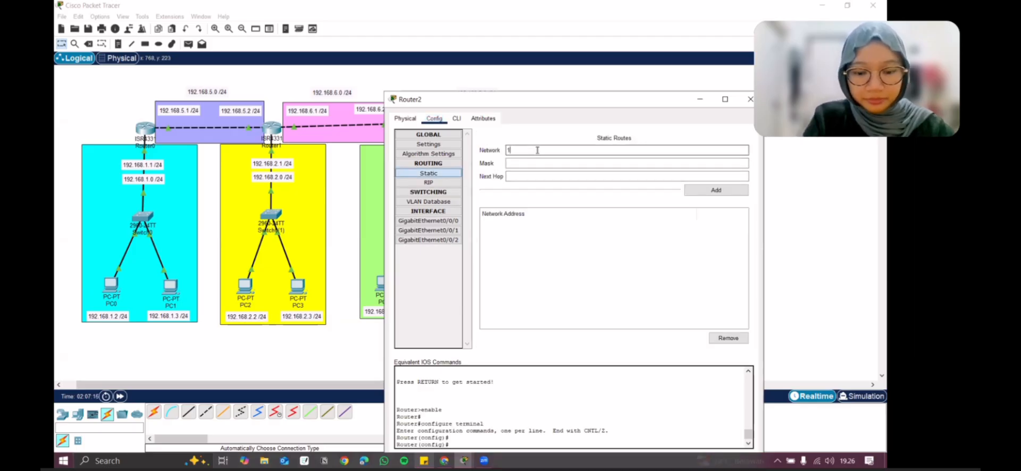
type("92.168.1.0")
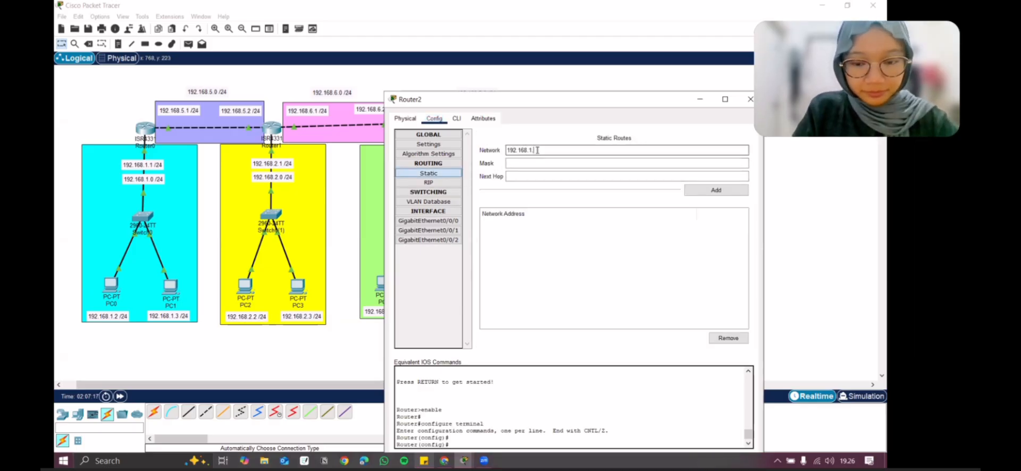
left_click(573, 162)
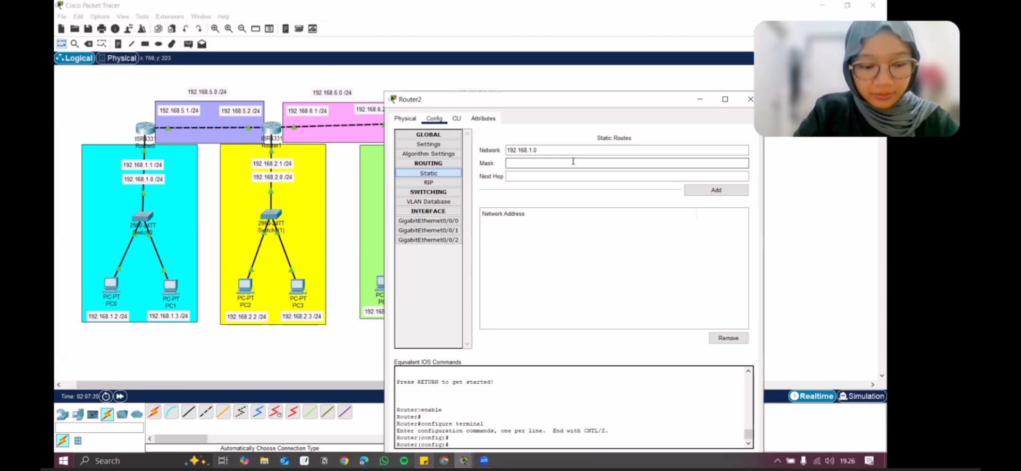
type("255.255.2")
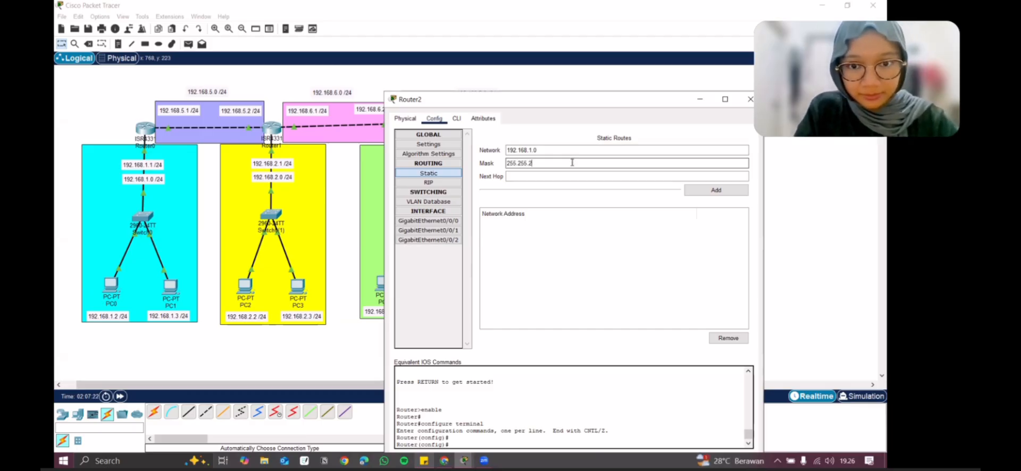
type("55.0")
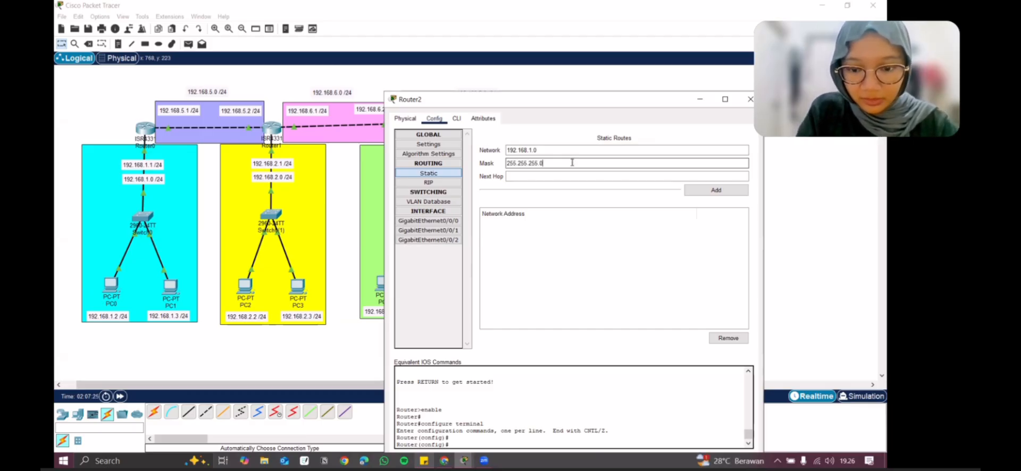
left_click(559, 177)
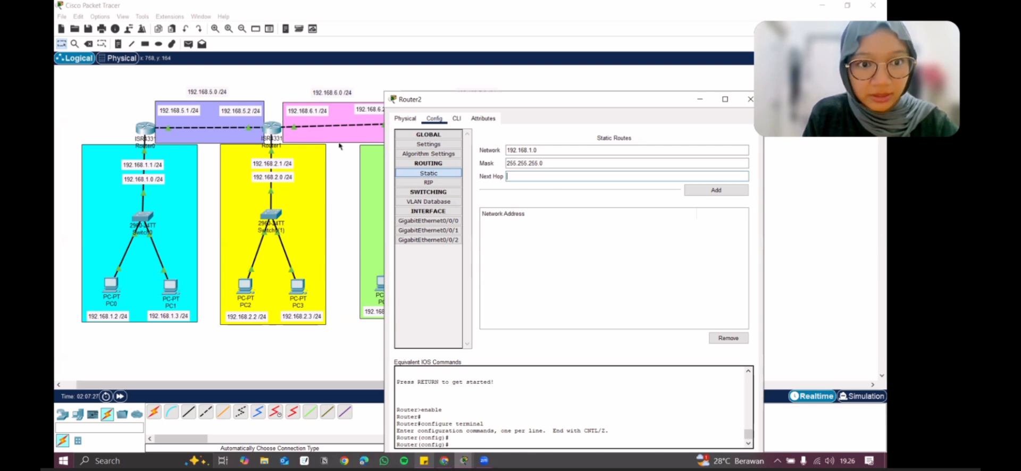
left_click_drag(452, 98, 477, 86)
type("192.168.6.1")
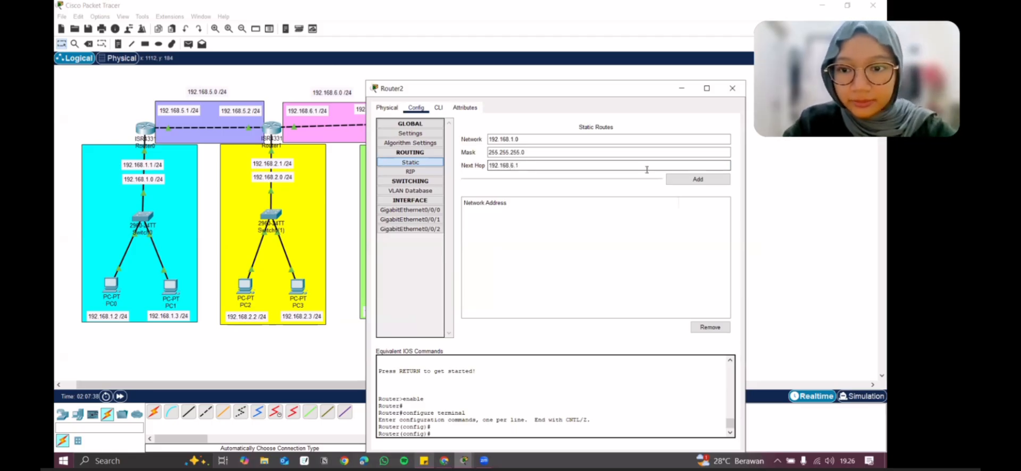
left_click(695, 182)
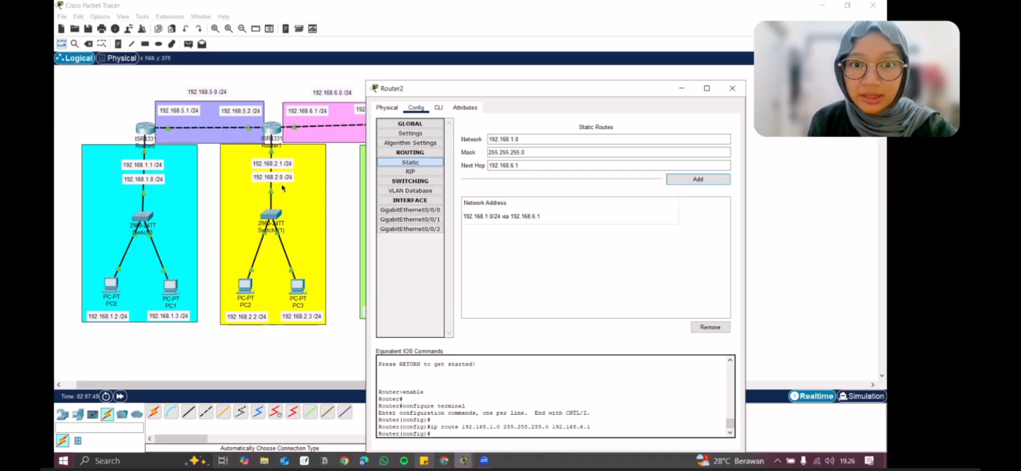
Add a second static route on Router2 to network 192.168.2.0, mask 255.255.255.0, via 192.168.6.1
left_click(513, 138)
key("BackSpace")
type("2.0")
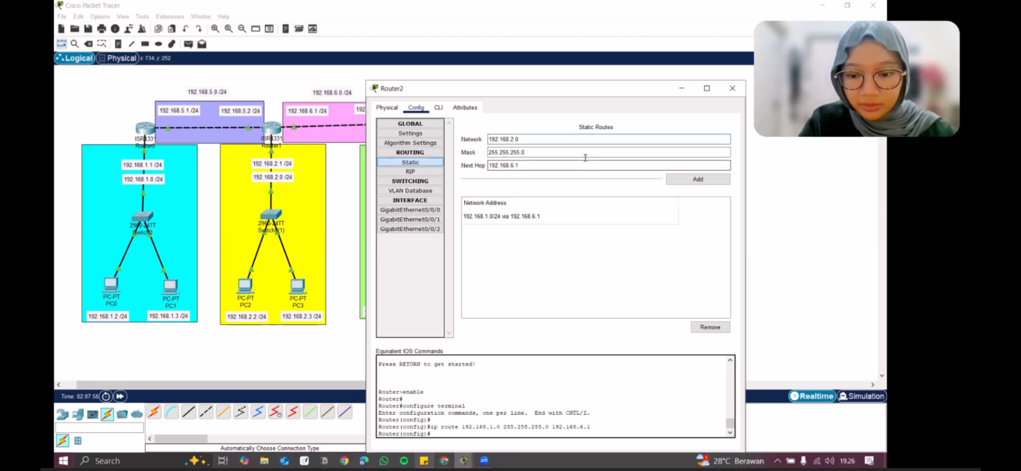
left_click(688, 180)
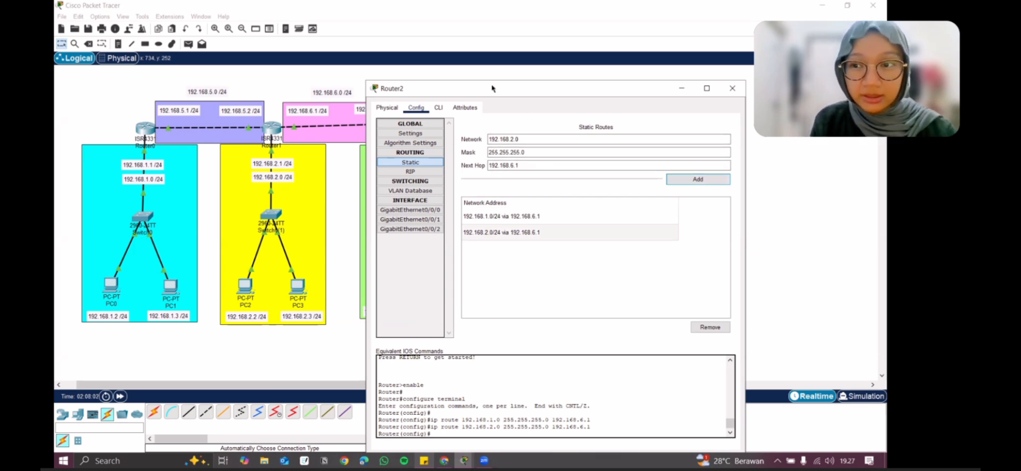
Check the topology beyond Router2 and set the destination network of its third static route to 192.168.4.0
left_click_drag(492, 88, 349, 226)
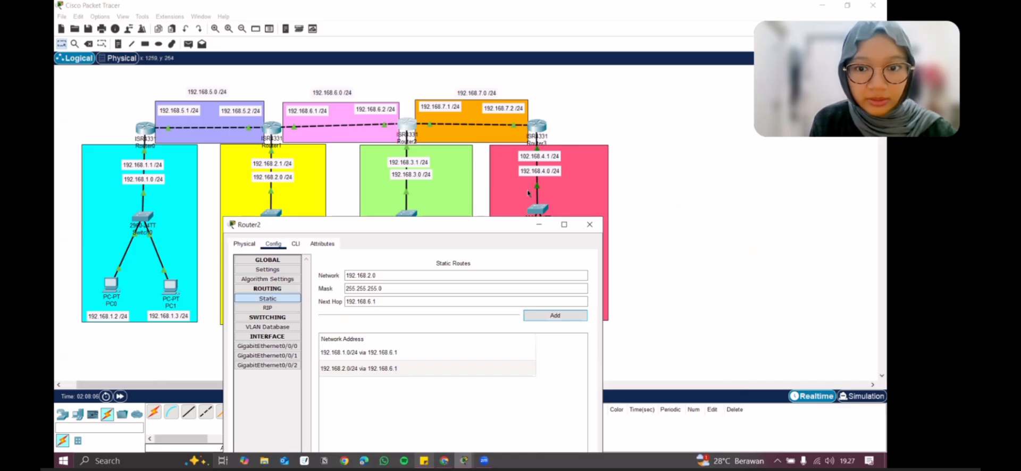
left_click_drag(481, 217, 480, 127)
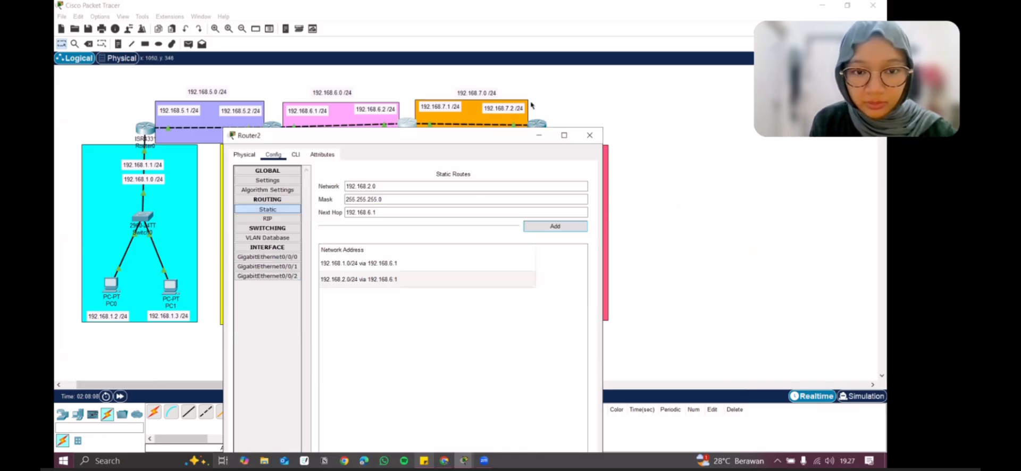
left_click(371, 186)
key("BackSpace")
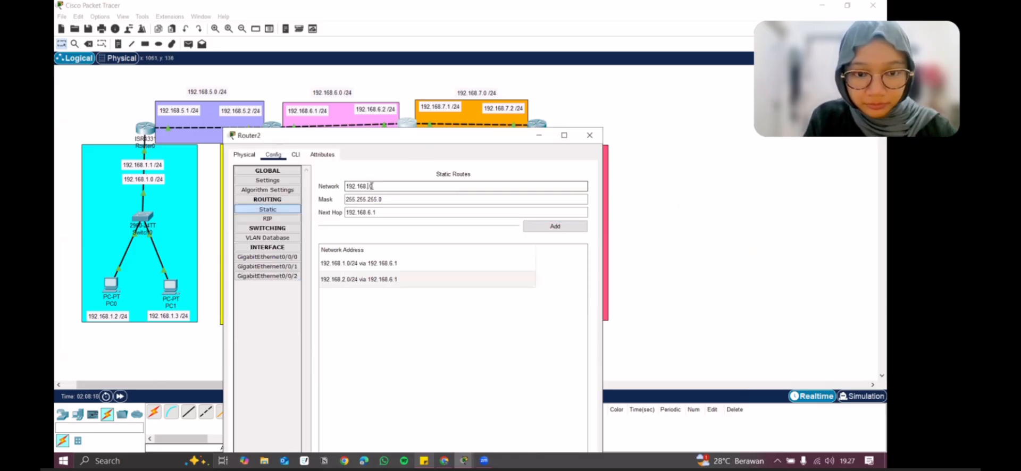
type("4")
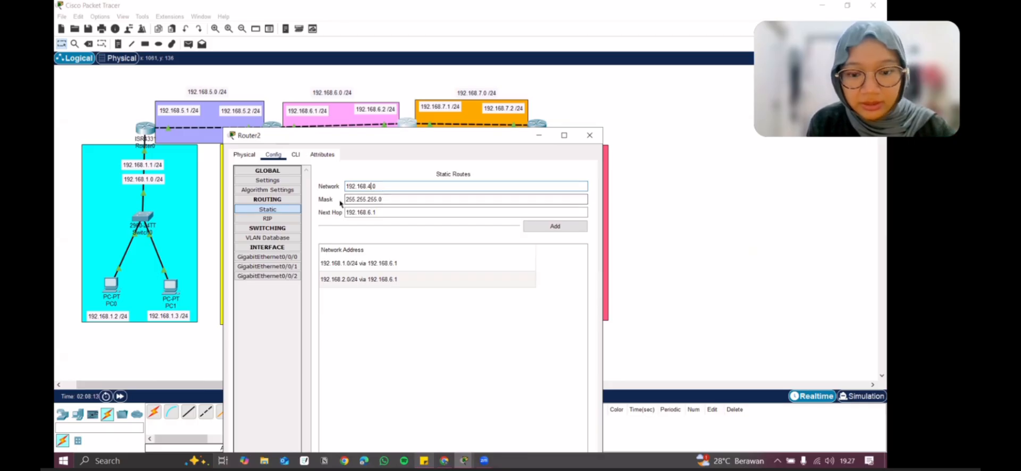
Set the next hop for Router2's 192.168.4.0 route to 192.168.7.2 and add it with mask 255.255.255.0
left_click(376, 212)
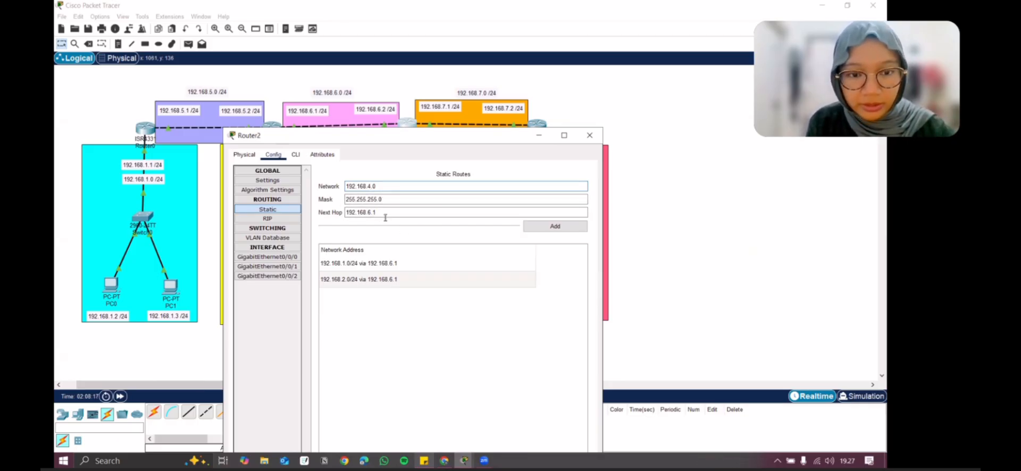
left_click(377, 213)
key("BackSpace")
key("BackSpace")
key("BackSpace")
type("7")
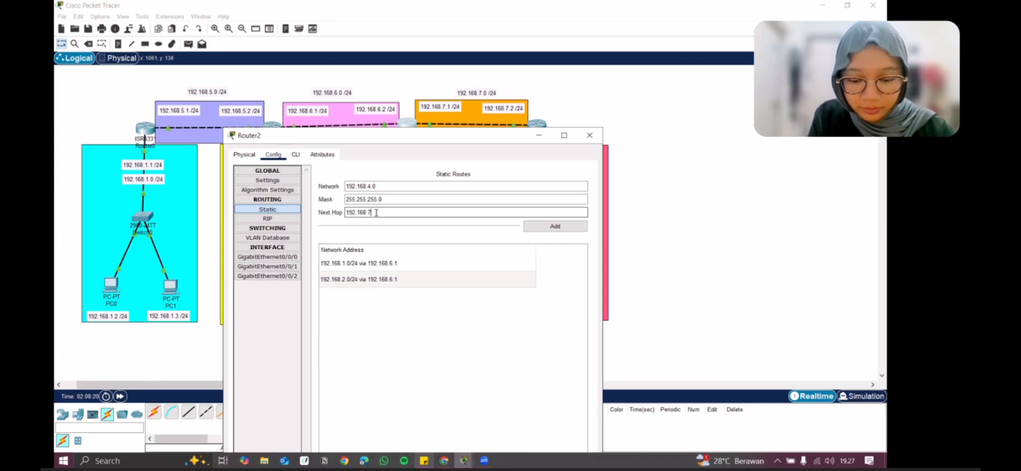
type(".2")
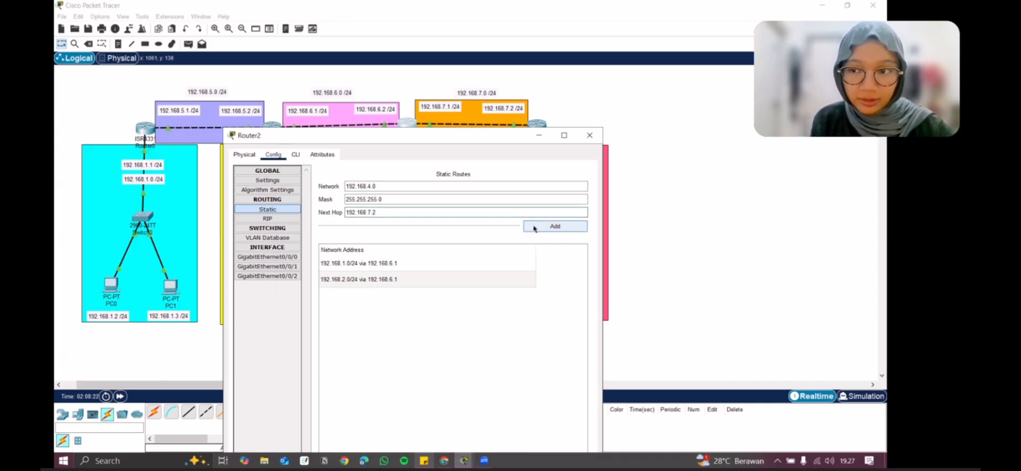
left_click(554, 226)
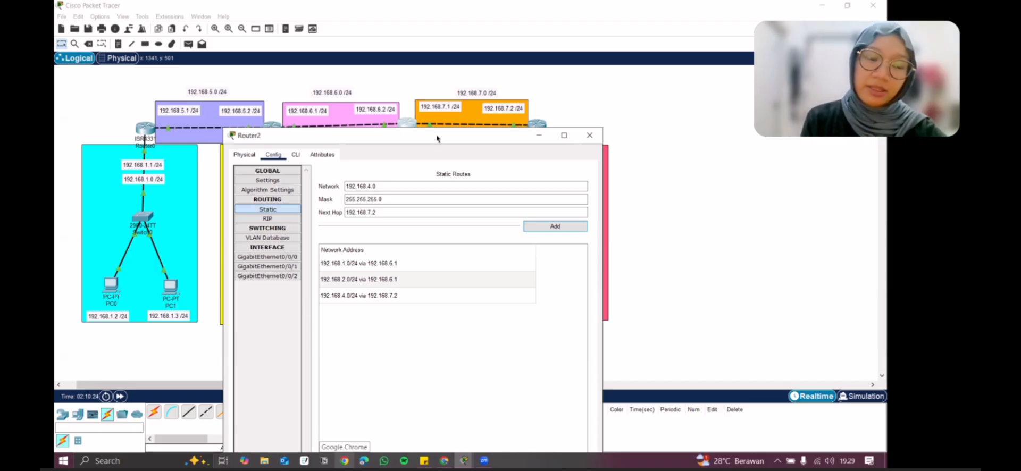
Close Router2's settings and open Router3's static routing settings, keeping the topology in view
left_click(585, 136)
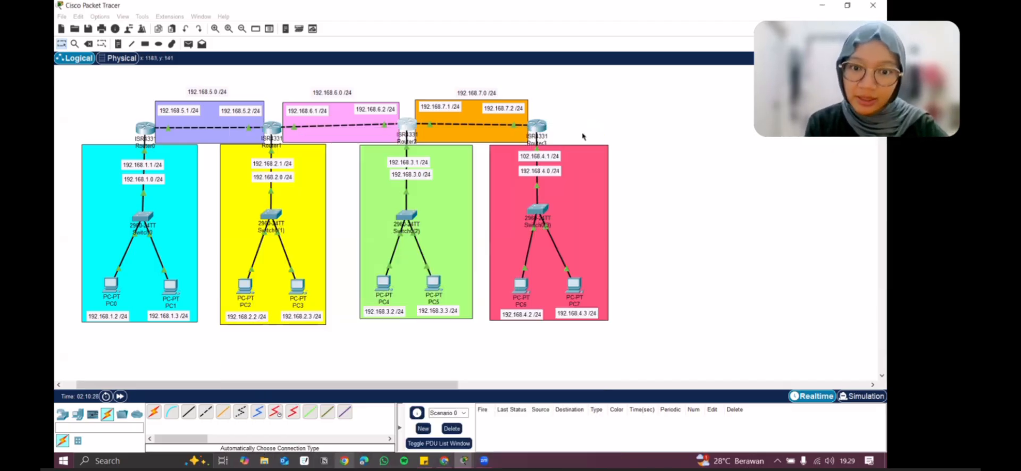
left_click(543, 137)
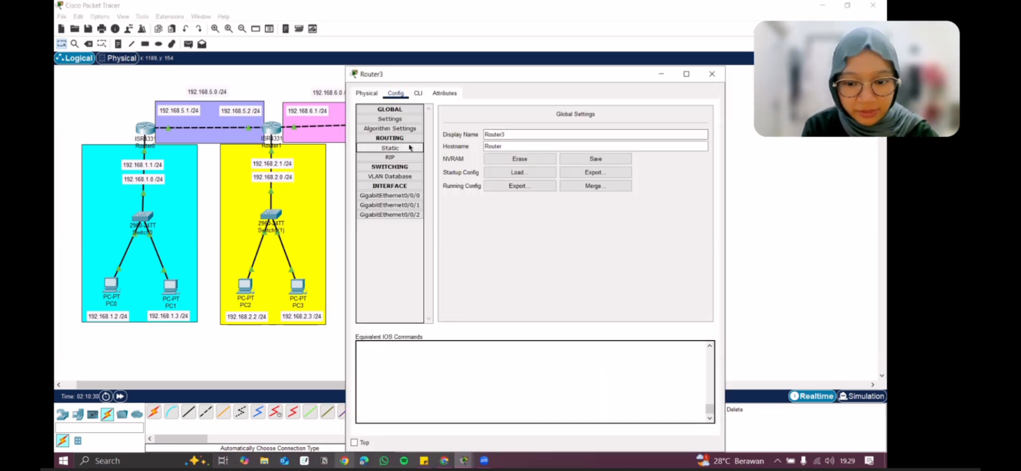
left_click(390, 148)
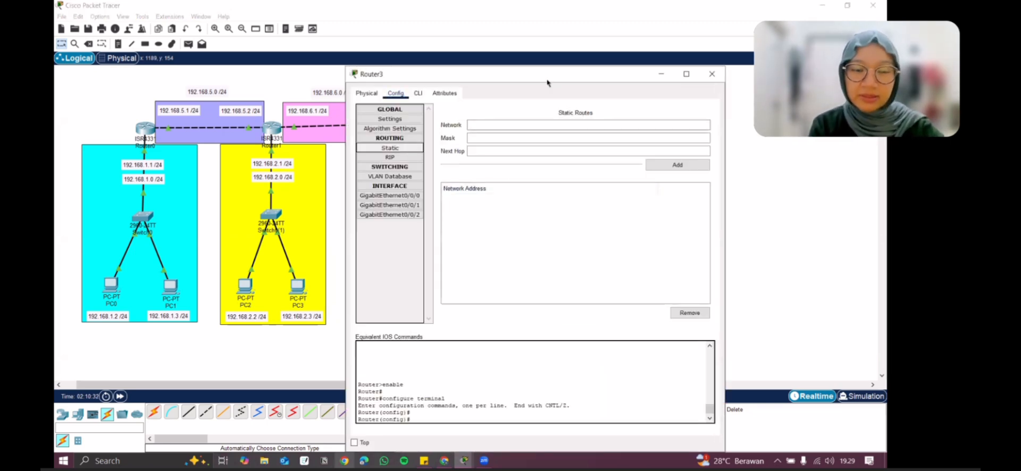
left_click_drag(546, 81, 734, 130)
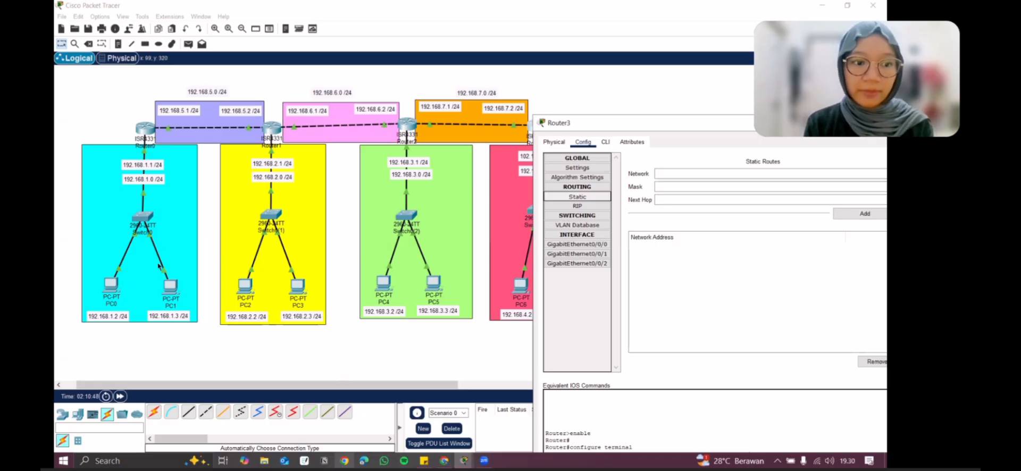
Enter network 192.168.1.0 with mask 255.255.255.0 for Router3's first static route
left_click(738, 172)
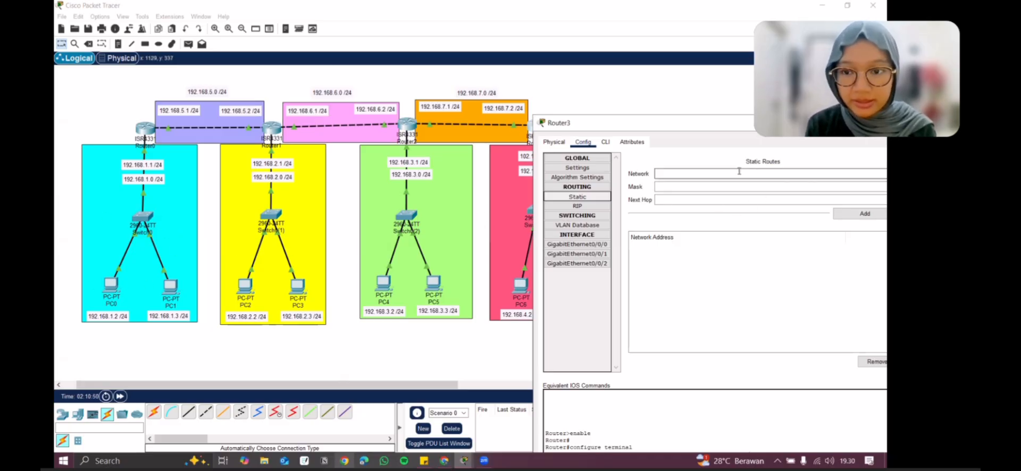
type("192.1")
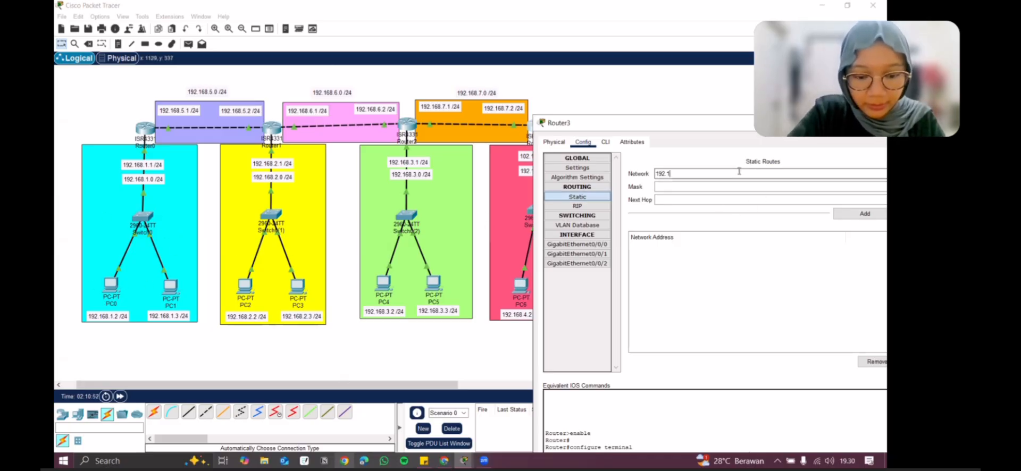
type("68.1.0")
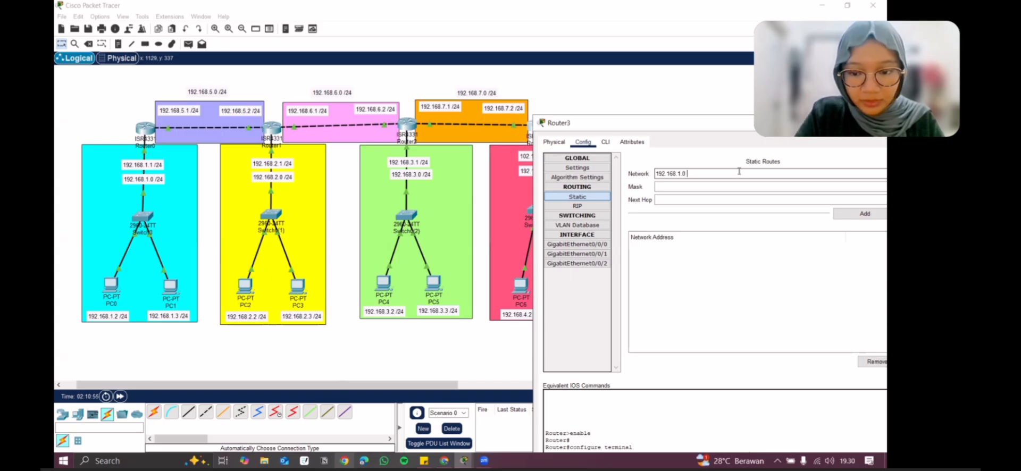
left_click(719, 186)
type("2")
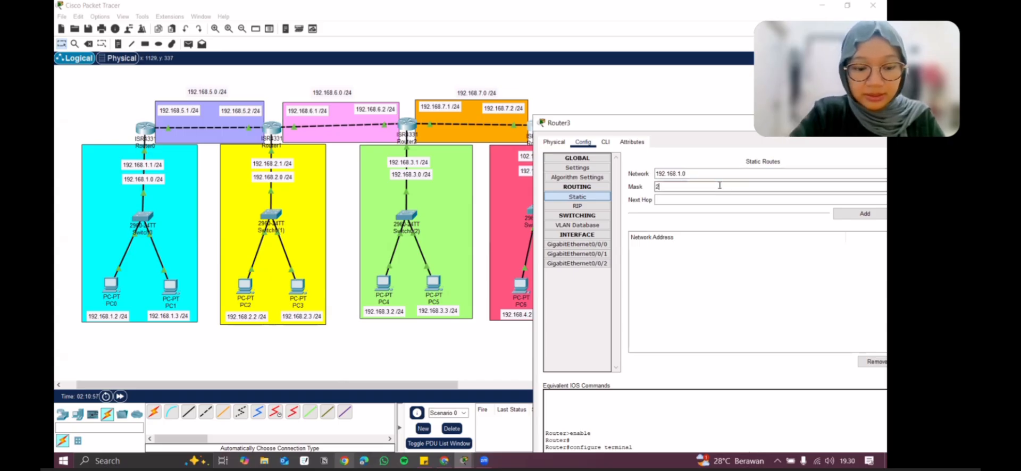
type("55.255.2")
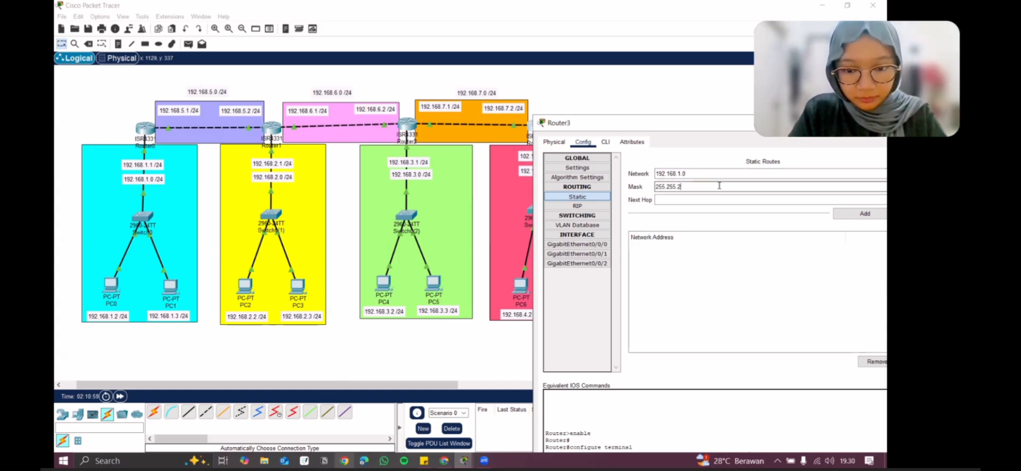
type("55.0")
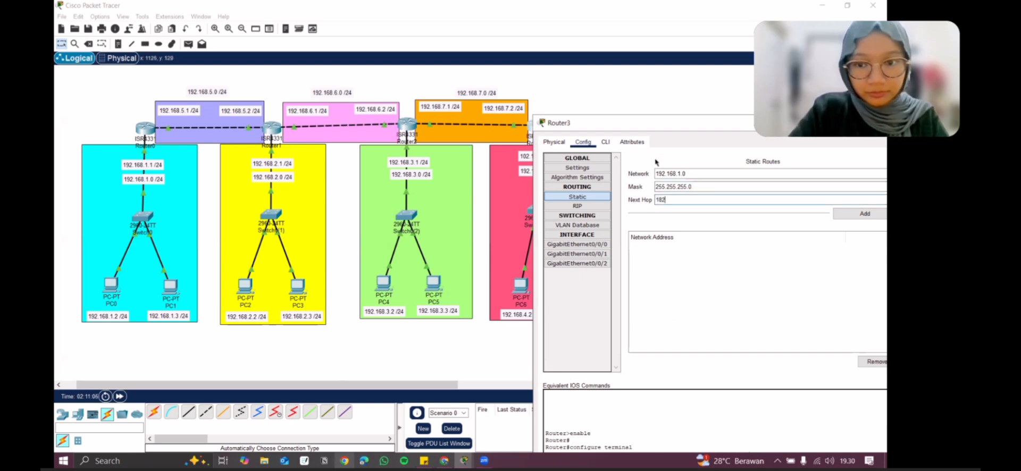
Set the next hop to 192.168.7.1 and try to add Router3's route to 192.168.1.0
key("BackSpace")
key("BackSpace")
type("92.1")
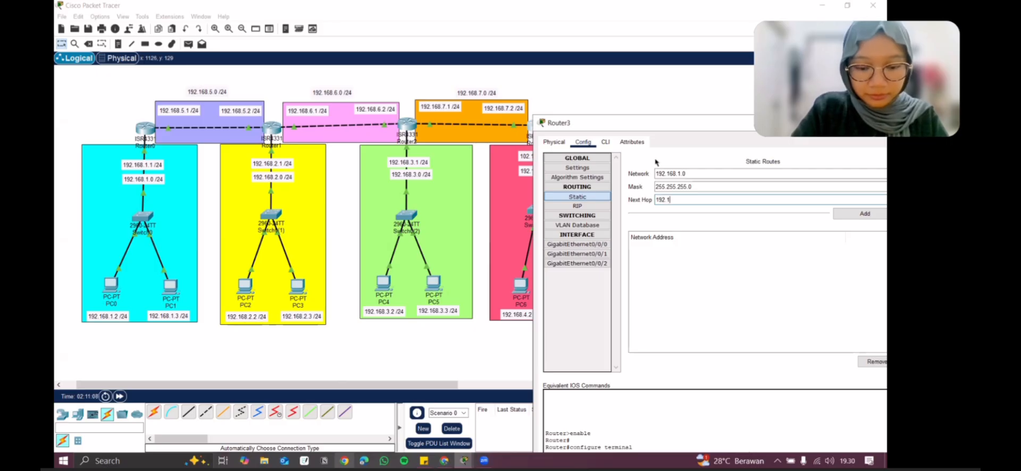
type("68.7.1")
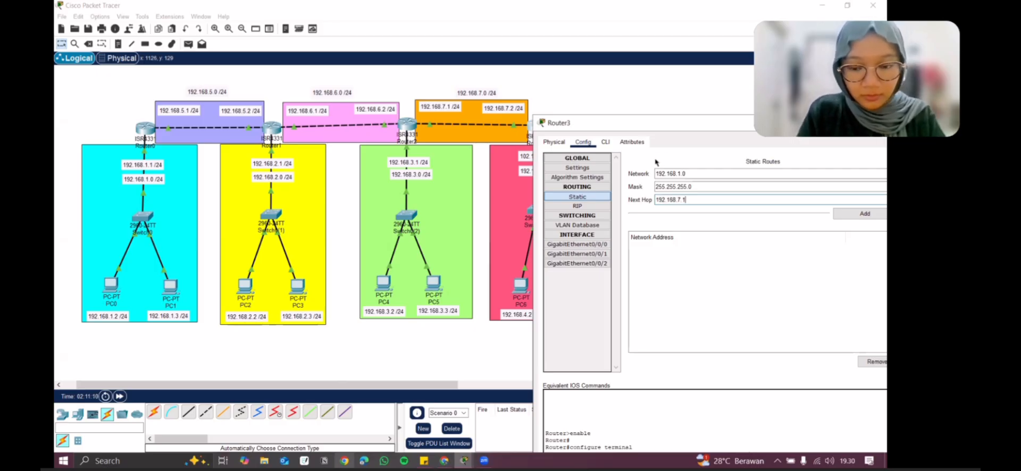
left_click(853, 217)
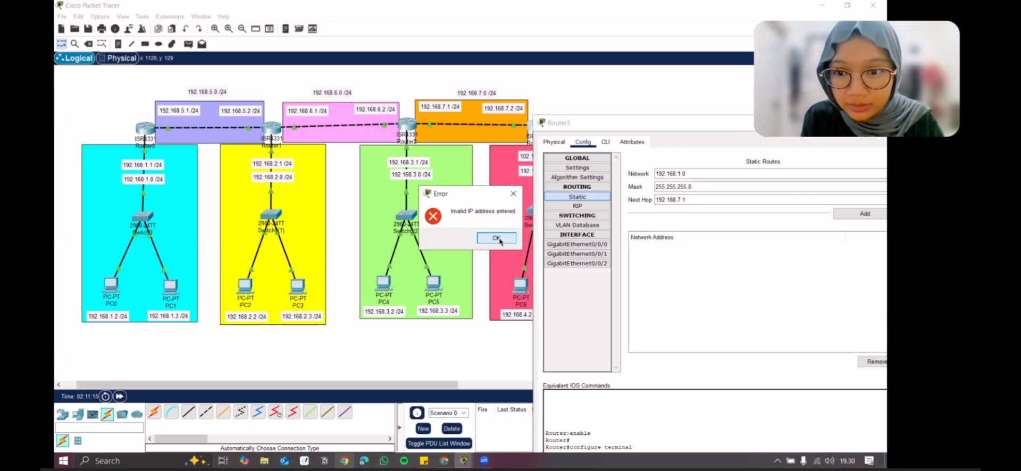
left_click(500, 239)
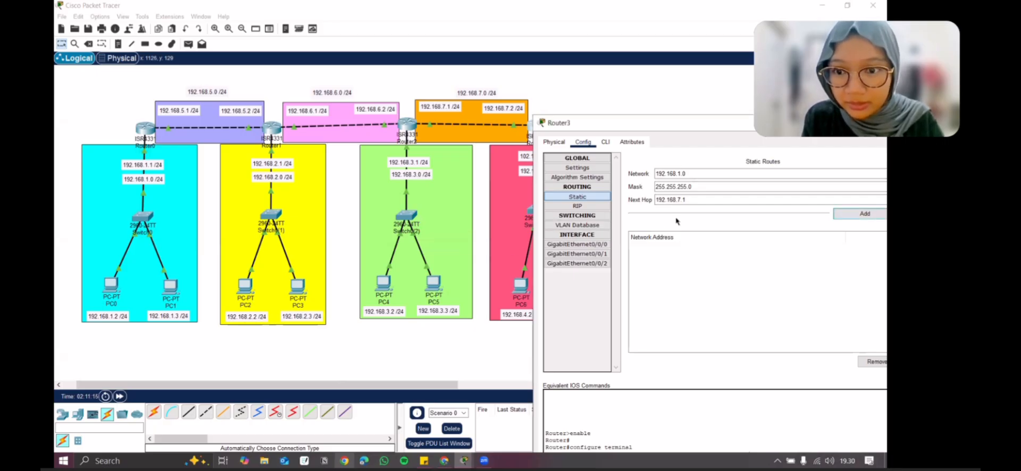
Re-enter 192.168.7.1 as the next hop and try again to add Router3's route to 192.168.1.0
left_click(665, 173)
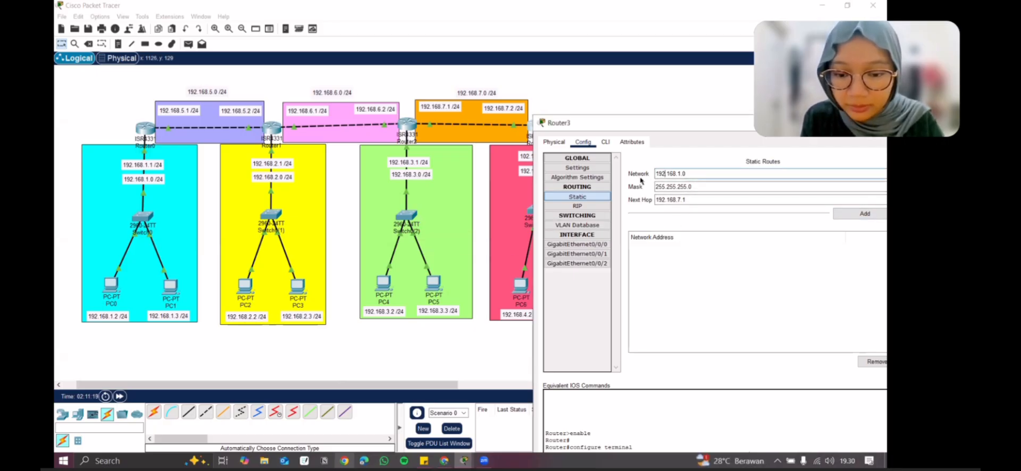
left_click(681, 186)
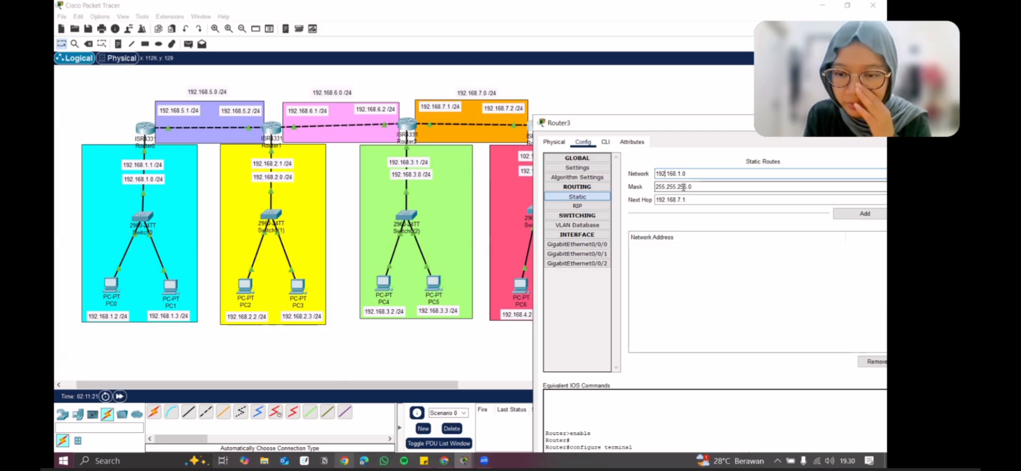
left_click(668, 198)
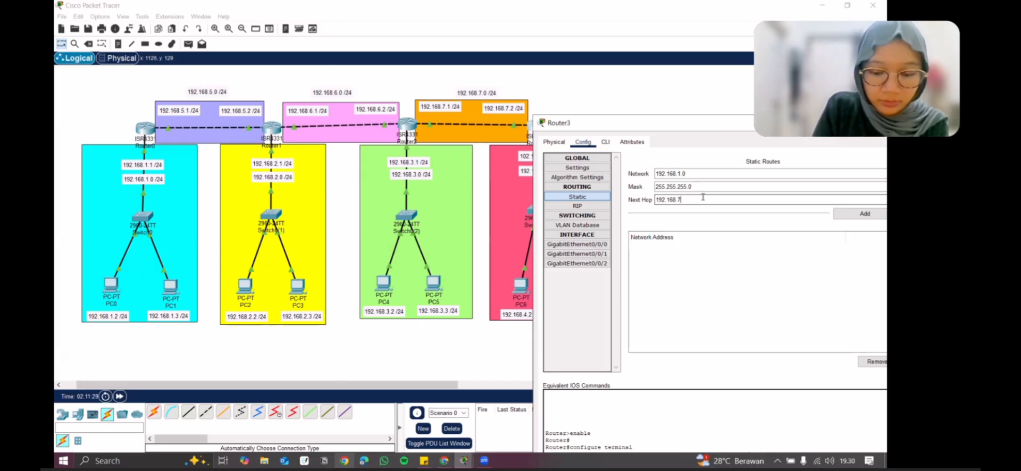
left_click(840, 215)
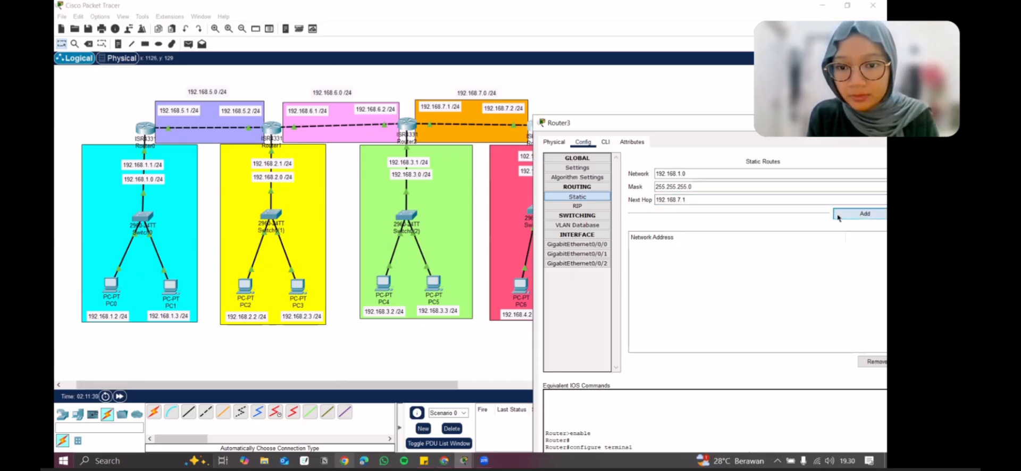
left_click(513, 194)
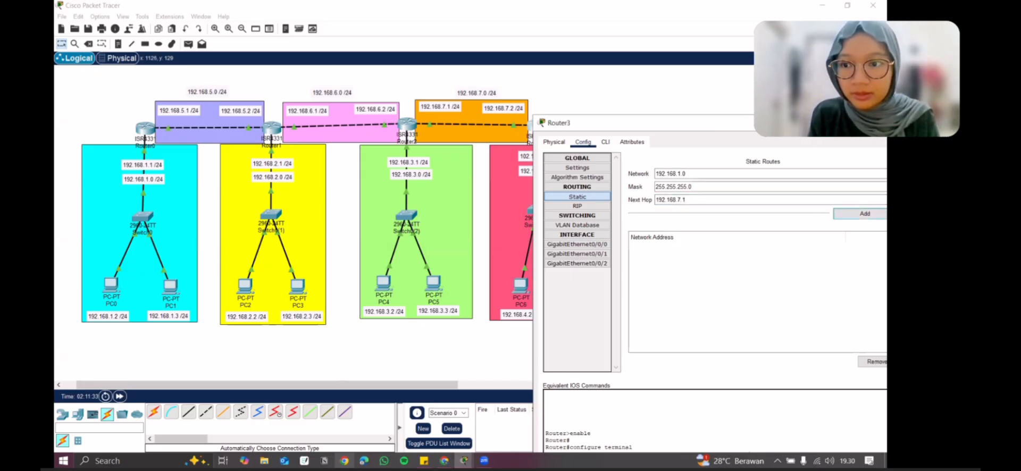
Close Router3's settings and reopen its static routing configuration
left_click_drag(606, 125, 411, 119)
left_click(709, 118)
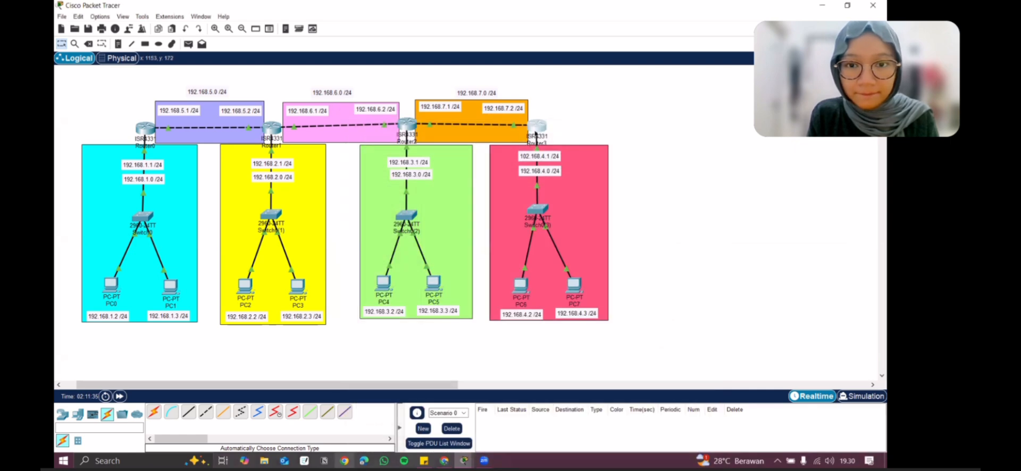
left_click(536, 131)
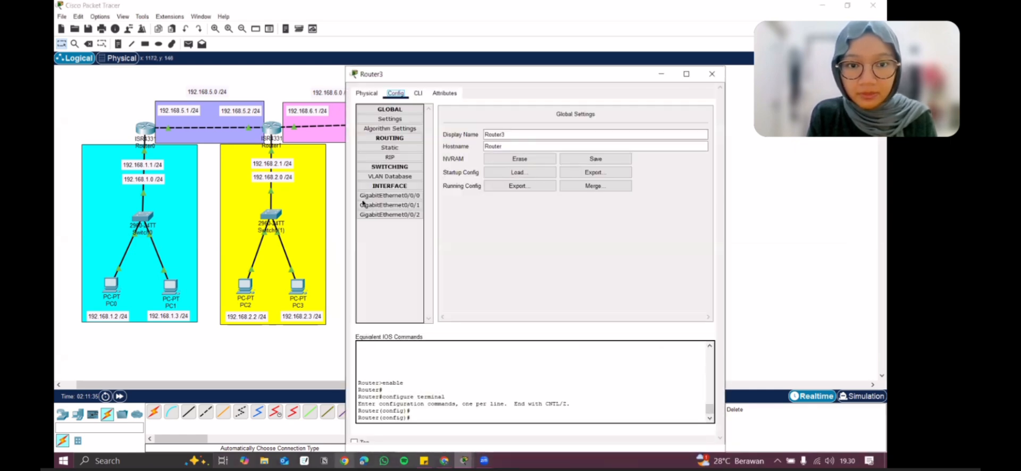
left_click(380, 149)
Add a static route on Router3 to network 192.168.1.0 with mask 255.255.255.0 and next hop 192.168.7.1
left_click(490, 126)
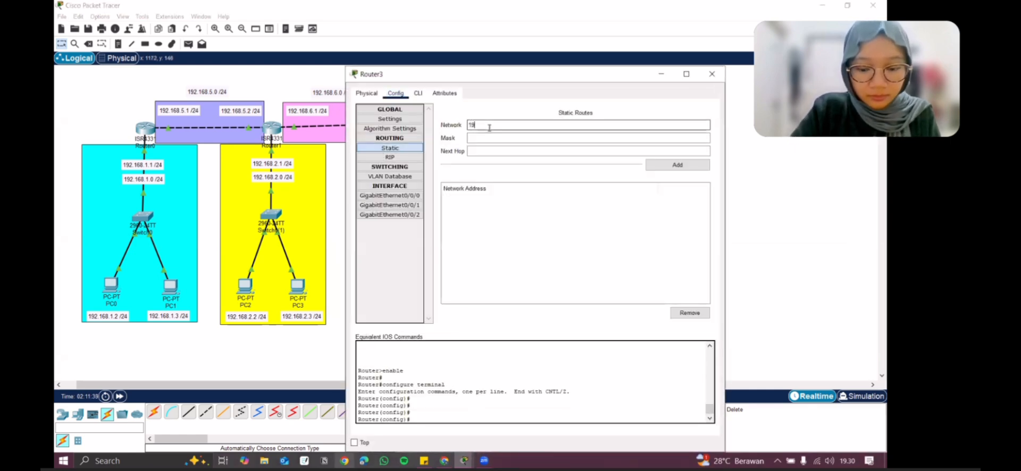
type("192.168.1")
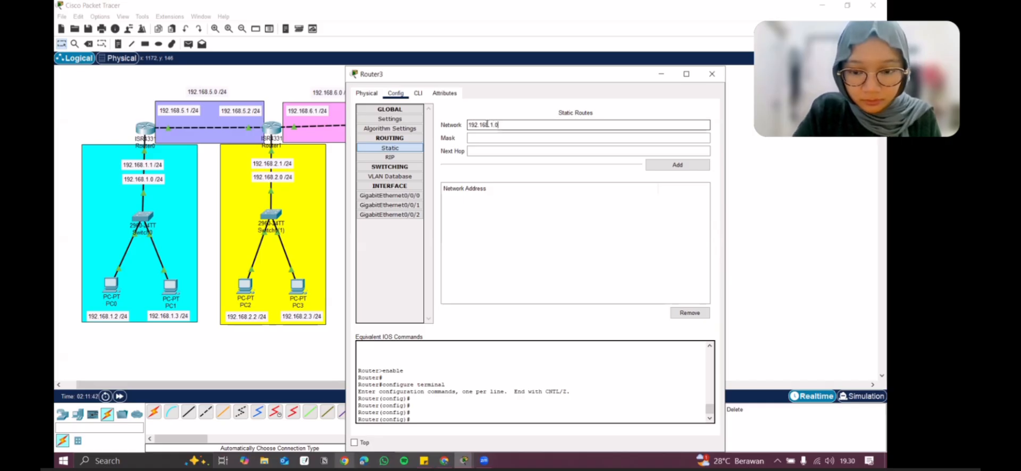
type(".0")
left_click(478, 138)
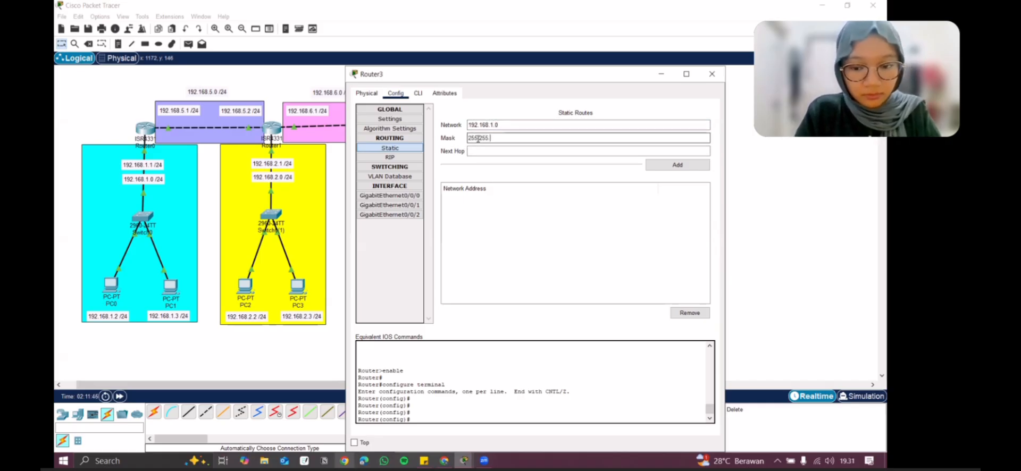
type("255.255.255.0")
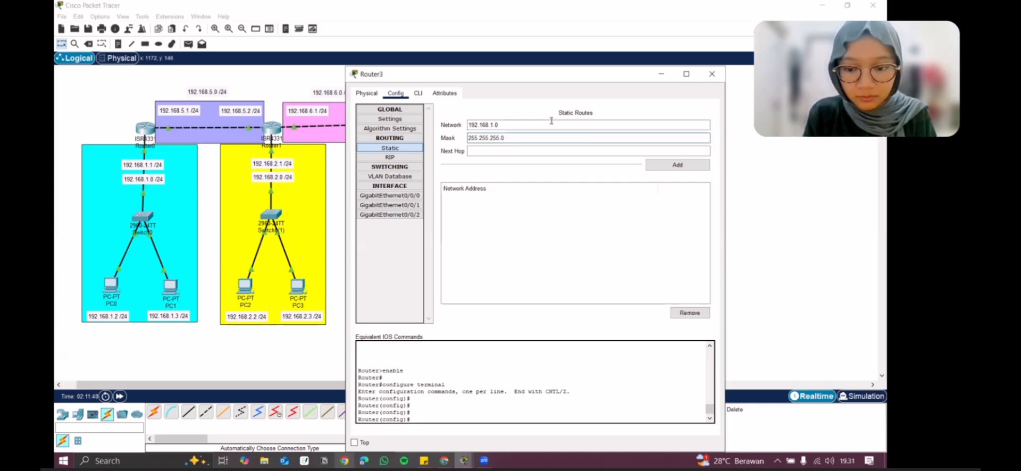
left_click(532, 151)
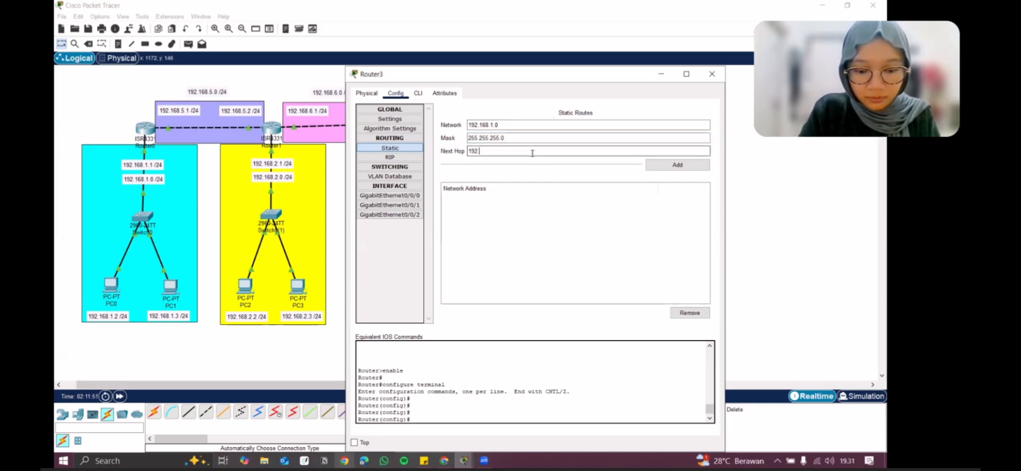
type("192.168.7.1")
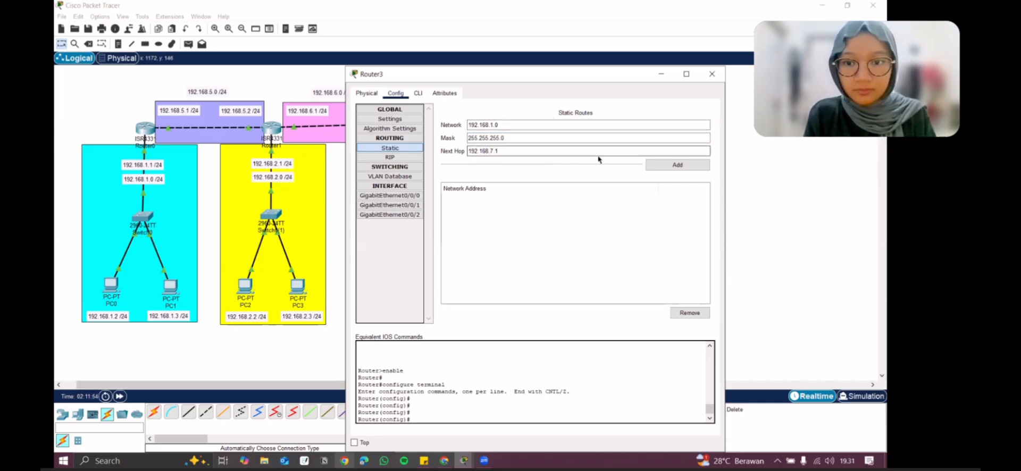
left_click(678, 165)
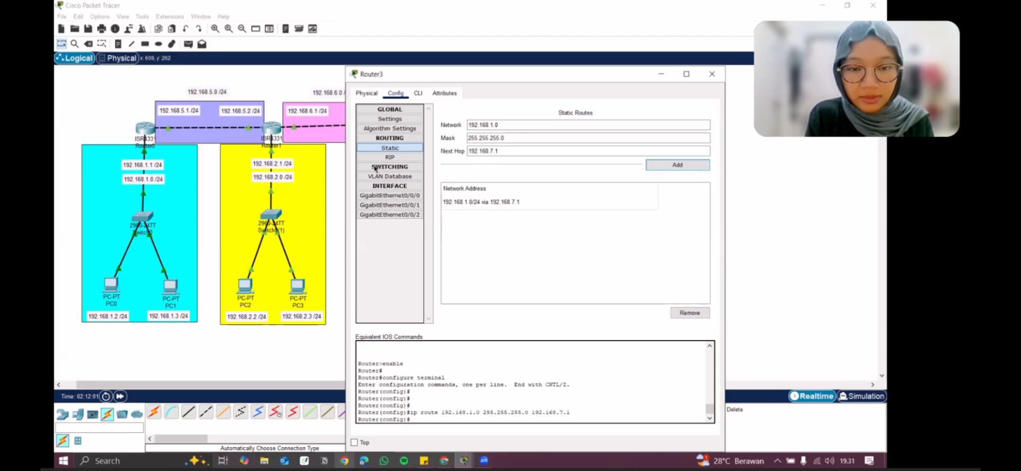
Add a Router3 static route to 192.168.2.0, keeping mask 255.255.255.0 and next hop 192.168.7.1
left_click(494, 124)
key("BackSpace")
key("BackSpace")
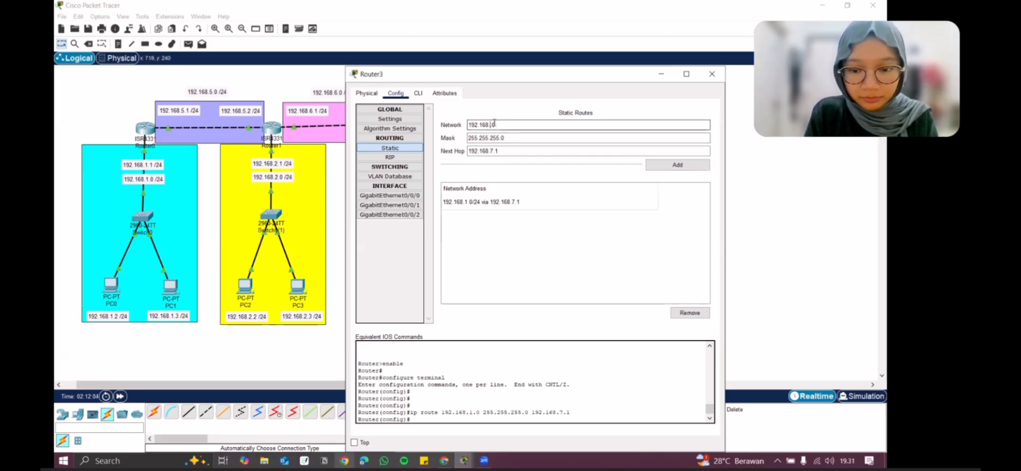
type("2.")
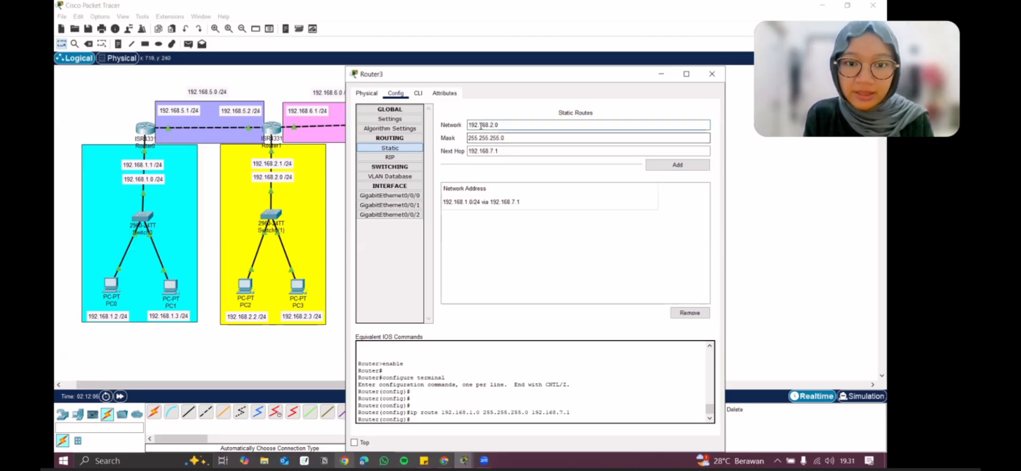
left_click(491, 151)
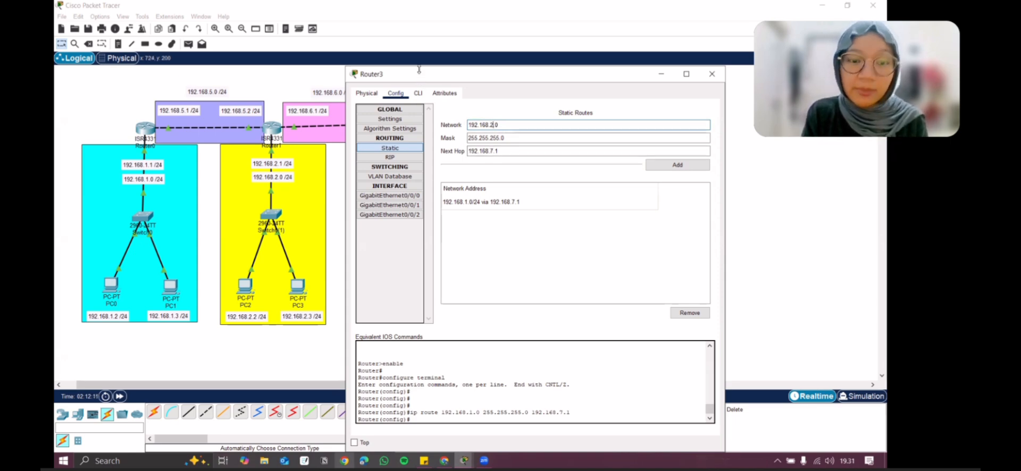
left_click_drag(418, 68, 419, 76)
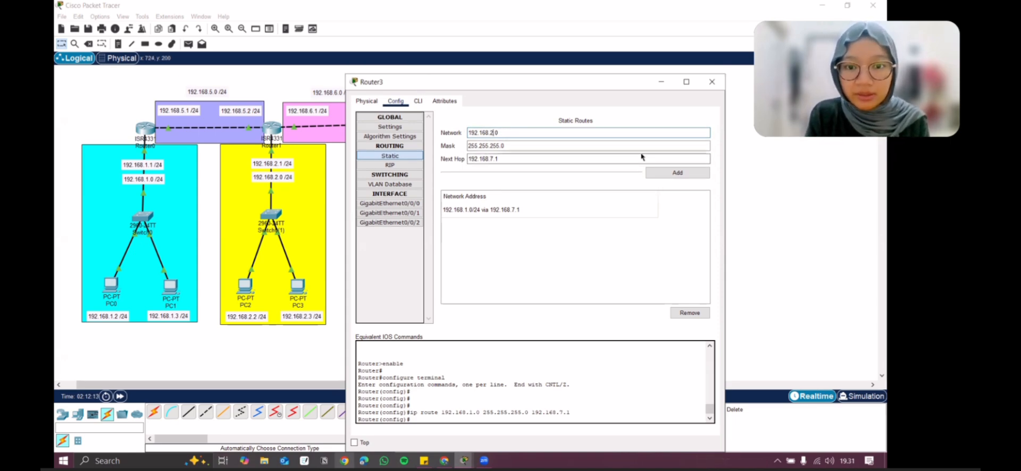
left_click(667, 174)
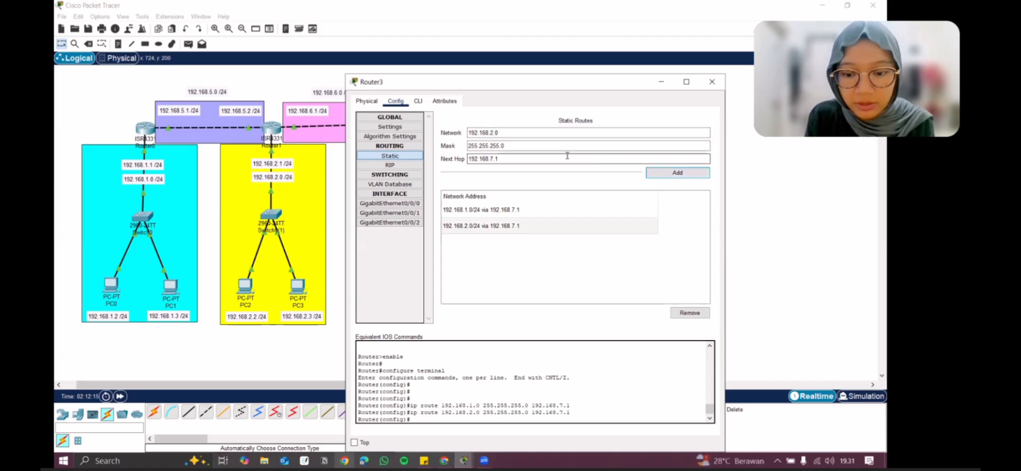
Add a Router3 static route to 192.168.3.0 with the same mask and next hop, and close the router's settings
left_click_drag(472, 85, 626, 96)
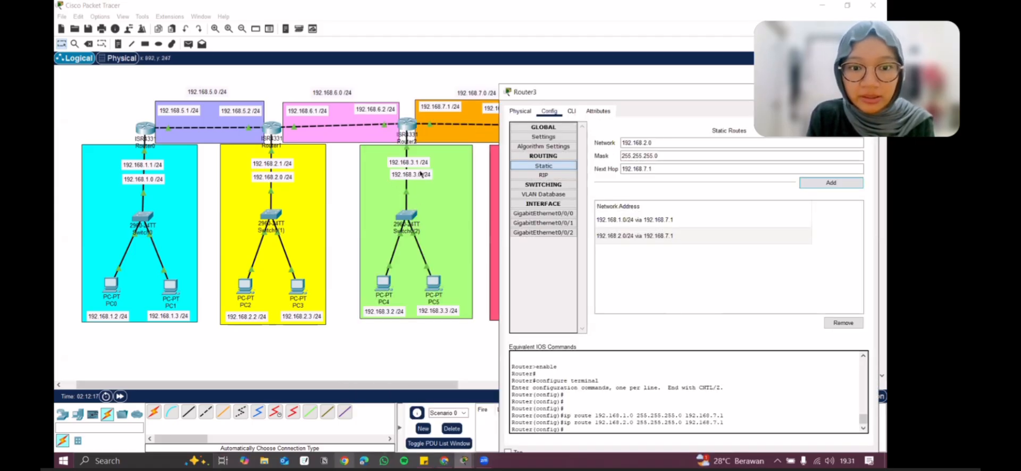
left_click(645, 143)
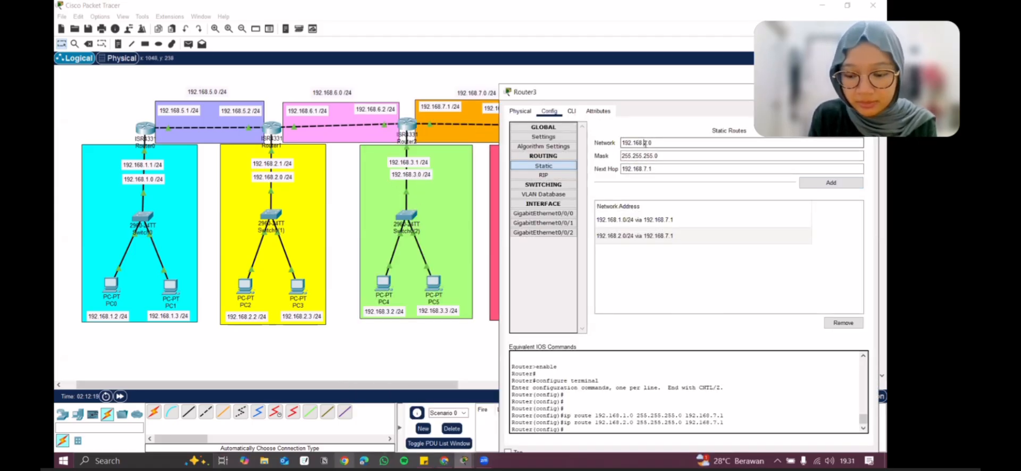
key("BackSpace")
type("3")
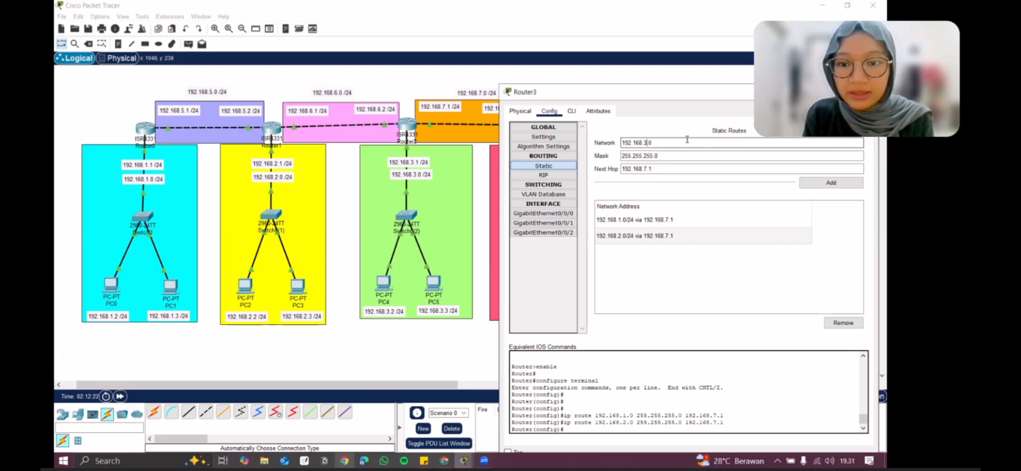
left_click(826, 183)
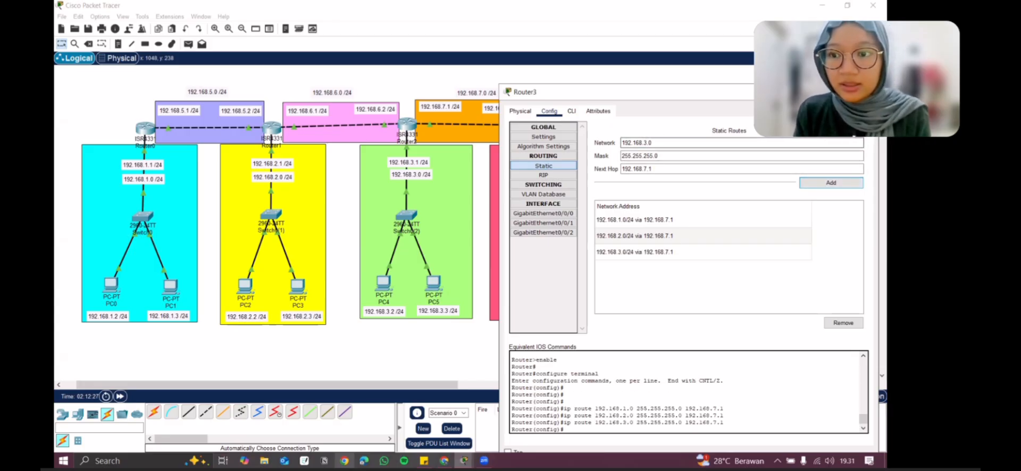
left_click_drag(864, 99, 782, 137)
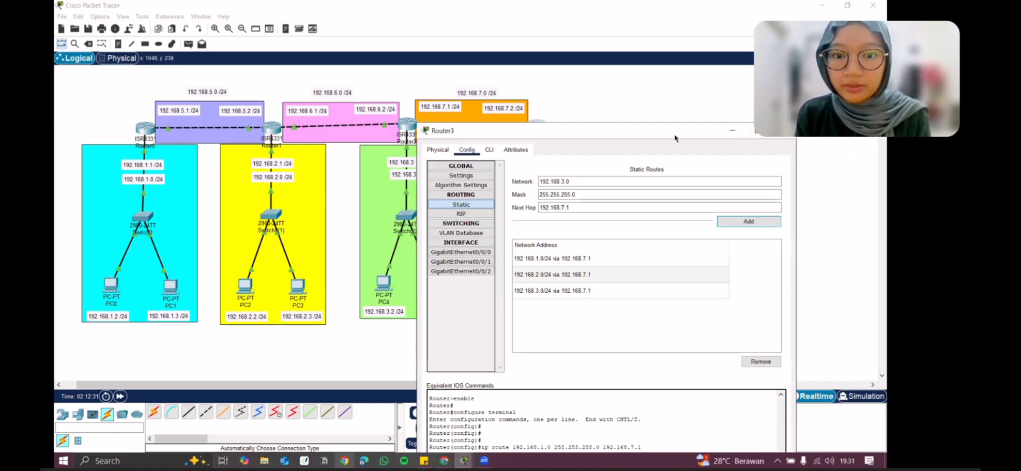
left_click(778, 130)
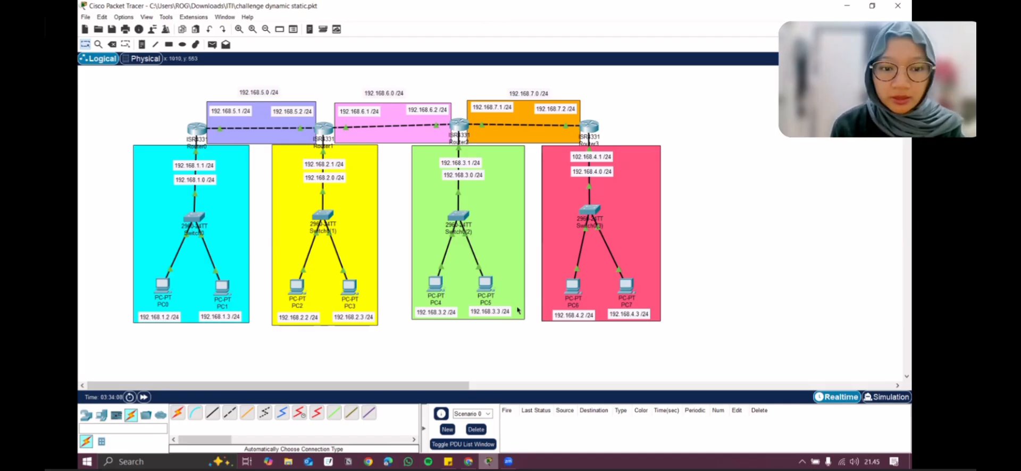
Check PC0's IP address, subnet mask and default gateway, and close its window
left_click(168, 301)
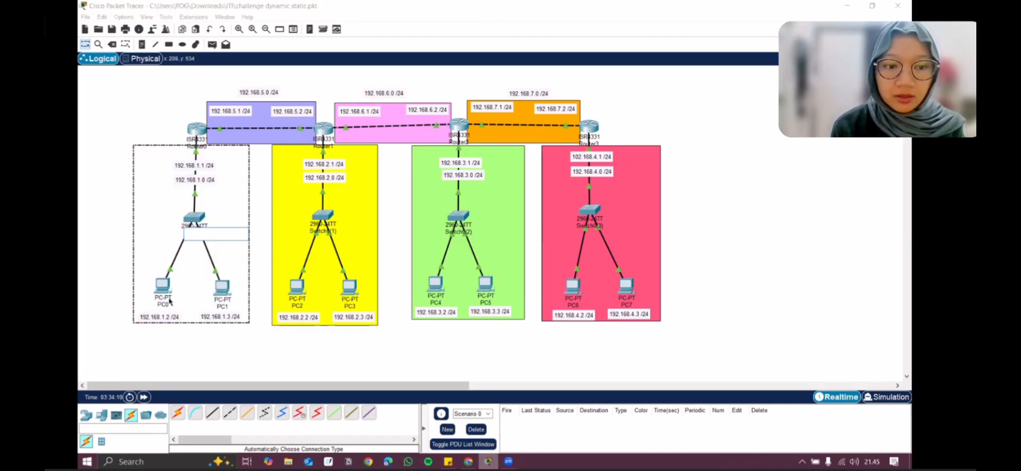
left_click(242, 233)
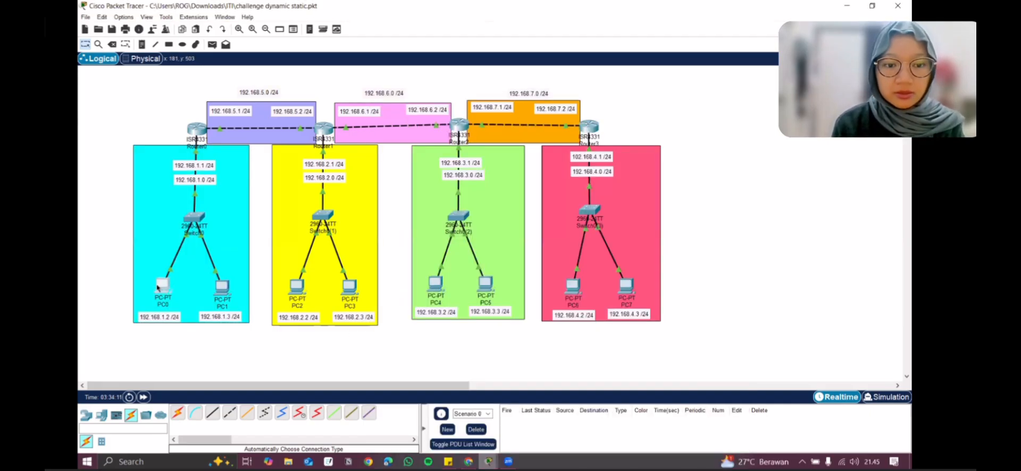
left_click(158, 288)
left_click(415, 130)
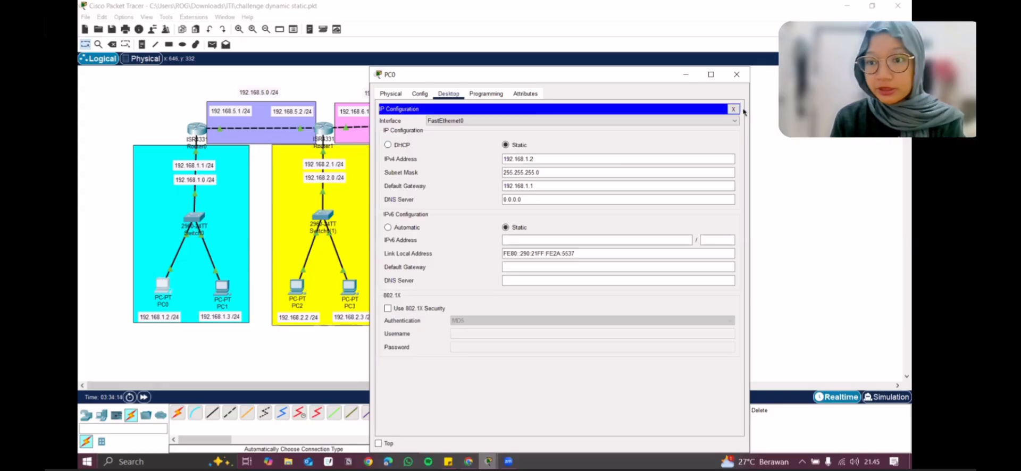
left_click(737, 74)
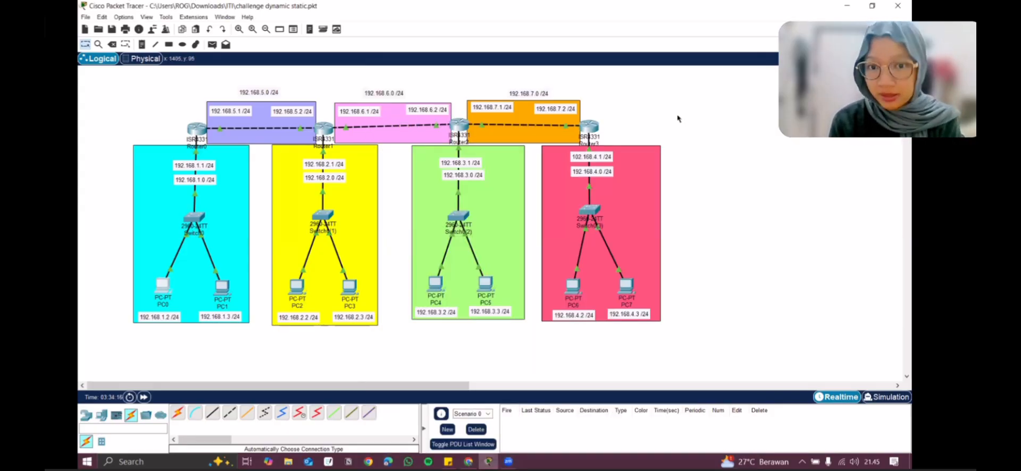
Review Router3's static routes and its GigabitEthernet0/0/0 address settings, and close the router's window
left_click(592, 135)
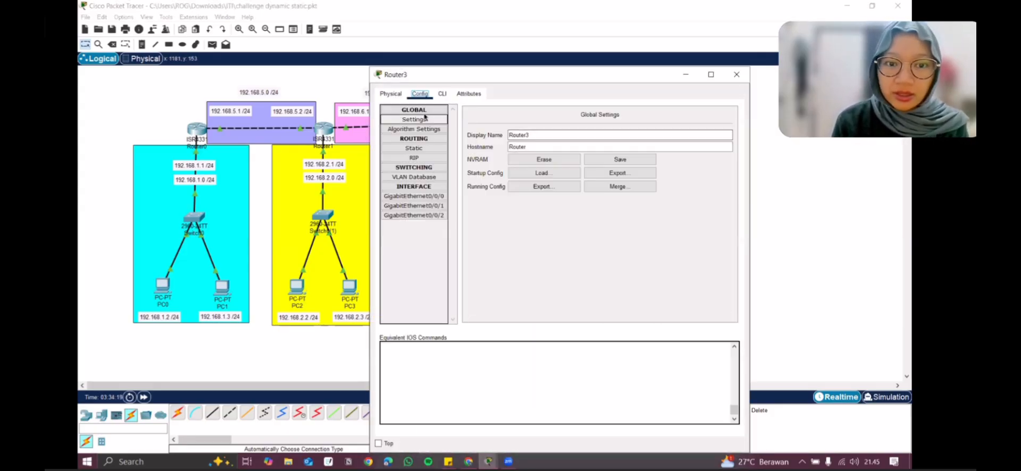
left_click(421, 149)
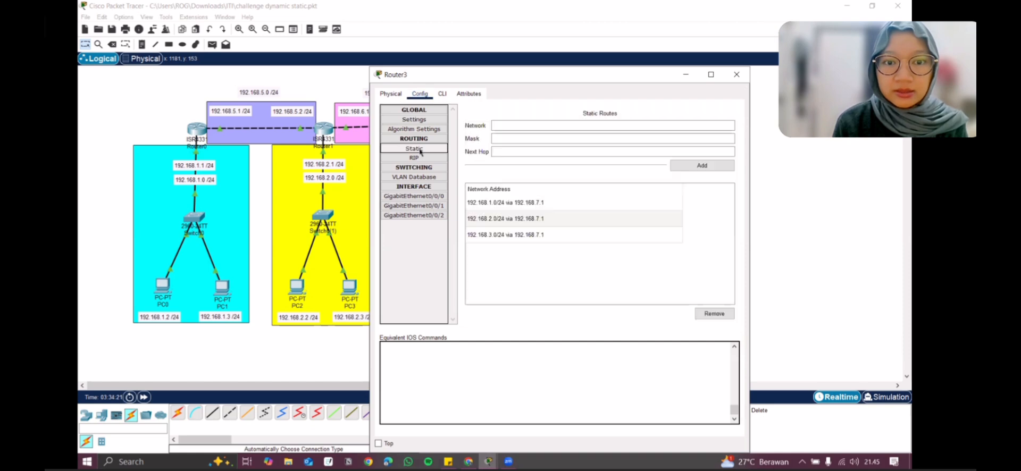
left_click(442, 196)
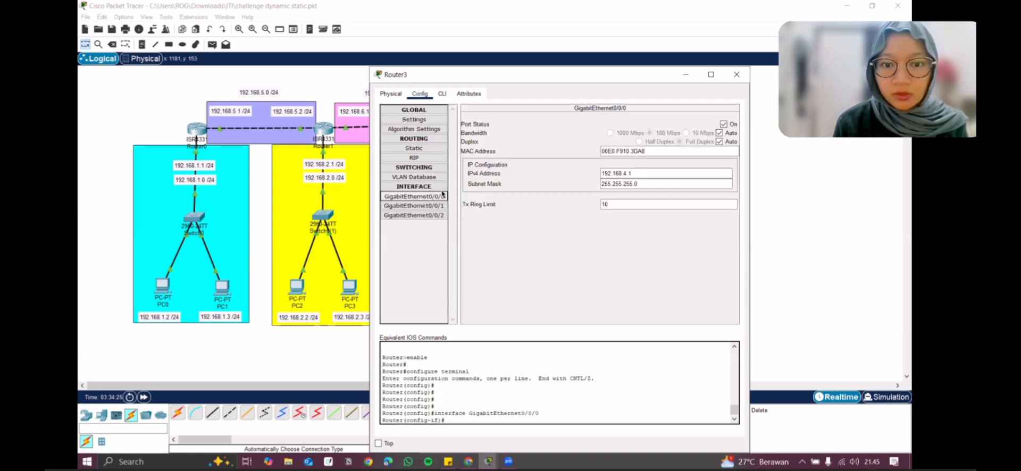
left_click(735, 77)
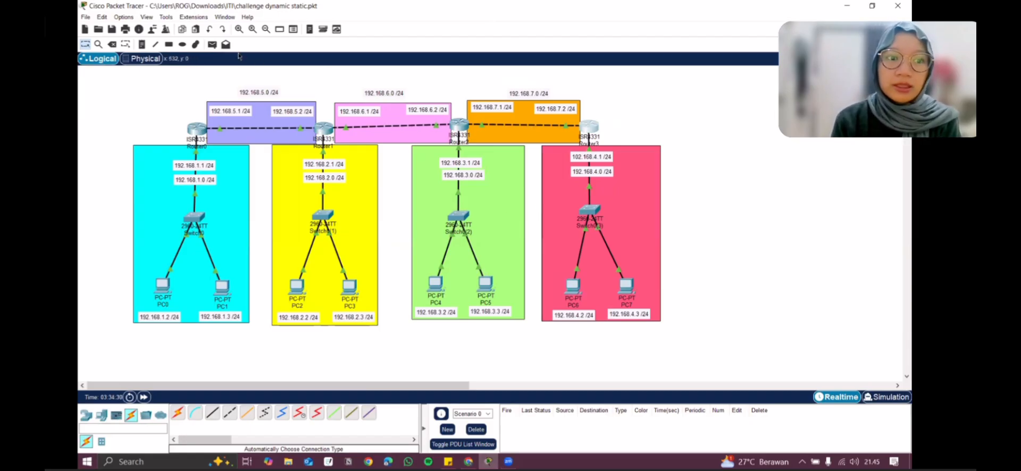
Send a simple PDU from PC0 to PC4 and fire it again to retest the connection
left_click(212, 45)
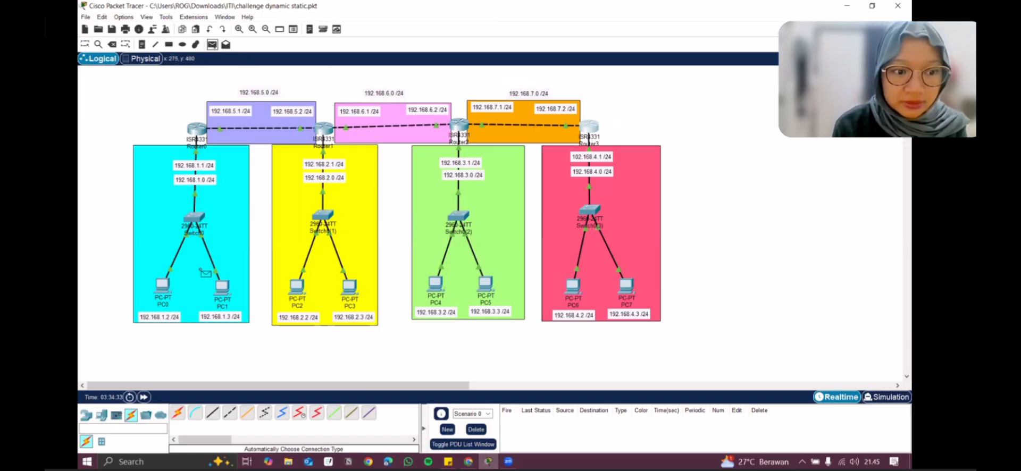
left_click(164, 283)
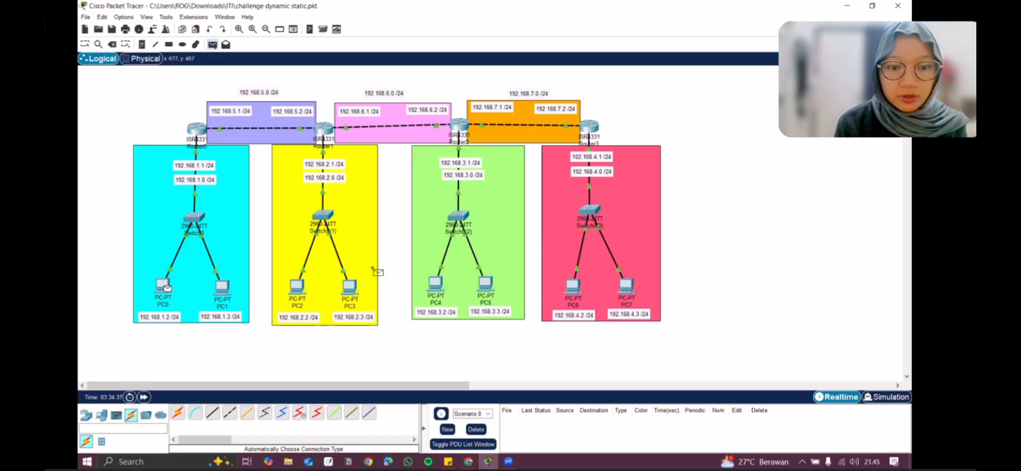
left_click(436, 283)
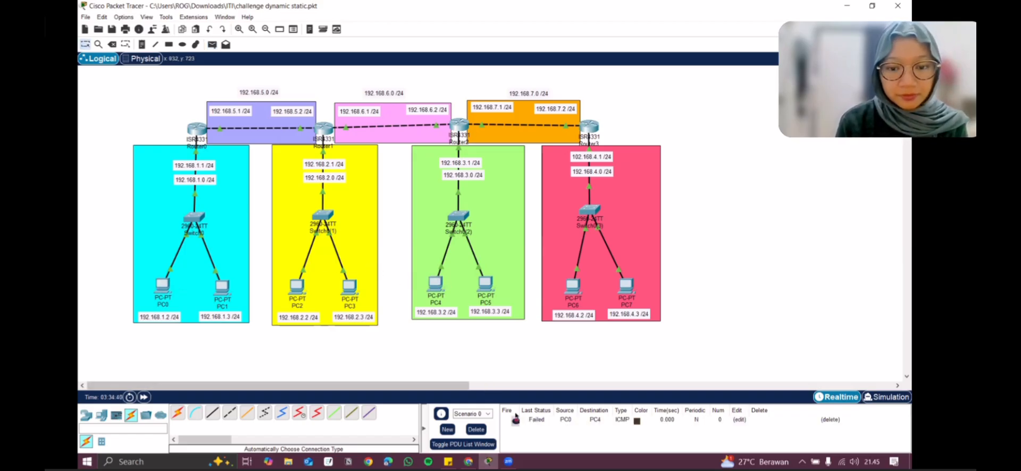
left_click(516, 421)
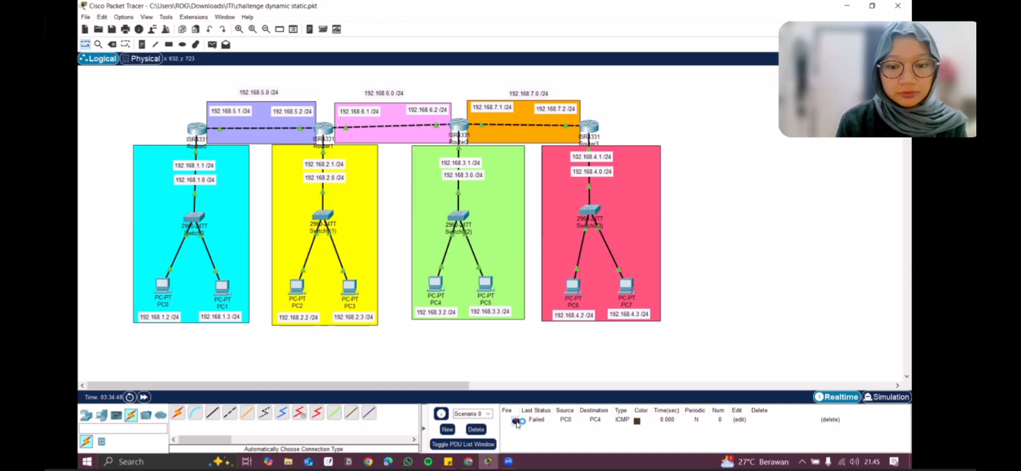
left_click(516, 421)
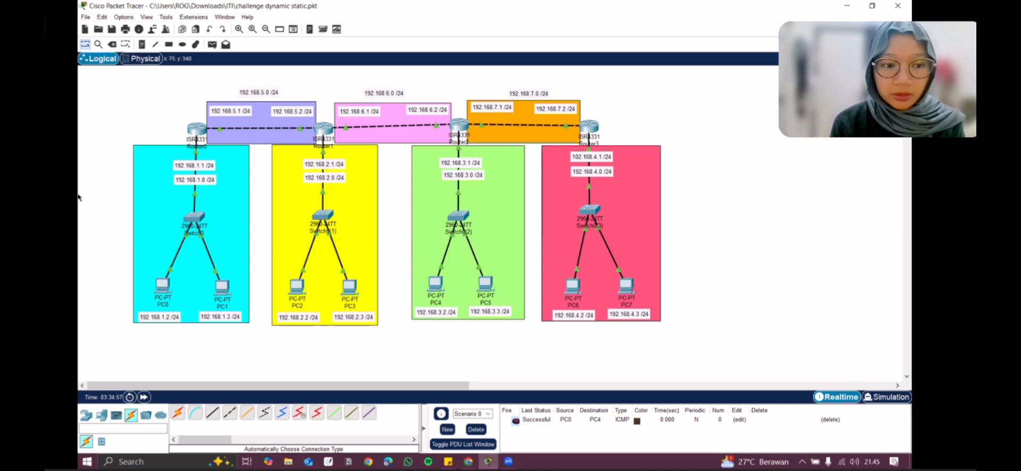
Open PC0's Command Prompt and ping 192.168.2.2
left_click(163, 289)
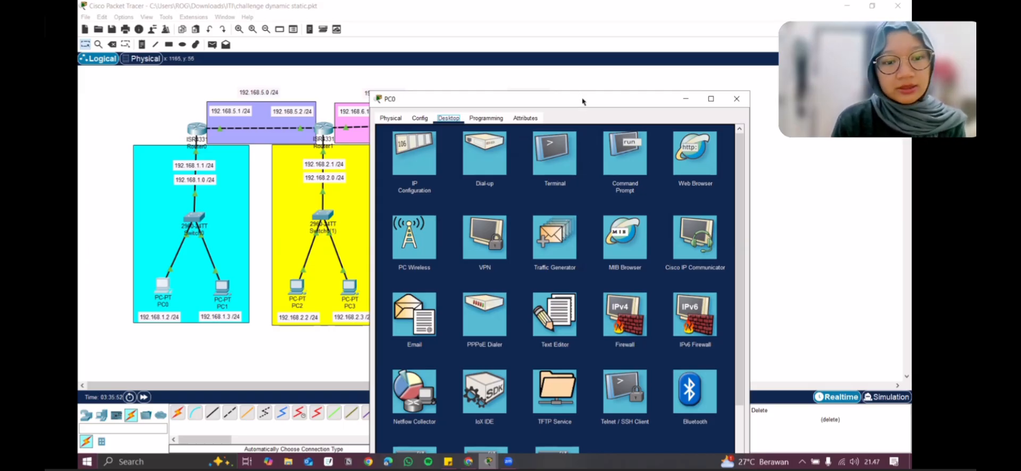
left_click_drag(582, 101, 316, 89)
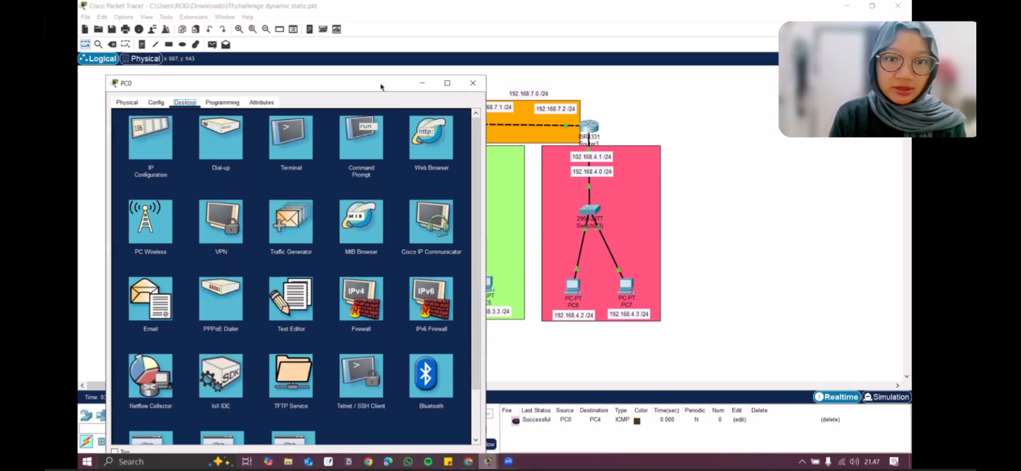
left_click_drag(415, 85, 614, 84)
left_click(570, 140)
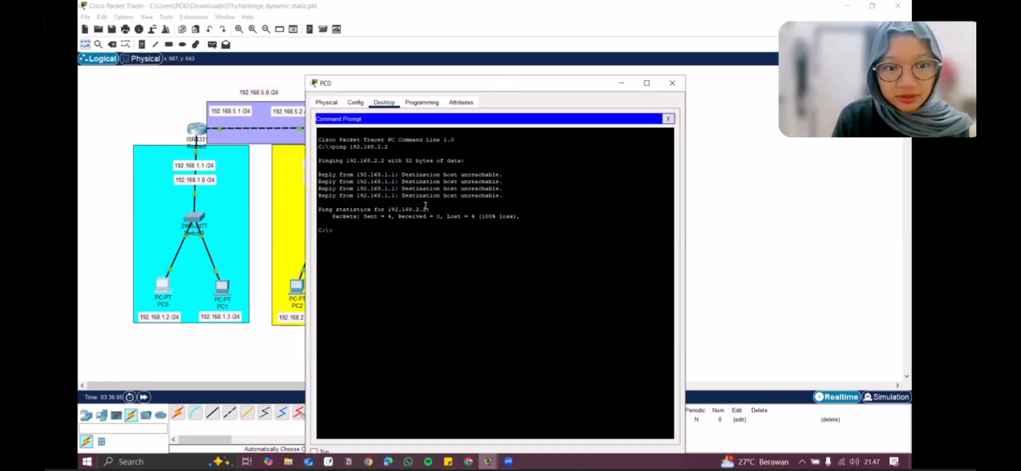
type("ping")
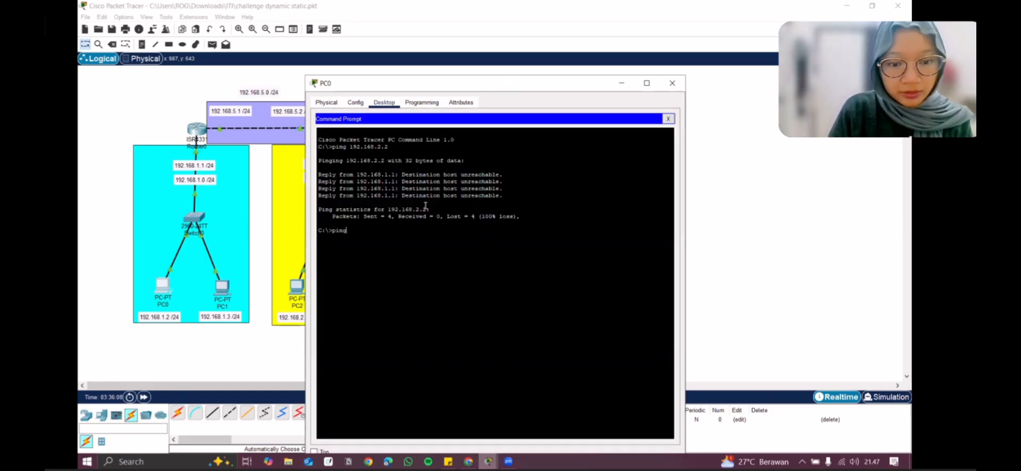
type(" 192.168")
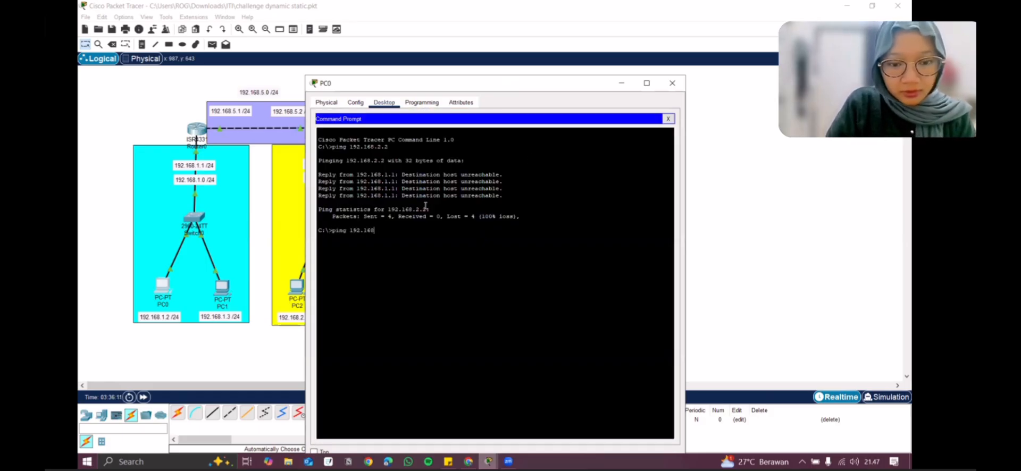
type(".2.2")
key("Return")
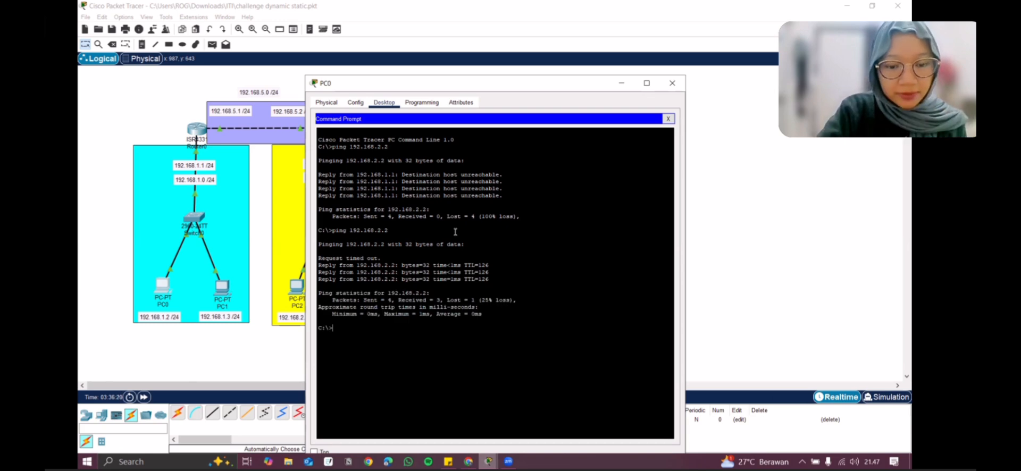
Ping 192.168.2.2 from PC0 a second time and check the sent, received and lost packet counts
type("ping")
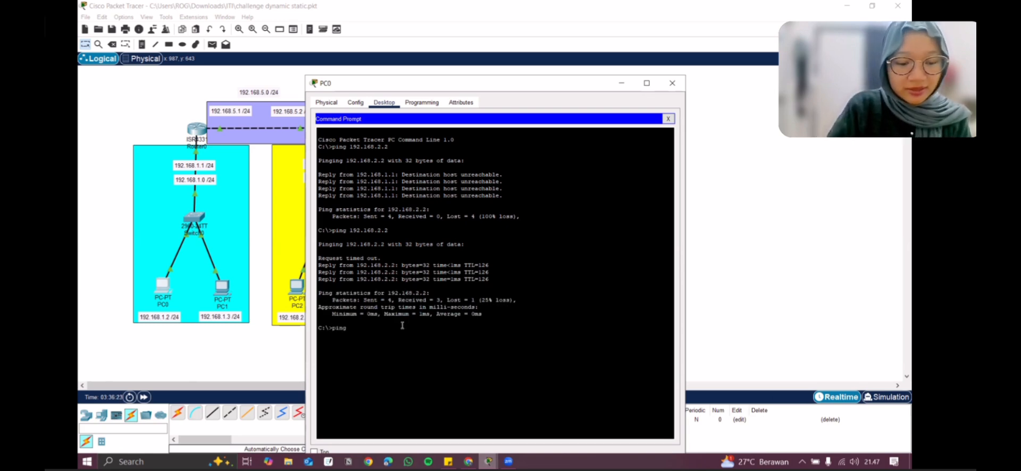
type(" 192.168.")
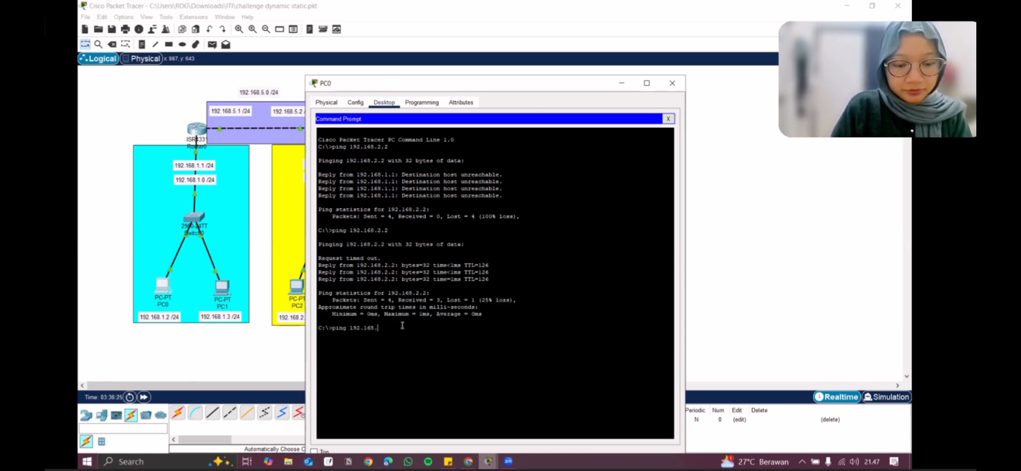
type("2.2")
key("Return")
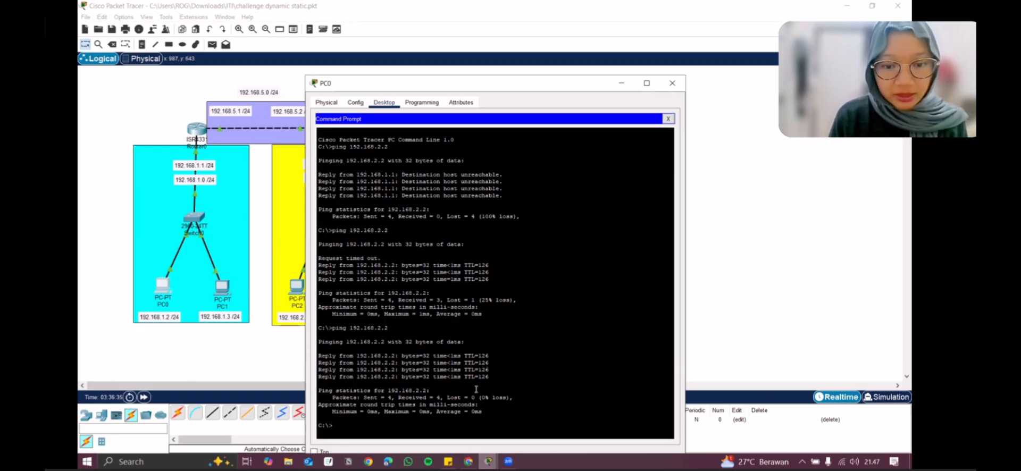
left_click_drag(475, 397, 364, 396)
left_click(453, 396)
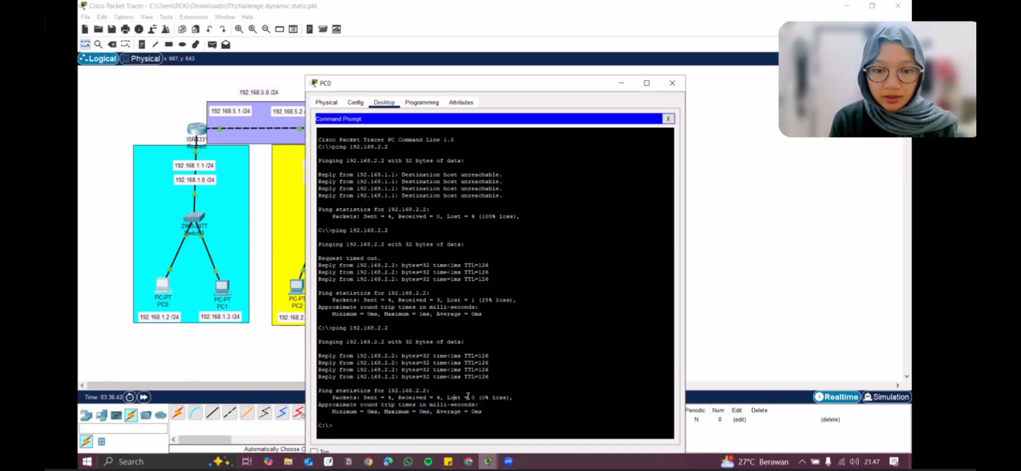
left_click_drag(478, 396, 457, 397)
left_click(379, 421)
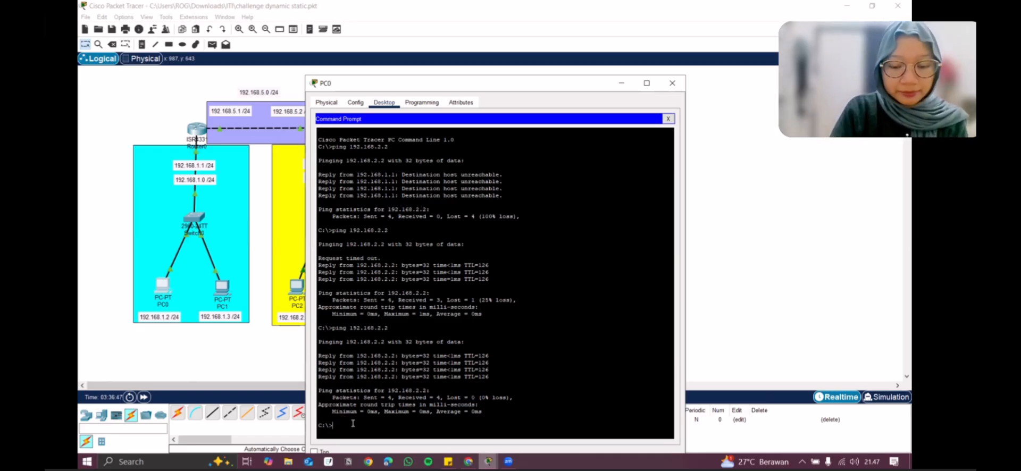
type("192.168.3.2")
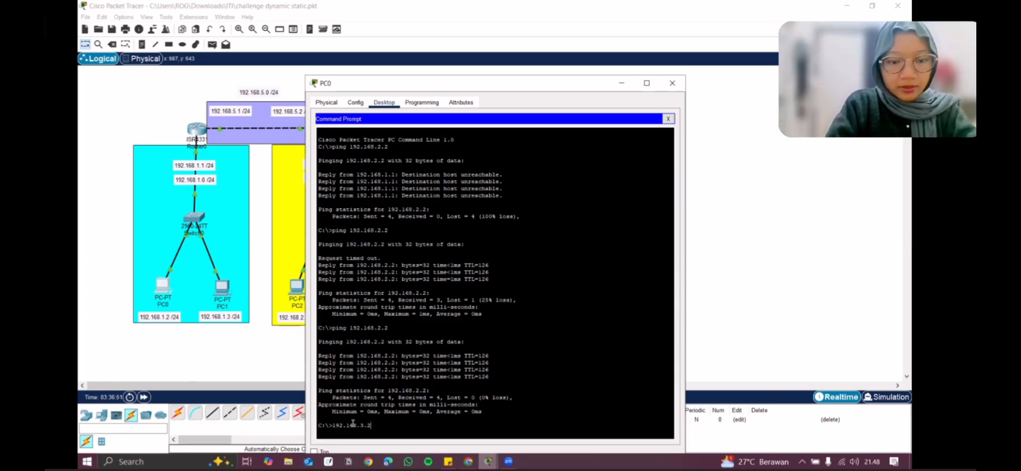
key("BackSpace")
key("BackSpace")
key("BackSpace")
key("BackSpace")
key("BackSpace")
key("BackSpace")
key("BackSpace")
key("BackSpace")
key("BackSpace")
key("BackSpace")
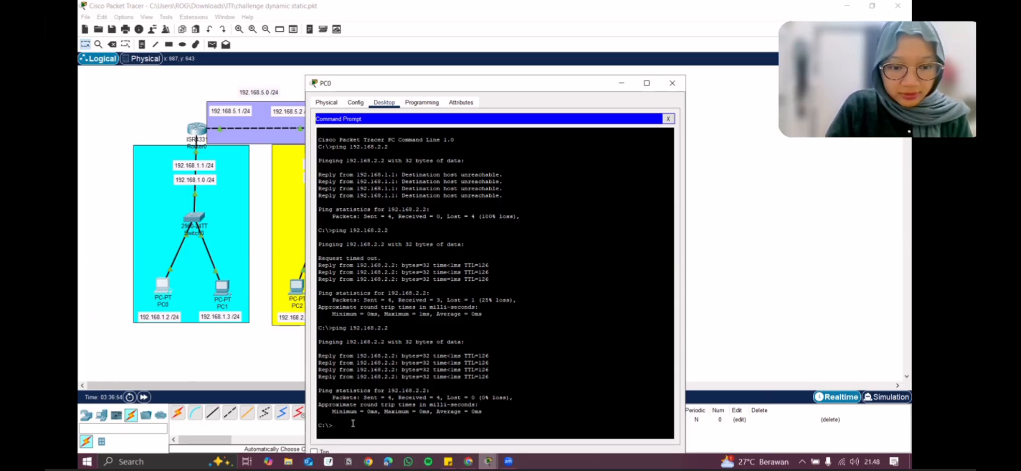
Ping 192.168.3.2 from PC0 and check the received and lost packet counts
type("ping 192.1")
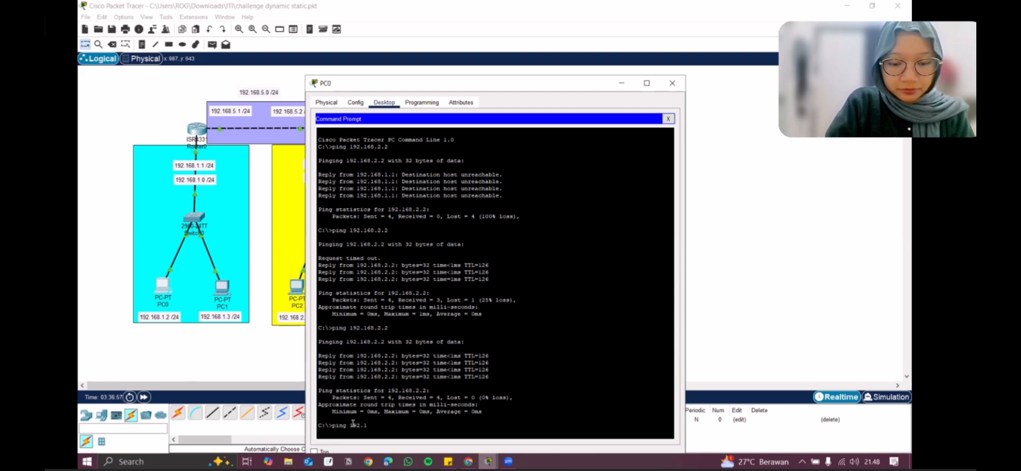
type("68.3.2")
key("Return")
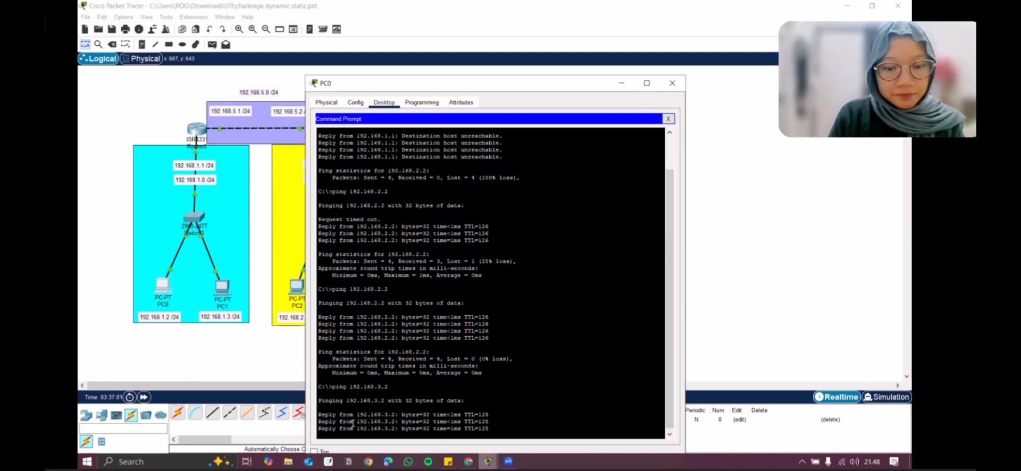
left_click_drag(478, 410, 414, 403)
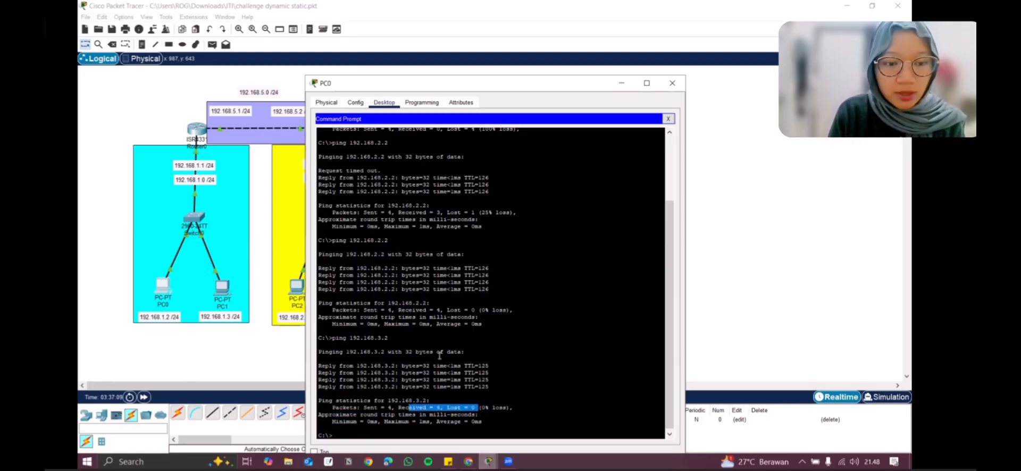
Reposition PC0's window over the topology and ping 192.168.4.2 from its Command Prompt
left_click_drag(429, 90, 329, 50)
left_click(314, 394)
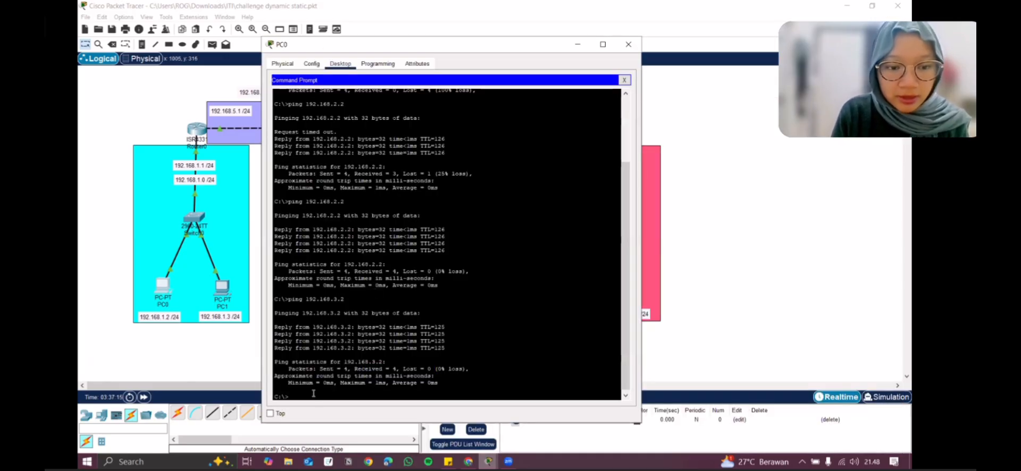
left_click_drag(424, 48, 277, 48)
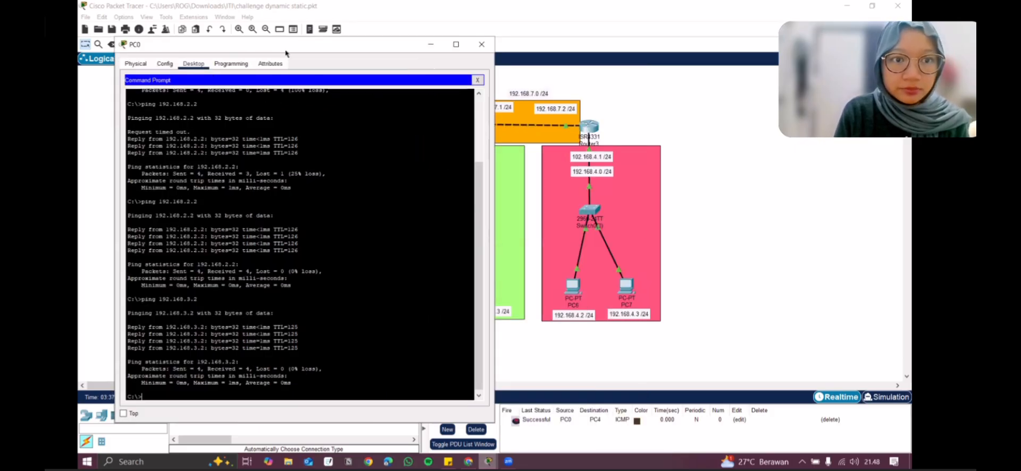
left_click_drag(285, 54, 402, 56)
type("ping")
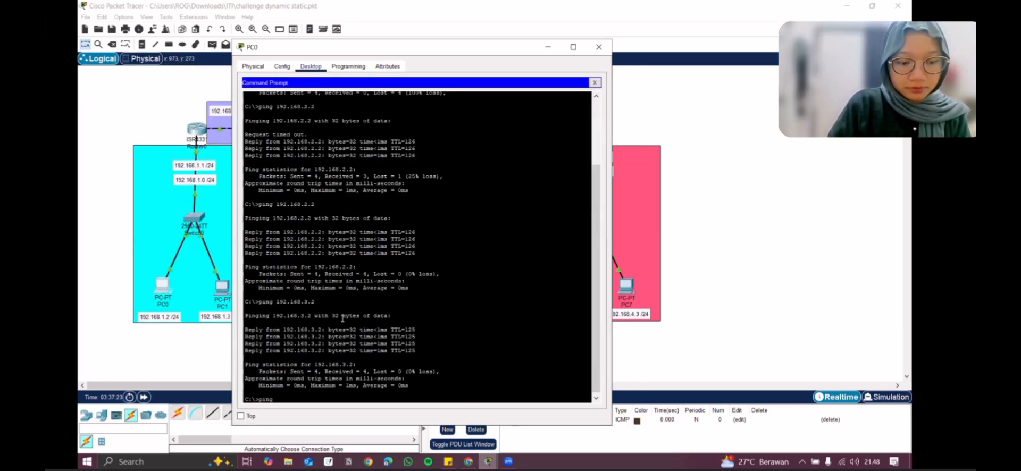
type(" 192.168")
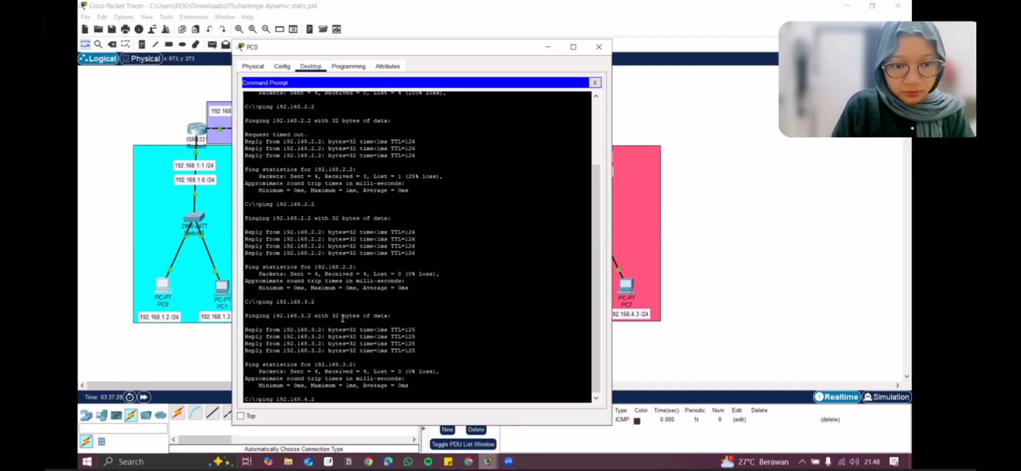
type(".4.2")
key("Return")
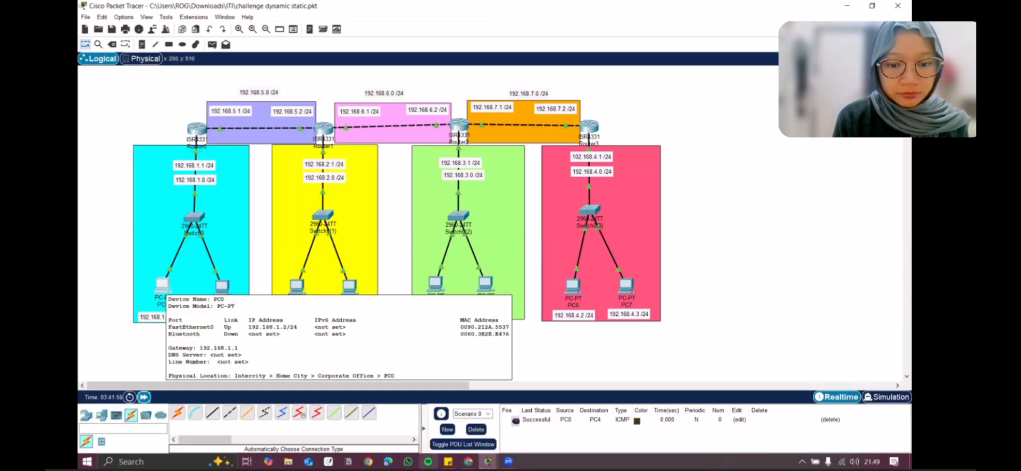
Return to PC0's Command Prompt, ping 192.168.4.2 once more and check the packet statistics
mouse_move(488, 461)
left_click(543, 391)
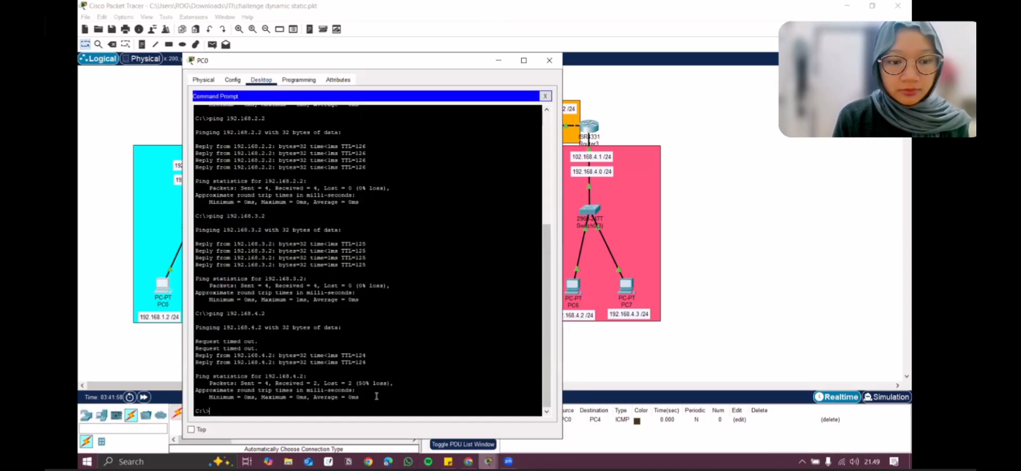
type("ping 192.")
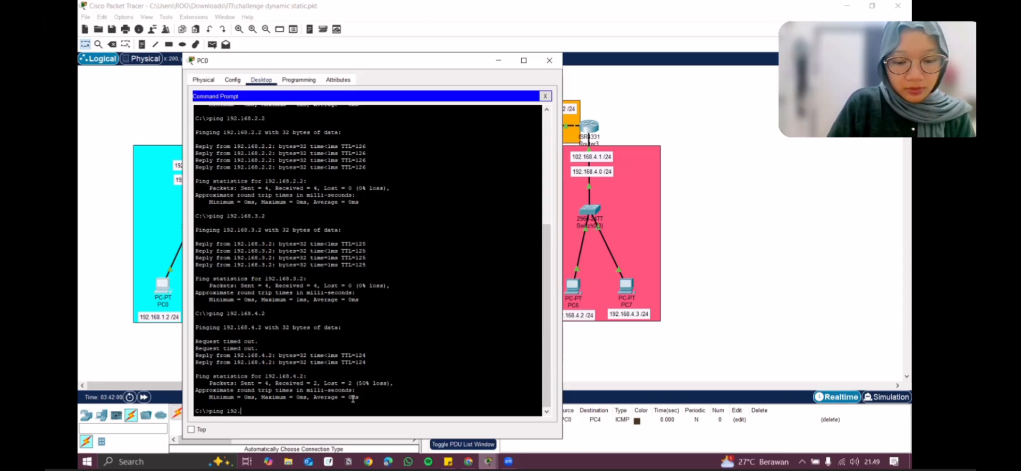
type("168.4")
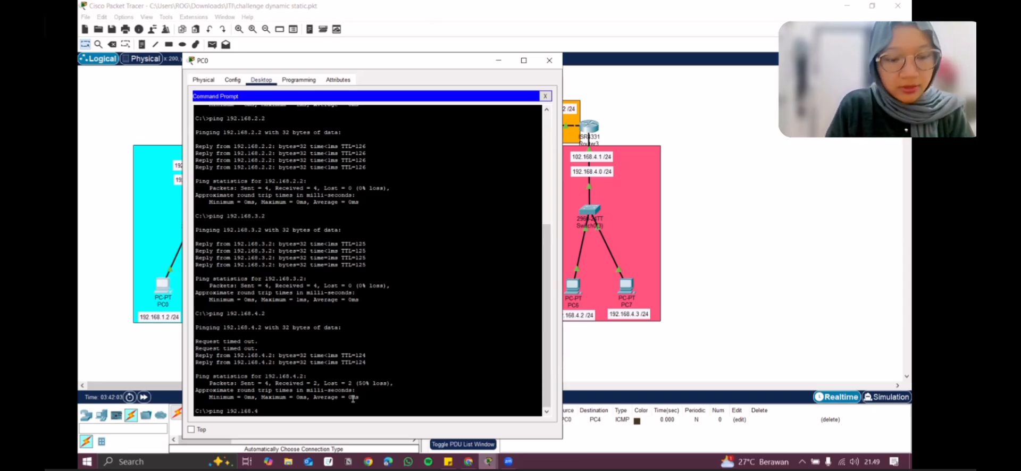
type(".2")
key("Return")
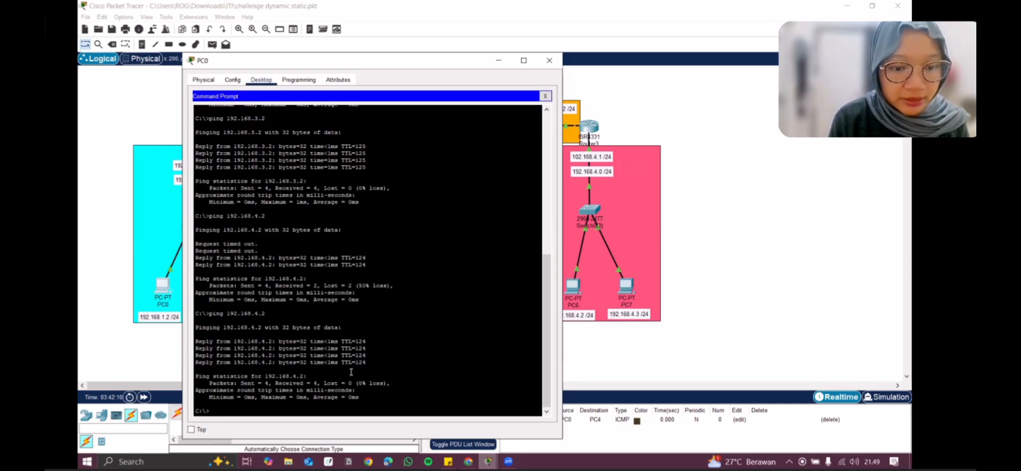
left_click_drag(390, 384, 309, 383)
left_click_drag(229, 377, 205, 384)
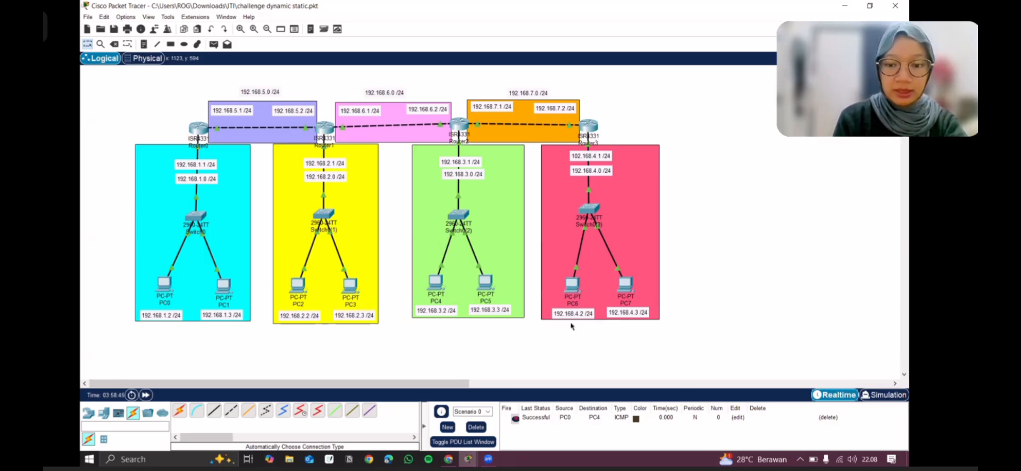
Step the PC0-to-PC4 PDU through the routers hop by hop in simulation mode, and return to realtime mode
left_click(875, 396)
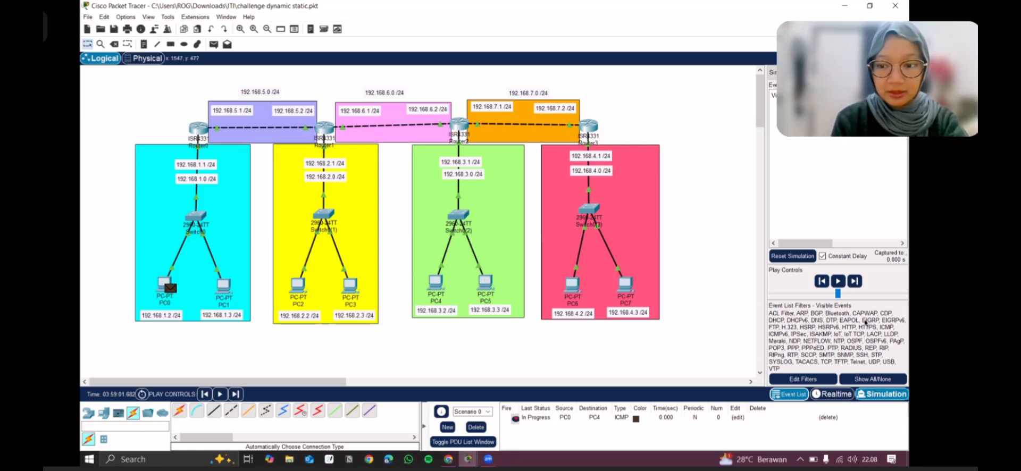
left_click(854, 281)
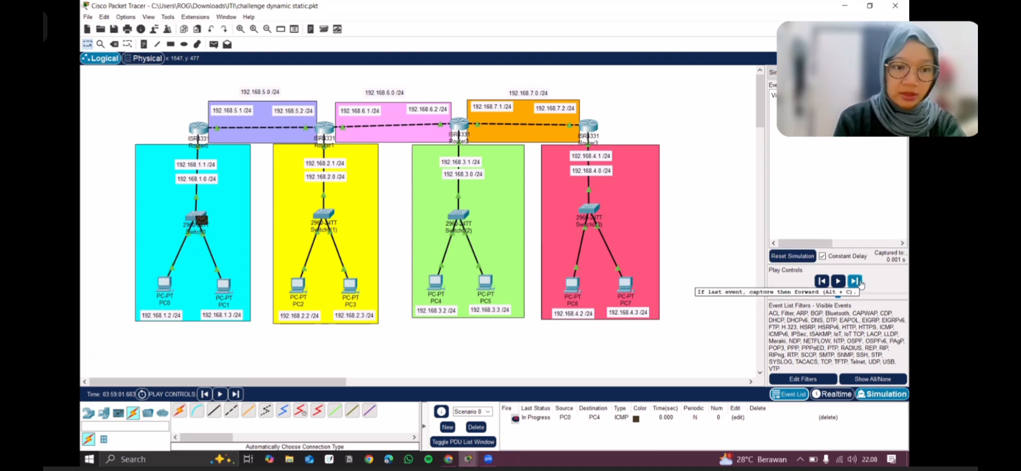
left_click(860, 284)
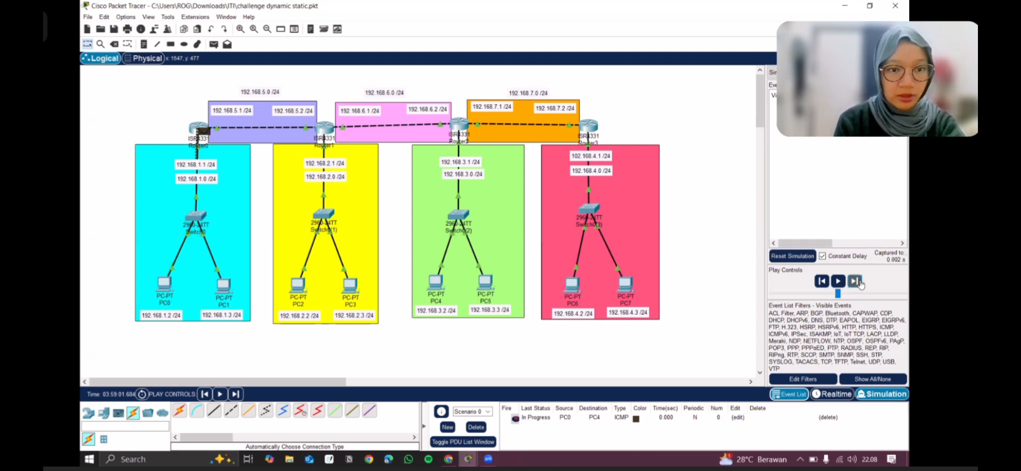
left_click(860, 284)
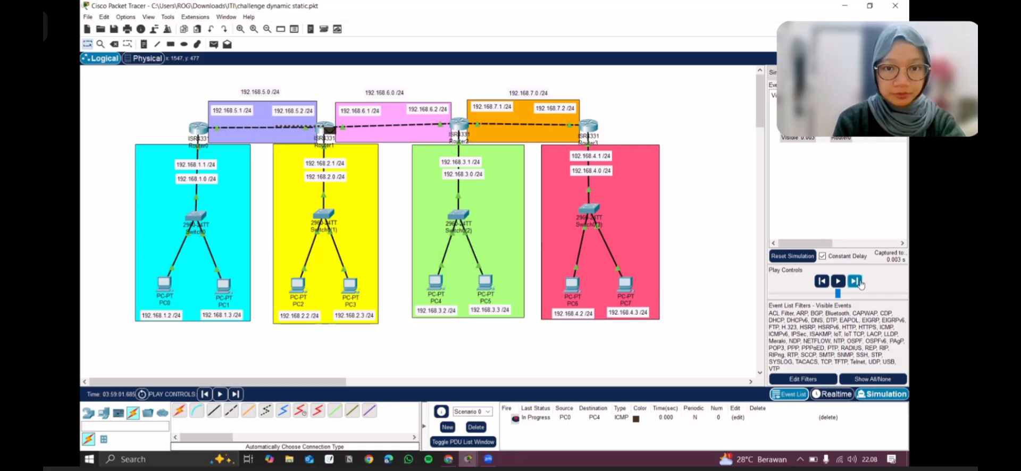
left_click(860, 284)
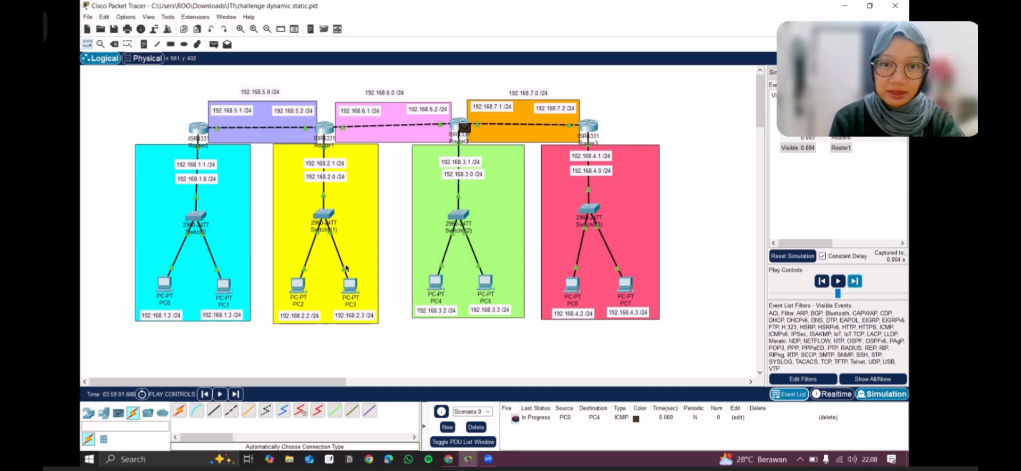
left_click(854, 282)
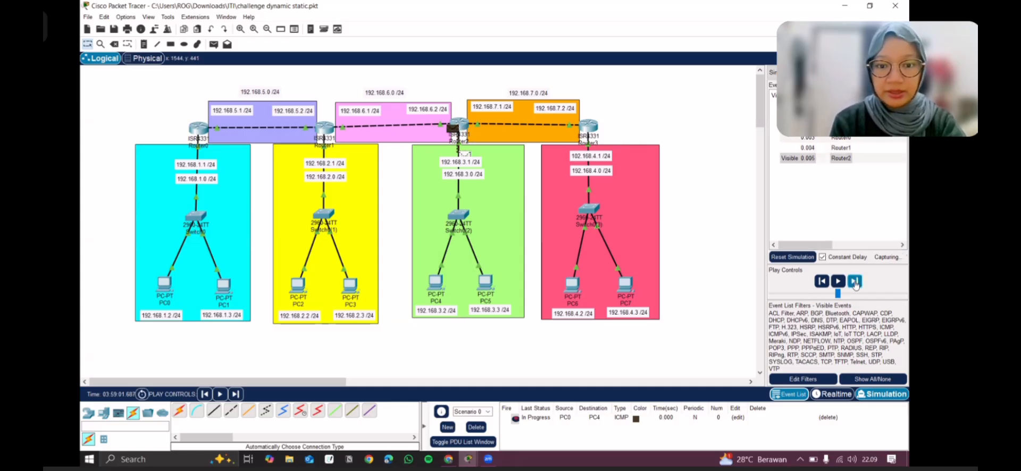
left_click(854, 281)
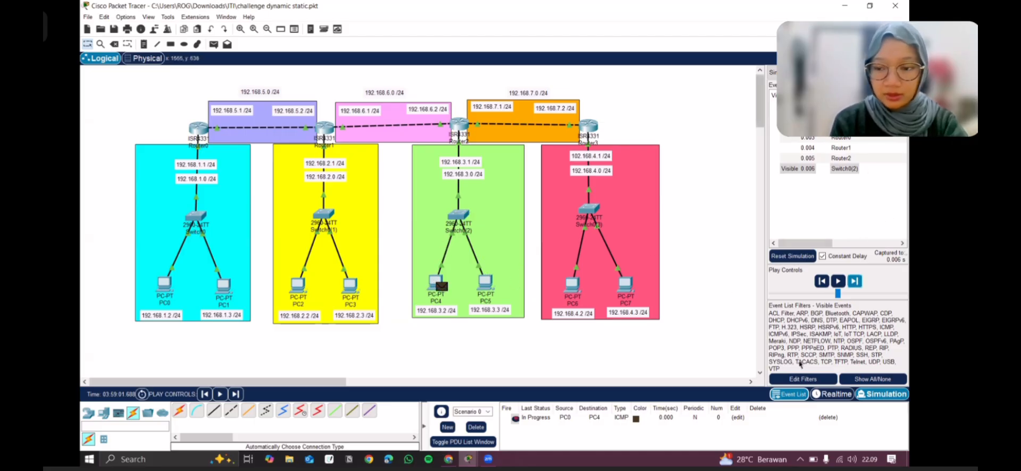
left_click(833, 394)
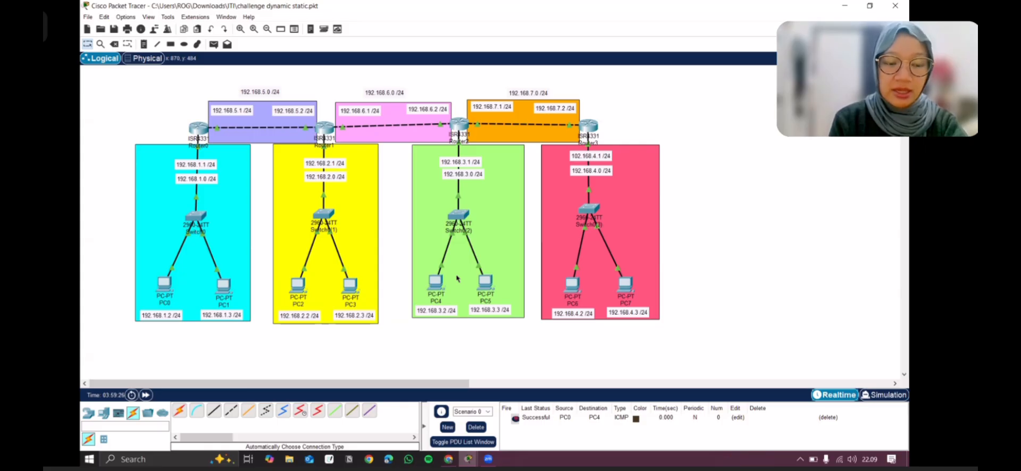
scroll(621, 284, "down", 1)
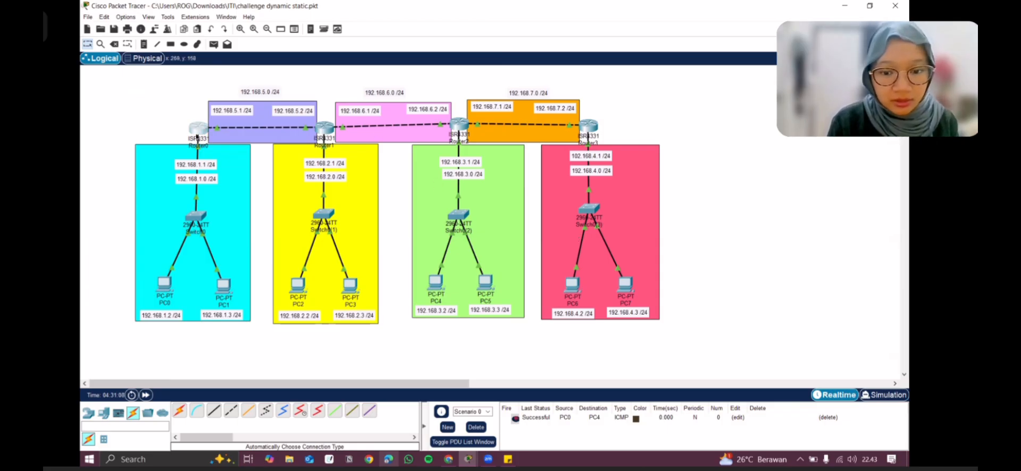
Remove Router0's static routes to 192.168.4.0, 192.168.3.0 and 192.168.2.0, and close its configuration
left_click(198, 133)
left_click(414, 147)
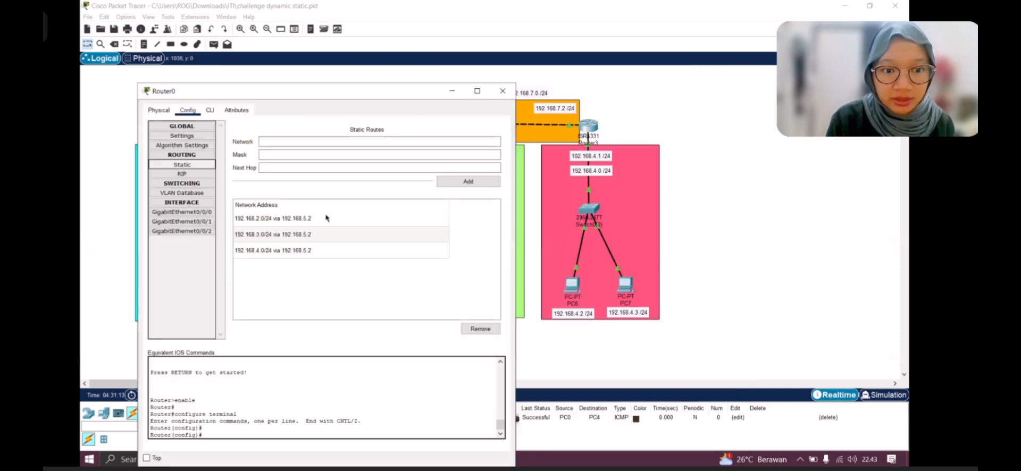
left_click_drag(313, 218, 359, 255)
left_click(471, 331)
left_click(470, 331)
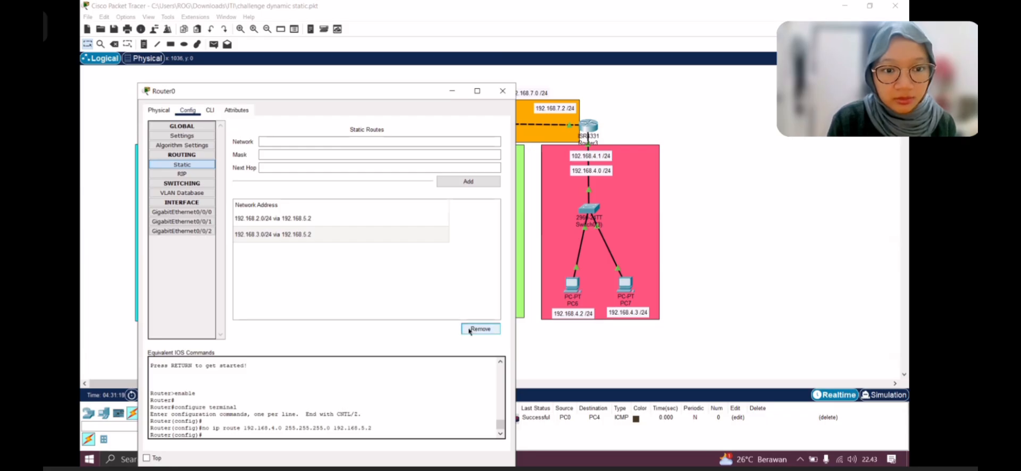
left_click(402, 236)
left_click(492, 327)
left_click(386, 218)
left_click(480, 329)
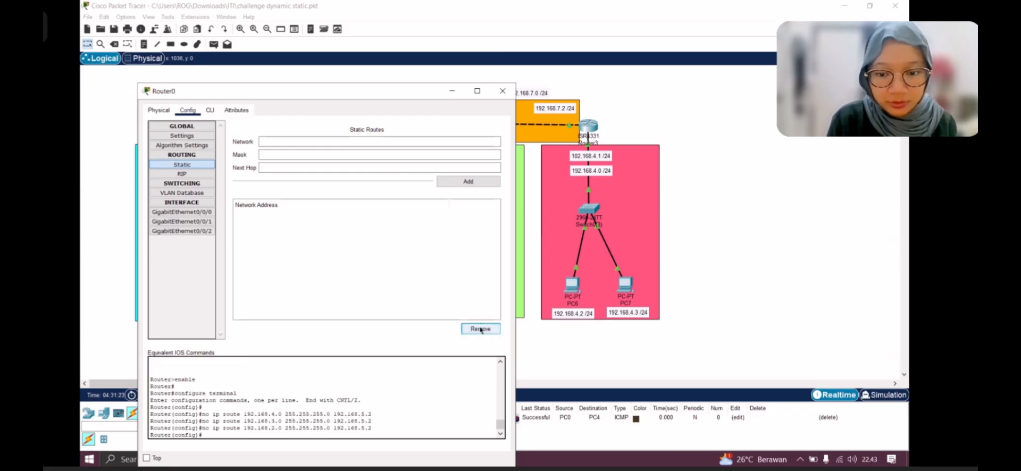
left_click(502, 91)
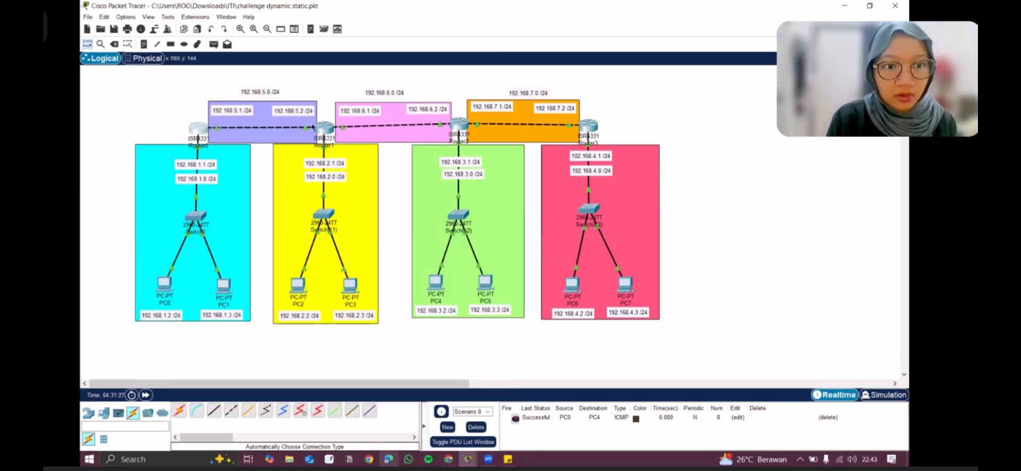
Remove Router1's static routes to 192.168.1.0, 192.168.4.0 and 192.168.3.0, and close its configuration
left_click(323, 128)
left_click(570, 202)
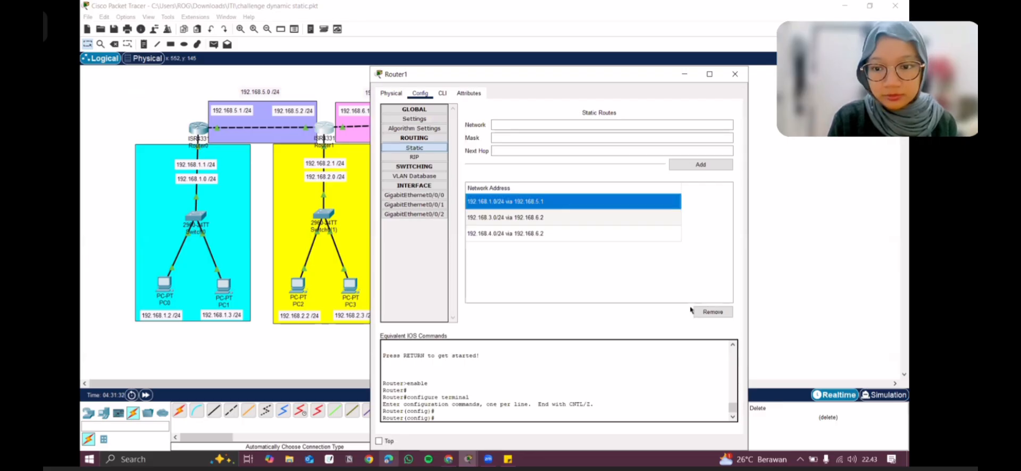
left_click(713, 312)
left_click(633, 217)
left_click(713, 312)
left_click(633, 202)
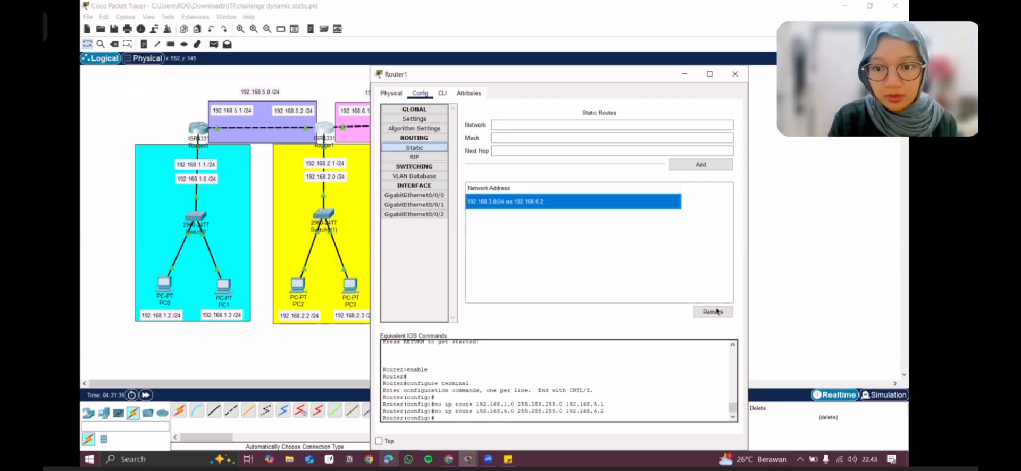
left_click(712, 312)
left_click(735, 74)
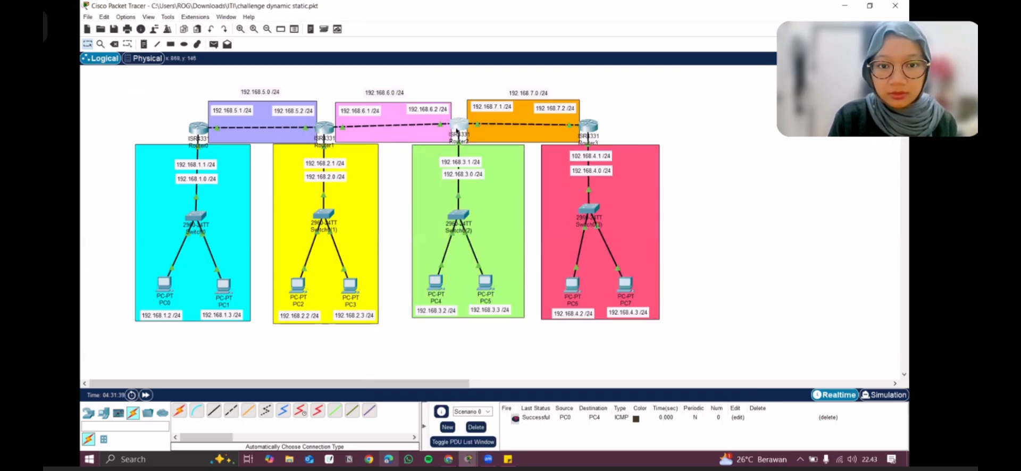
Remove the static routes configured on Router2
left_click(458, 127)
left_click(414, 147)
left_click(654, 237)
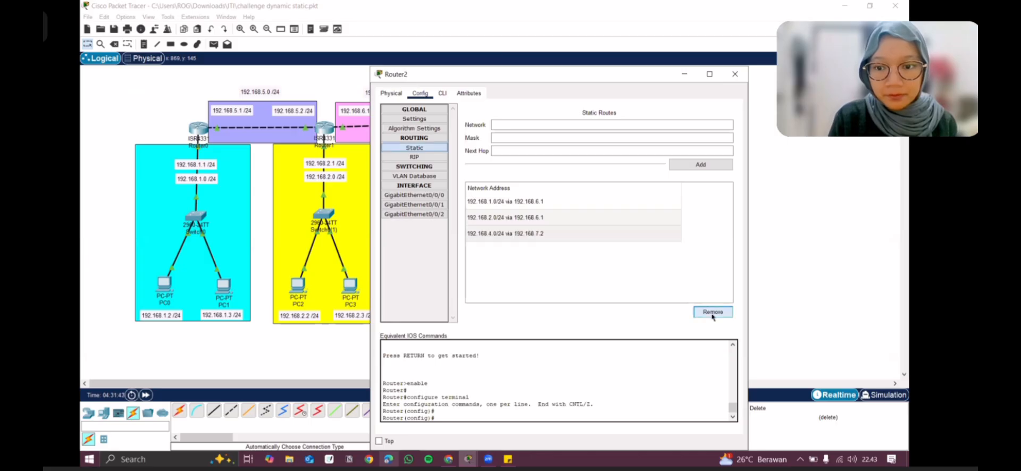
left_click(713, 312)
left_click(712, 312)
left_click(645, 202)
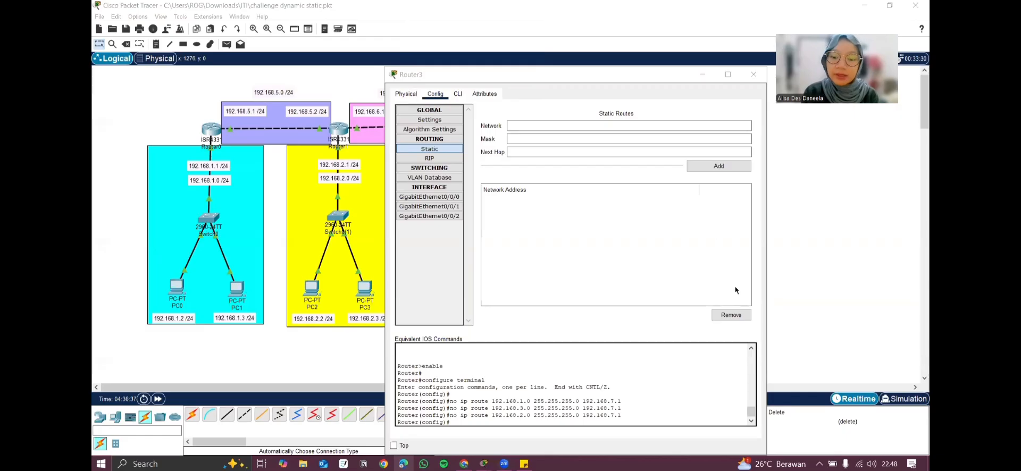
Close Router3's configuration and fire the PC0-to-PC4 PDU again to test the network without static routes
left_click(485, 77)
left_click_drag(485, 78, 563, 123)
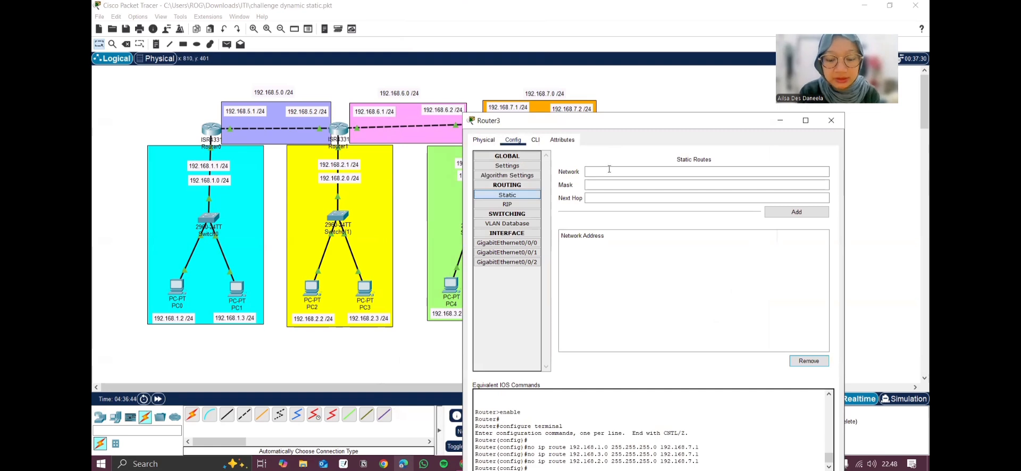
left_click(830, 121)
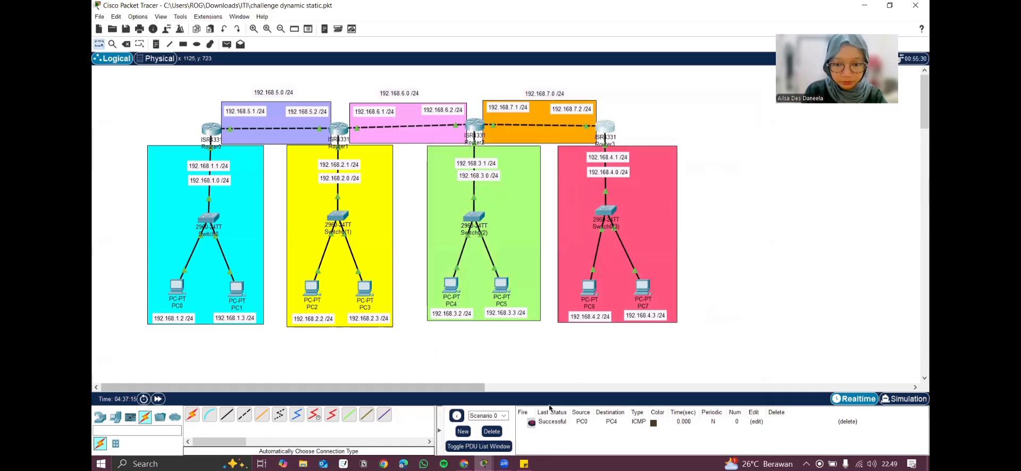
left_click(531, 423)
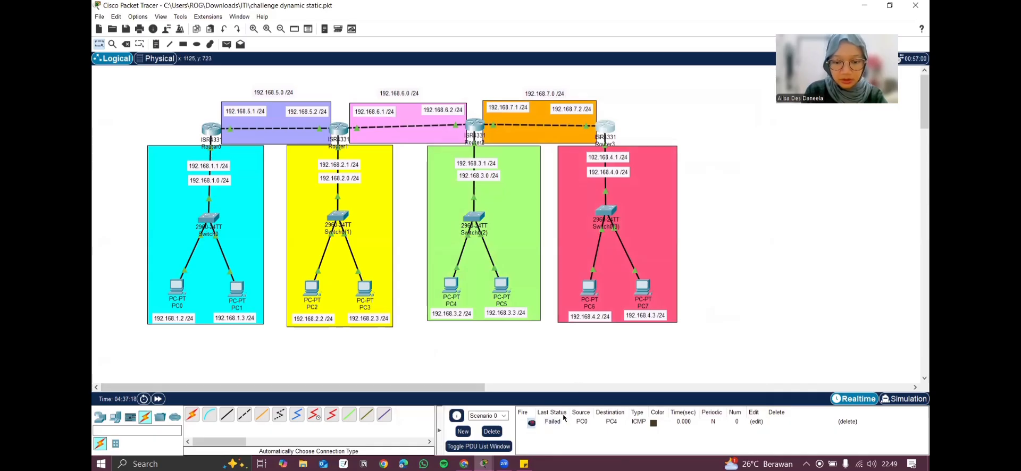
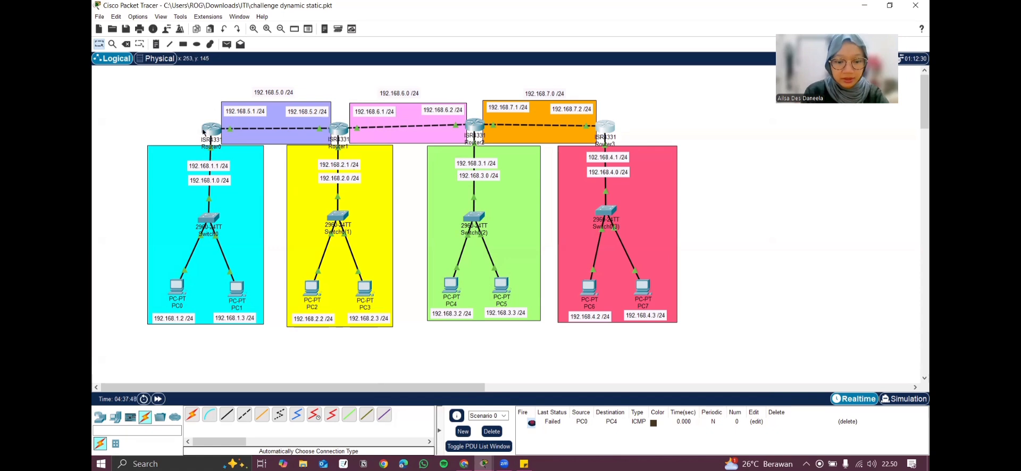
Add network 192.168.1.0 to Router0's RIP routing
left_click(204, 130)
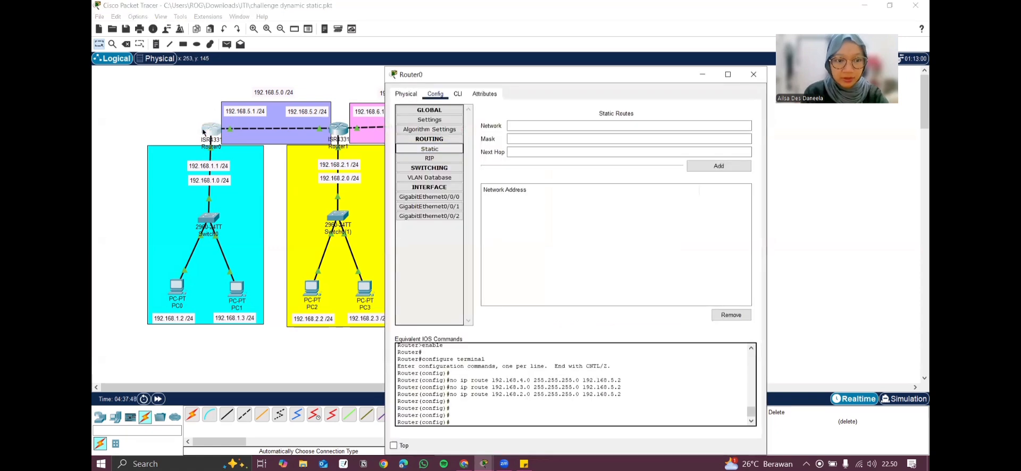
left_click(429, 158)
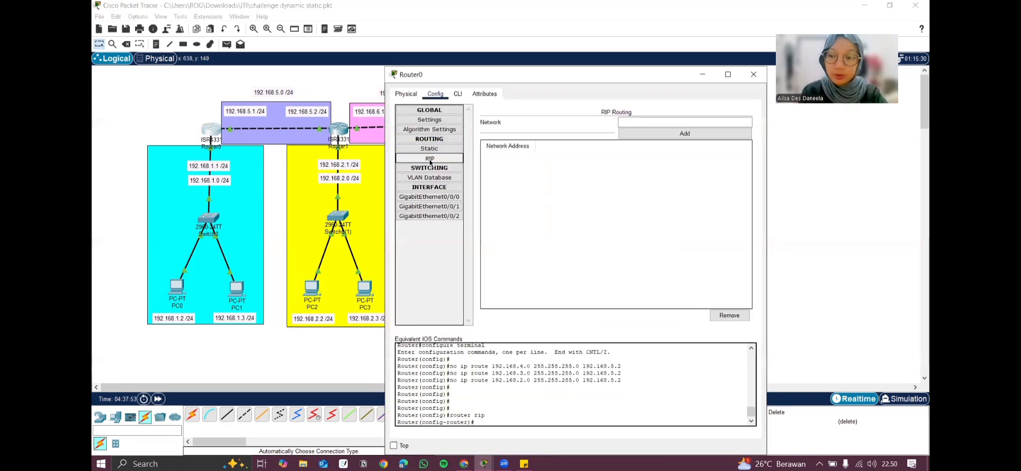
left_click(311, 168)
left_click(203, 133)
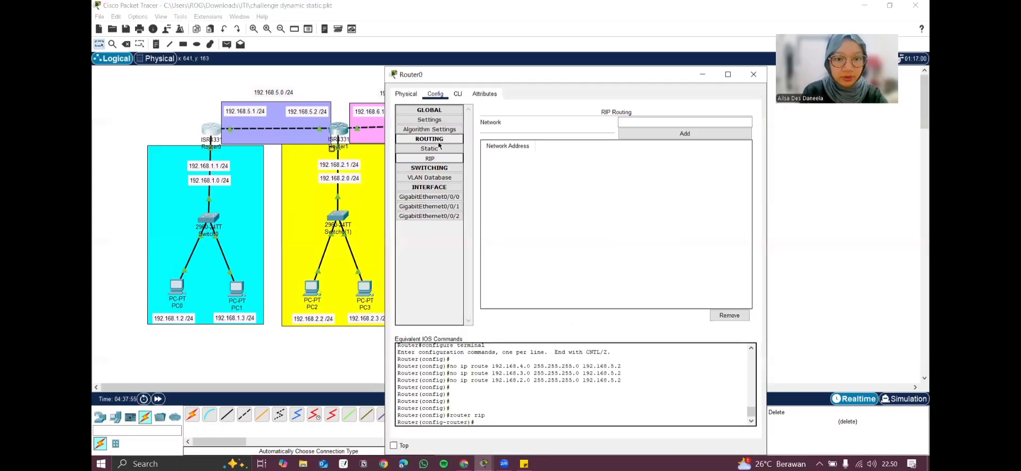
left_click(447, 159)
left_click(634, 119)
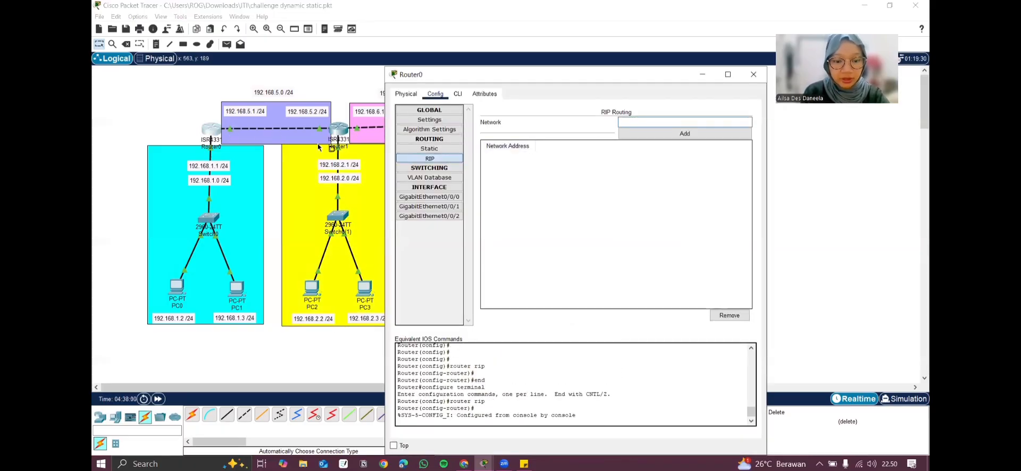
type("19")
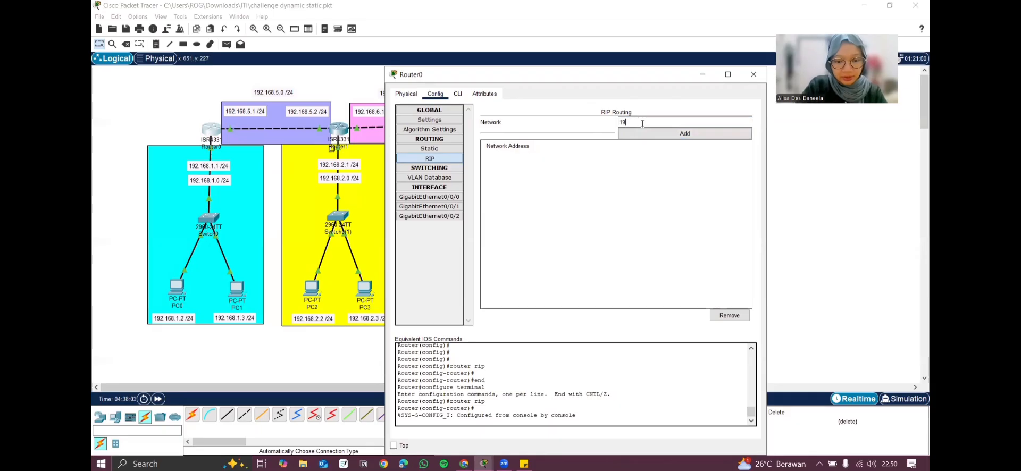
type("2.168.")
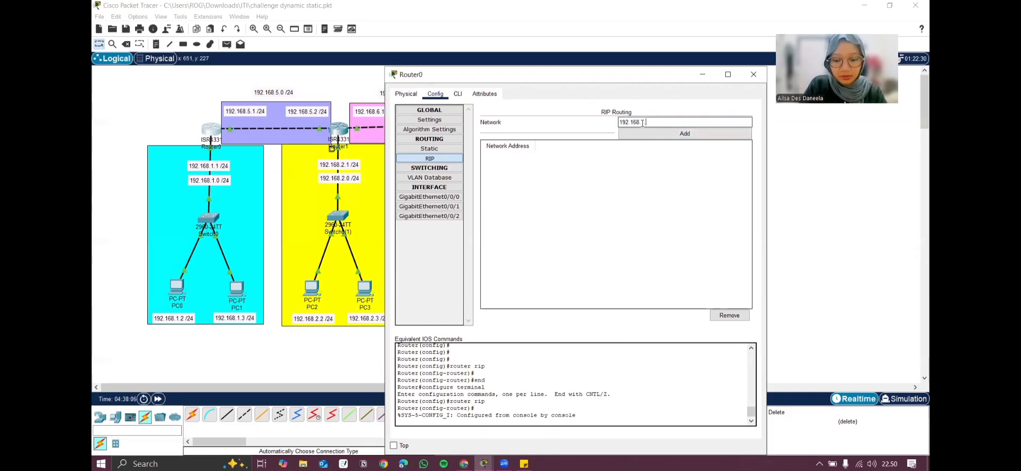
type("1.0")
left_click(733, 134)
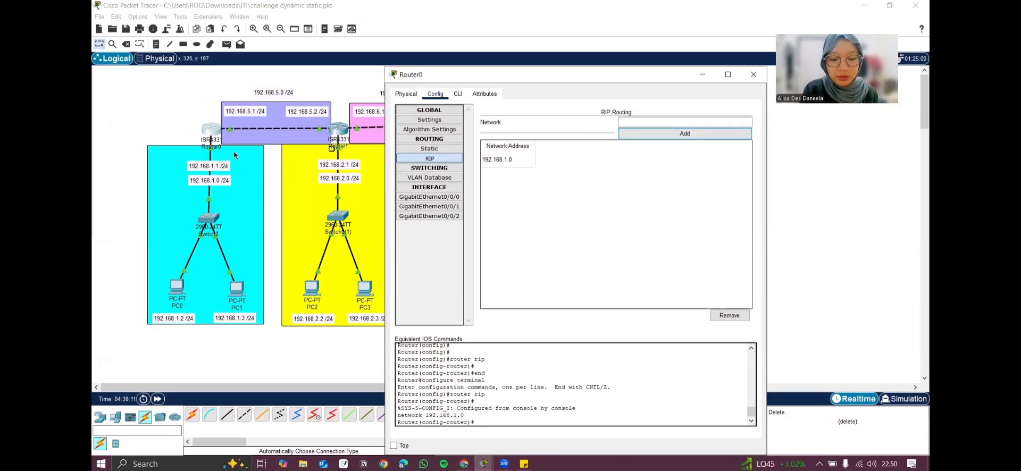
Add network 192.168.5.0 to Router0's RIP routing and close its configuration
left_click(649, 120)
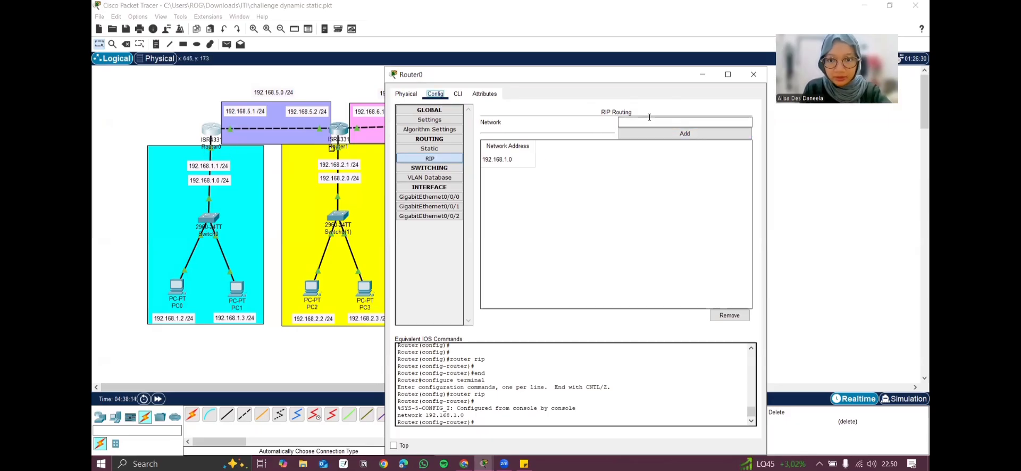
type("192.1")
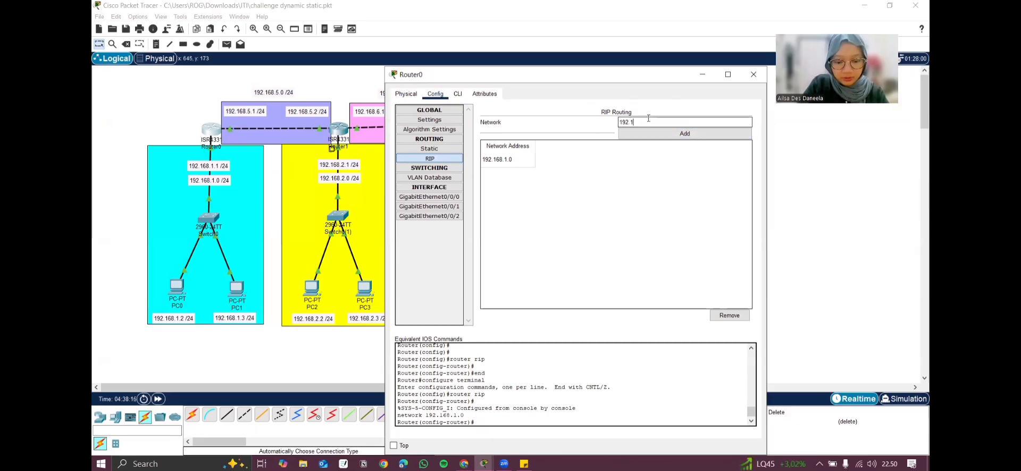
type("68.5.0")
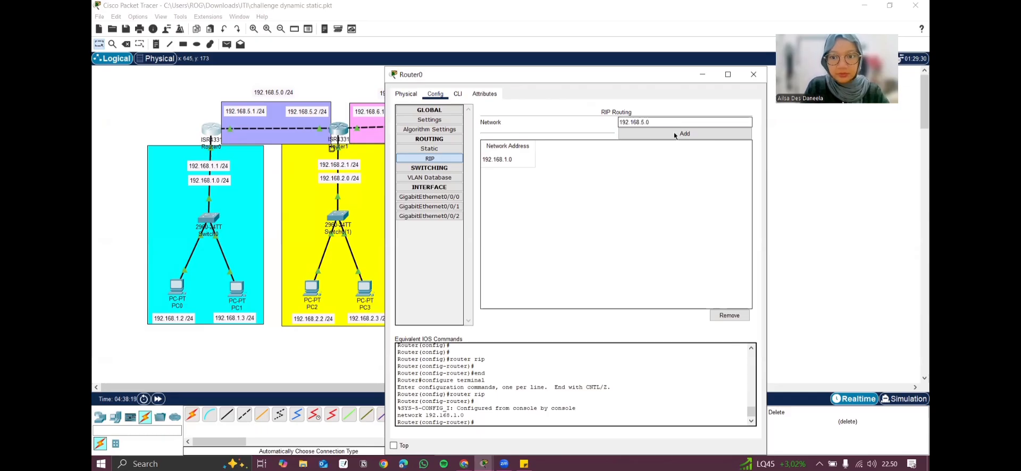
left_click(678, 136)
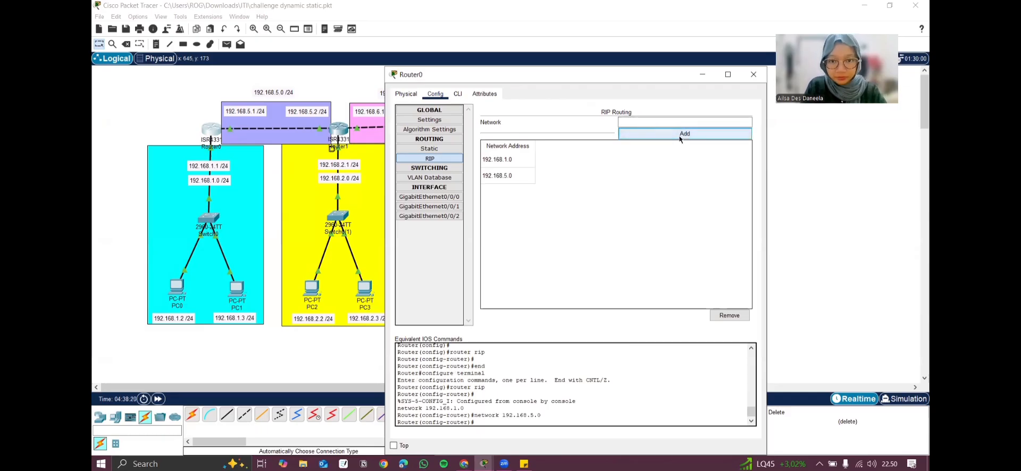
left_click(750, 78)
Add network 192.168.2.0 to Router1's RIP routing
left_click(338, 129)
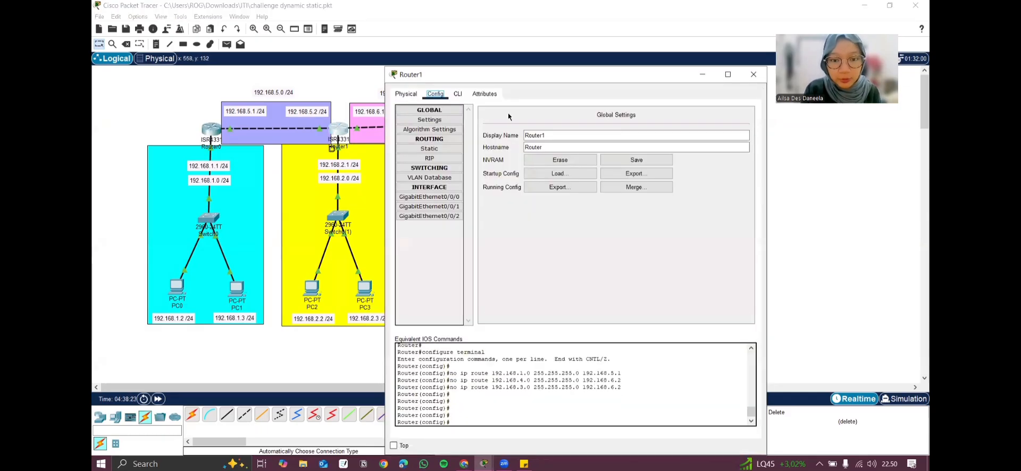
left_click(429, 158)
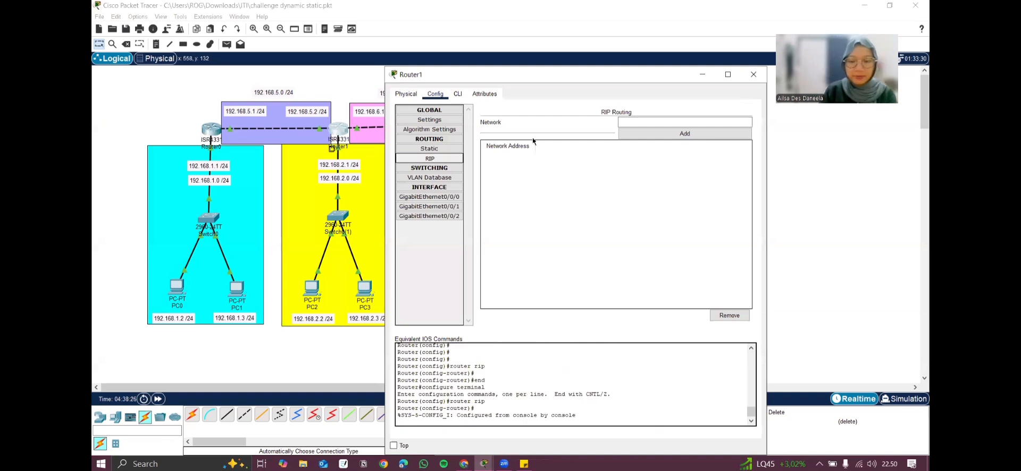
left_click(632, 122)
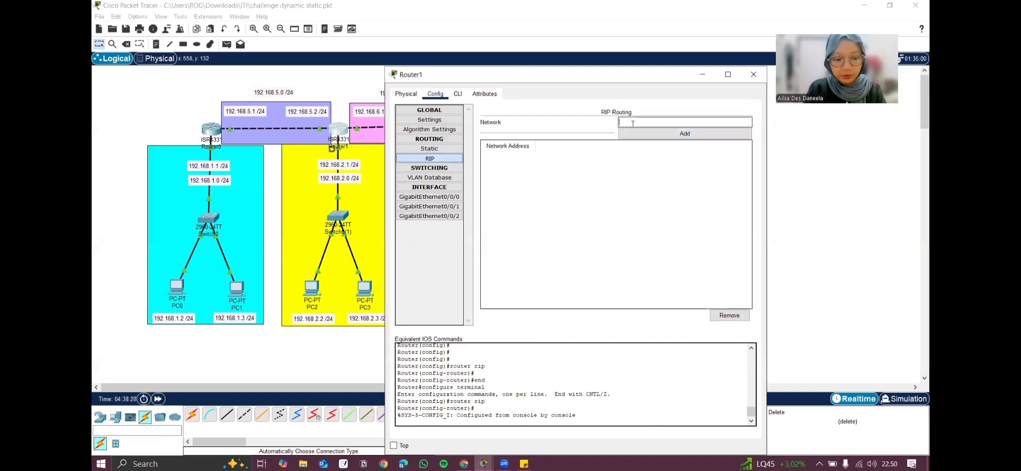
type("192.168")
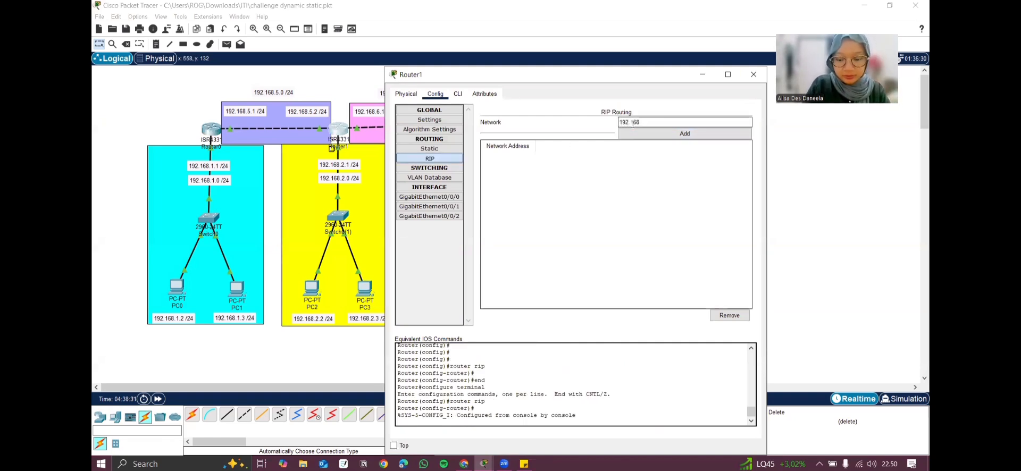
type(".")
type("2.0")
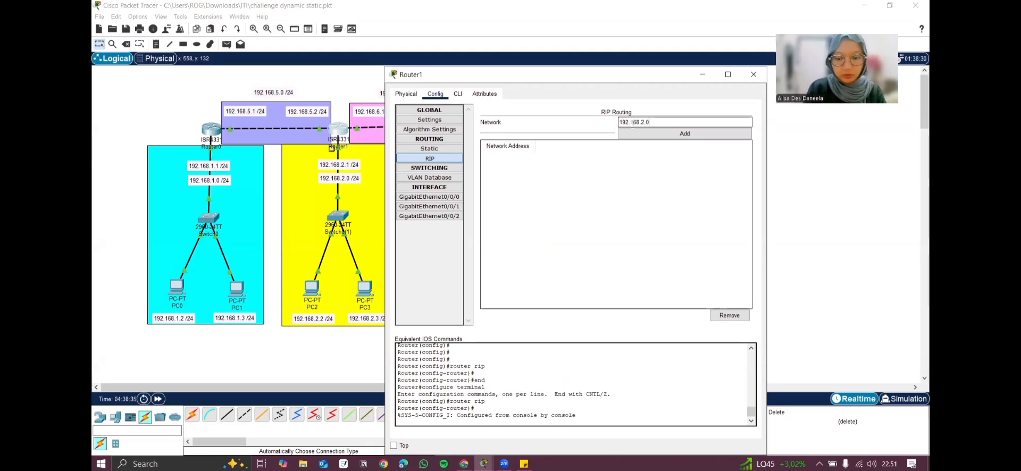
left_click(724, 135)
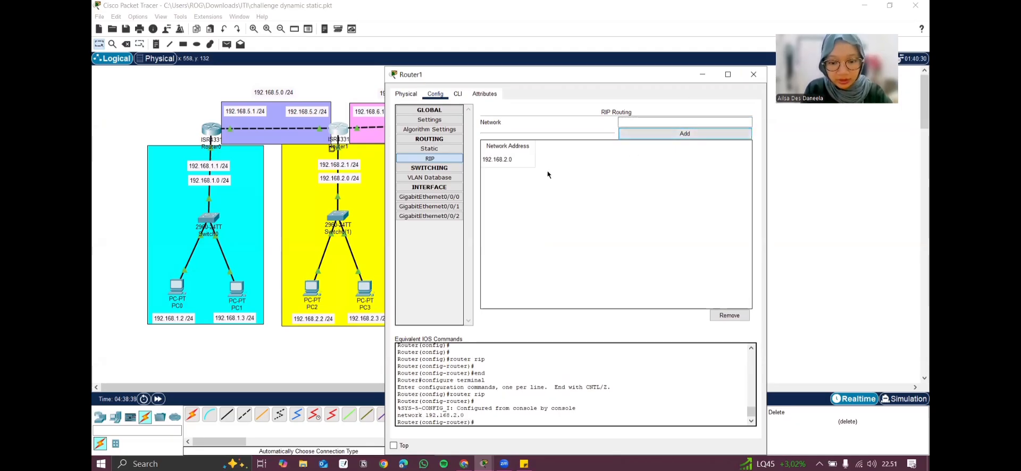
Add networks 192.168.5.0 and 192.168.6.0 to Router1's RIP routing
left_click(661, 133)
left_click(651, 121)
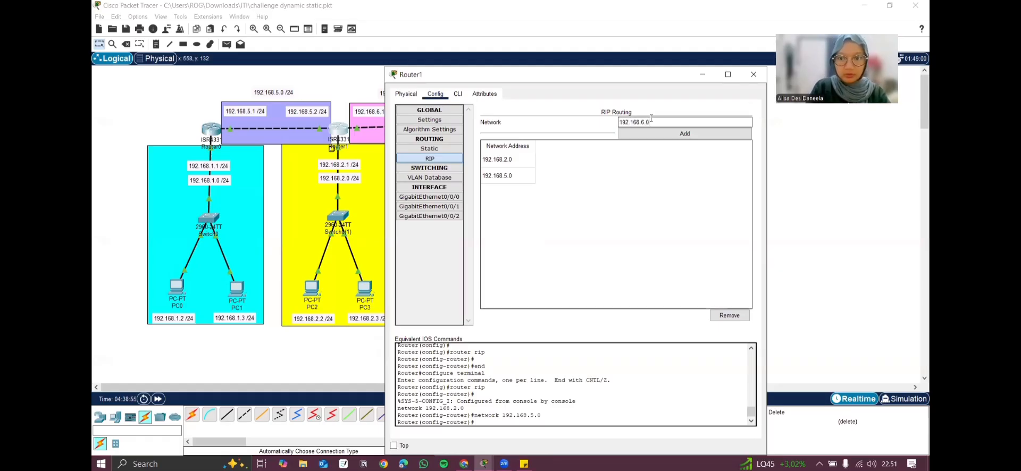
left_click(668, 133)
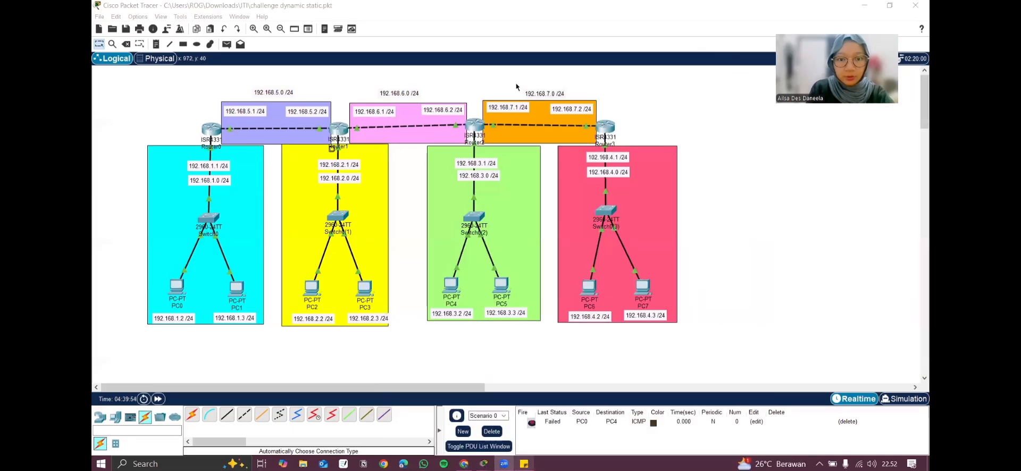
Add network 192.168.6.0 to Router2's RIP routing
left_click(476, 124)
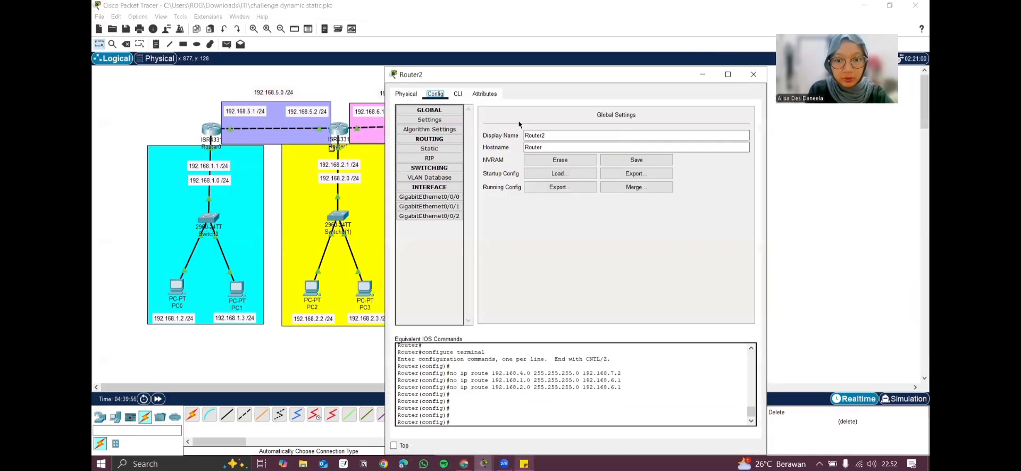
left_click(437, 159)
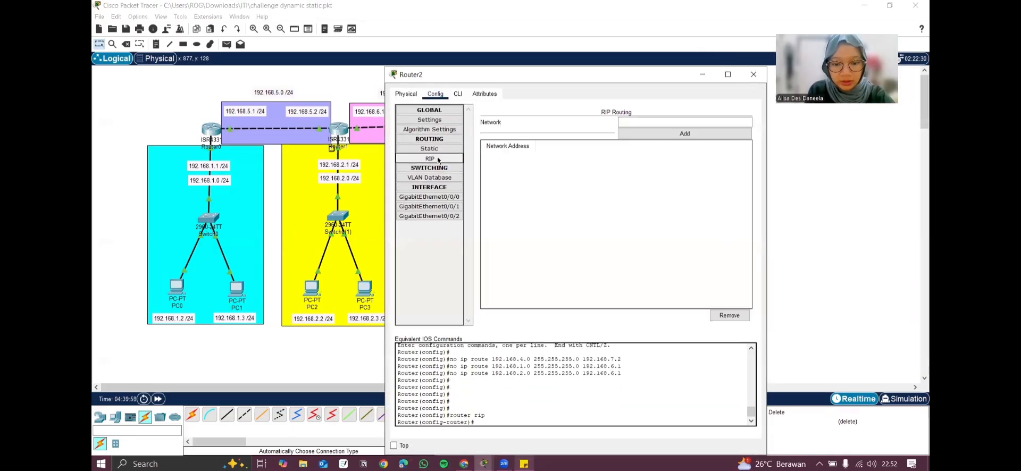
left_click(647, 119)
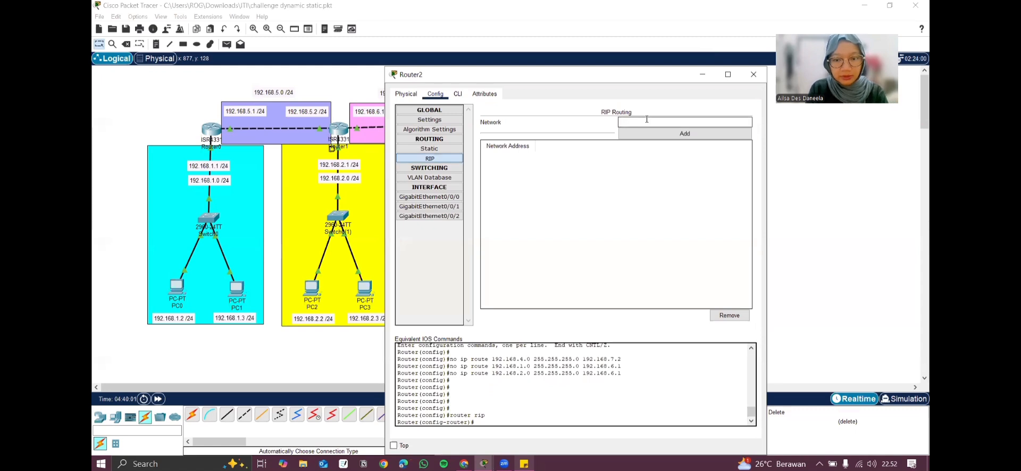
type("192.168.6.0")
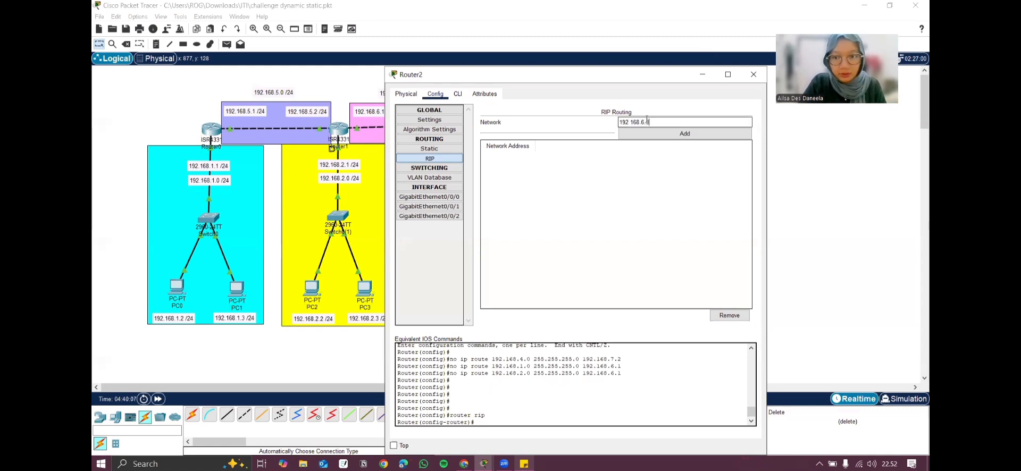
left_click(674, 133)
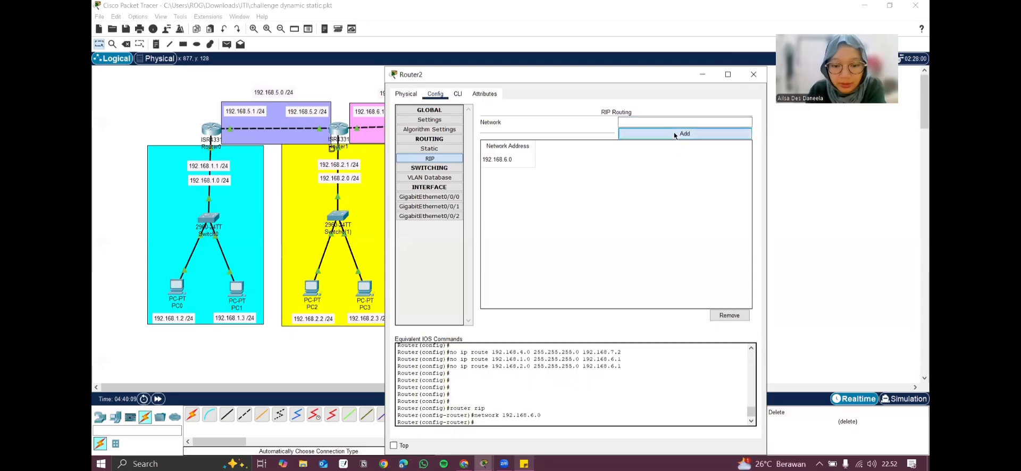
Add network 192.168.3.0 to Router2's RIP routing
left_click(632, 122)
type("1")
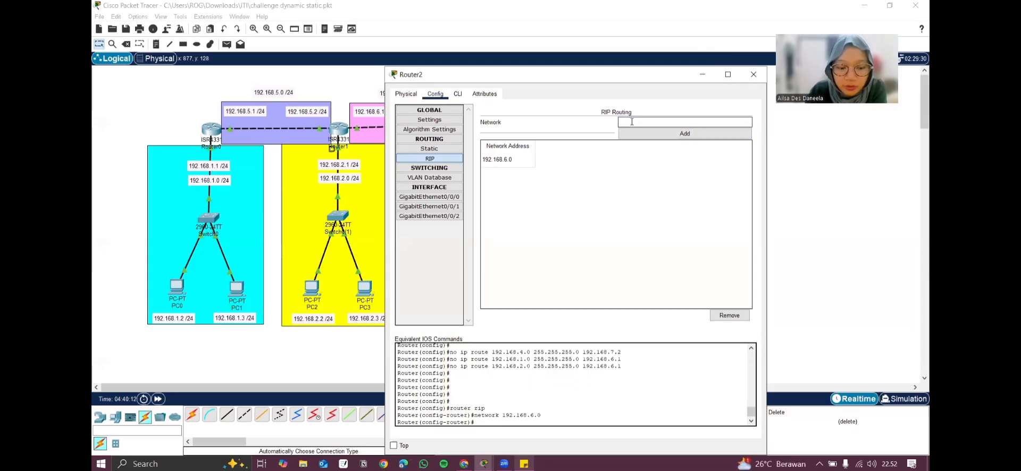
type("92.168.3")
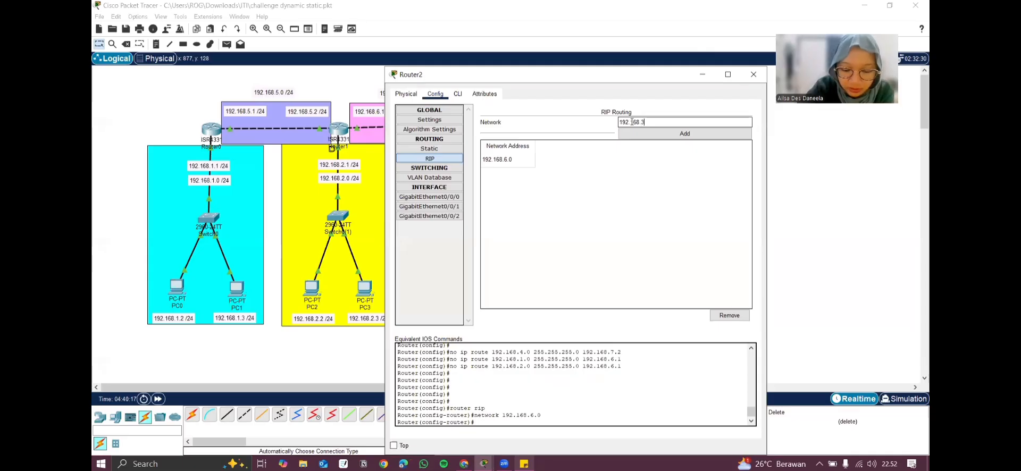
type(".0")
left_click(670, 132)
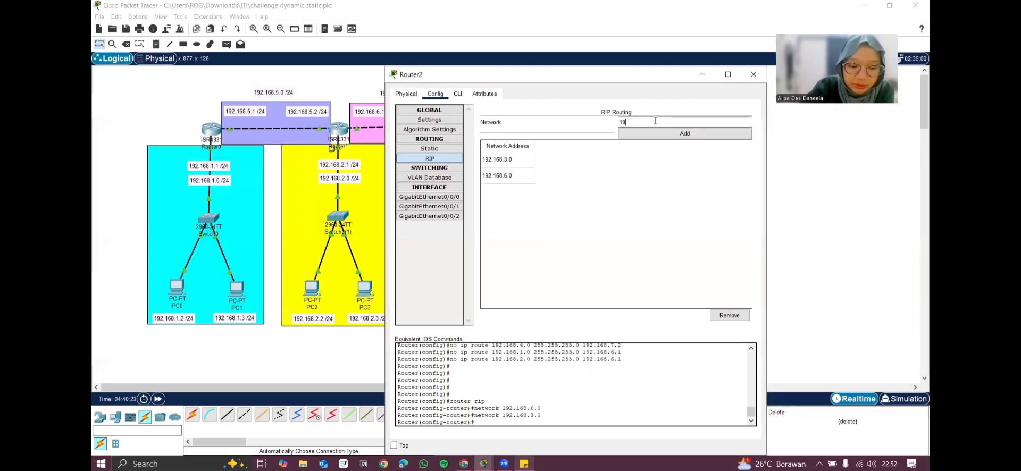
Add network 192.168.7.0 to Router2's RIP routing and close its configuration
type("192.168.7.0")
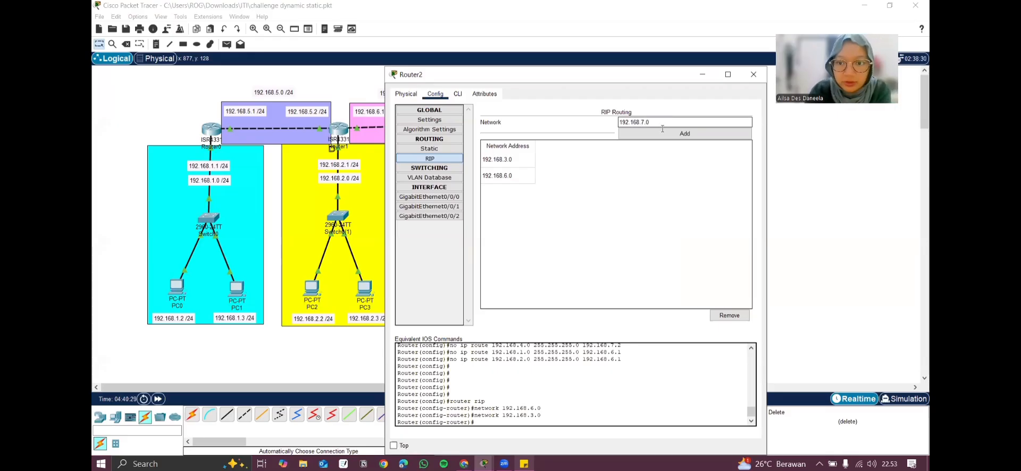
left_click(662, 133)
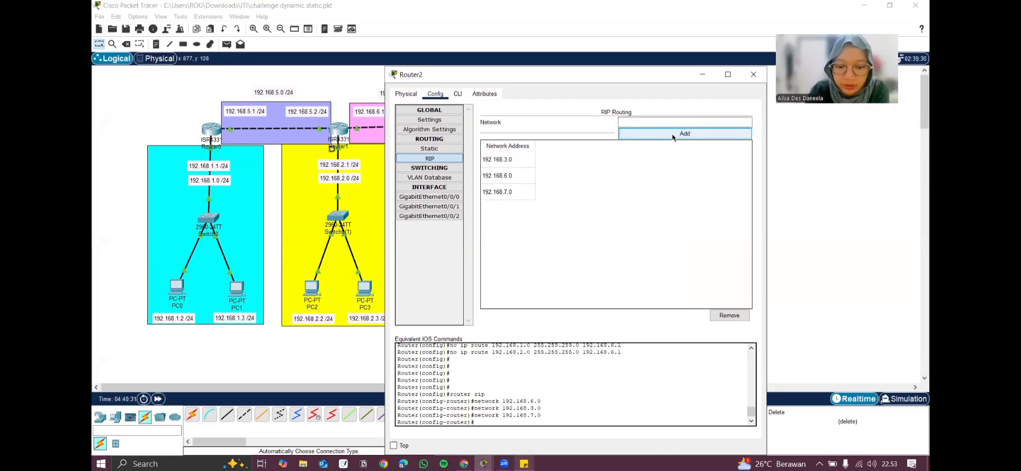
left_click(753, 75)
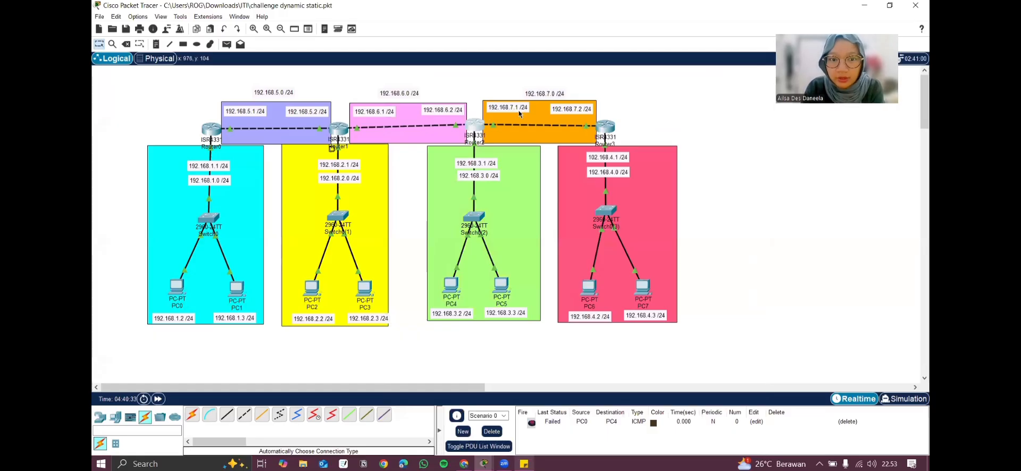
Add network 192.168.4.0 to Router3's RIP routing
left_click(607, 132)
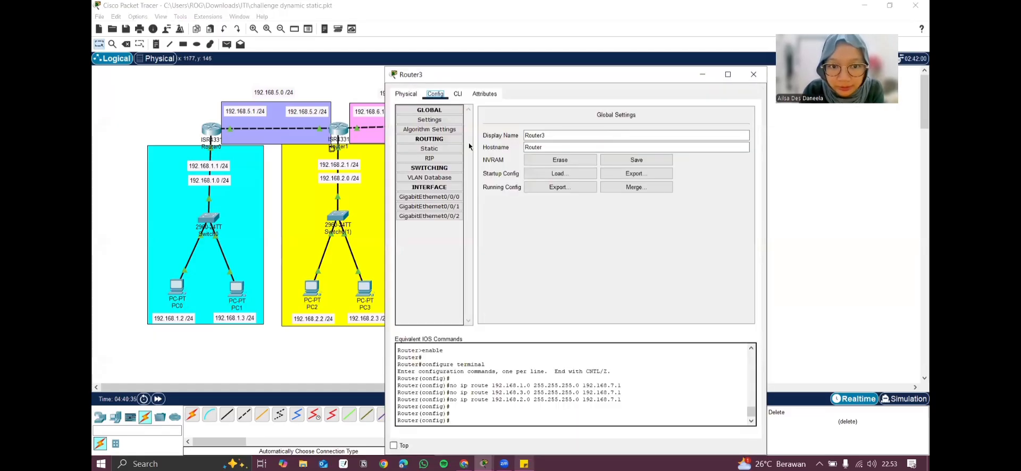
left_click(430, 158)
left_click(633, 127)
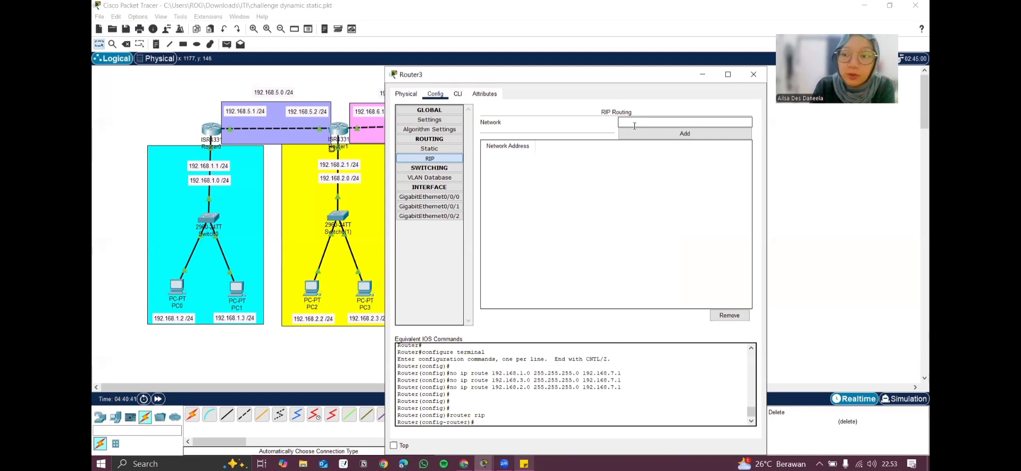
type("19")
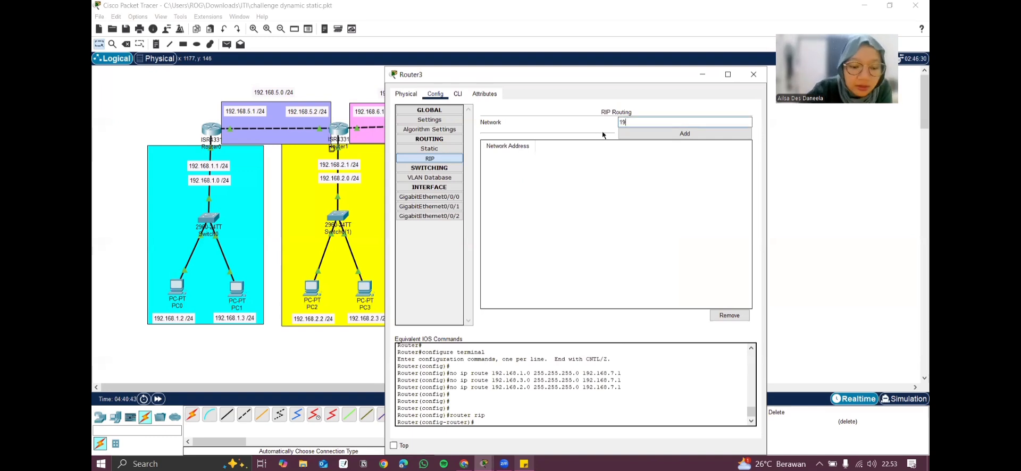
type("2.16")
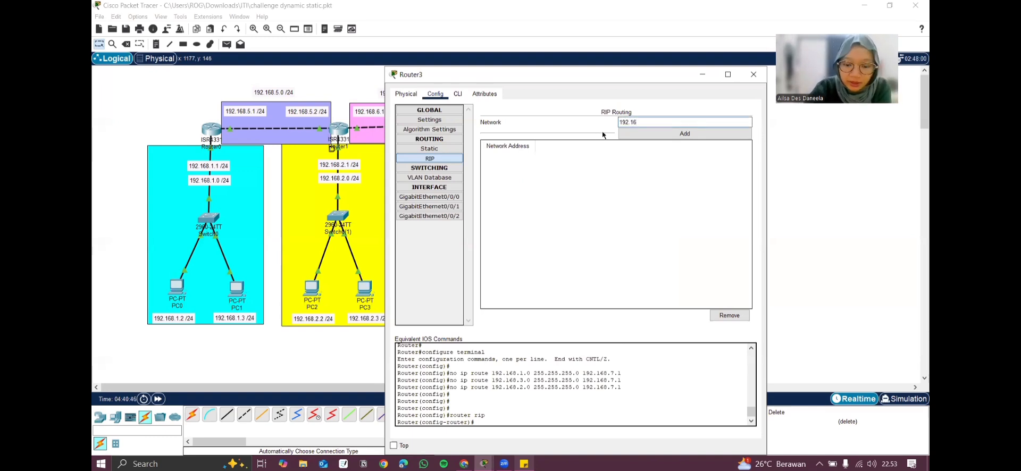
type("8.4.0")
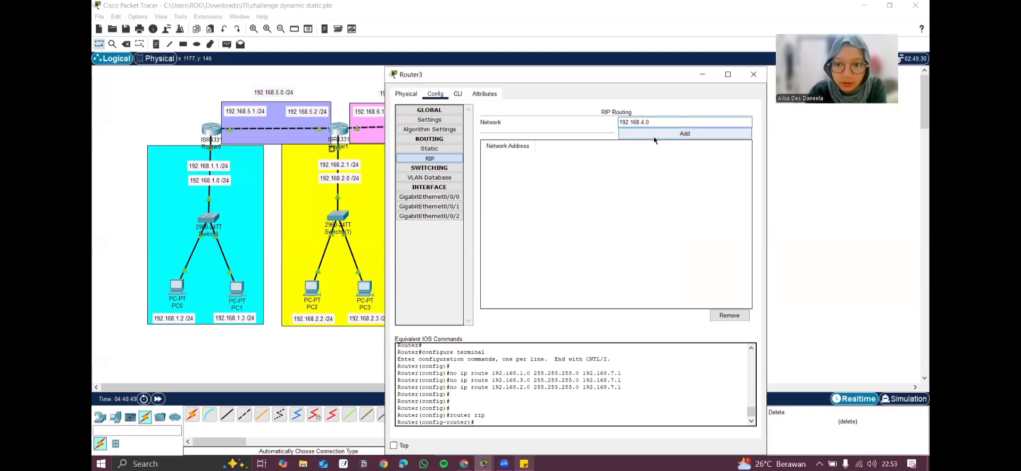
left_click(653, 136)
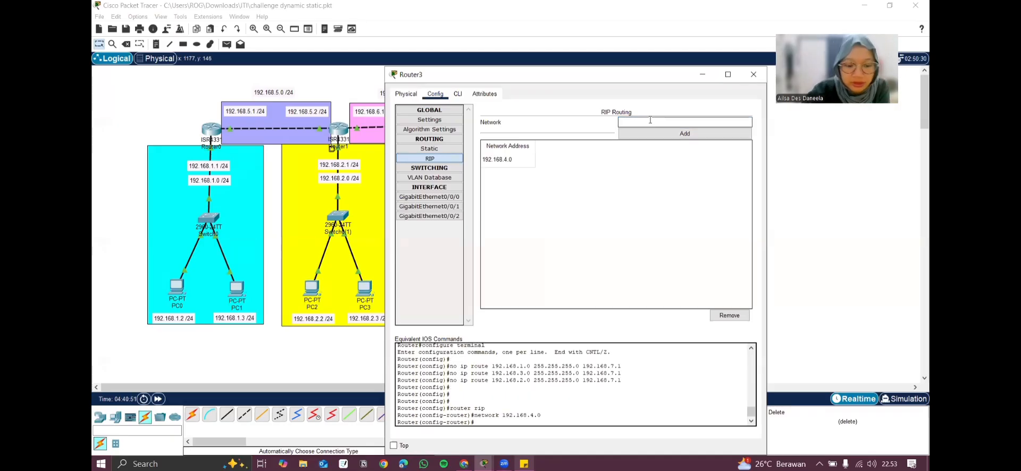
Add network 192.168.7.0 to Router3's RIP routing and close its configuration
left_click(650, 120)
type("192")
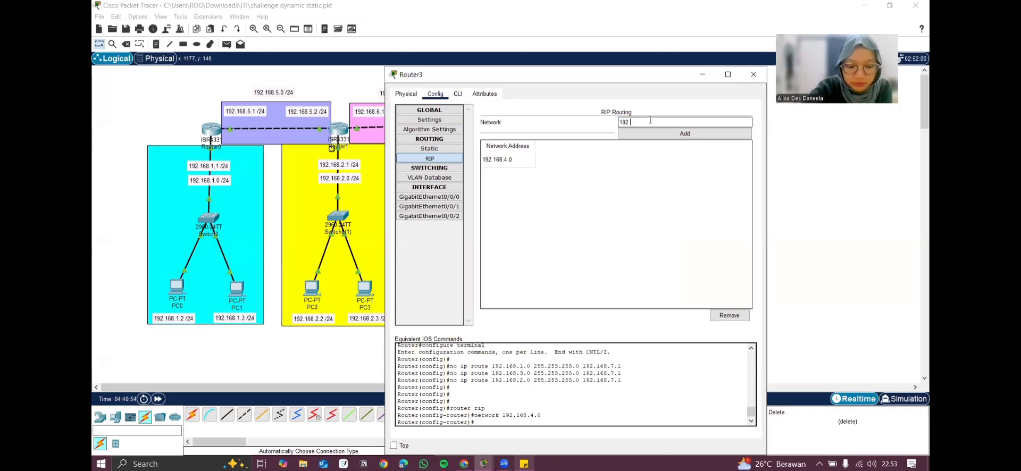
type(".168.")
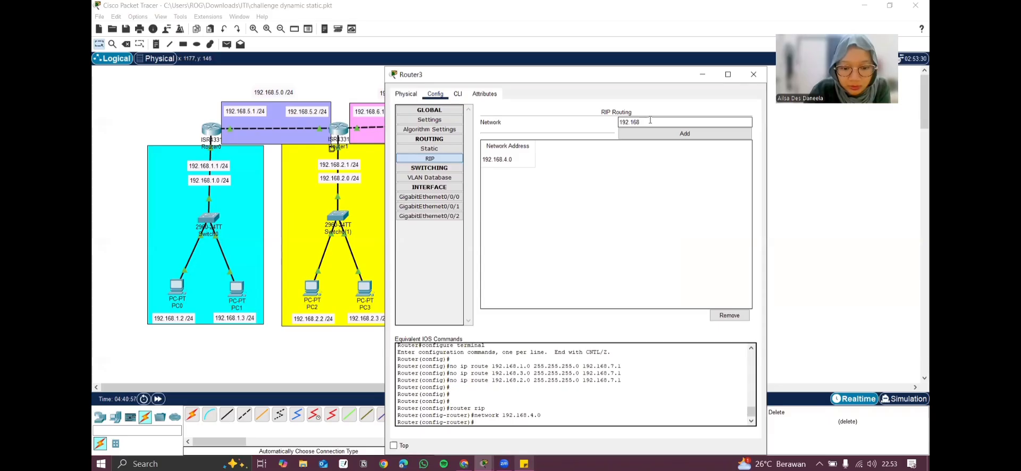
type("7")
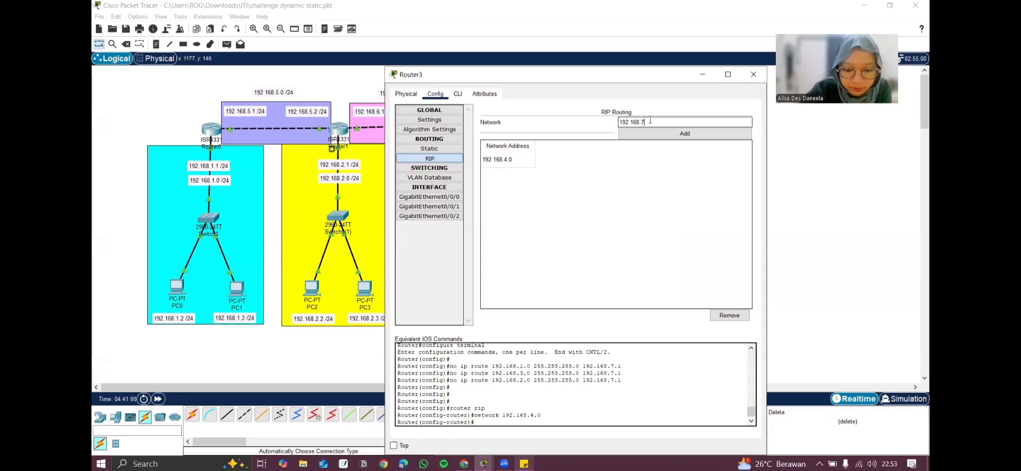
type(".0")
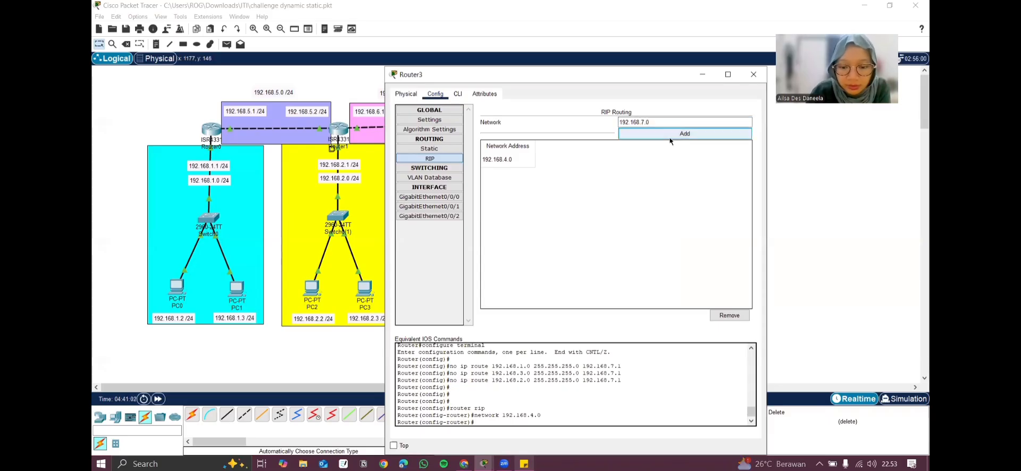
left_click(671, 141)
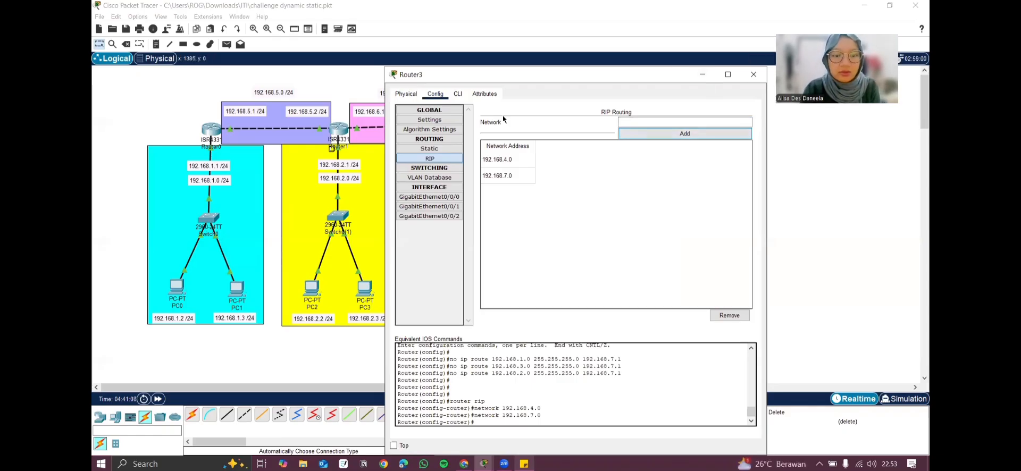
left_click(754, 74)
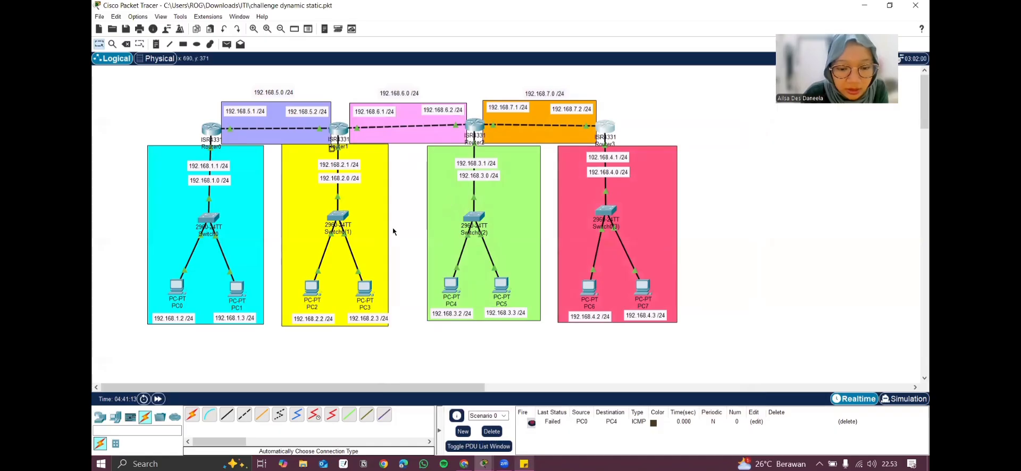
Send a simple PDU from PC0 to PC2 to test the RIP routing
left_click(227, 45)
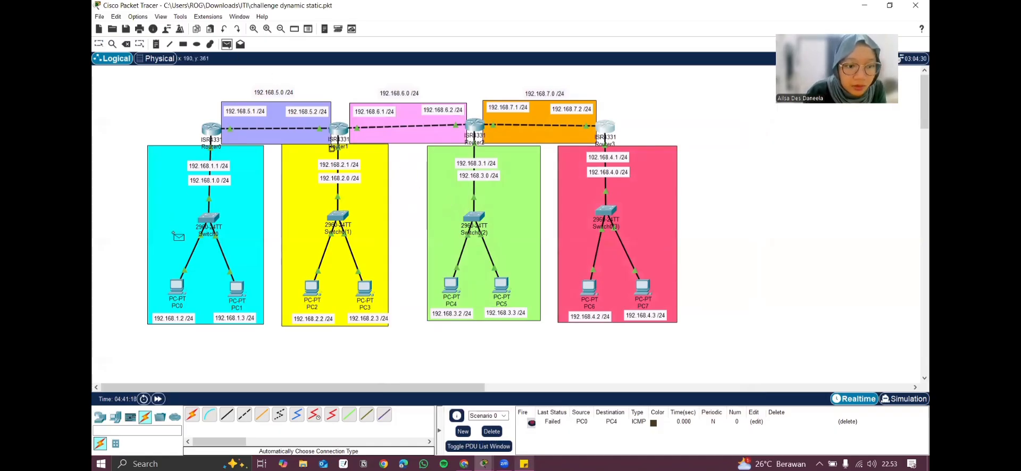
left_click(181, 299)
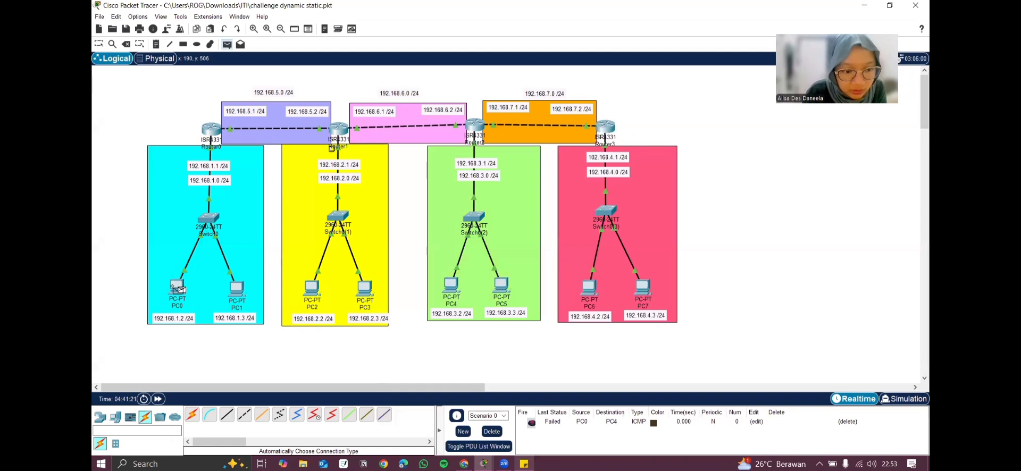
left_click(313, 290)
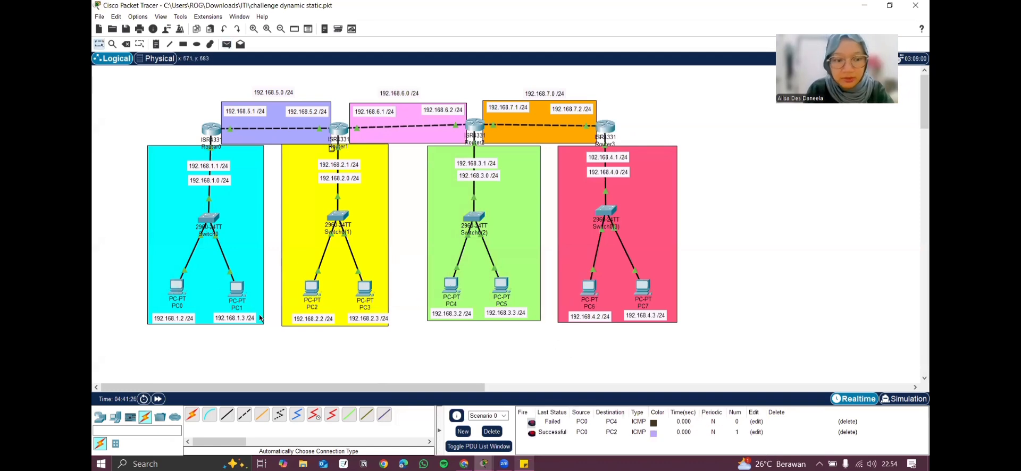
Send a simple PDU from PC0 to PC4 to test routing to the 192.168.3.0 network
left_click(227, 44)
left_click(180, 287)
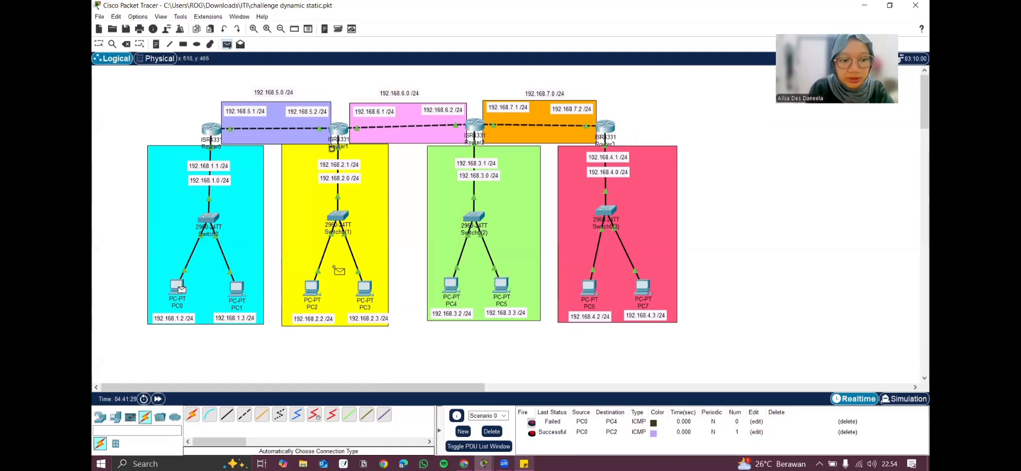
left_click(451, 284)
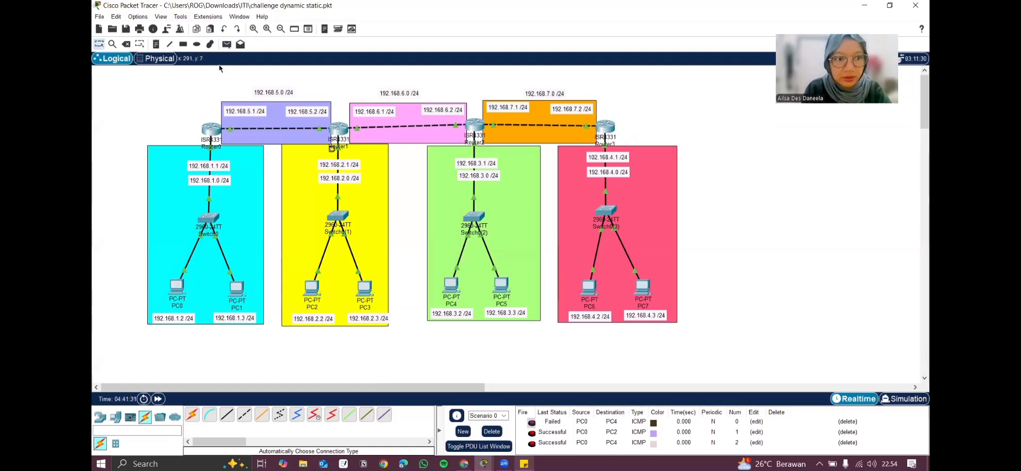
Send a simple PDU from PC0 to PC6 to test routing to the 192.168.4.0 network, then return to the Select tool
left_click(227, 44)
left_click(180, 287)
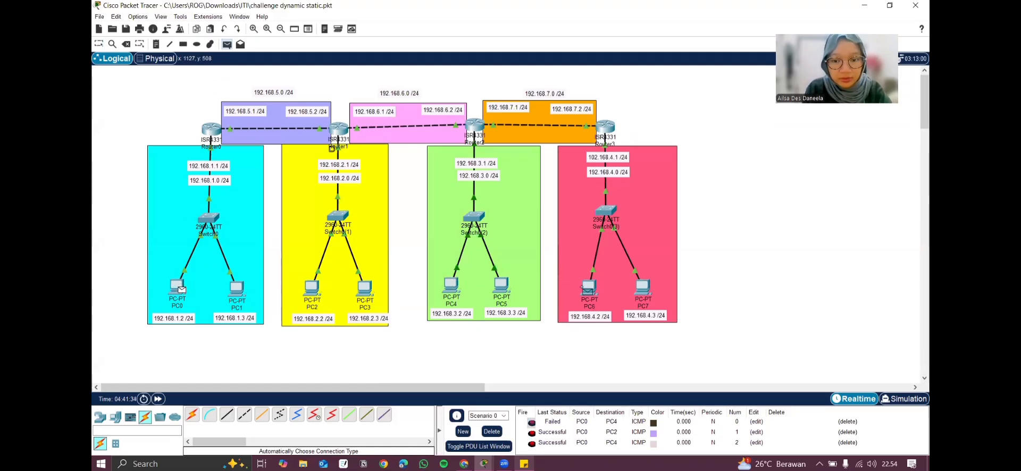
left_click(587, 290)
scroll(593, 437, "down", 1)
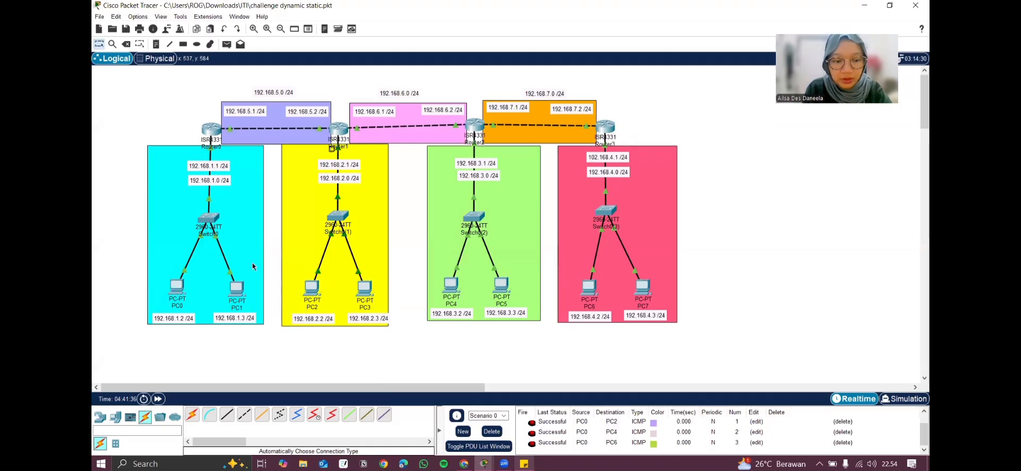
left_click(227, 45)
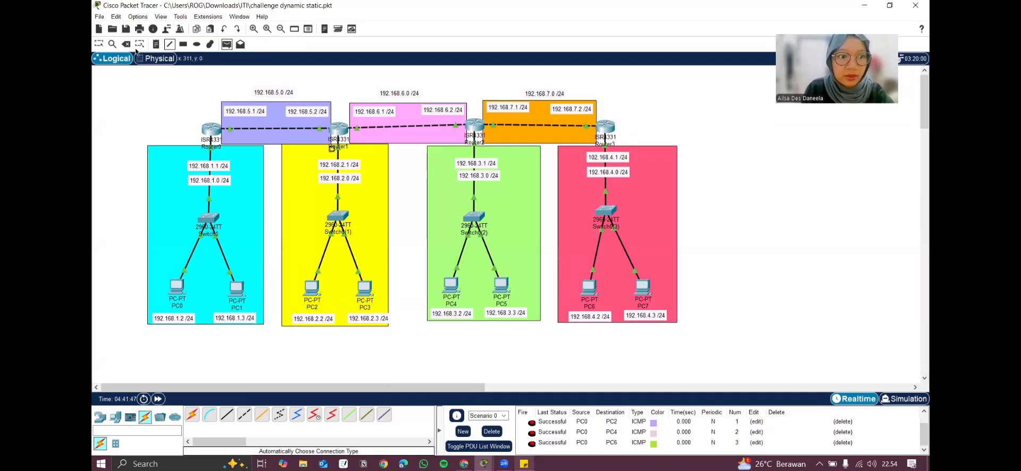
left_click(97, 44)
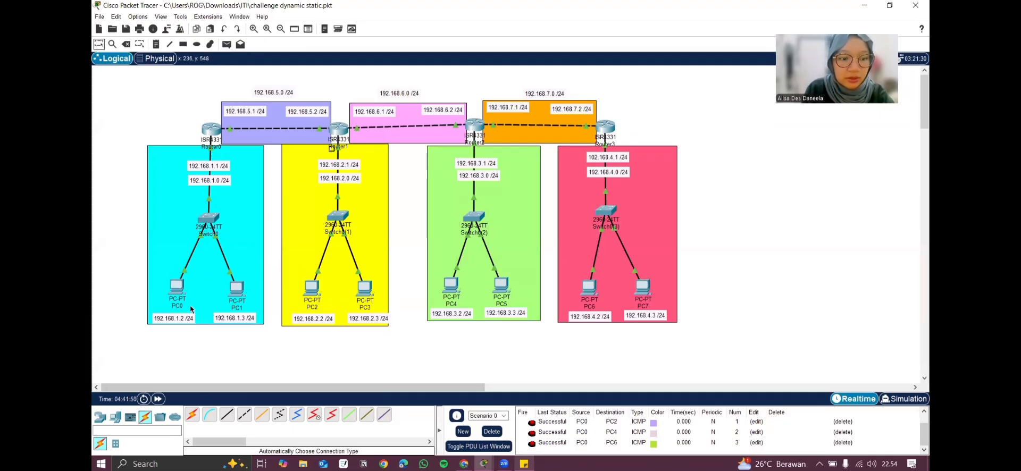
Ping PC2 at 192.168.2.2 from PC0's Command Prompt
left_click(173, 292)
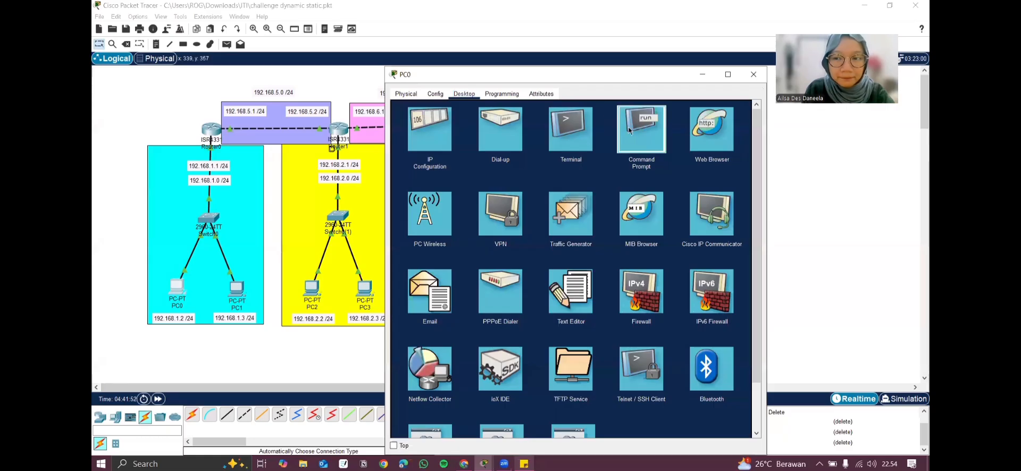
left_click(627, 127)
type("ping")
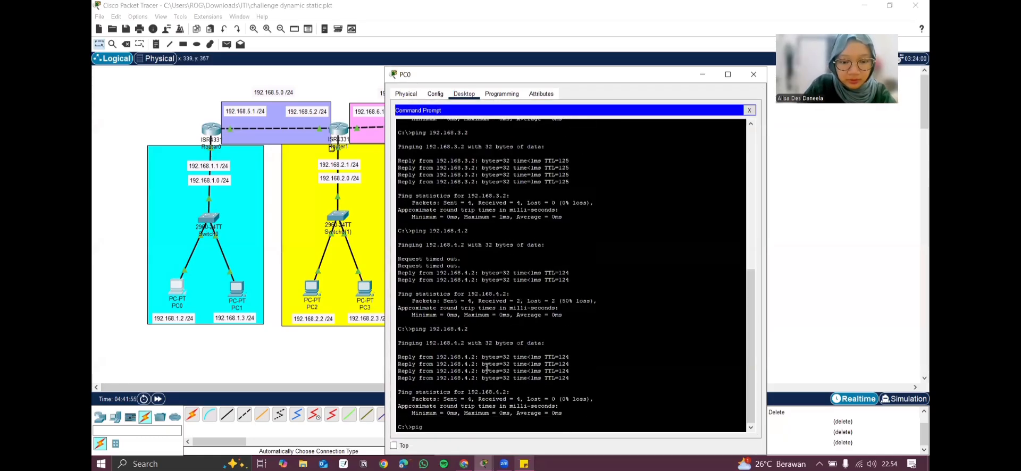
type(" 192")
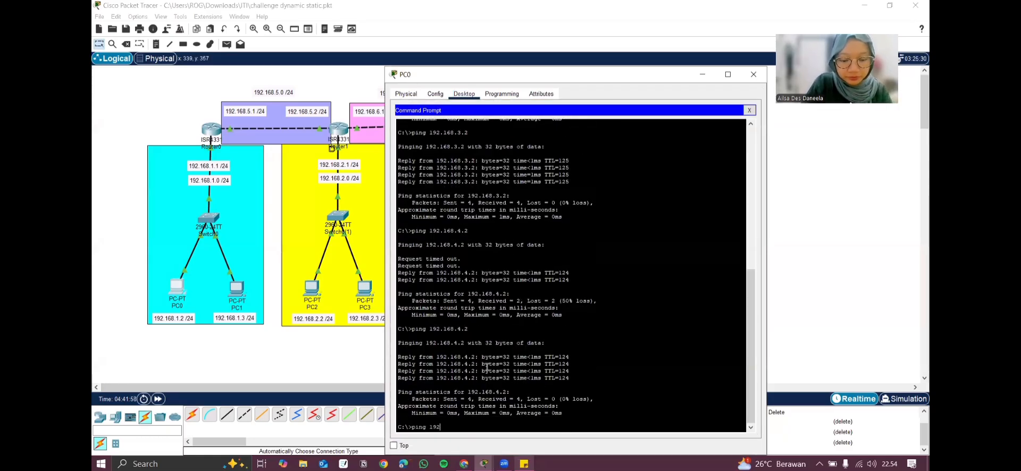
type(".168.")
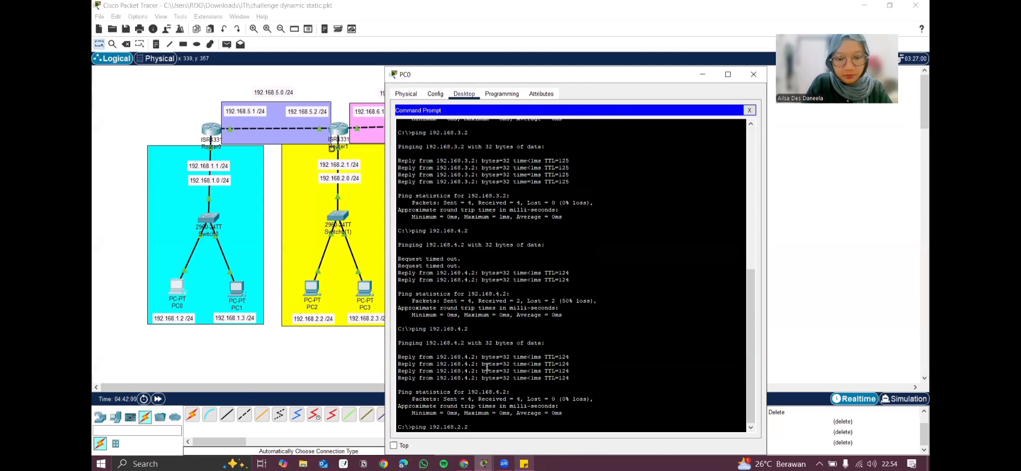
type("2.2")
key("Return")
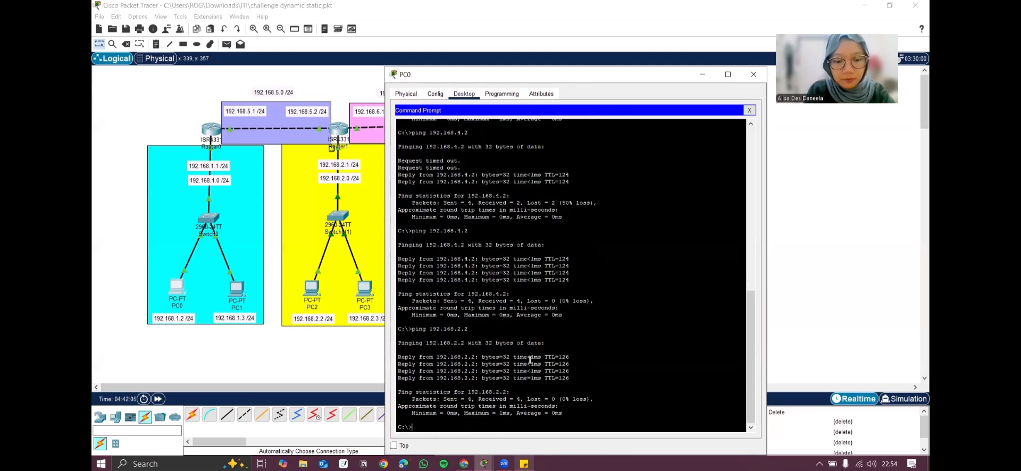
Examine the packet statistics of the ping to 192.168.2.2 and close PC0's window
left_click_drag(557, 398, 411, 399)
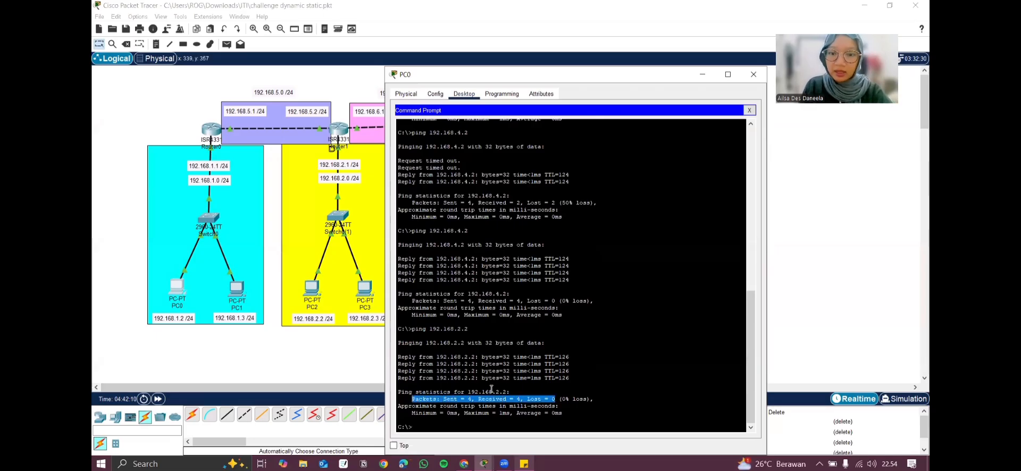
left_click(465, 419)
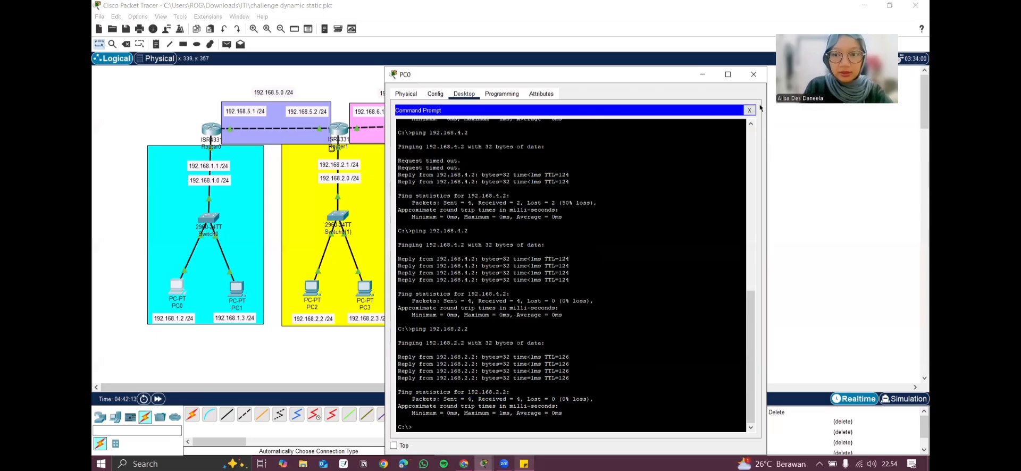
left_click(753, 75)
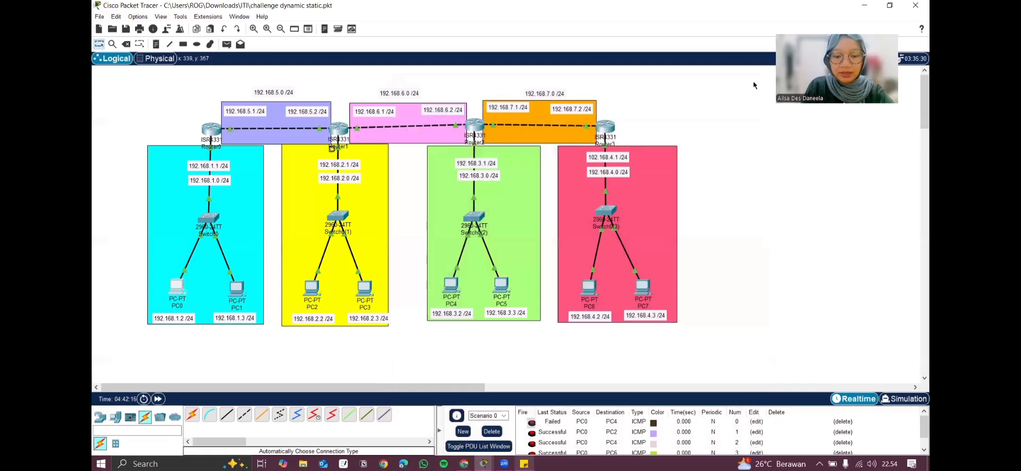